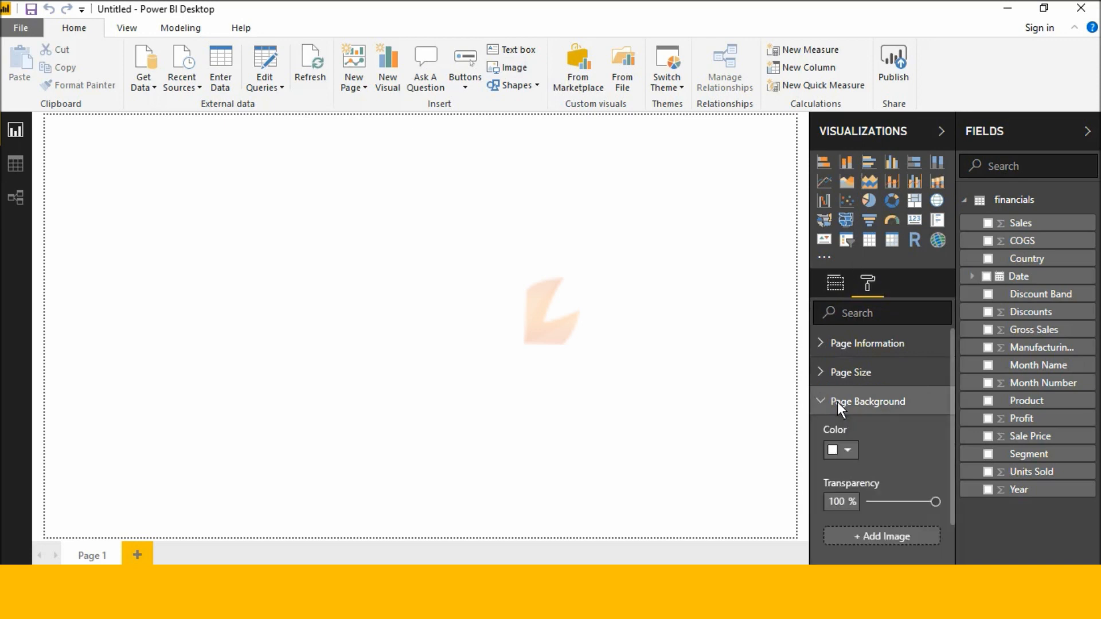
Add the image DSC_1772.JPG as the report page's wallpaper
{"action": "left_click", "coordinate": [838, 402]}
{"action": "left_click", "coordinate": [822, 436]}
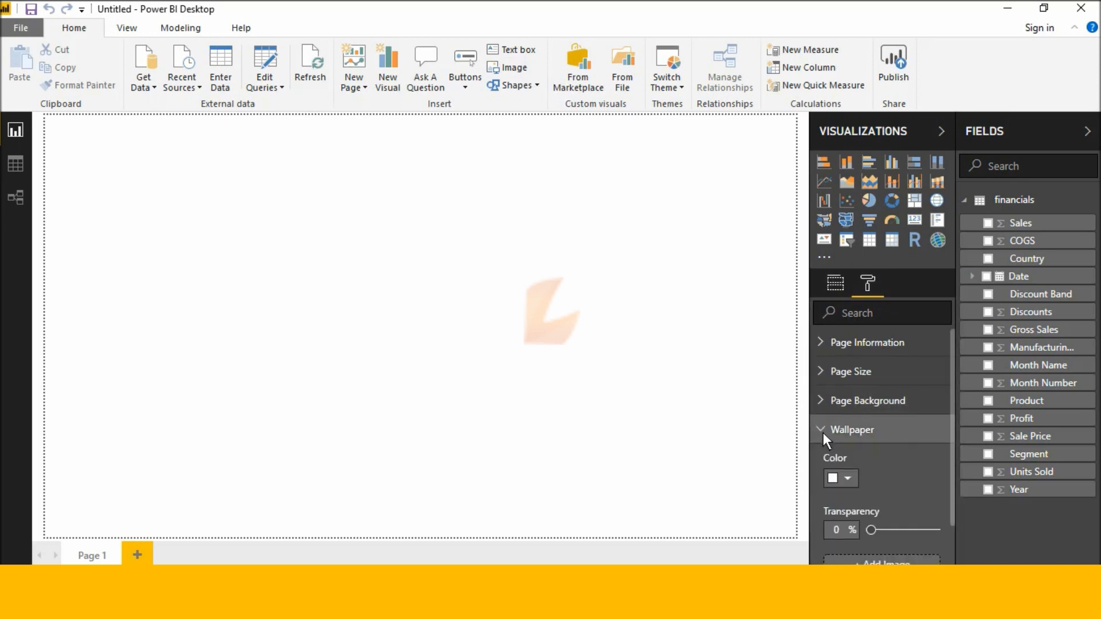
{"action": "scroll", "coordinate": [838, 442], "scroll_direction": "down", "scroll_amount": 2}
{"action": "left_click", "coordinate": [893, 513]}
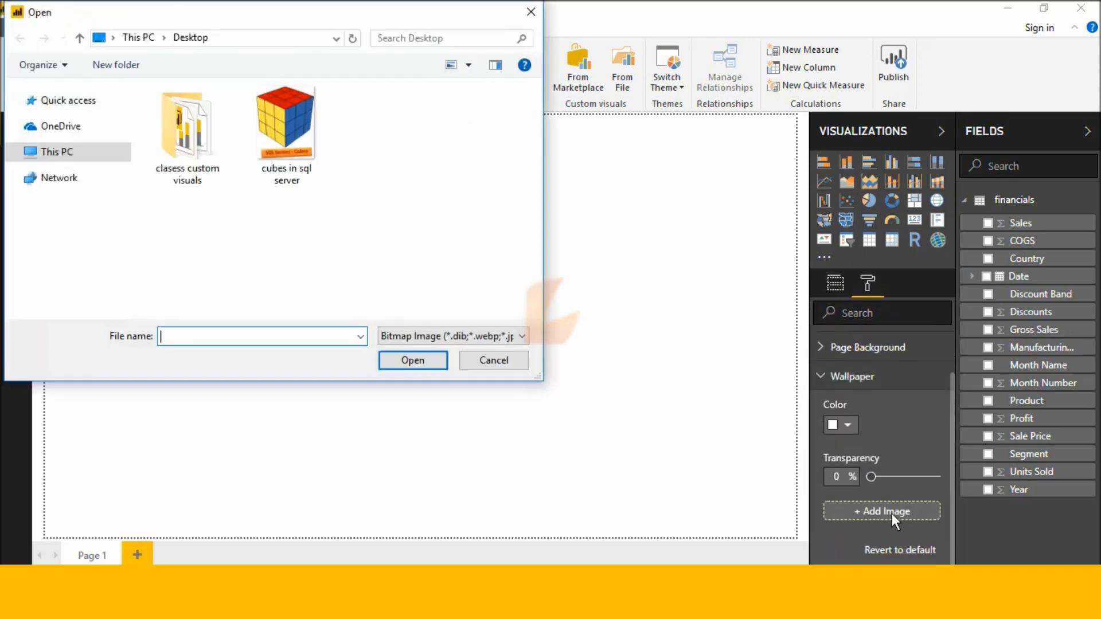
{"action": "scroll", "coordinate": [537, 255], "scroll_direction": "down", "scroll_amount": 5}
{"action": "double_click", "coordinate": [164, 185]}
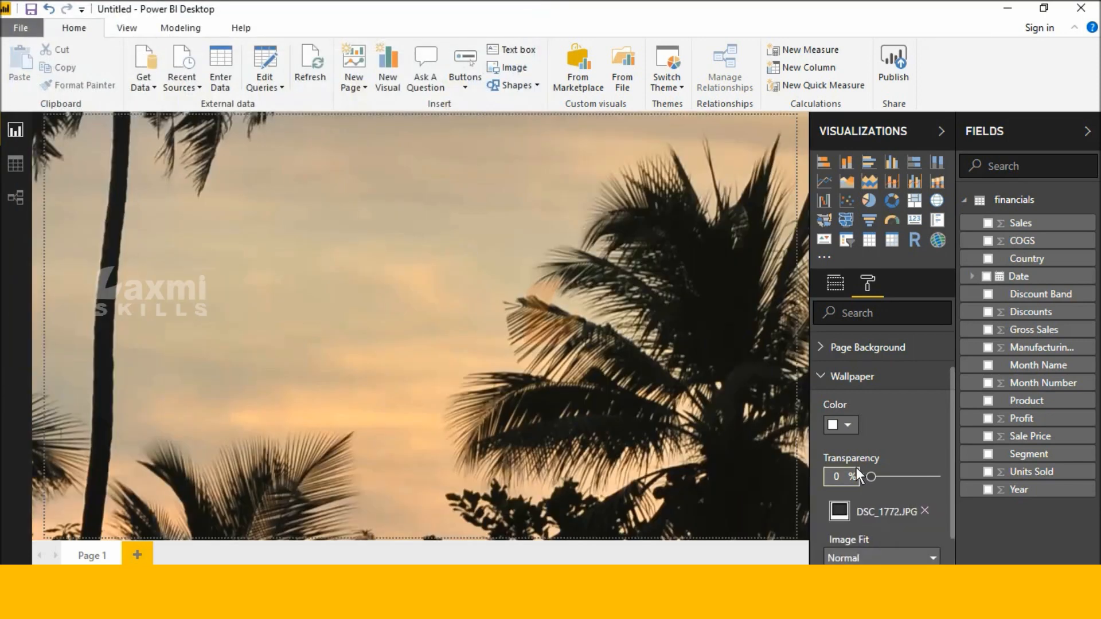
Set the page background to 63% transparency, trying a dark grey colour first and ending with dark gold
{"action": "scroll", "coordinate": [866, 424], "scroll_direction": "down", "scroll_amount": 1}
{"action": "scroll", "coordinate": [872, 428], "scroll_direction": "up", "scroll_amount": 2}
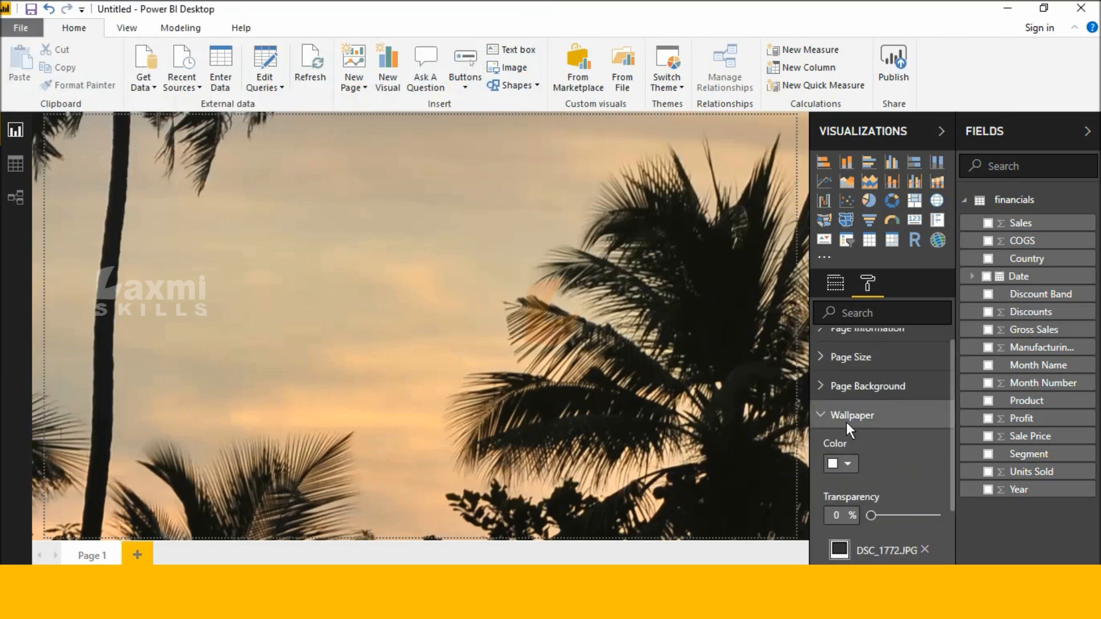
{"action": "left_click", "coordinate": [826, 407]}
{"action": "left_click", "coordinate": [827, 401]}
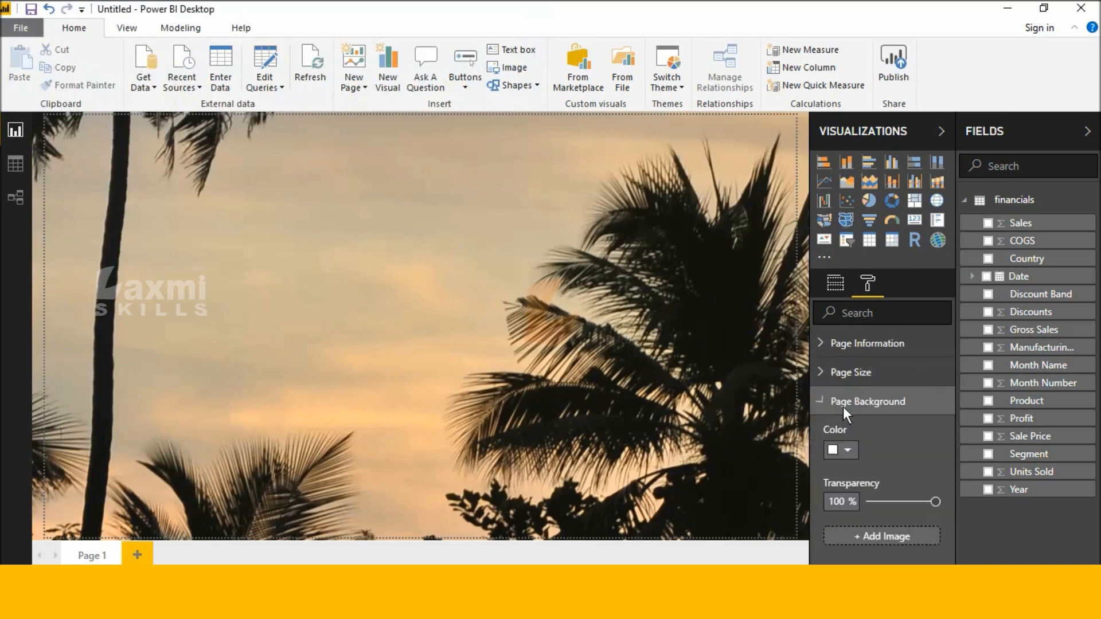
{"action": "left_click", "coordinate": [849, 449]}
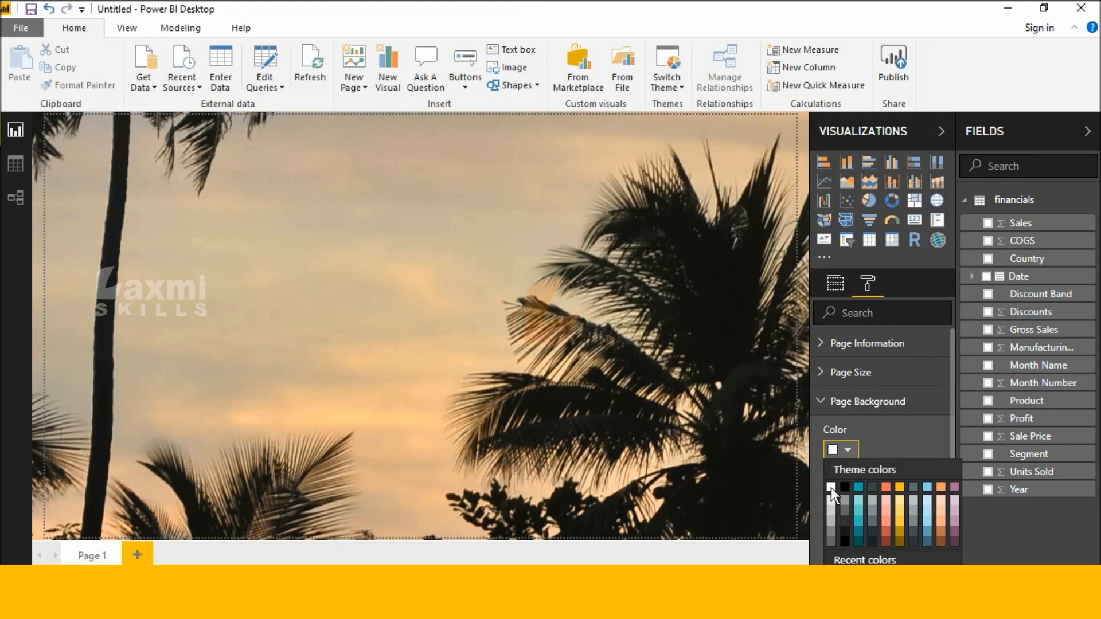
{"action": "left_click", "coordinate": [845, 513]}
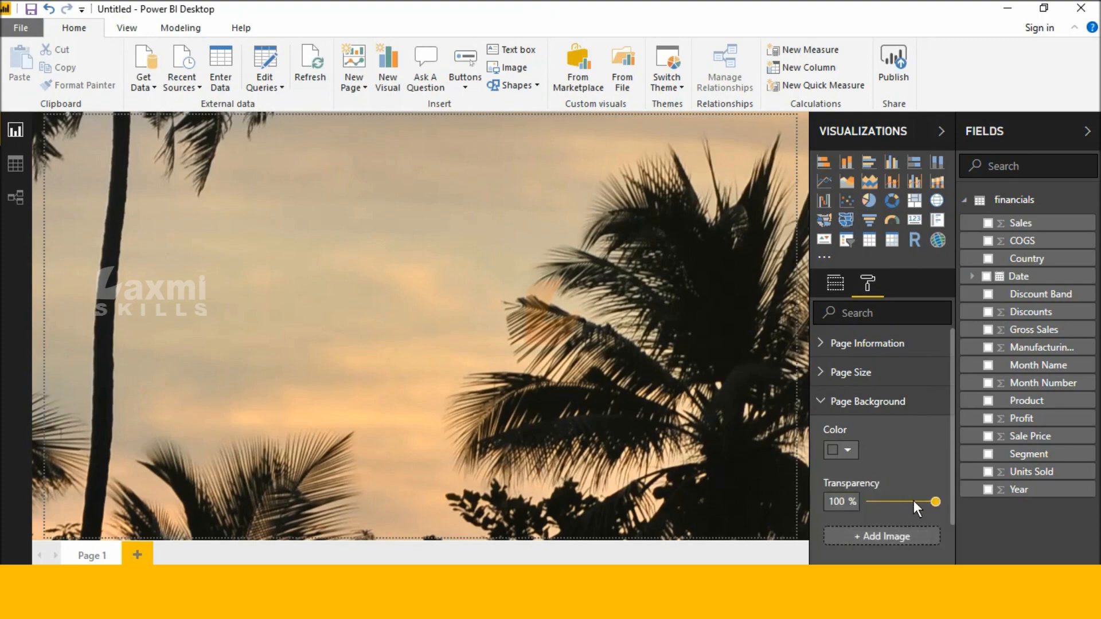
{"action": "left_click_drag", "start_coordinate": [933, 504], "coordinate": [912, 498]}
{"action": "left_click", "coordinate": [851, 450]}
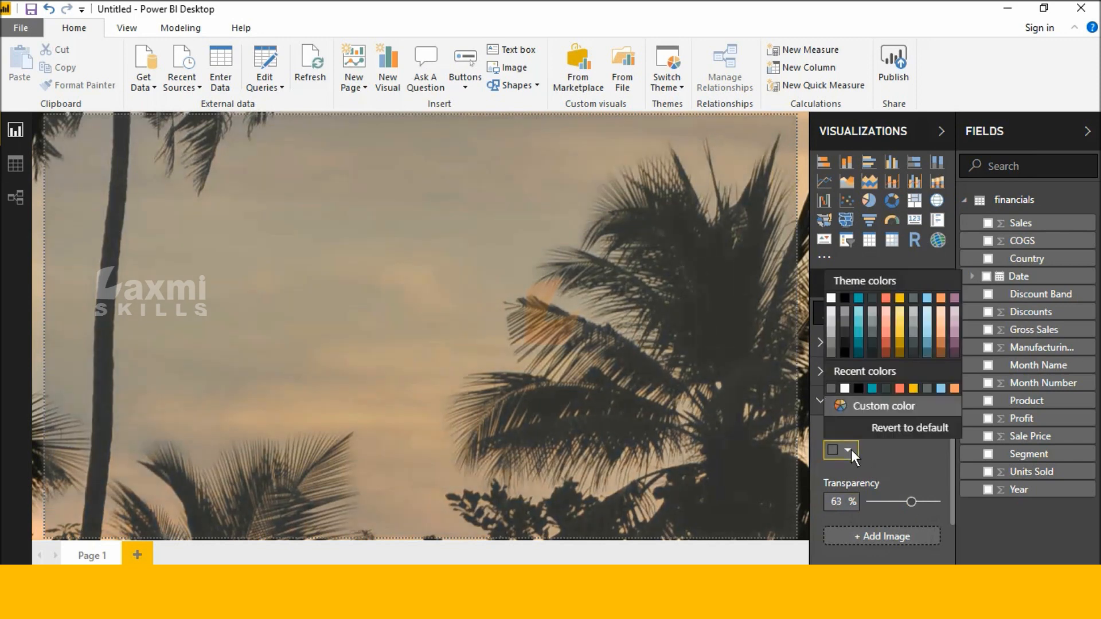
{"action": "left_click", "coordinate": [899, 341]}
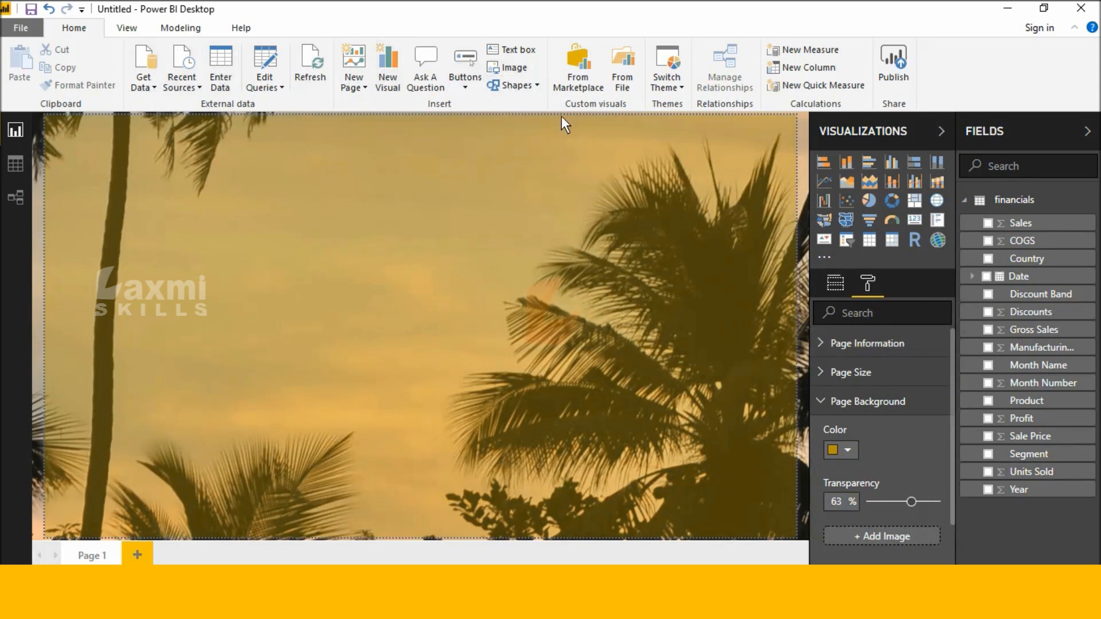
Insert the Laxmi Skills logo image, shorten its frame and place it in the page's upper-right corner
{"action": "left_click", "coordinate": [508, 67]}
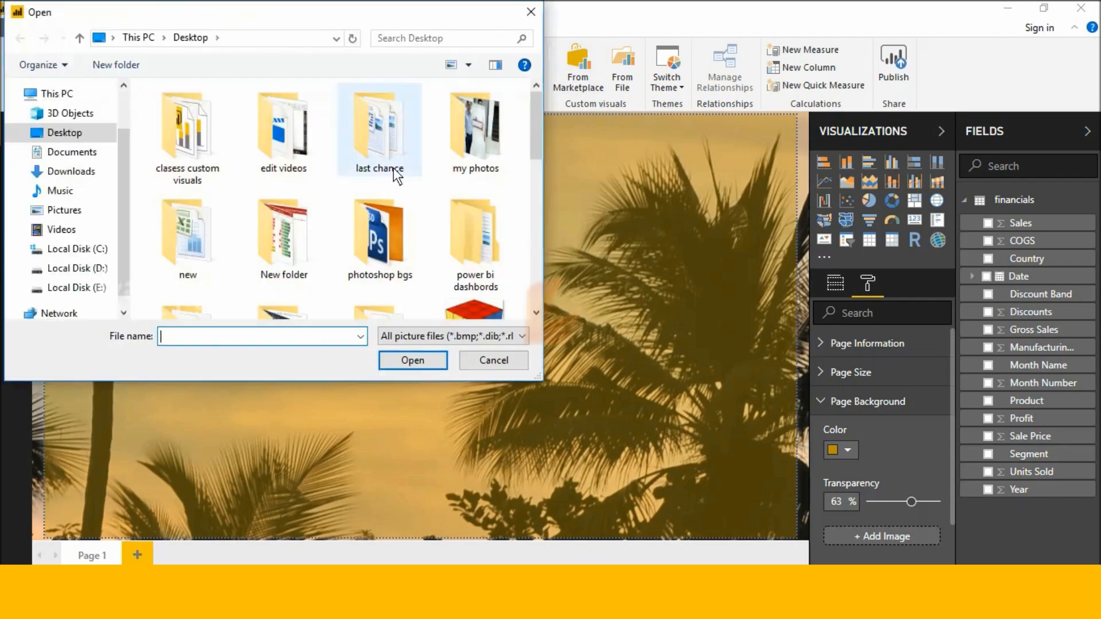
{"action": "scroll", "coordinate": [294, 229], "scroll_direction": "down", "scroll_amount": 3}
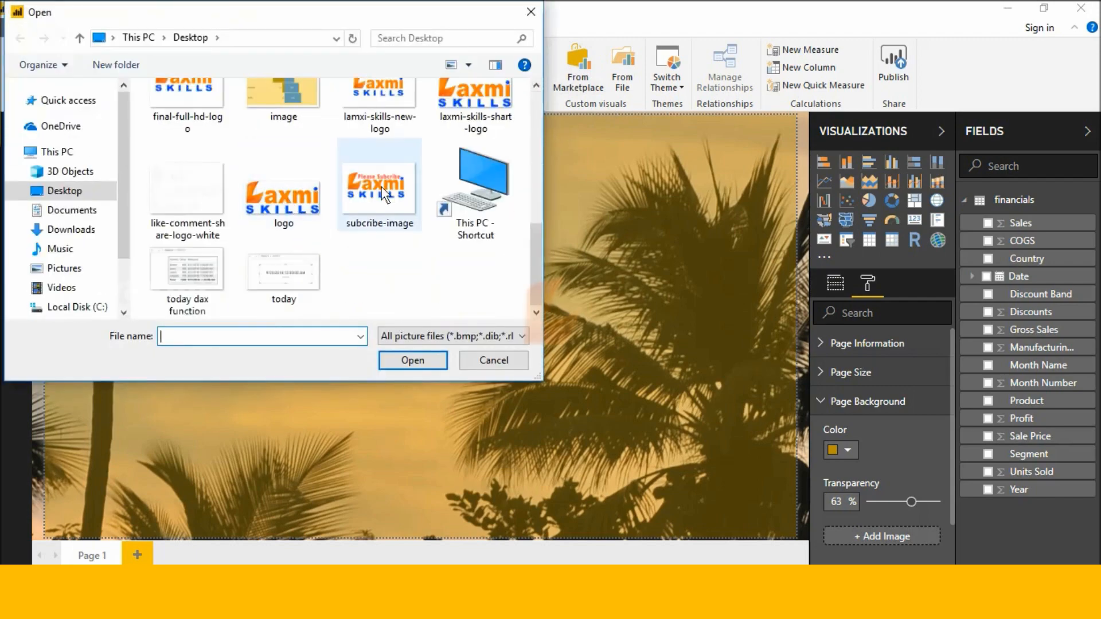
{"action": "scroll", "coordinate": [381, 183], "scroll_direction": "up", "scroll_amount": 1}
{"action": "double_click", "coordinate": [407, 131]}
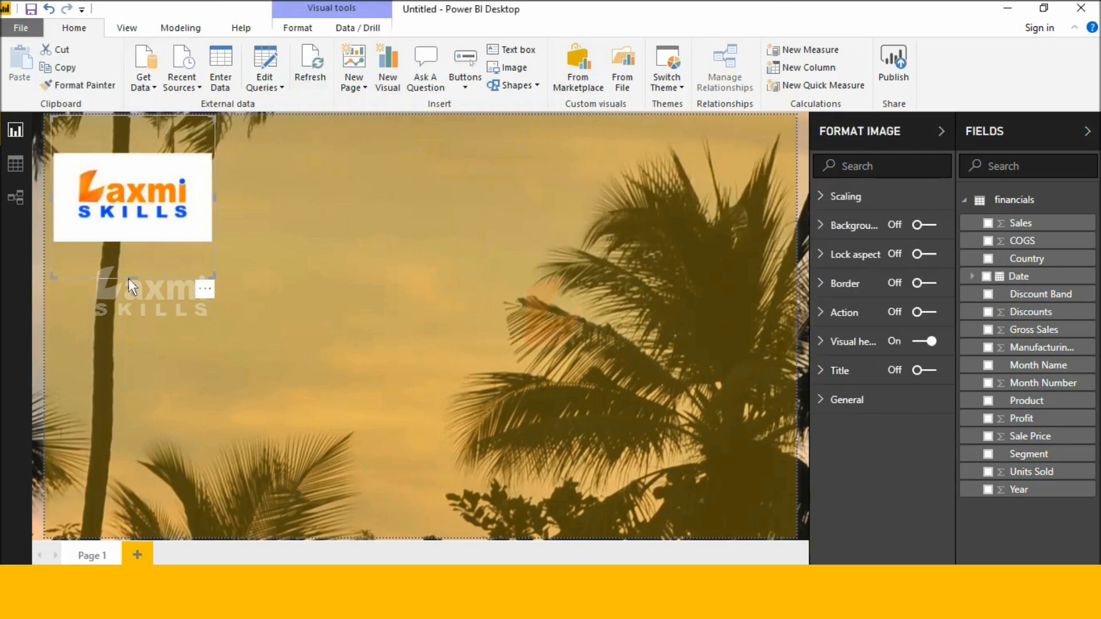
{"action": "left_click_drag", "start_coordinate": [131, 277], "coordinate": [176, 201]}
{"action": "left_click", "coordinate": [146, 320]}
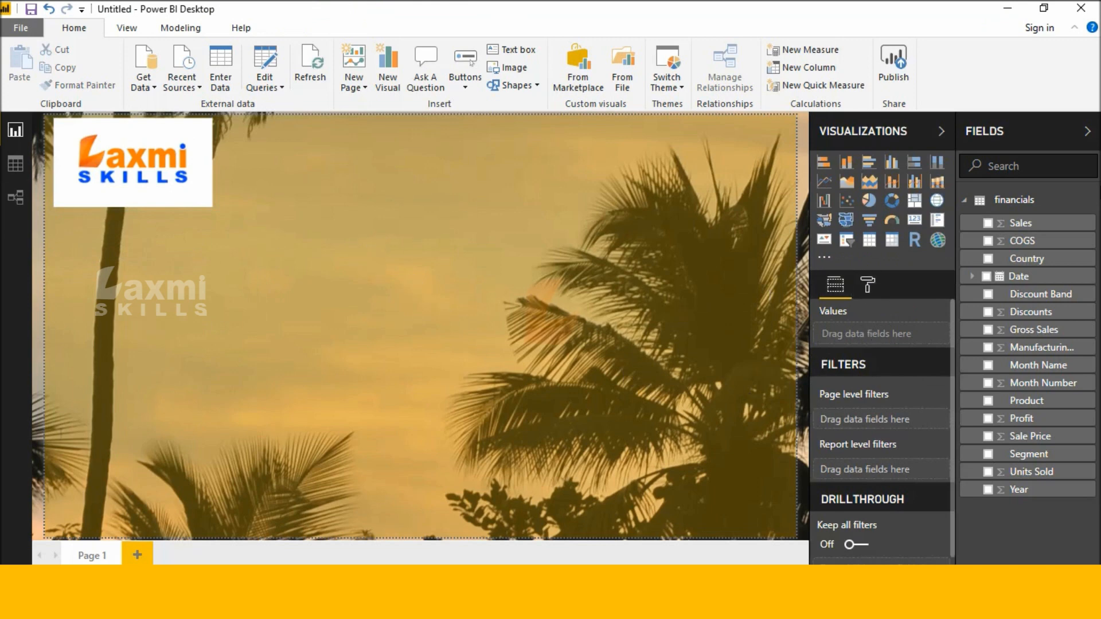
{"action": "left_click_drag", "start_coordinate": [179, 156], "coordinate": [755, 155]}
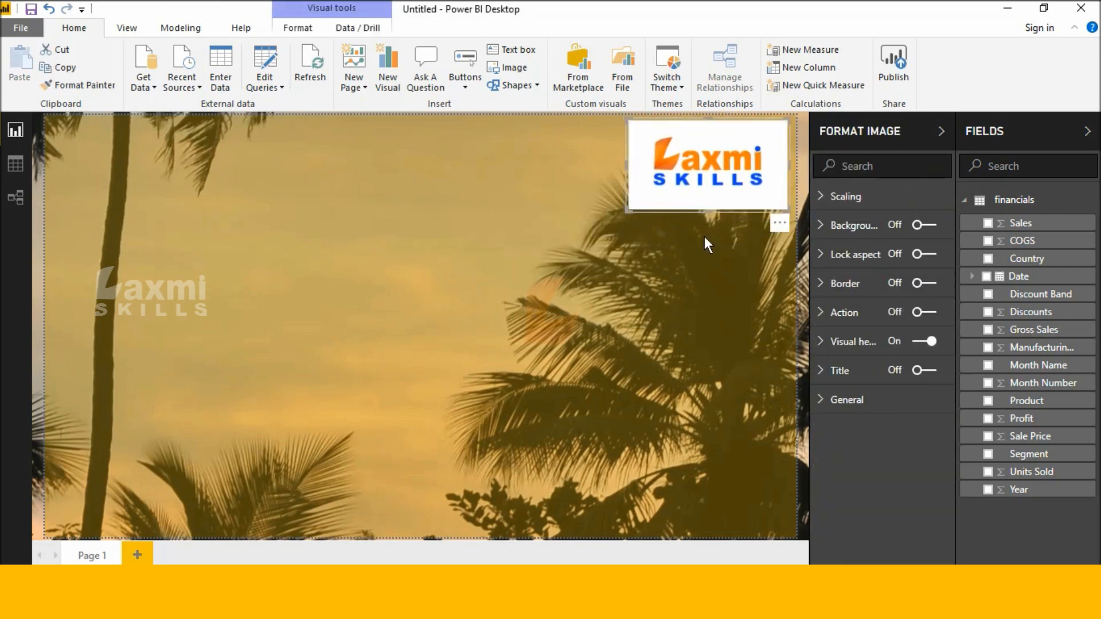
{"action": "left_click", "coordinate": [686, 259]}
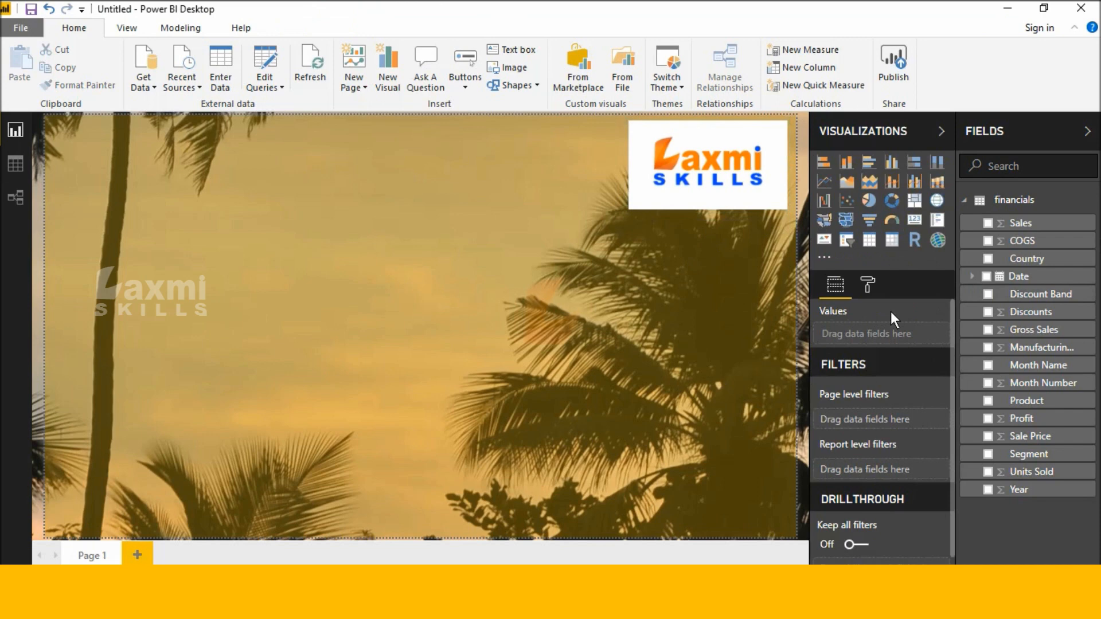
Add a table visual in the page's upper-left corner and enlarge it to cover the left half of the page
{"action": "left_click", "coordinate": [870, 240]}
{"action": "left_click_drag", "start_coordinate": [196, 366], "coordinate": [113, 189]}
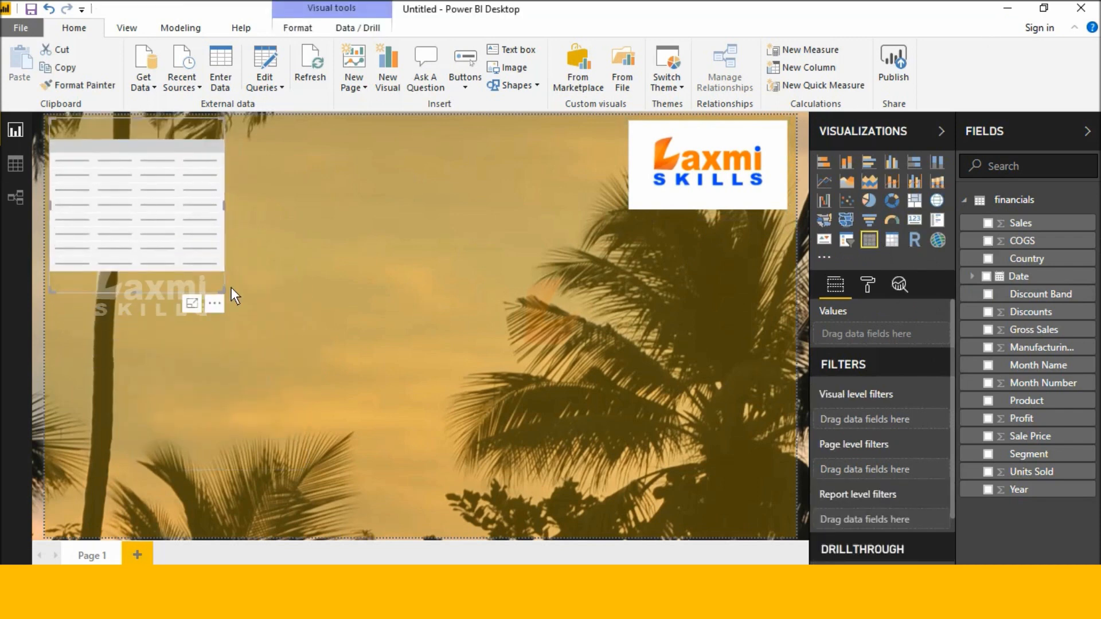
{"action": "left_click_drag", "start_coordinate": [221, 291], "coordinate": [453, 532]}
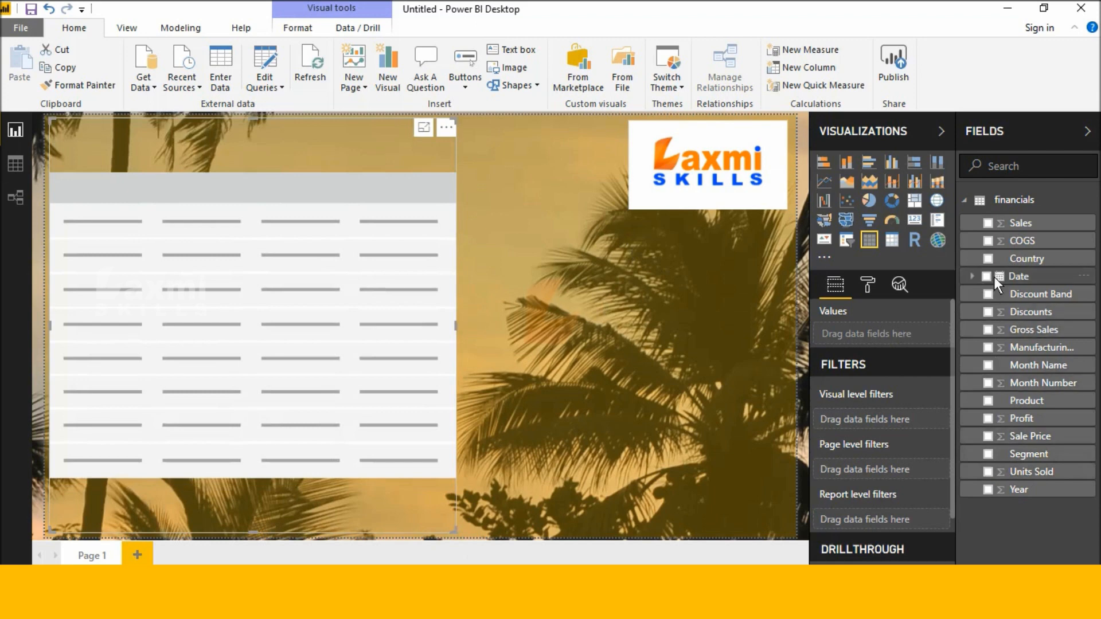
Add Country, Sales, COGS, Discounts, Profit, Segment, Sale Price and Gross Sales to the table and widen it to fit all columns
{"action": "left_click", "coordinate": [987, 259]}
{"action": "left_click", "coordinate": [988, 223]}
{"action": "left_click", "coordinate": [989, 241]}
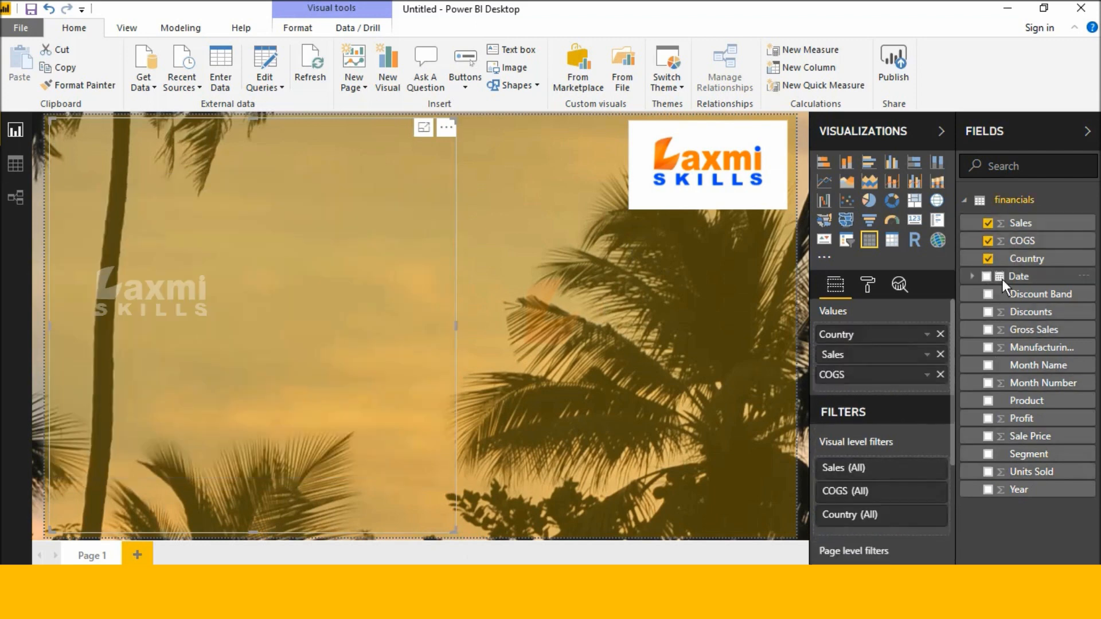
{"action": "left_click", "coordinate": [989, 313]}
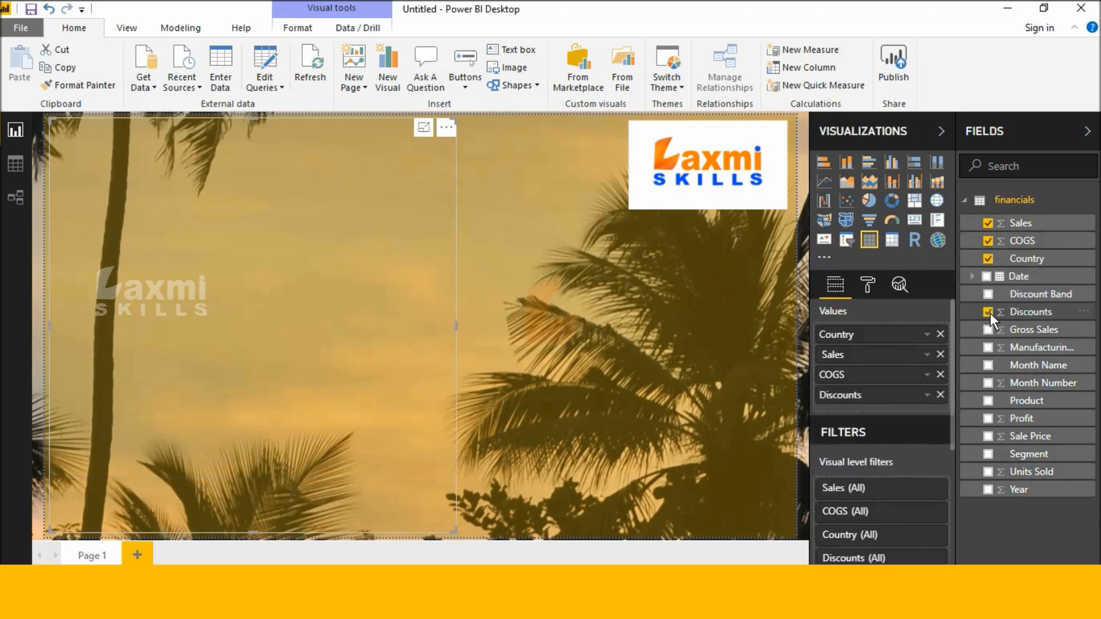
{"action": "left_click", "coordinate": [989, 413]}
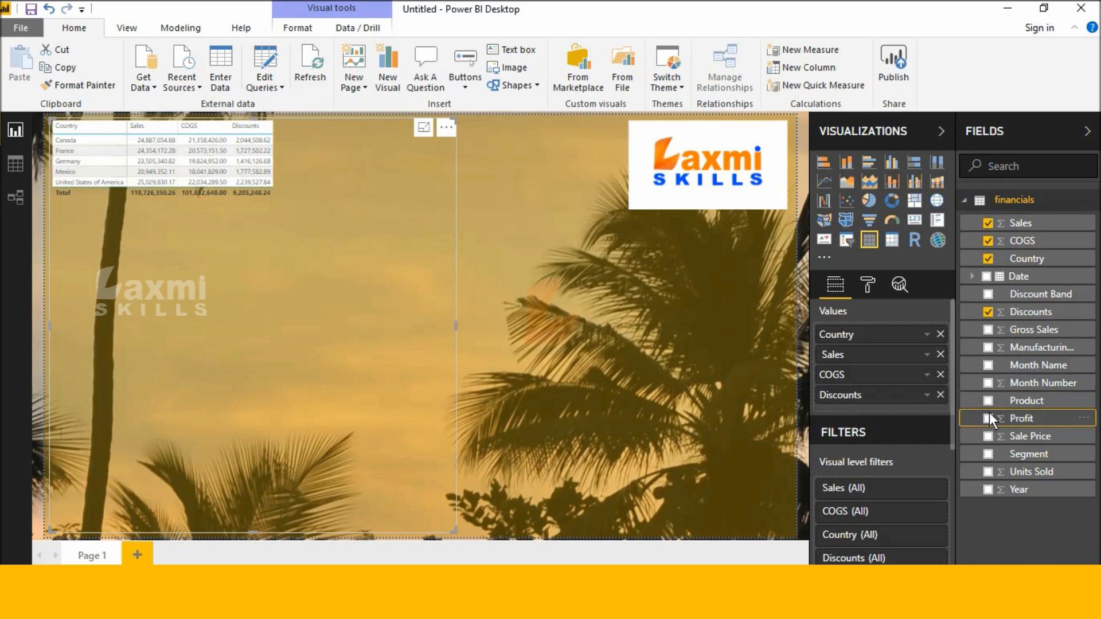
{"action": "left_click", "coordinate": [988, 419]}
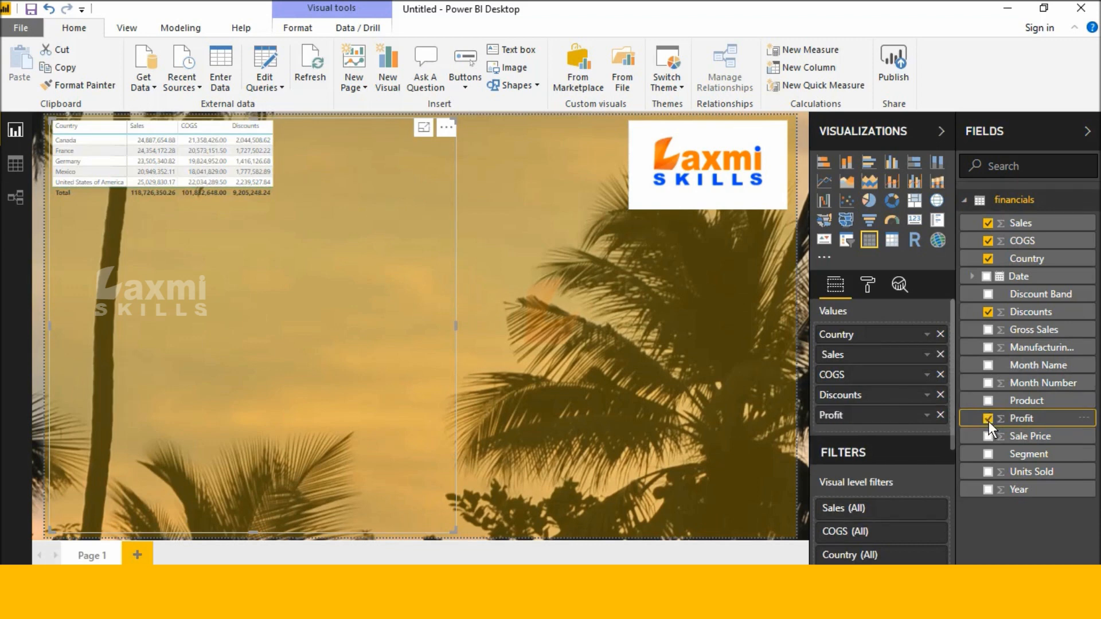
{"action": "left_click", "coordinate": [989, 455]}
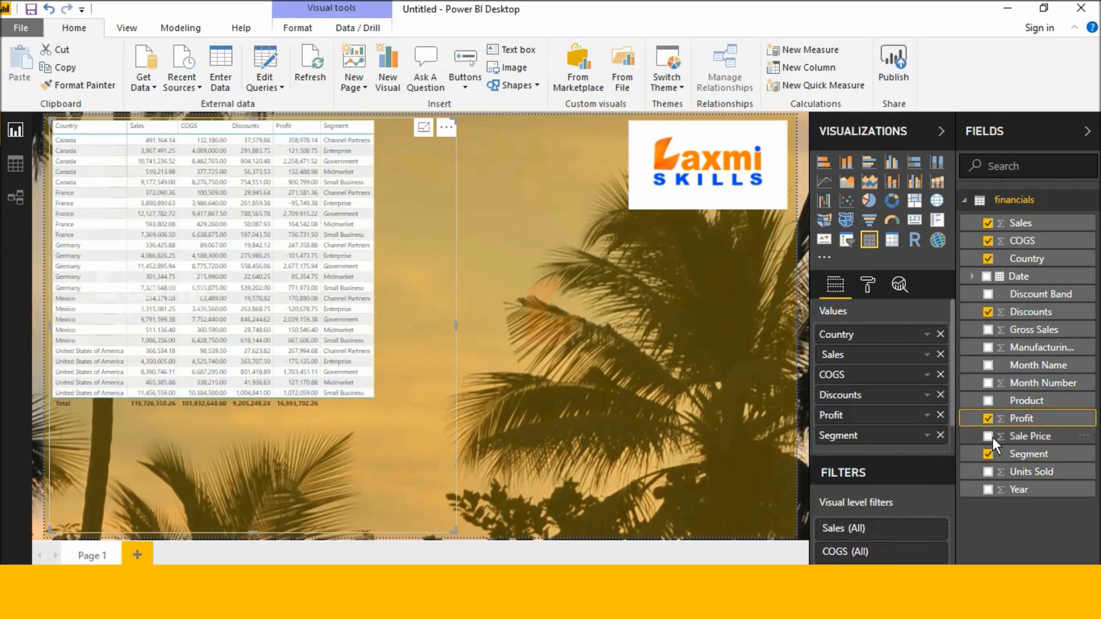
{"action": "left_click", "coordinate": [991, 437]}
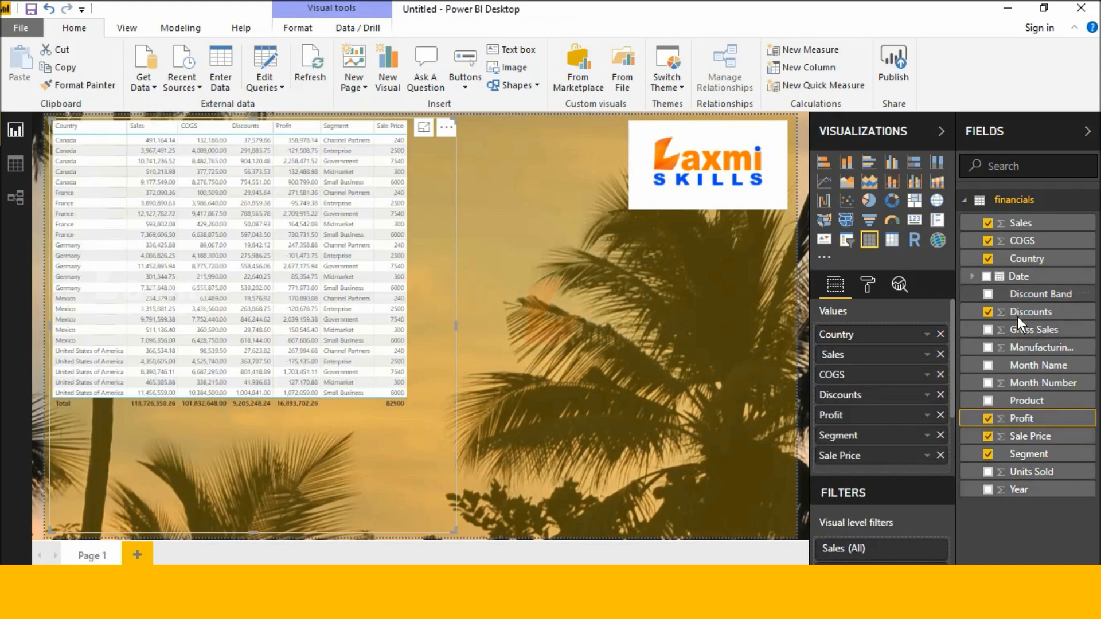
{"action": "left_click", "coordinate": [988, 329]}
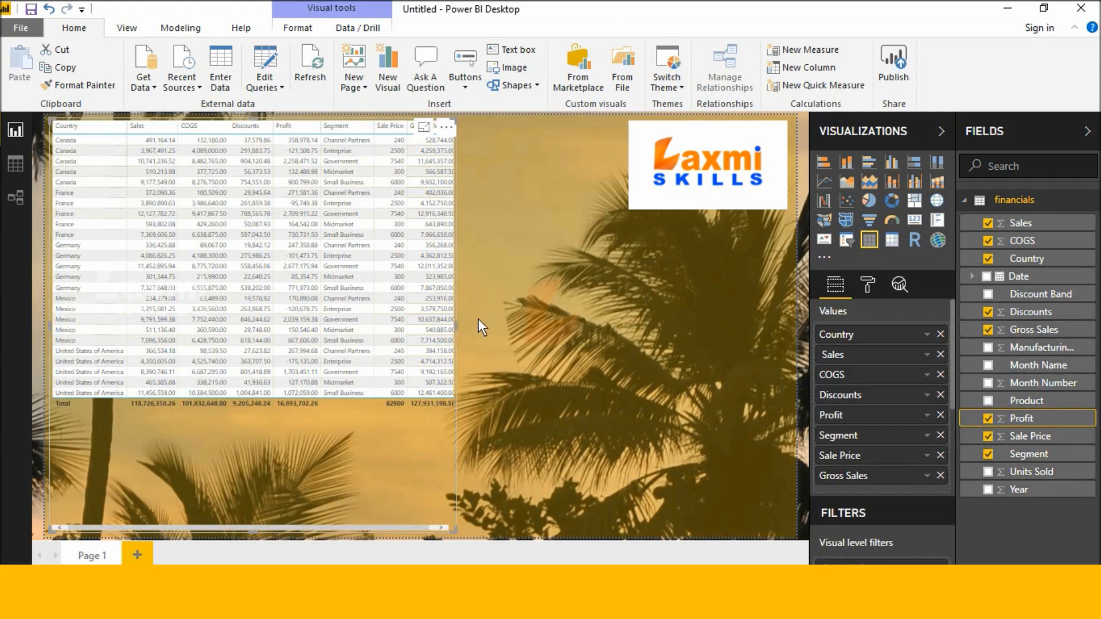
{"action": "left_click_drag", "start_coordinate": [456, 326], "coordinate": [497, 341]}
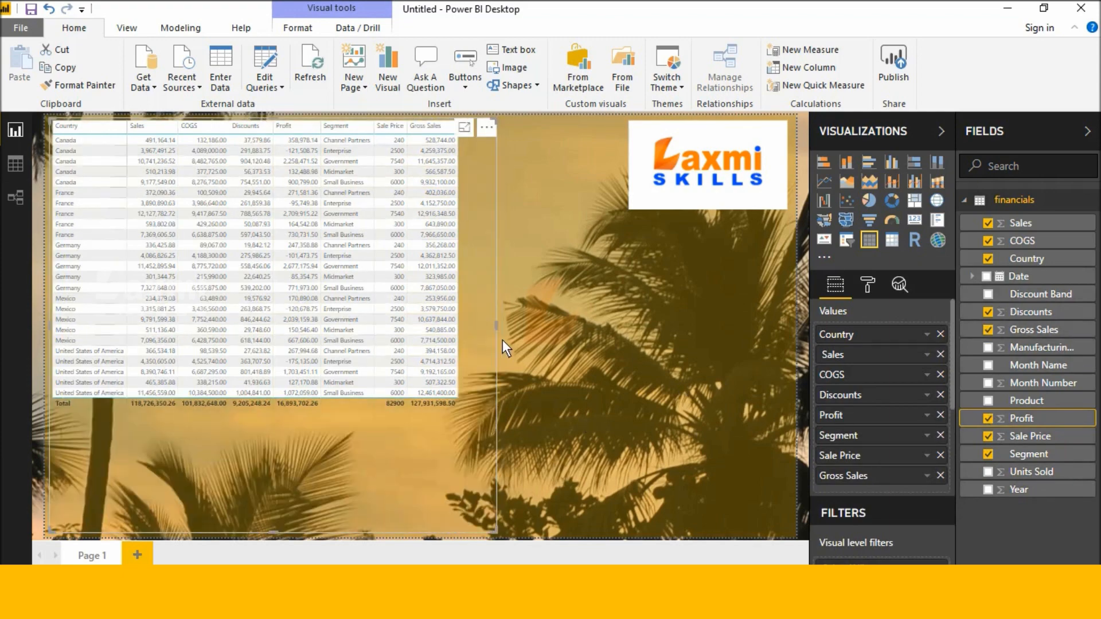
Format the table's column headers with a white font on a dark gold background
{"action": "left_click", "coordinate": [869, 286]}
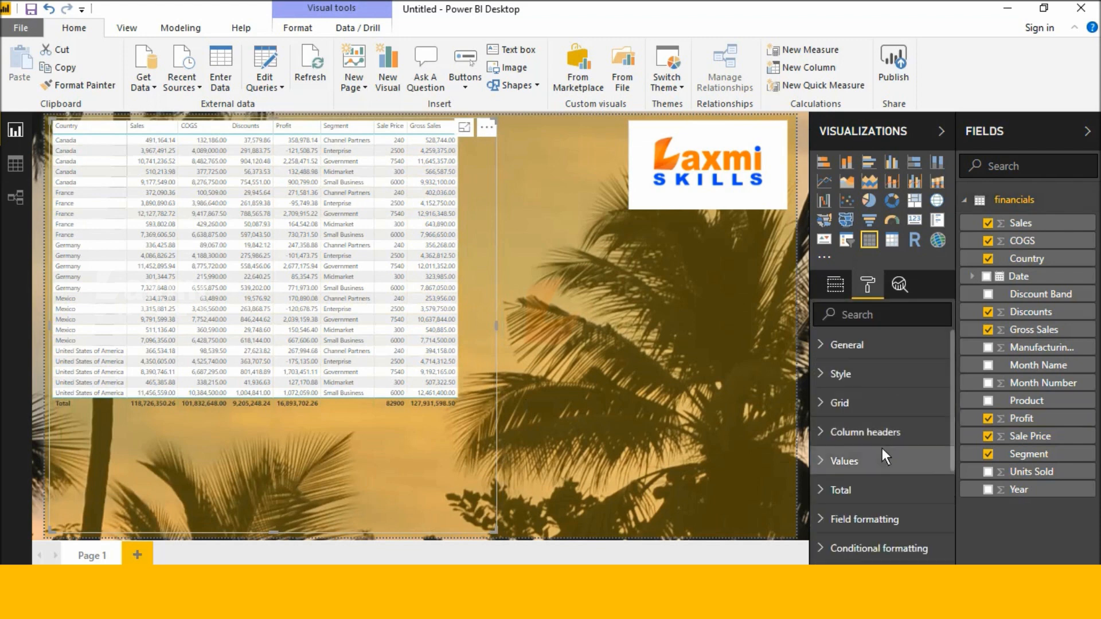
{"action": "left_click", "coordinate": [851, 430]}
{"action": "scroll", "coordinate": [852, 451], "scroll_direction": "down", "scroll_amount": 3}
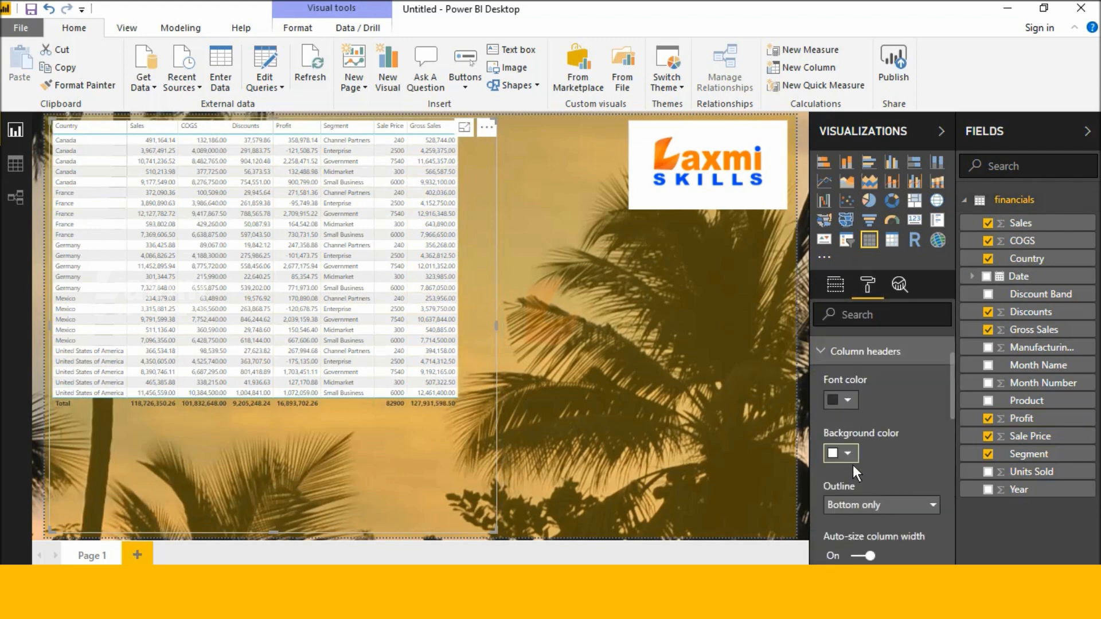
{"action": "left_click", "coordinate": [849, 405]}
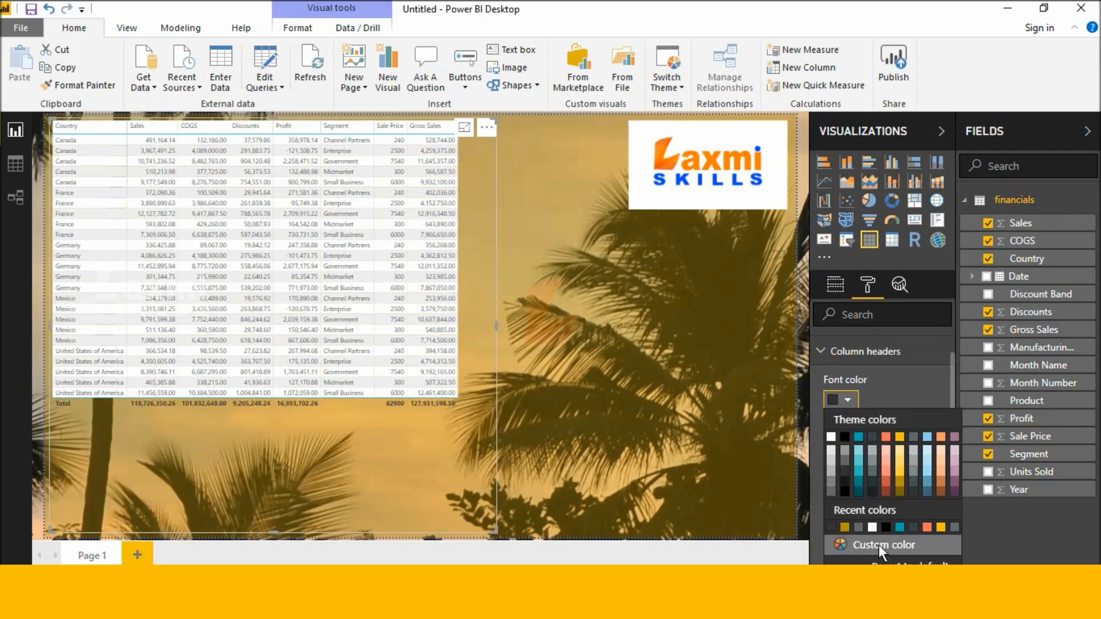
{"action": "left_click", "coordinate": [900, 483]}
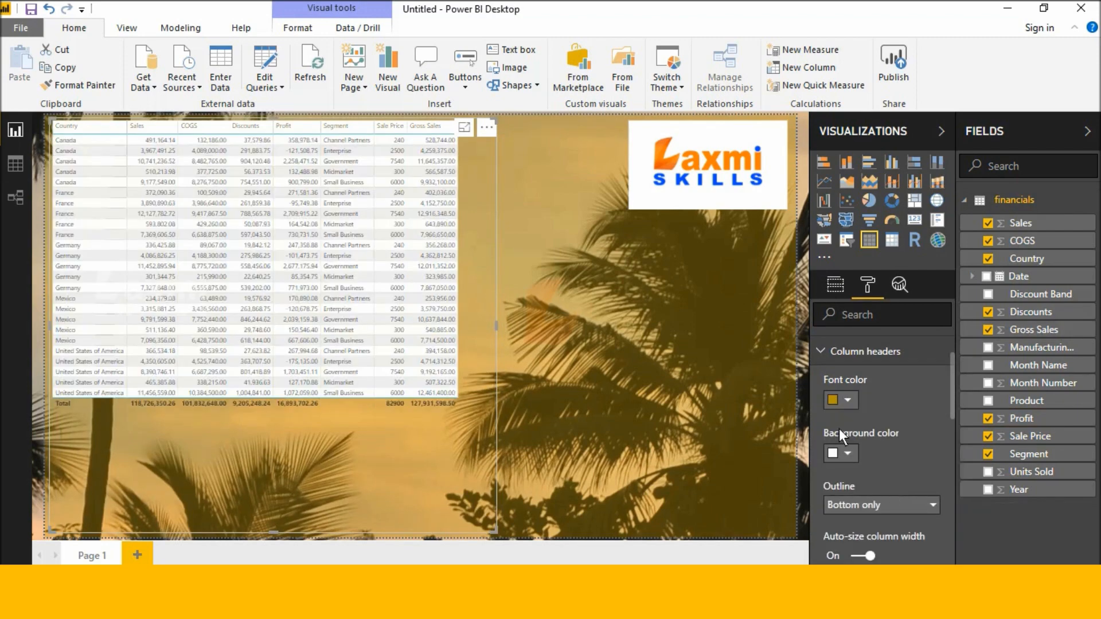
{"action": "left_click", "coordinate": [847, 404]}
{"action": "left_click", "coordinate": [871, 340]}
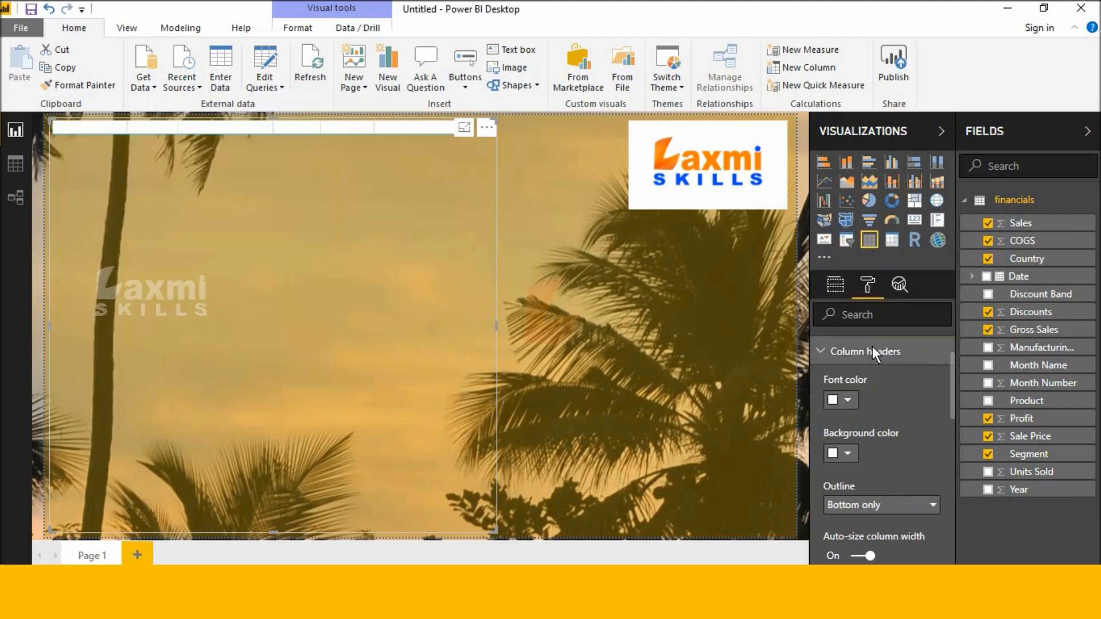
{"action": "left_click", "coordinate": [841, 457]}
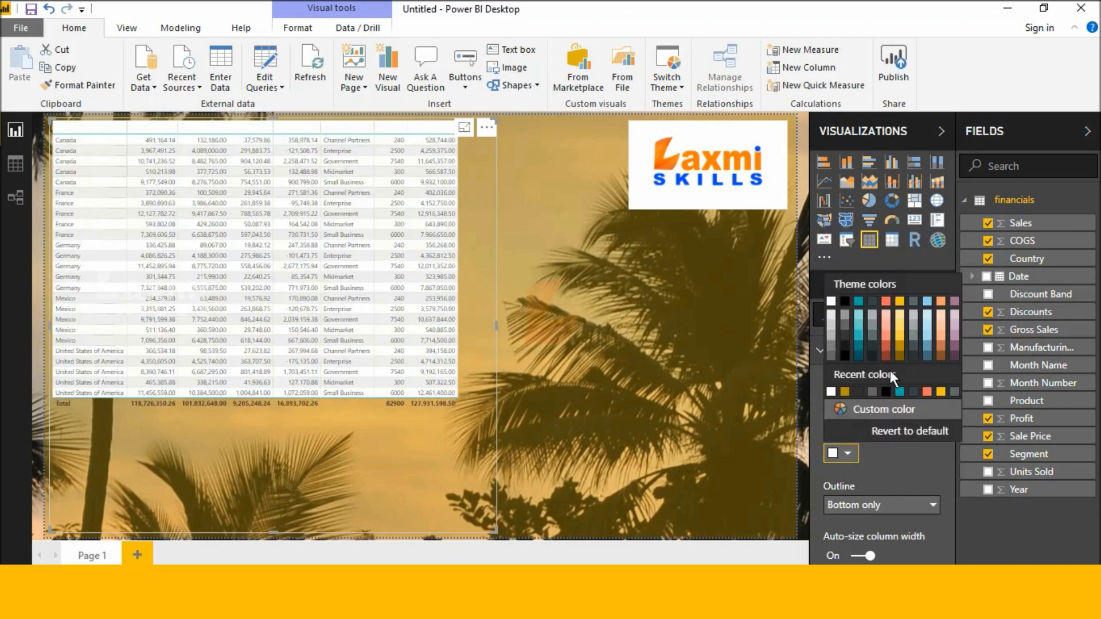
{"action": "left_click", "coordinate": [900, 346]}
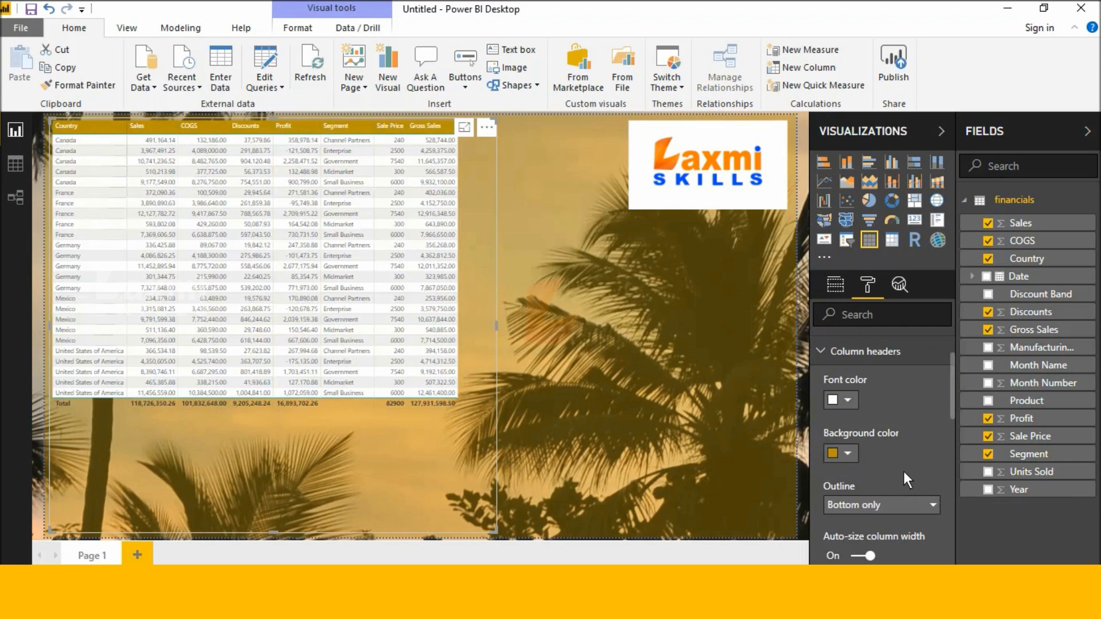
Format the table's total row with a white font on a dark gold background
{"action": "scroll", "coordinate": [904, 472], "scroll_direction": "down", "scroll_amount": 6}
{"action": "scroll", "coordinate": [869, 502], "scroll_direction": "down", "scroll_amount": 3}
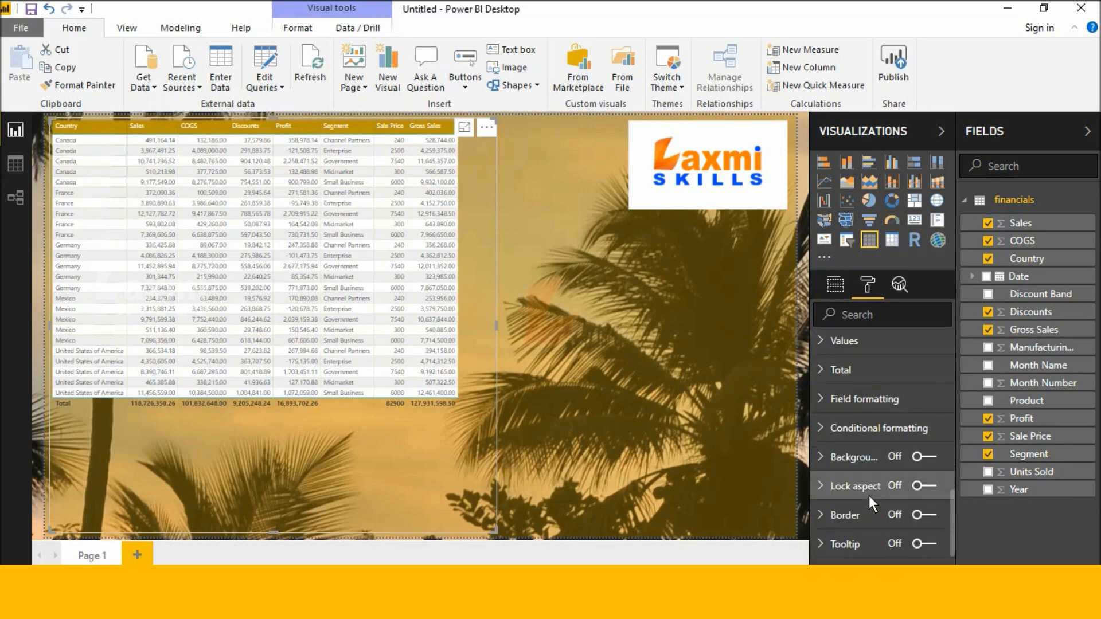
{"action": "scroll", "coordinate": [853, 470], "scroll_direction": "up", "scroll_amount": 1}
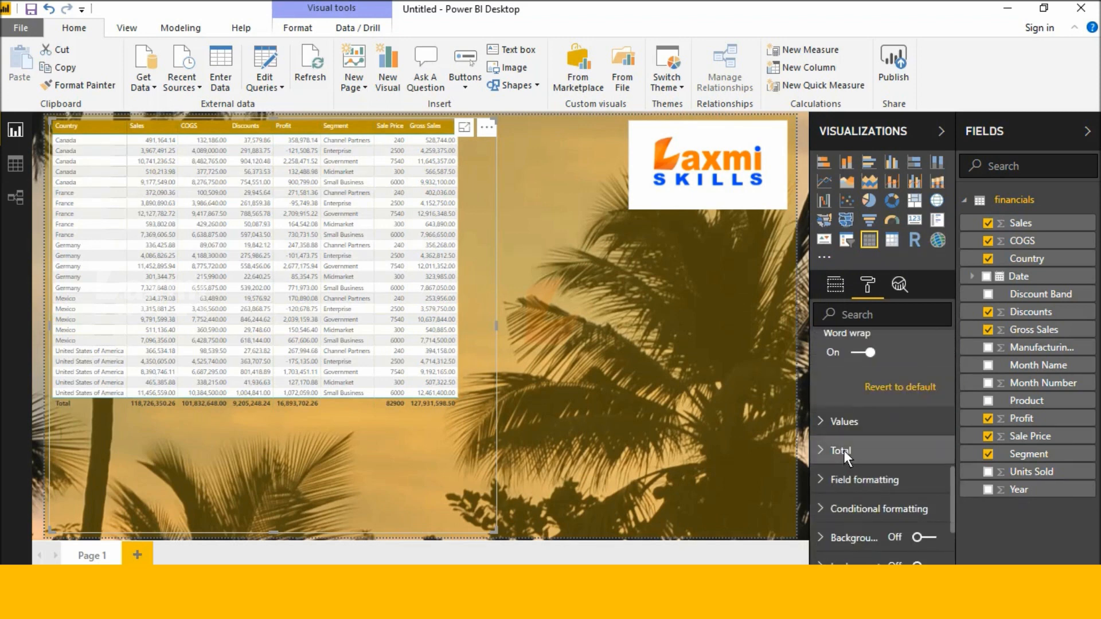
{"action": "left_click", "coordinate": [844, 450]}
{"action": "scroll", "coordinate": [857, 493], "scroll_direction": "down", "scroll_amount": 4}
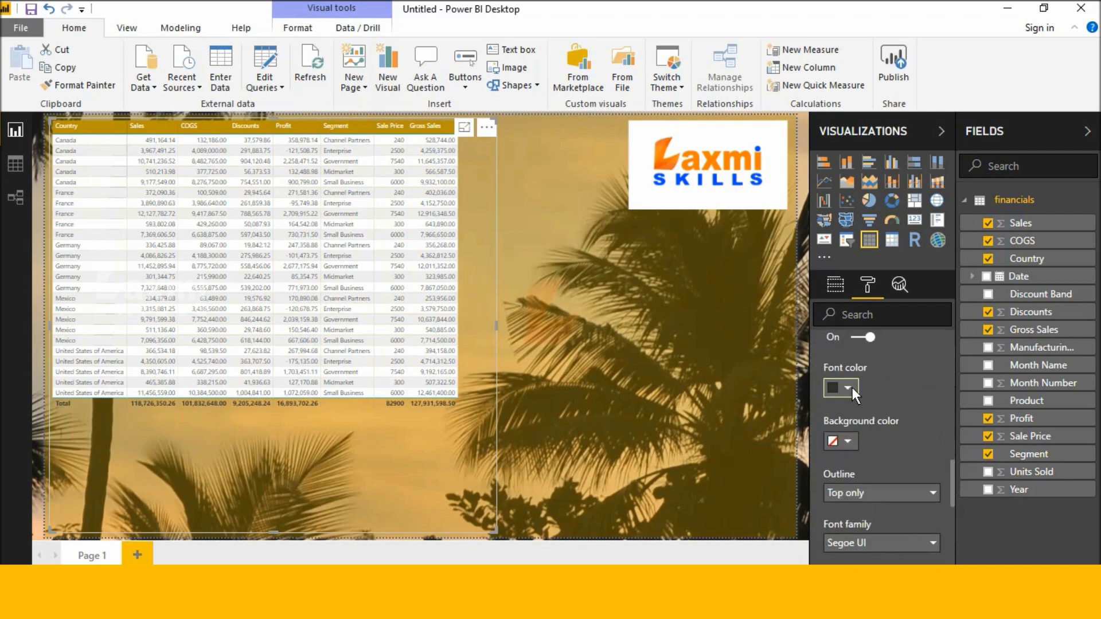
{"action": "left_click", "coordinate": [852, 387]}
{"action": "left_click", "coordinate": [858, 328]}
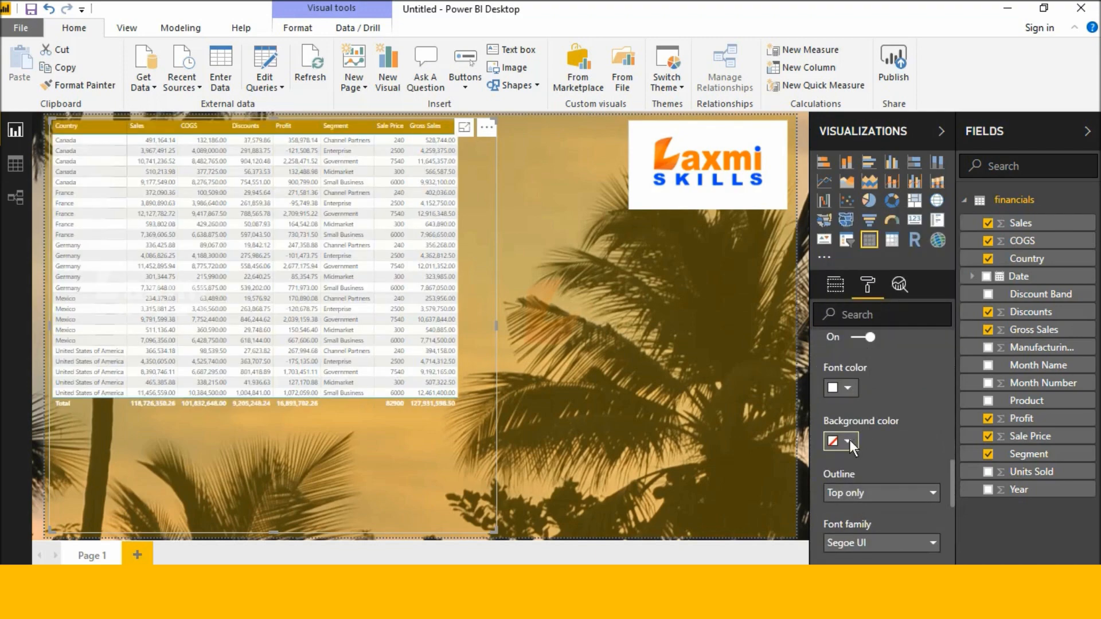
{"action": "left_click", "coordinate": [848, 439]}
{"action": "left_click", "coordinate": [861, 381]}
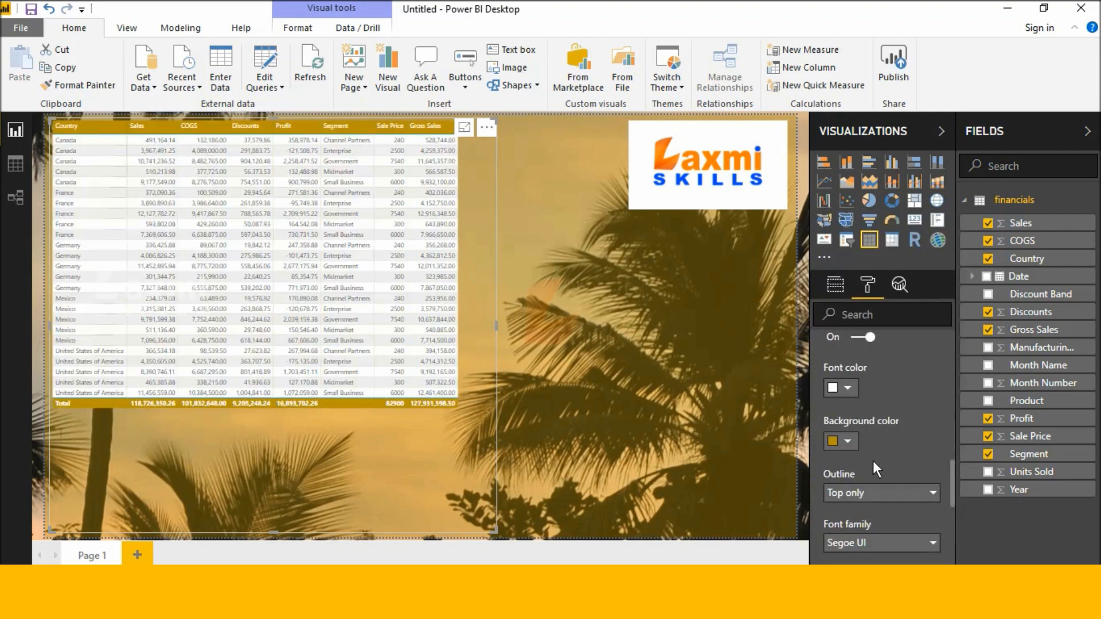
Set the text size of the table's total row and column headers to 10
{"action": "scroll", "coordinate": [874, 462], "scroll_direction": "down", "scroll_amount": 3}
{"action": "left_click", "coordinate": [867, 508]}
{"action": "left_click", "coordinate": [867, 507]}
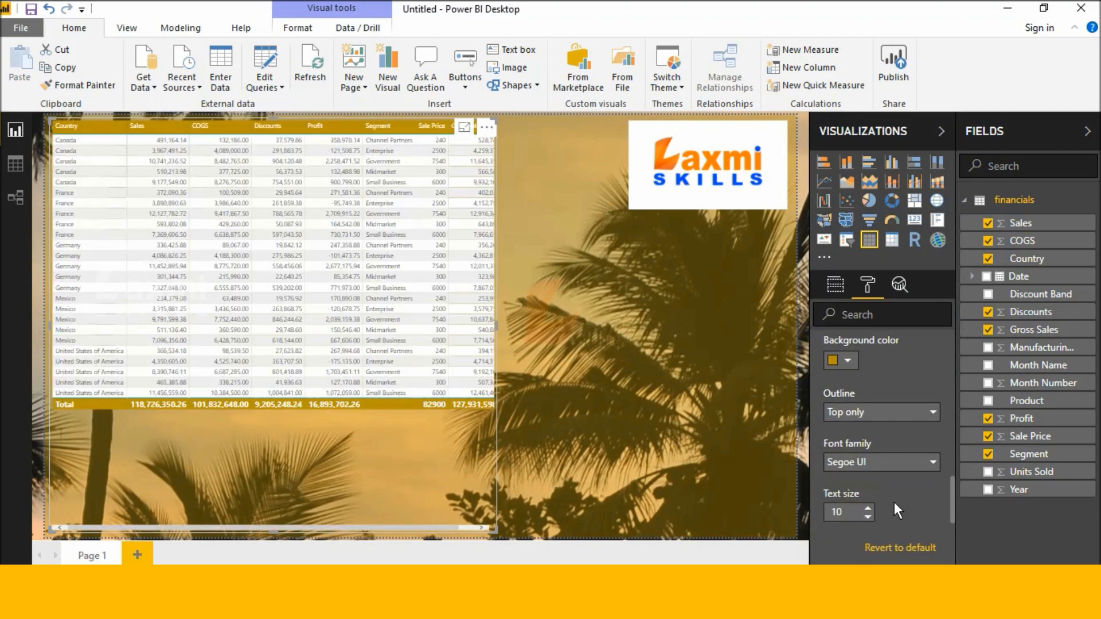
{"action": "scroll", "coordinate": [892, 497], "scroll_direction": "up", "scroll_amount": 10}
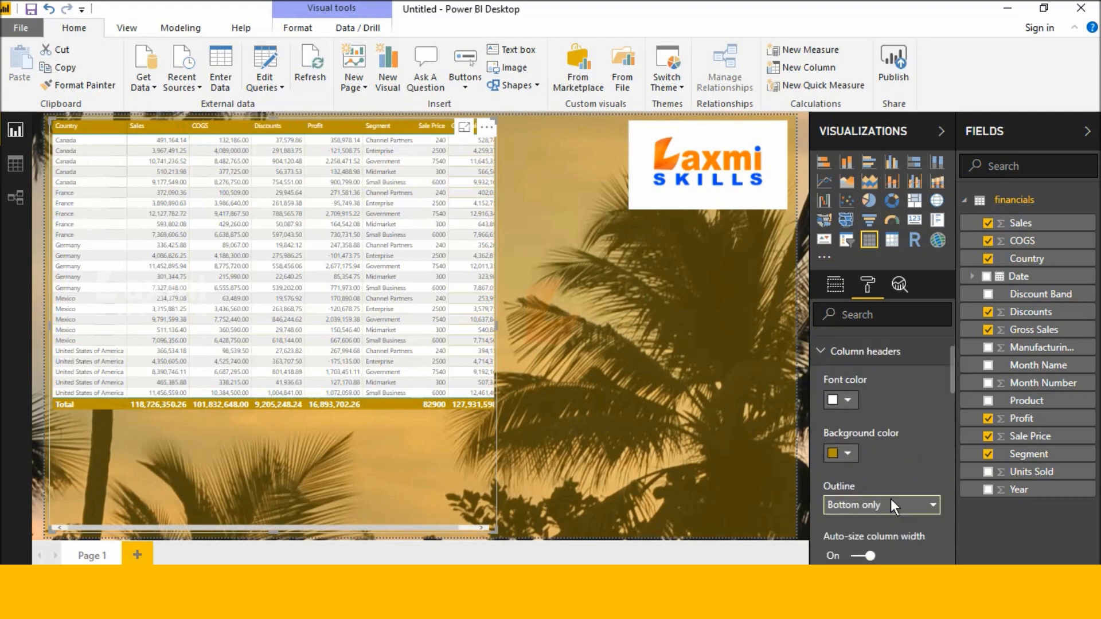
{"action": "scroll", "coordinate": [891, 499], "scroll_direction": "down", "scroll_amount": 5}
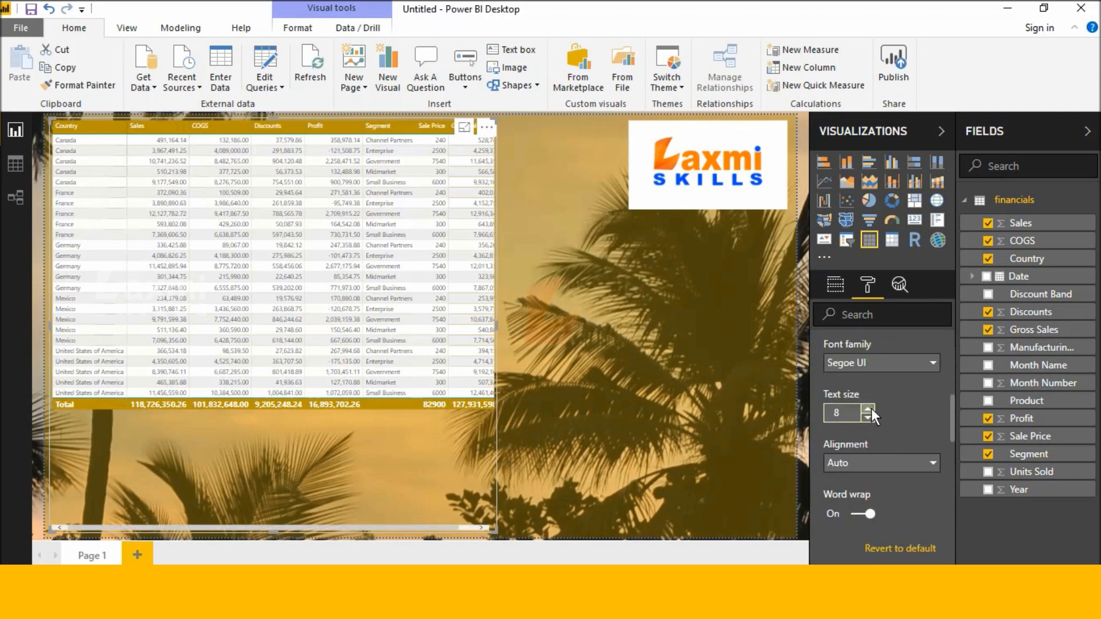
{"action": "left_click", "coordinate": [869, 409]}
{"action": "left_click", "coordinate": [869, 409]}
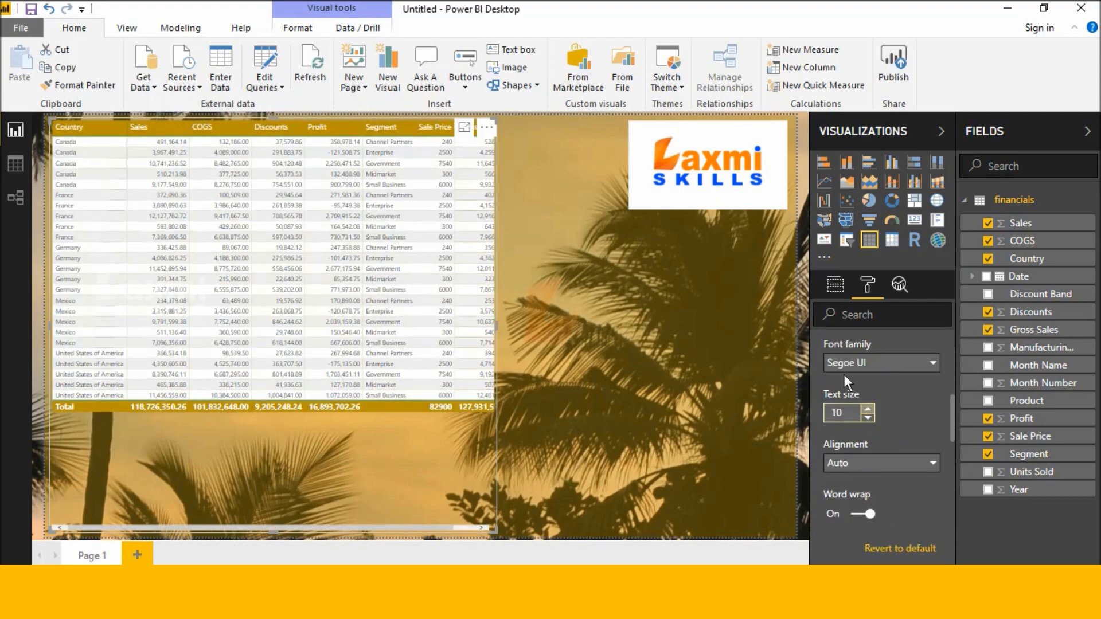
Set the background color of the table's values to light yellow
{"action": "scroll", "coordinate": [896, 457], "scroll_direction": "up", "scroll_amount": 6}
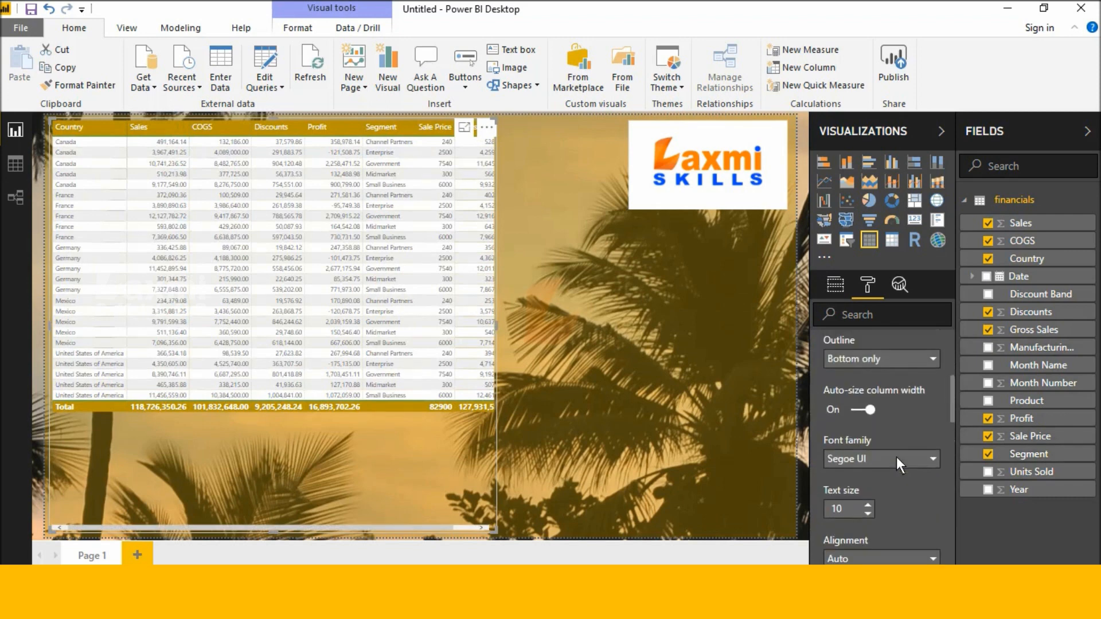
{"action": "scroll", "coordinate": [897, 457], "scroll_direction": "up", "scroll_amount": 1}
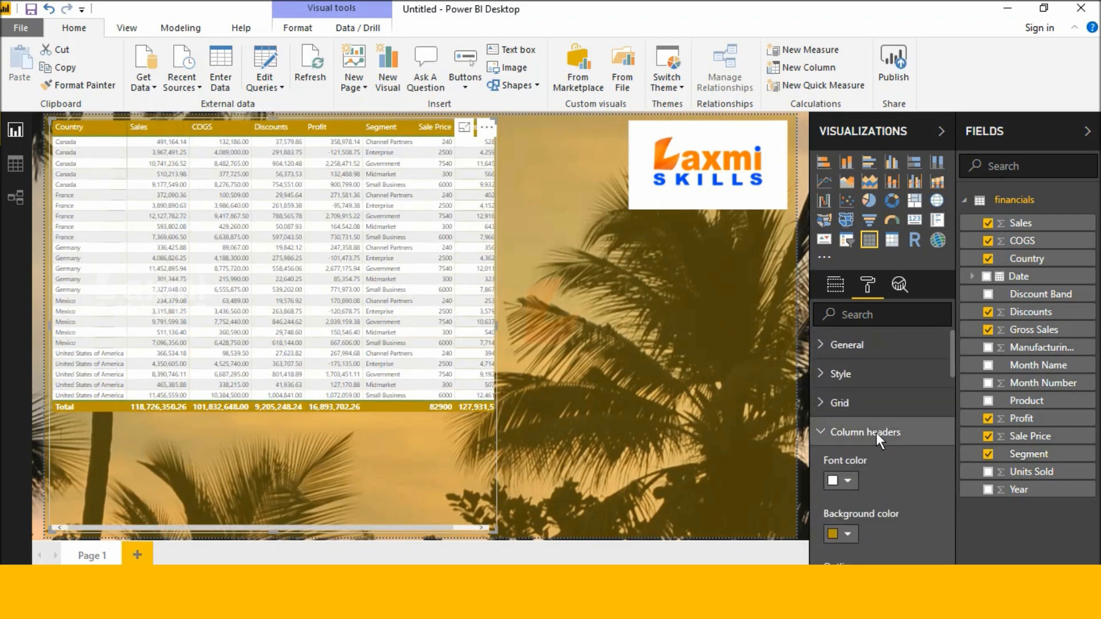
{"action": "scroll", "coordinate": [843, 413], "scroll_direction": "down", "scroll_amount": 8}
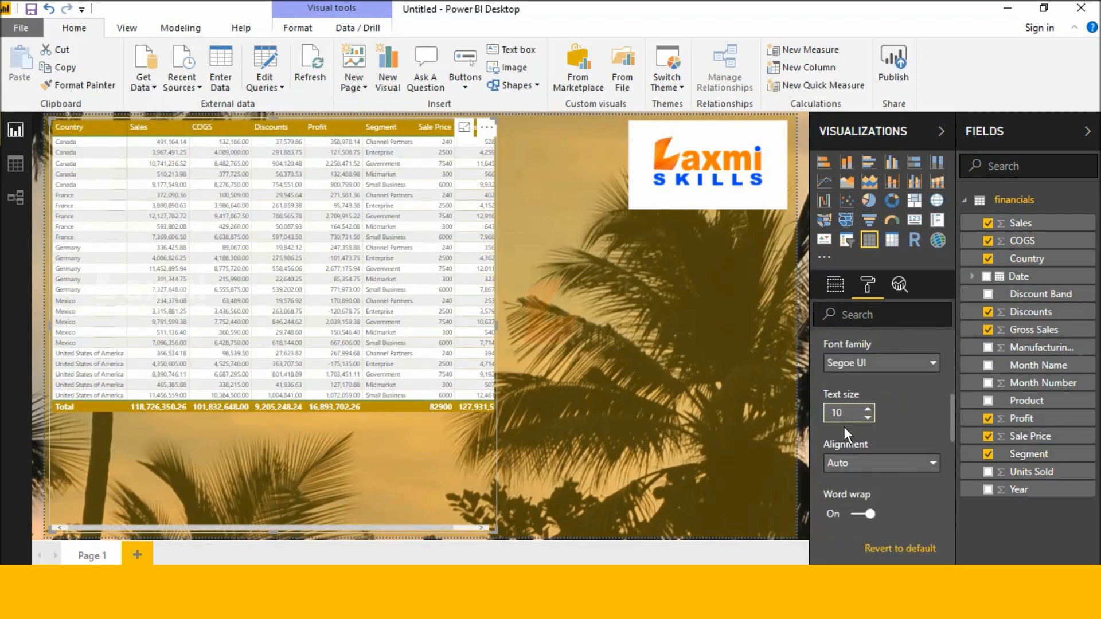
{"action": "left_click", "coordinate": [826, 341]}
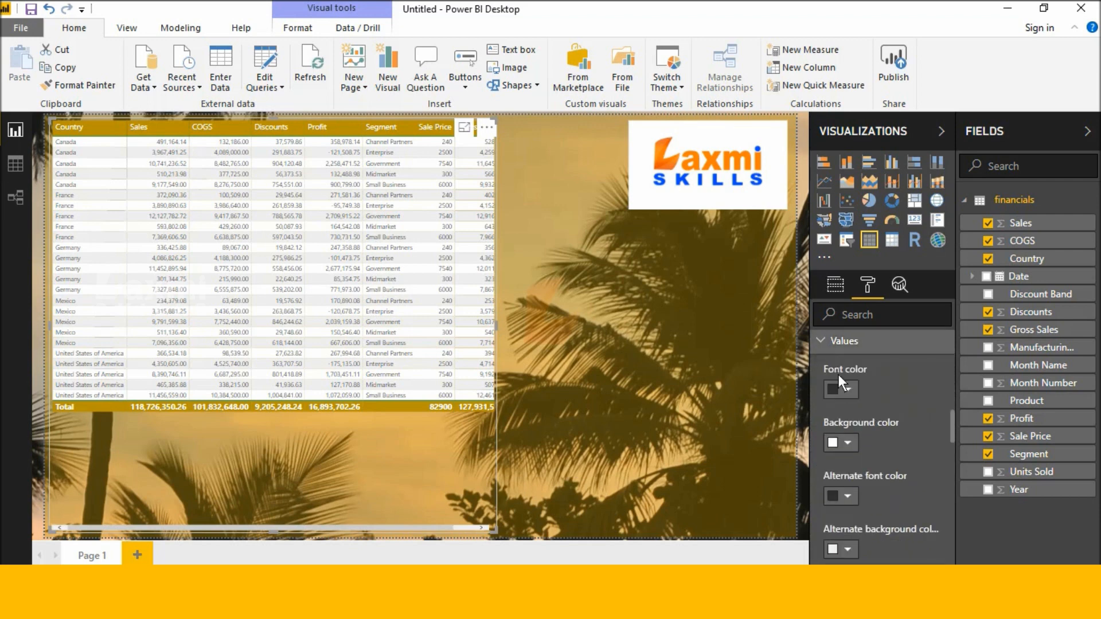
{"action": "left_click", "coordinate": [849, 446]}
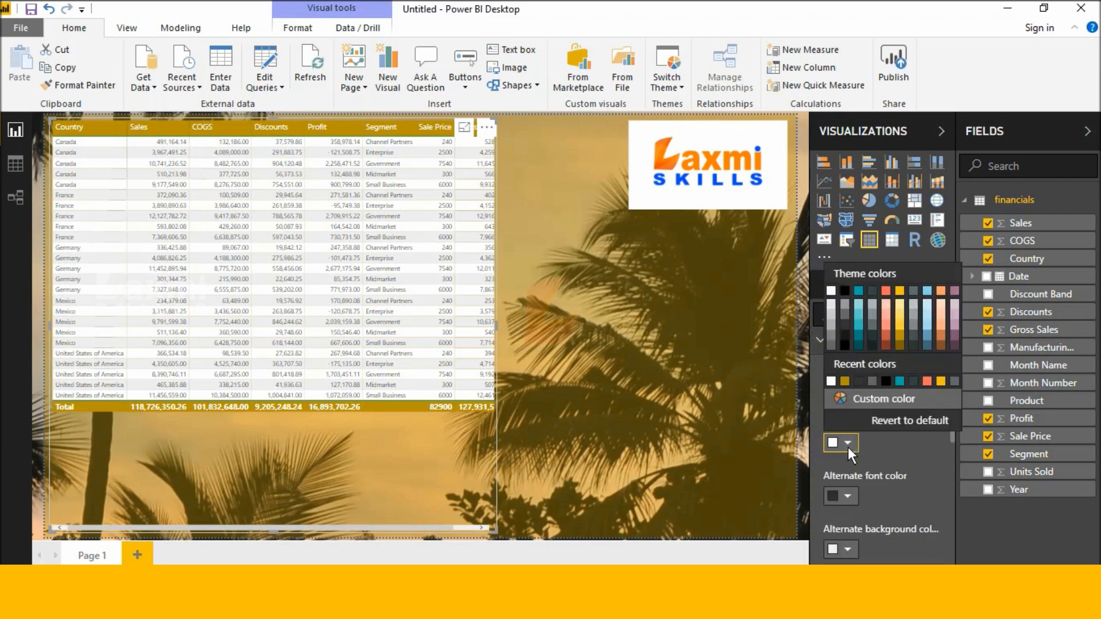
{"action": "left_click", "coordinate": [899, 304]}
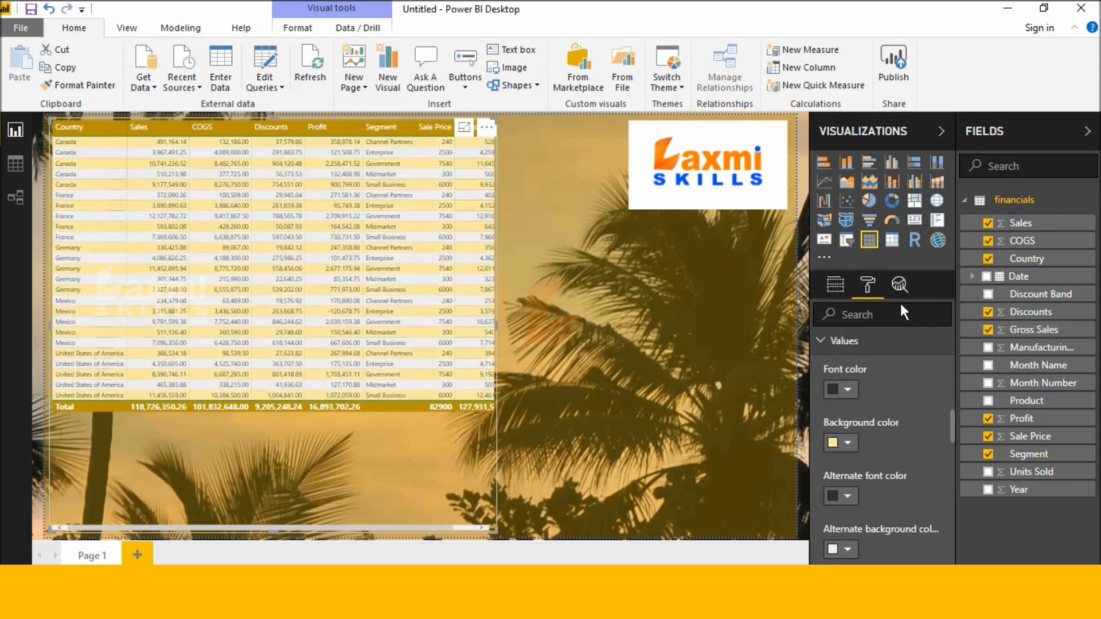
Set the text size of the table's values to 10 and resize the table's frame to fit its columns and rows closely
{"action": "scroll", "coordinate": [865, 474], "scroll_direction": "down", "scroll_amount": 10}
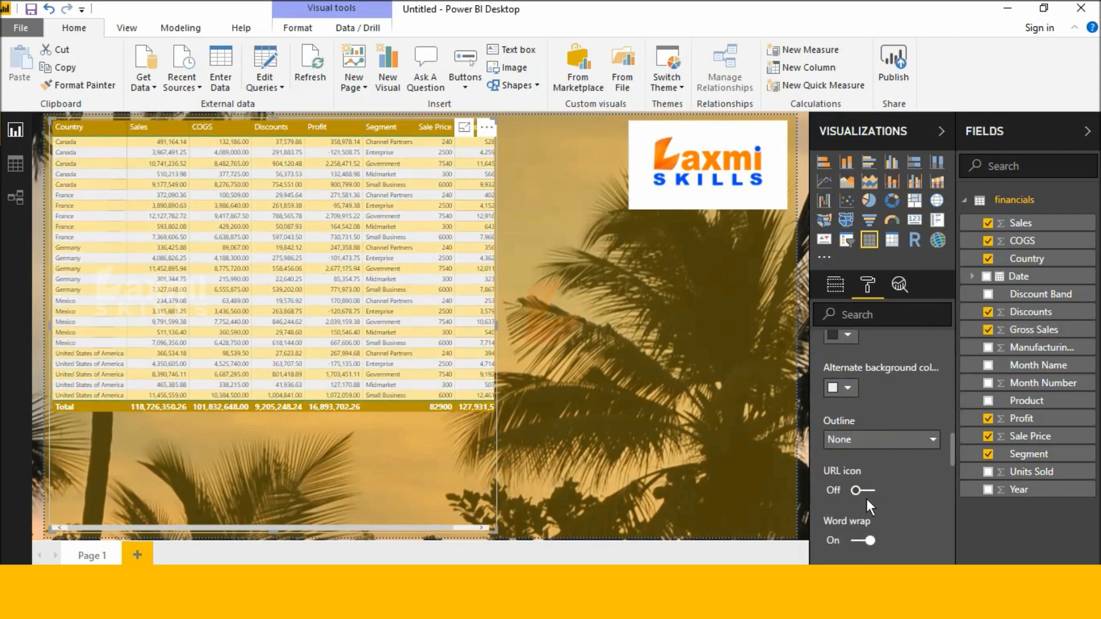
{"action": "scroll", "coordinate": [866, 499], "scroll_direction": "up", "scroll_amount": 1}
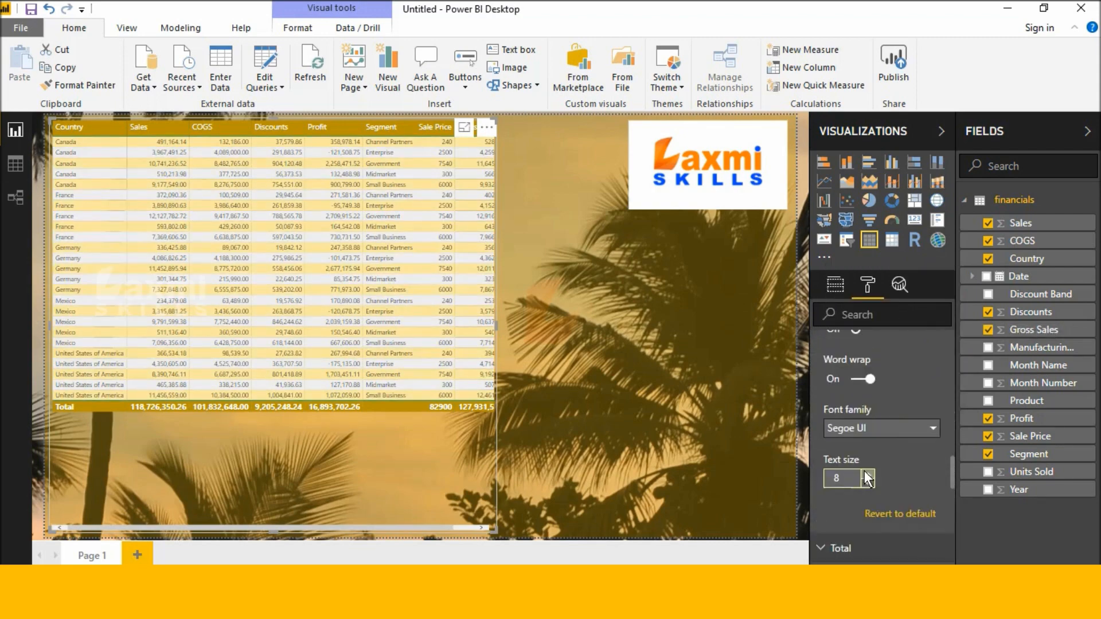
{"action": "left_click", "coordinate": [867, 475]}
{"action": "left_click", "coordinate": [868, 475]}
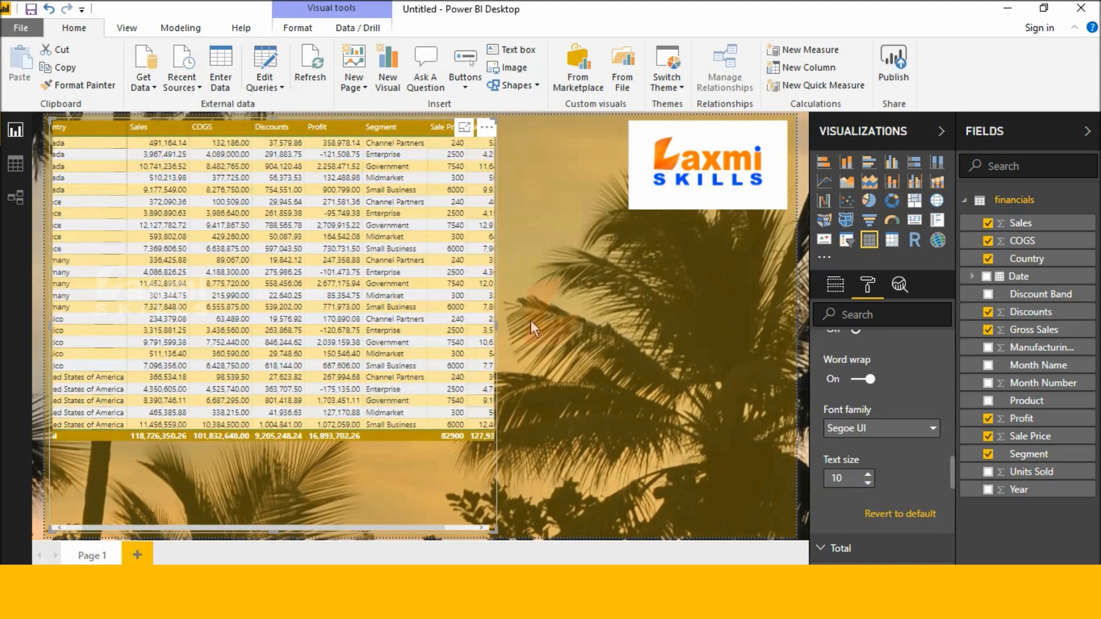
{"action": "left_click_drag", "start_coordinate": [494, 532], "coordinate": [548, 453]}
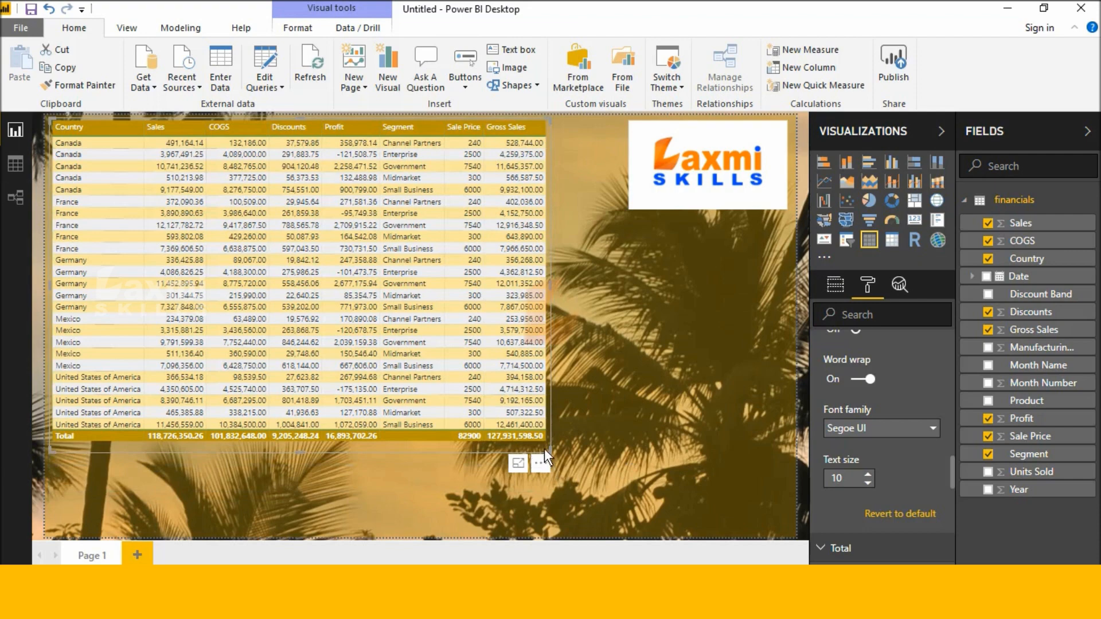
{"action": "left_click_drag", "start_coordinate": [548, 448], "coordinate": [546, 439]}
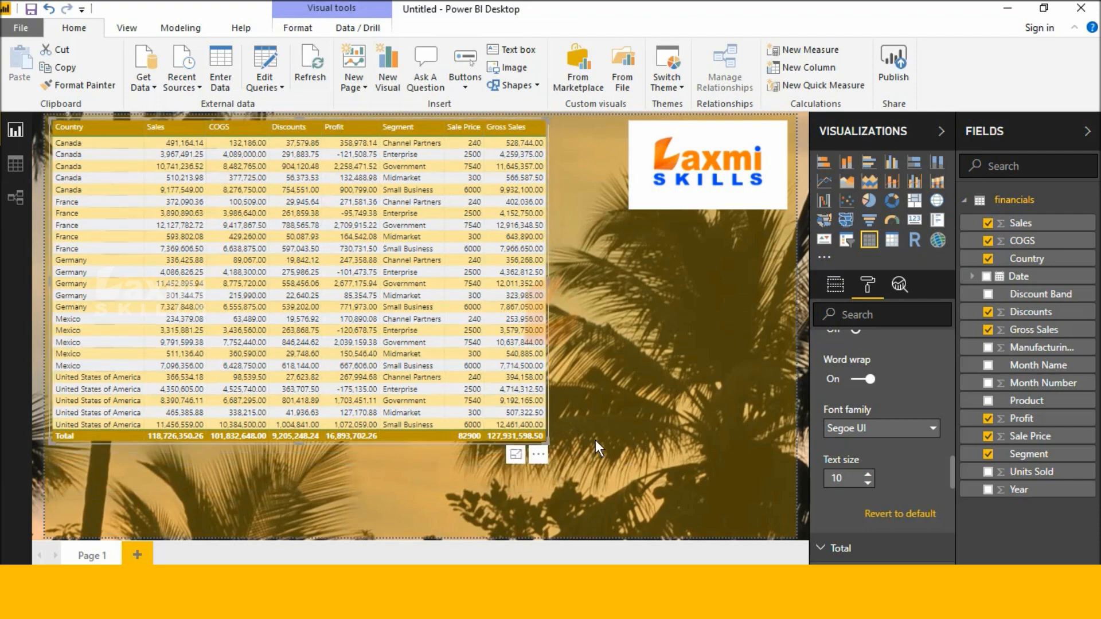
Turn on a dark gold border for the table and enlarge its frame slightly to fit all rows and columns
{"action": "scroll", "coordinate": [904, 439], "scroll_direction": "down", "scroll_amount": 10}
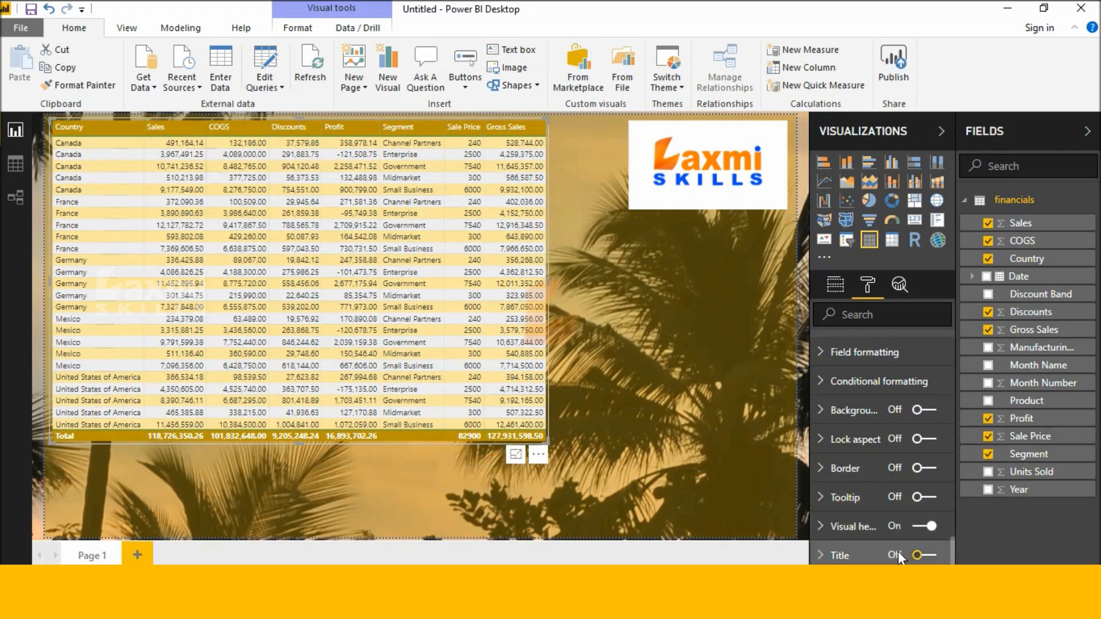
{"action": "left_click", "coordinate": [920, 469]}
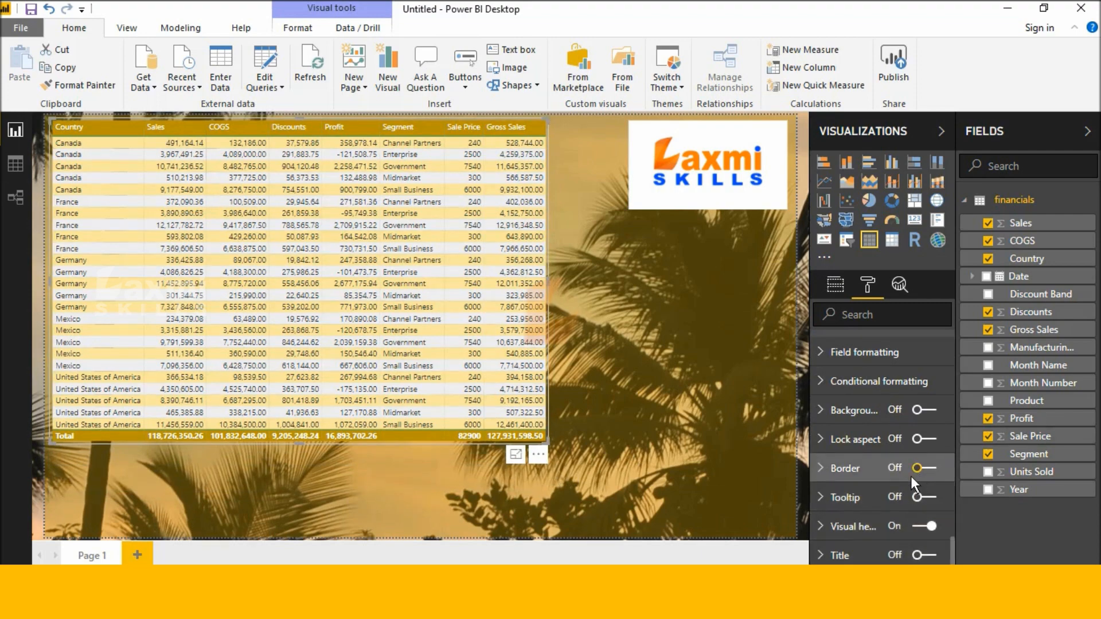
{"action": "left_click", "coordinate": [827, 470]}
{"action": "left_click", "coordinate": [849, 442]}
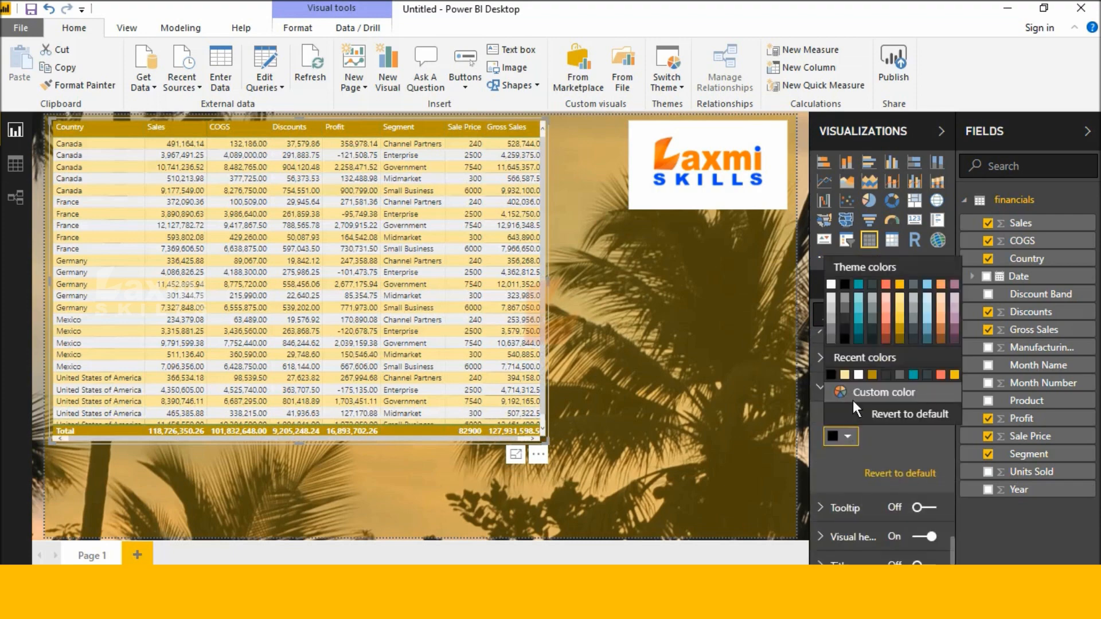
{"action": "left_click", "coordinate": [830, 352]}
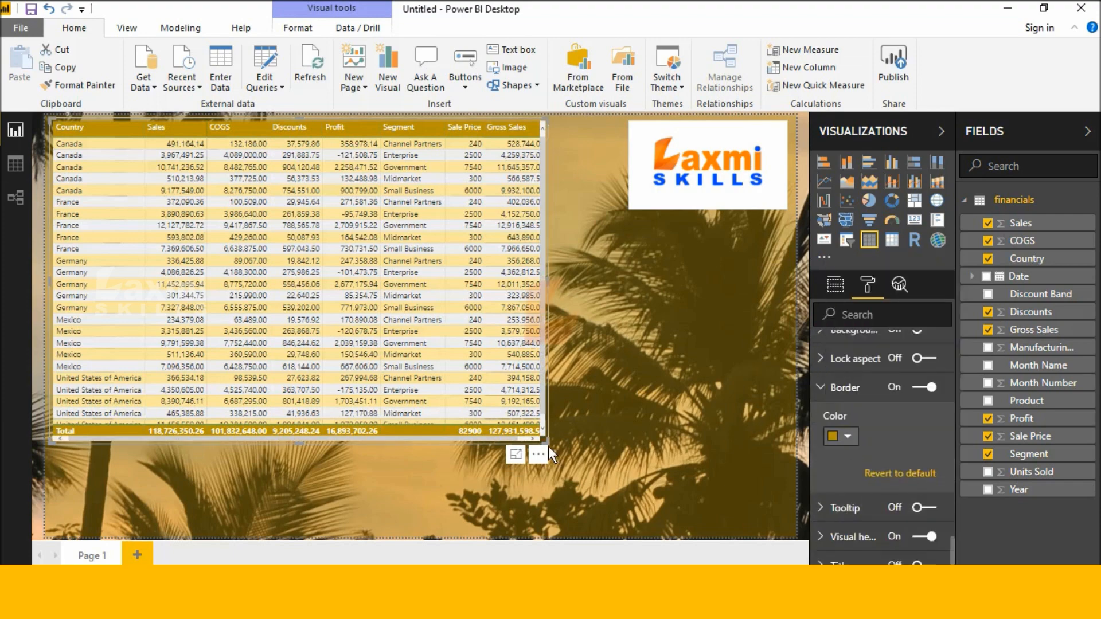
{"action": "left_click_drag", "start_coordinate": [546, 443], "coordinate": [556, 448]}
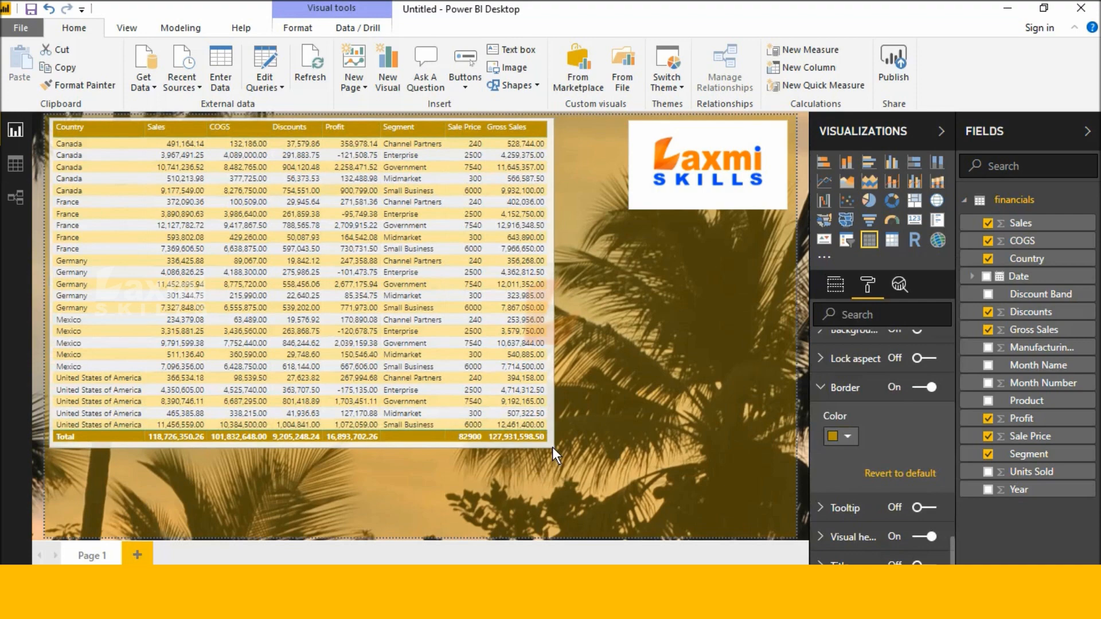
{"action": "left_click", "coordinate": [684, 448]}
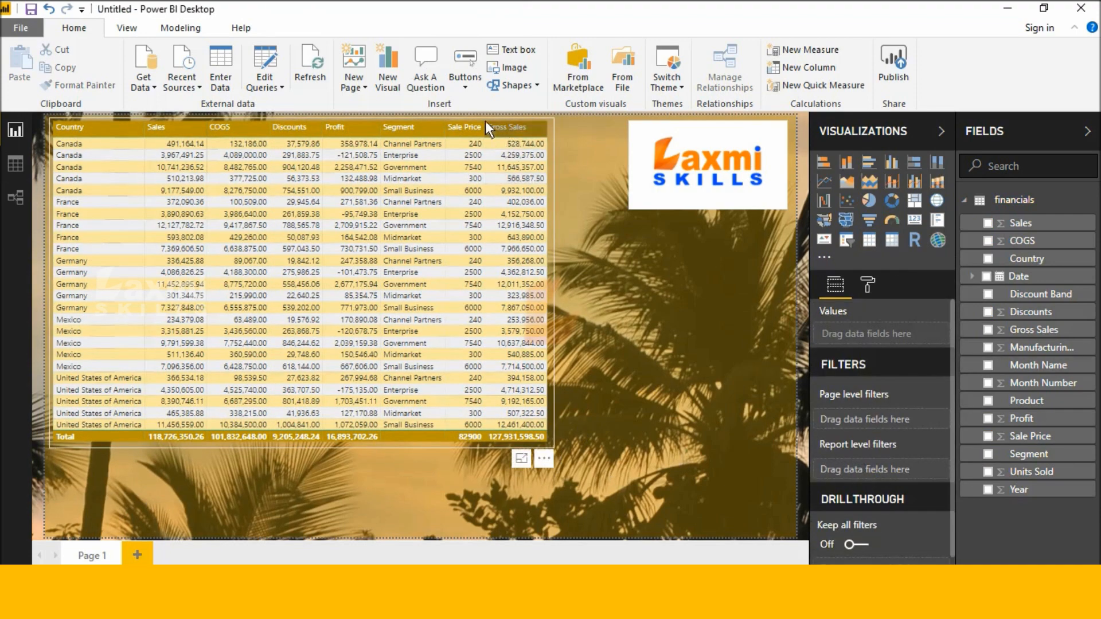
Sort the table by Gross Sales in descending order and turn on its title
{"action": "left_click", "coordinate": [552, 131]}
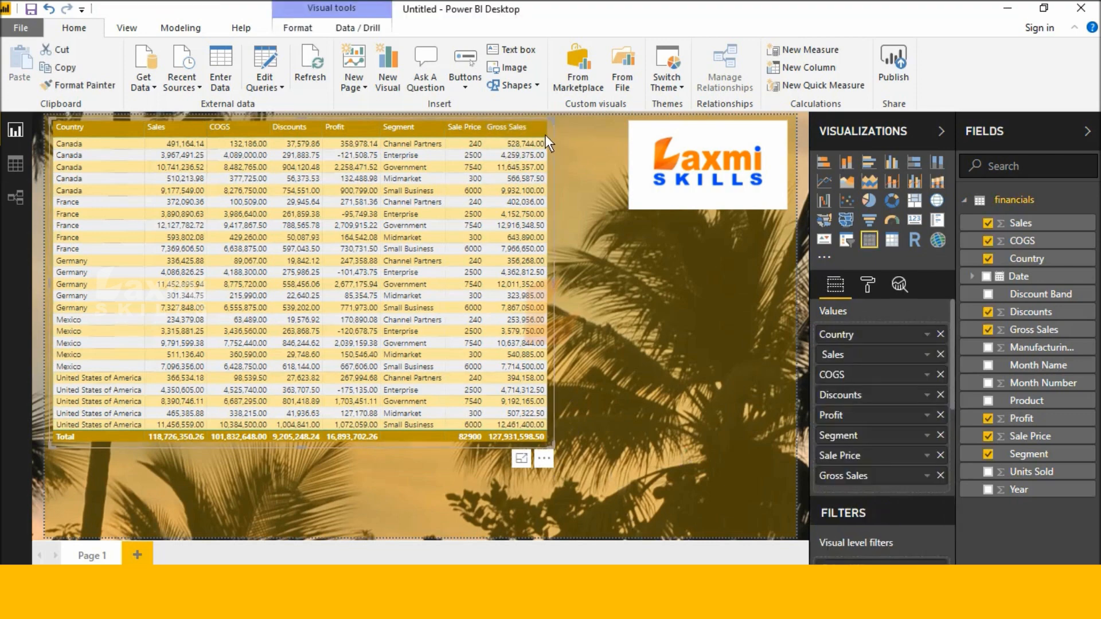
{"action": "left_click", "coordinate": [544, 132]}
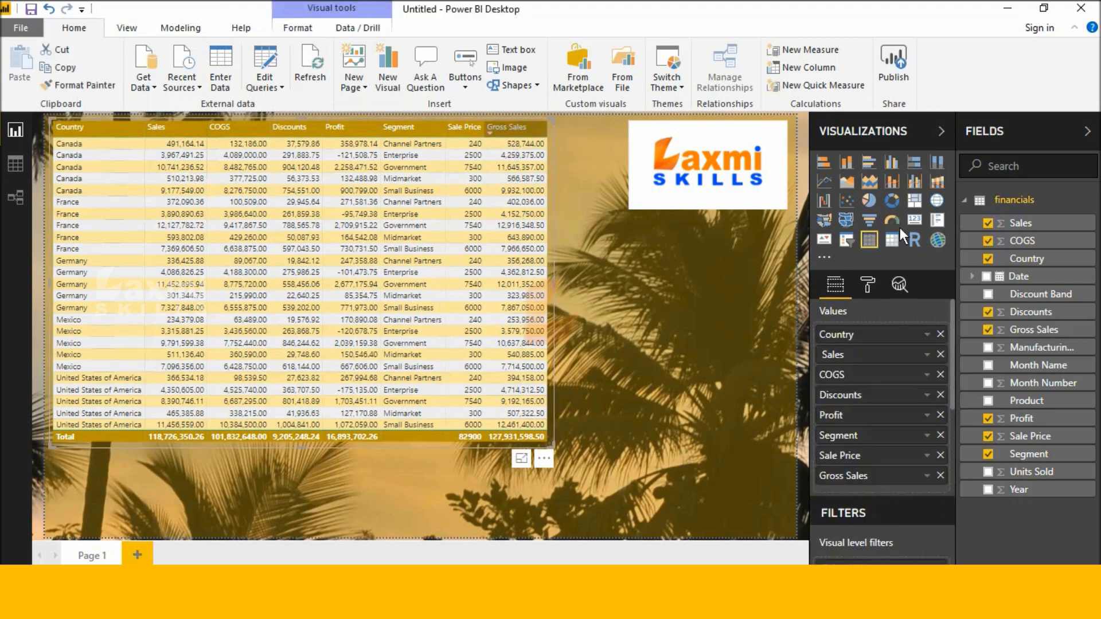
{"action": "left_click", "coordinate": [869, 284]}
{"action": "scroll", "coordinate": [882, 431], "scroll_direction": "down", "scroll_amount": 6}
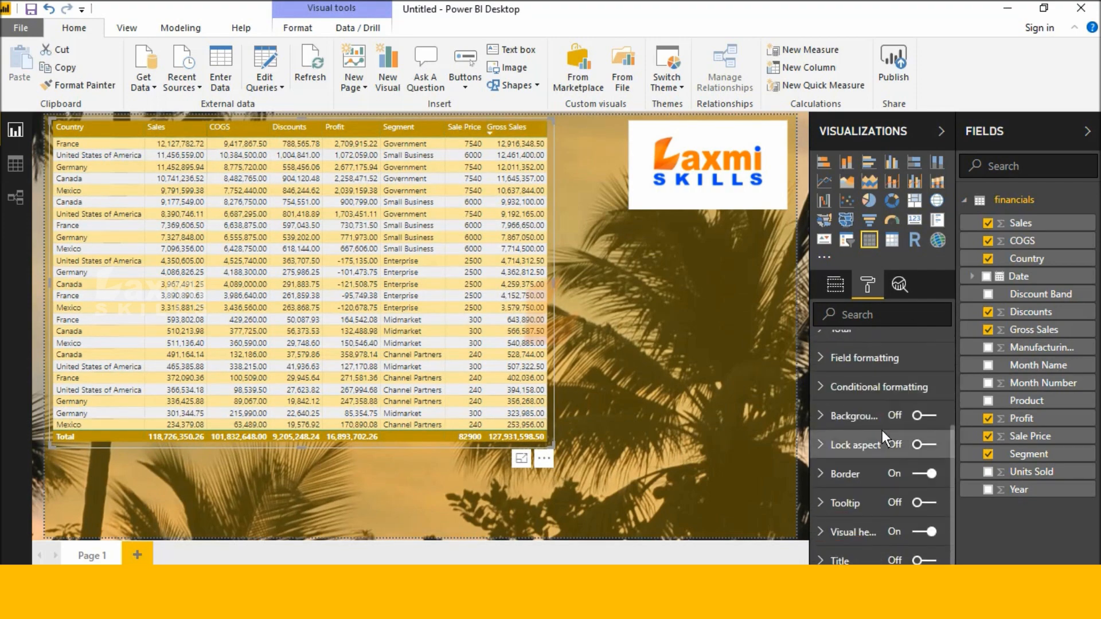
{"action": "scroll", "coordinate": [882, 430], "scroll_direction": "down", "scroll_amount": 1}
{"action": "left_click", "coordinate": [924, 556]}
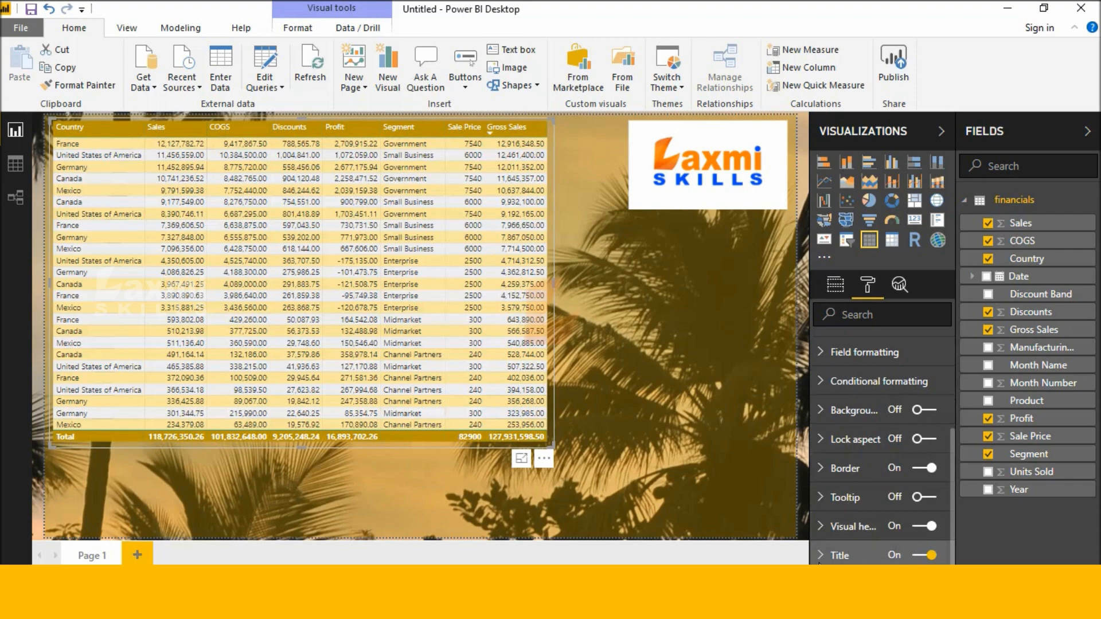
Enter Total Sales as the table's title text
{"action": "left_click", "coordinate": [834, 547]}
{"action": "scroll", "coordinate": [846, 531], "scroll_direction": "up", "scroll_amount": 3}
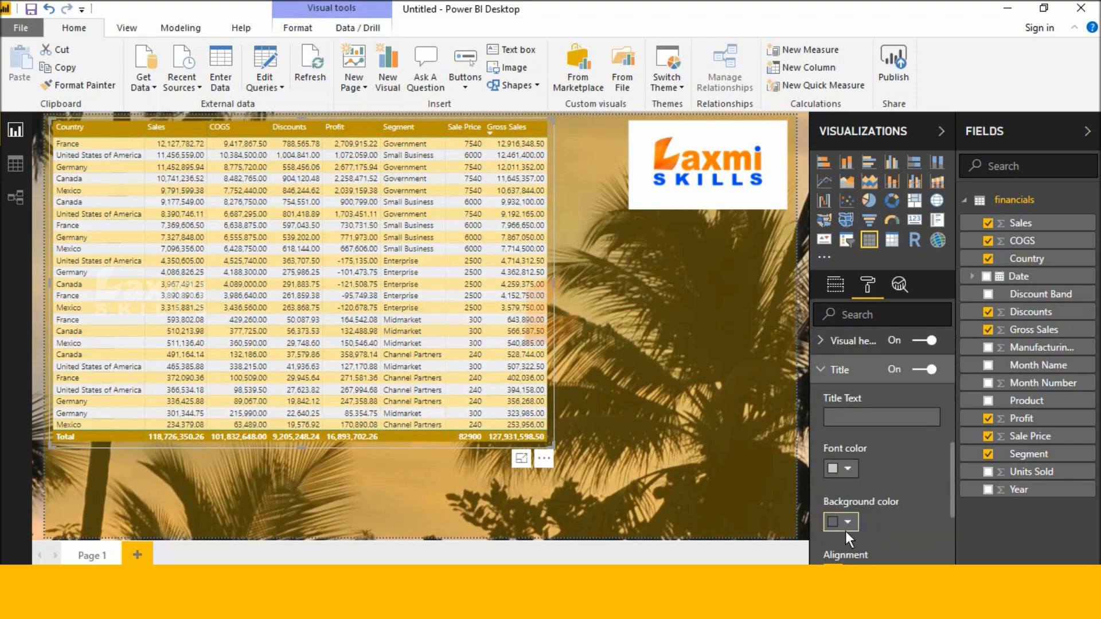
{"action": "left_click", "coordinate": [896, 422]}
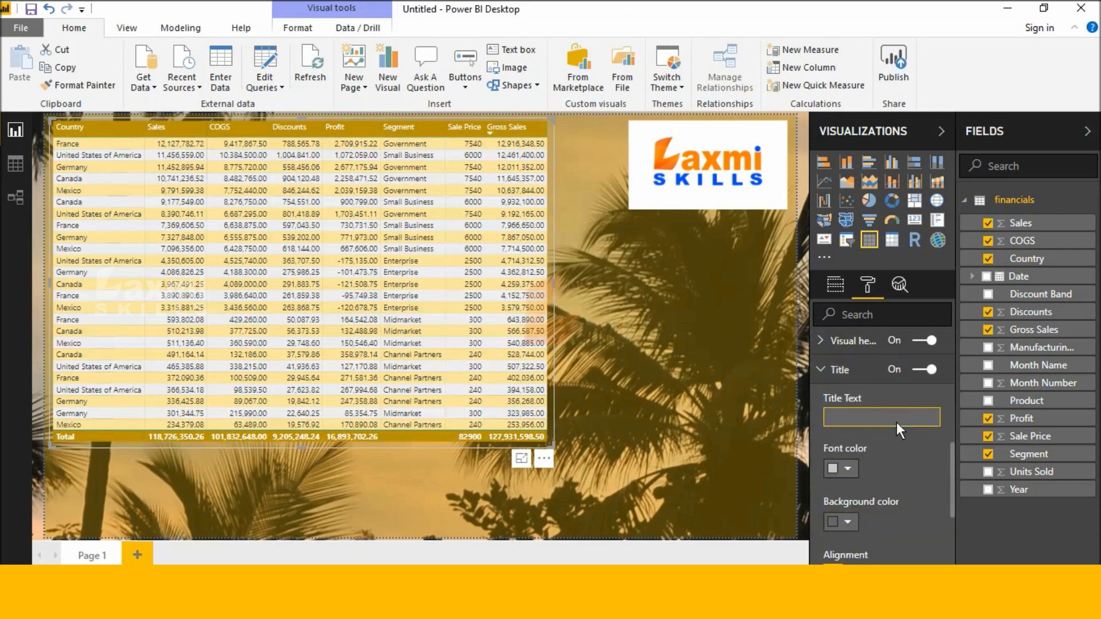
{"action": "type", "text": "T"}
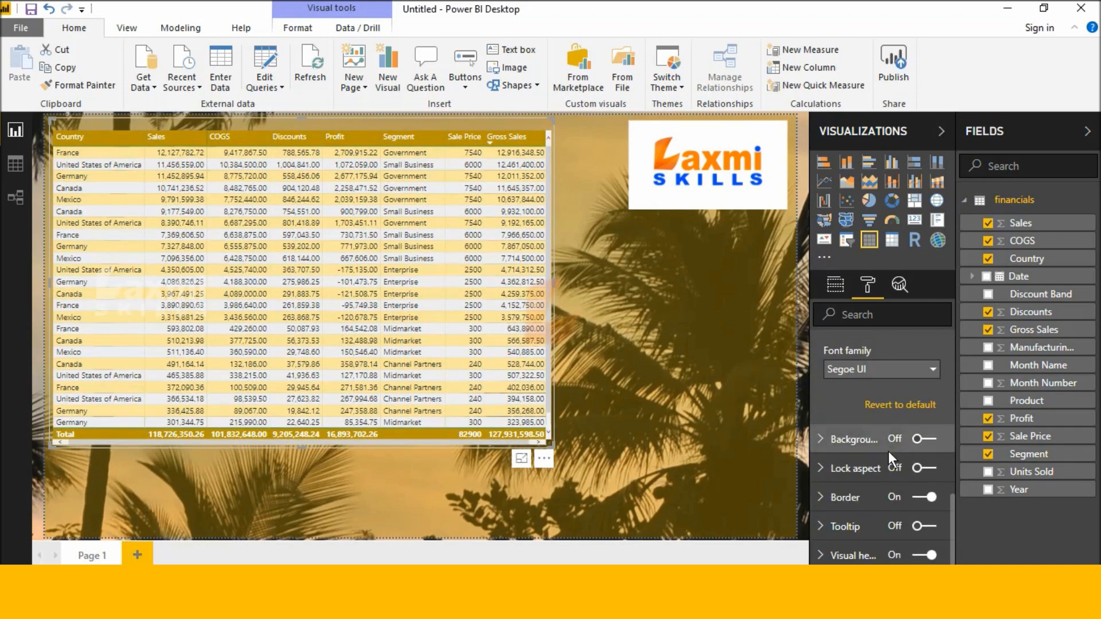
{"action": "scroll", "coordinate": [889, 452], "scroll_direction": "up", "scroll_amount": 5}
{"action": "left_click", "coordinate": [889, 436]}
{"action": "type", "text": "T"}
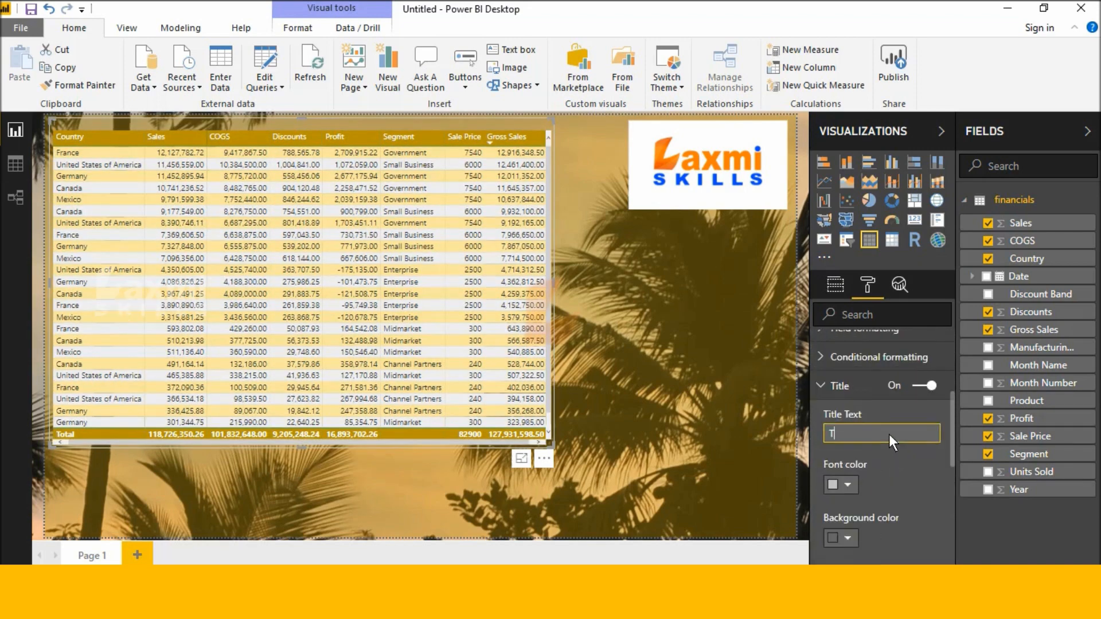
{"action": "type", "text": "otal Sales"}
Set the table title's font color to white and its background color to the dark gold used before
{"action": "left_click", "coordinate": [850, 484]}
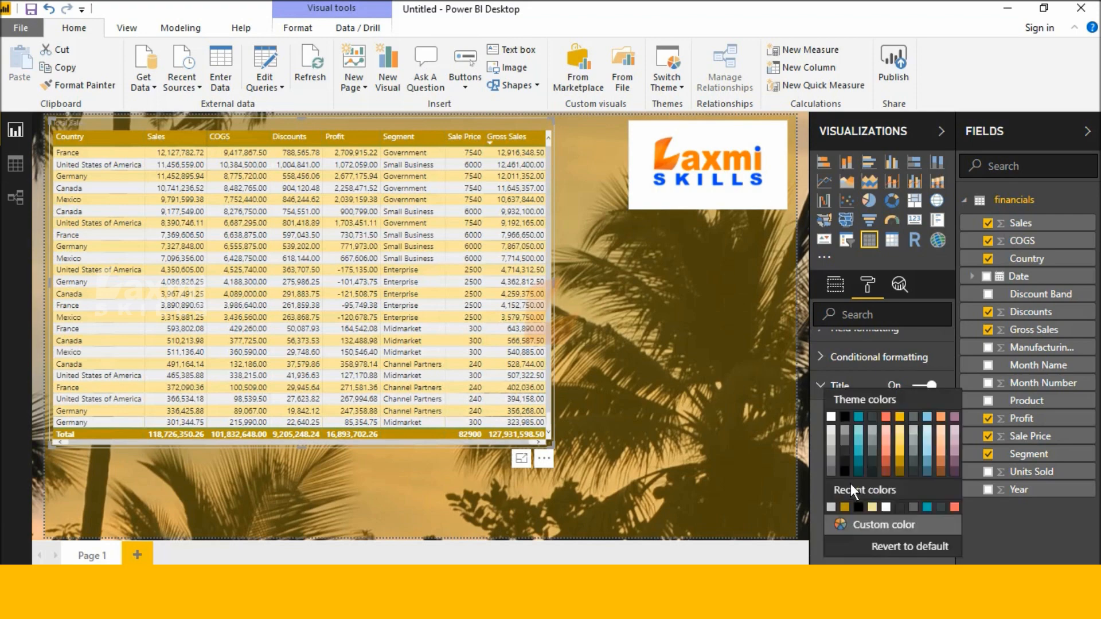
{"action": "left_click", "coordinate": [832, 419]}
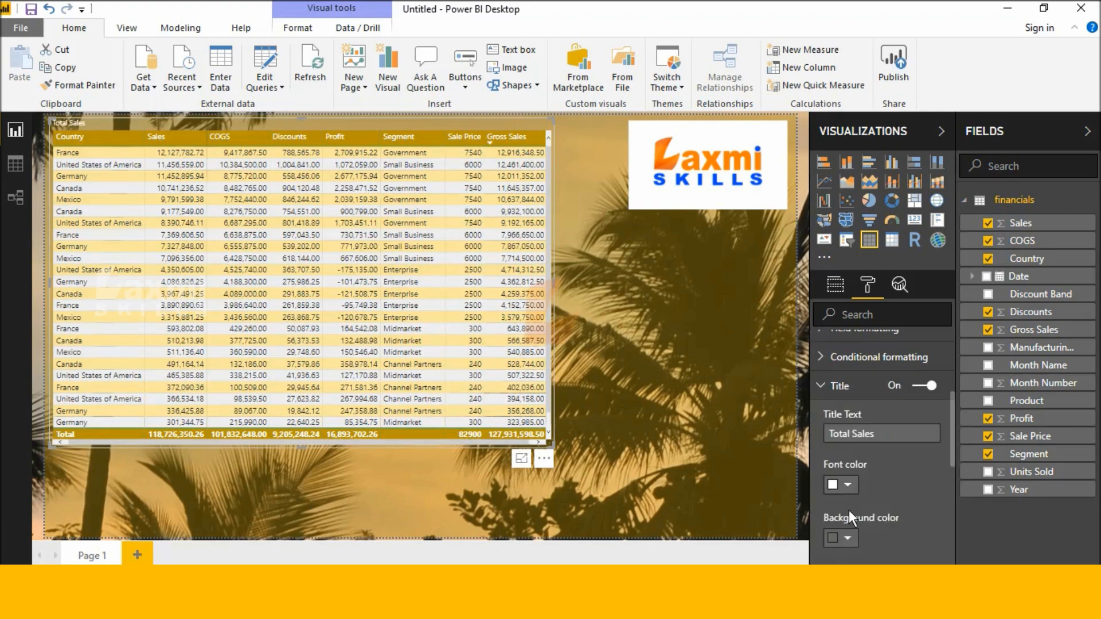
{"action": "scroll", "coordinate": [849, 510], "scroll_direction": "down", "scroll_amount": 3}
{"action": "left_click", "coordinate": [848, 456]}
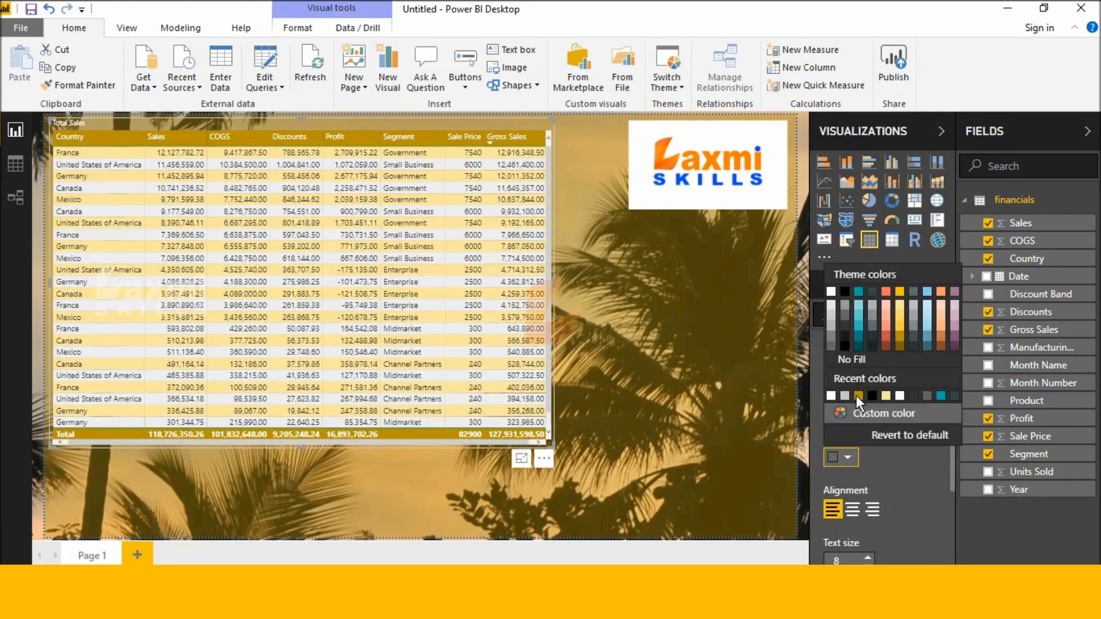
{"action": "left_click", "coordinate": [857, 397]}
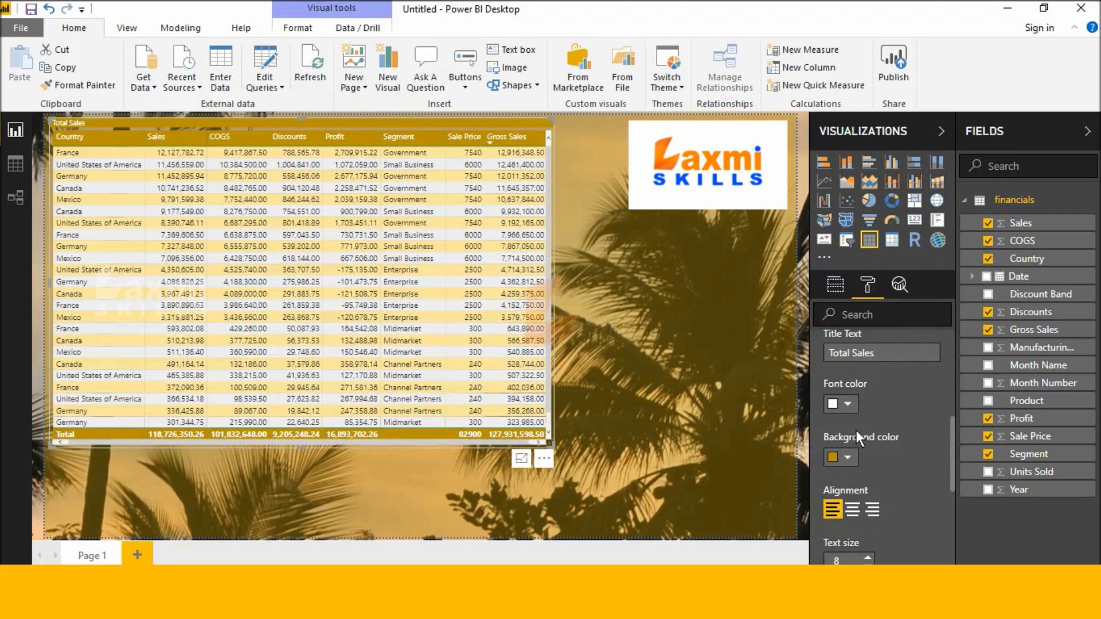
Center the table's title and change its background to the darkest shade of the gold theme color
{"action": "left_click", "coordinate": [851, 509]}
{"action": "left_click", "coordinate": [849, 457]}
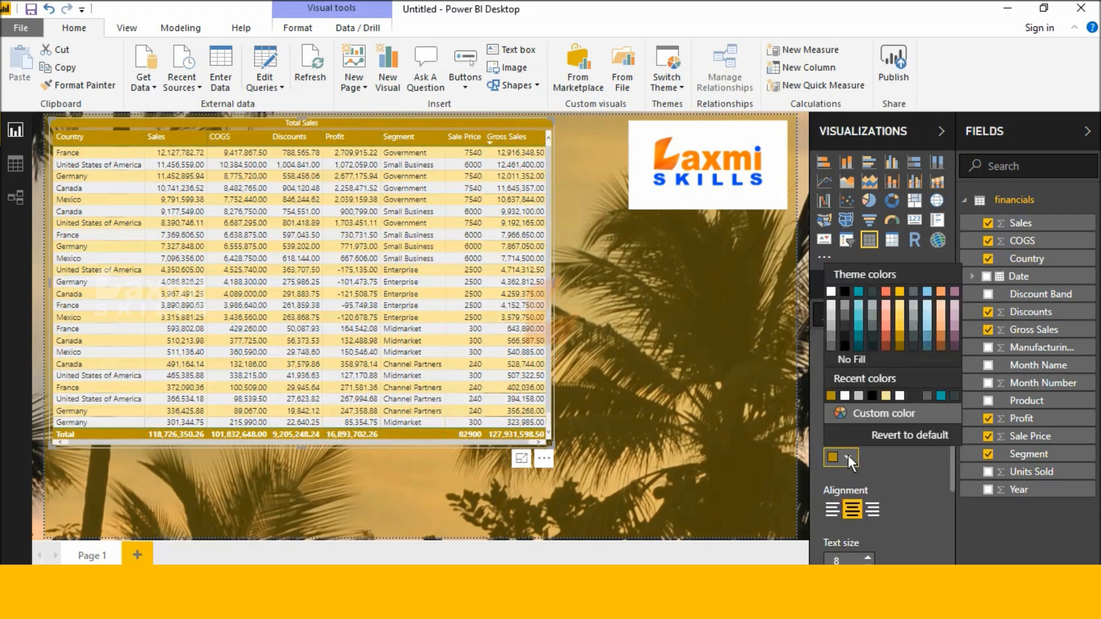
{"action": "left_click", "coordinate": [897, 348]}
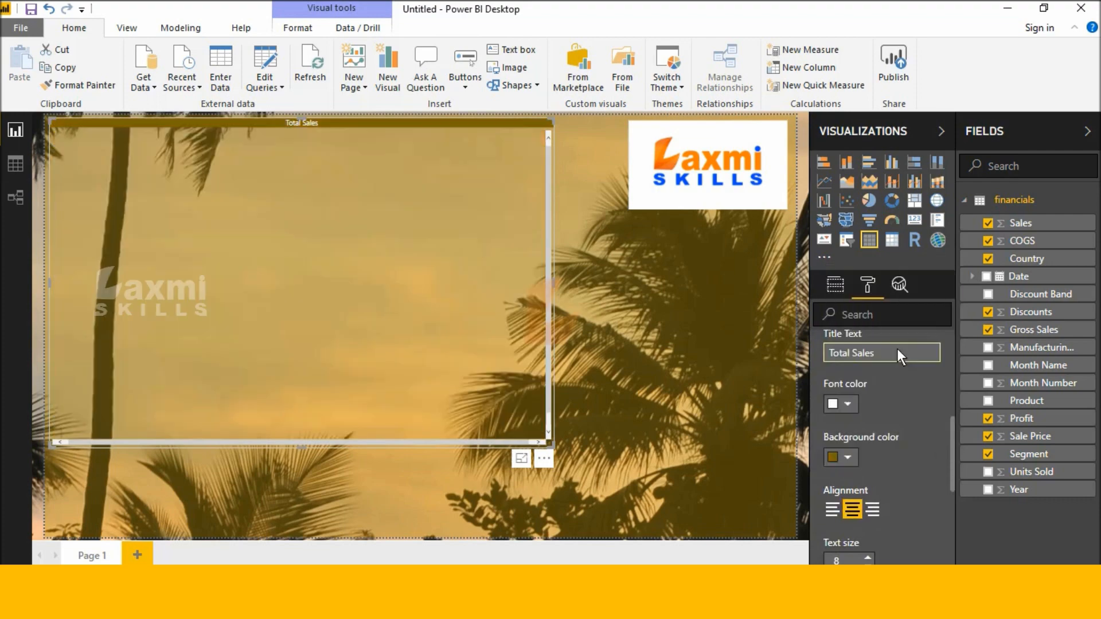
Set the table title's text size to 16 and extend the table's frame downward to fit all rows
{"action": "scroll", "coordinate": [855, 536], "scroll_direction": "down", "scroll_amount": 1}
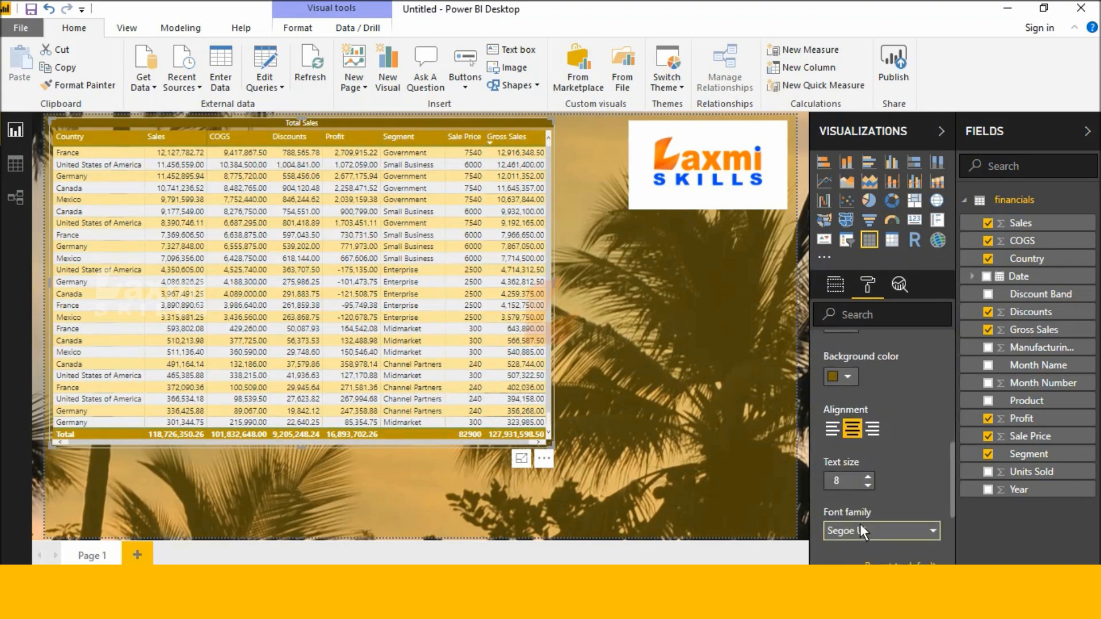
{"action": "left_click", "coordinate": [867, 477]}
{"action": "left_click", "coordinate": [867, 477]}
{"action": "left_click", "coordinate": [867, 477]}
{"action": "left_click", "coordinate": [867, 477]}
{"action": "left_click", "coordinate": [867, 476]}
{"action": "left_click", "coordinate": [867, 476]}
{"action": "left_click", "coordinate": [867, 476]}
{"action": "mouse_move", "coordinate": [555, 446]}
{"action": "left_mouse_down"}
{"action": "mouse_move", "coordinate": [560, 480]}
{"action": "mouse_move", "coordinate": [555, 466]}
{"action": "left_mouse_up"}
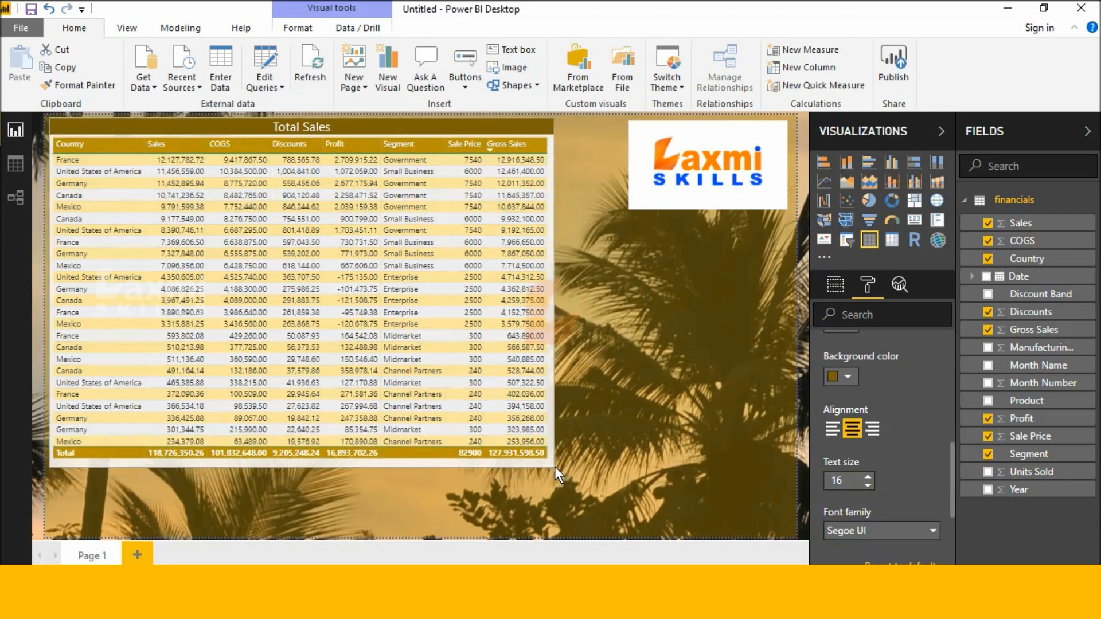
Move the logo image a little closer to the table along the page's upper edge
{"action": "left_click", "coordinate": [660, 463]}
{"action": "left_click_drag", "start_coordinate": [697, 128], "coordinate": [668, 128]}
{"action": "left_click", "coordinate": [686, 281]}
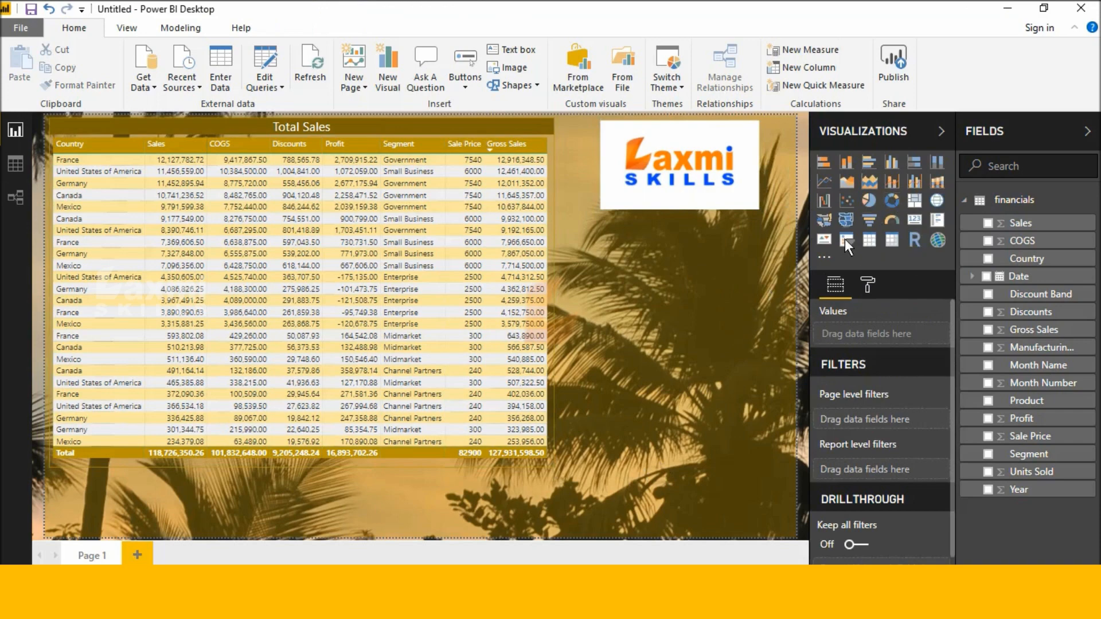
Insert a pie chart below the logo, reduce its height and widen it on both sides to fill the space beside the table
{"action": "left_click", "coordinate": [868, 201]}
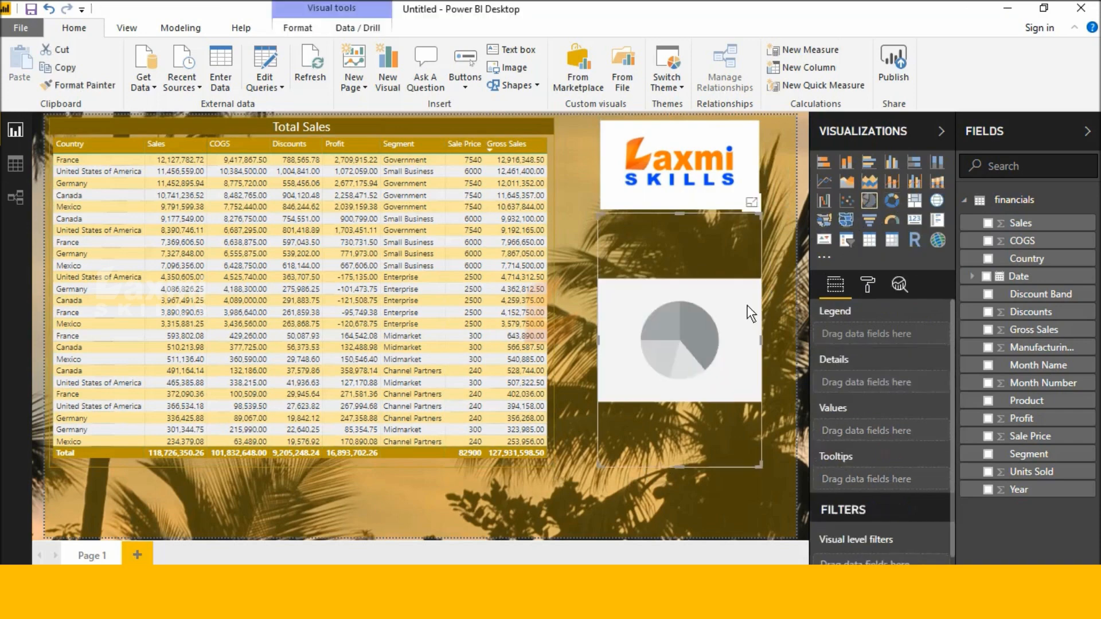
{"action": "left_click_drag", "start_coordinate": [679, 466], "coordinate": [711, 347]}
{"action": "left_click_drag", "start_coordinate": [597, 284], "coordinate": [562, 277]}
{"action": "left_click", "coordinate": [775, 256]}
{"action": "left_click", "coordinate": [748, 281]}
{"action": "left_click_drag", "start_coordinate": [763, 287], "coordinate": [786, 290]}
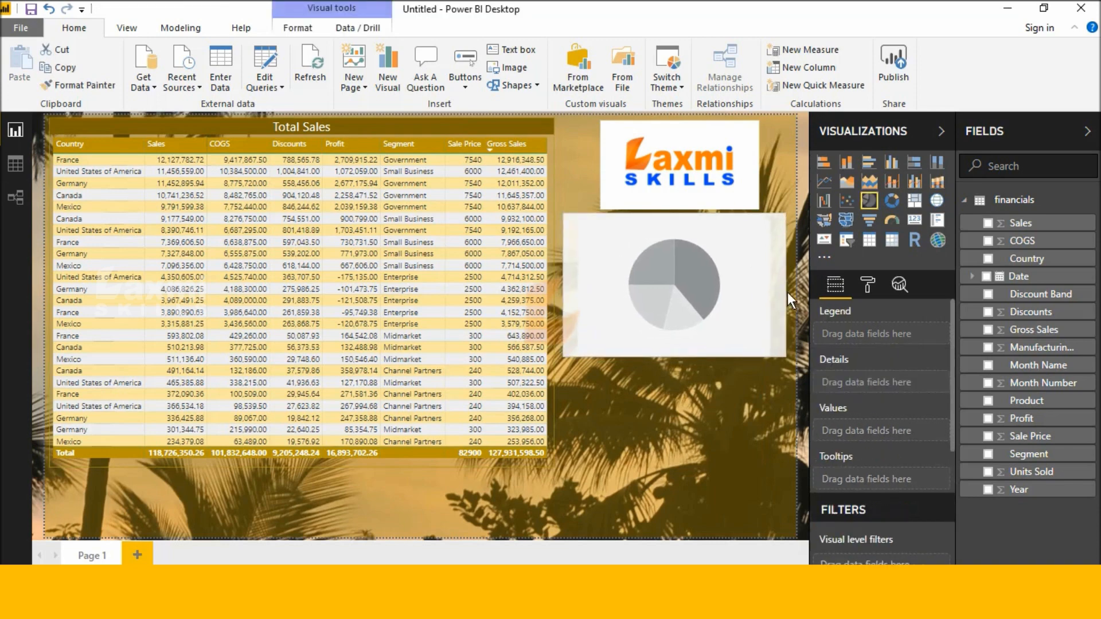
{"action": "left_click", "coordinate": [787, 292]}
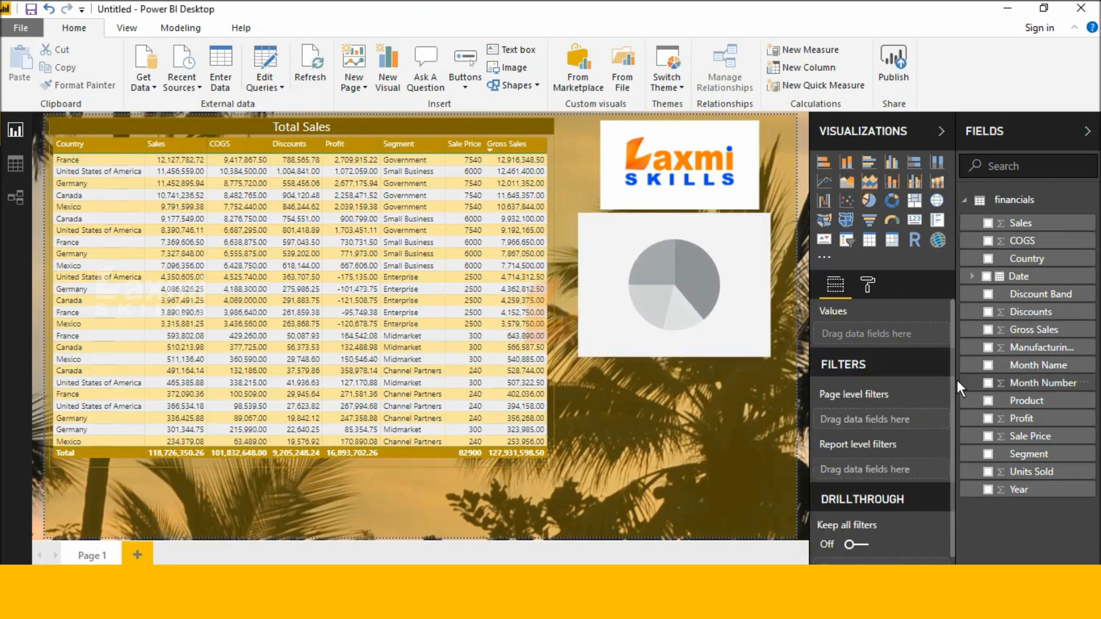
{"action": "left_click", "coordinate": [988, 294]}
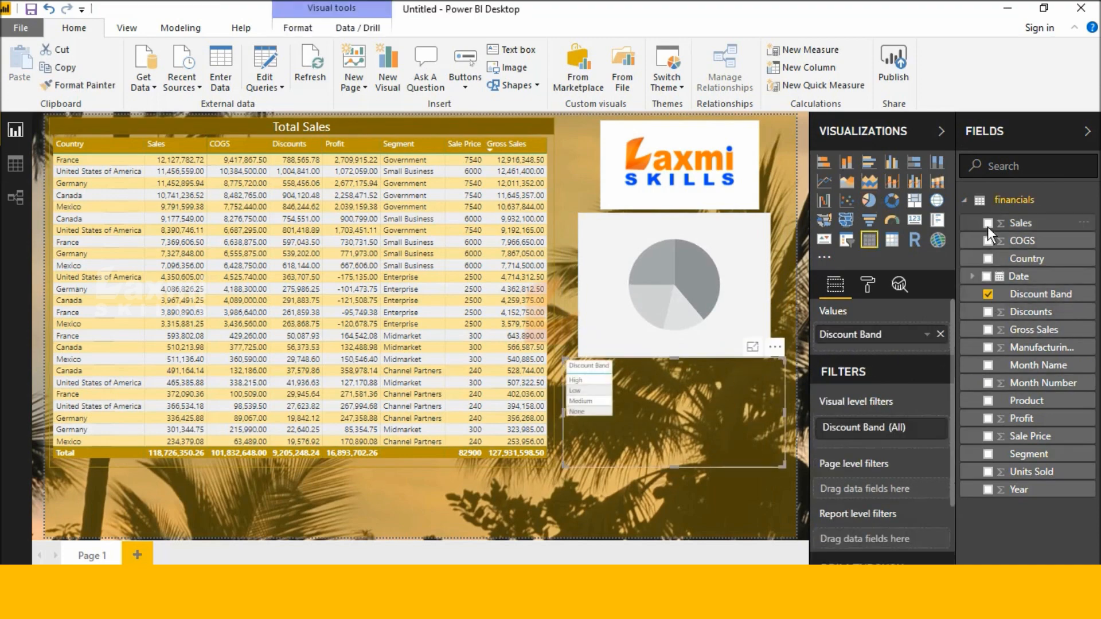
{"action": "left_click", "coordinate": [777, 347]}
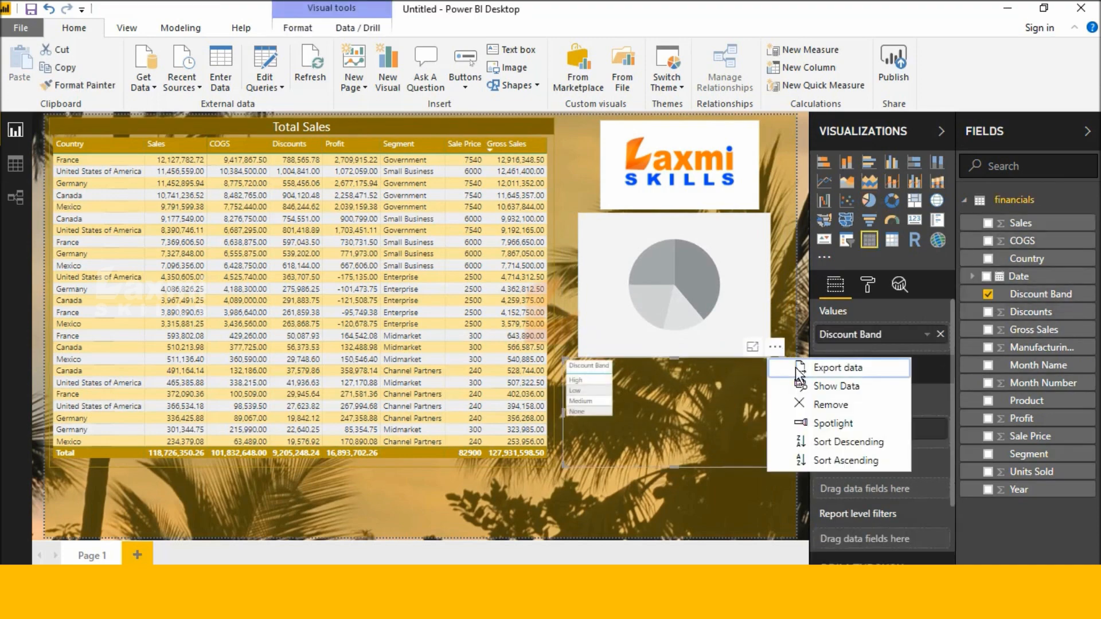
{"action": "left_click", "coordinate": [797, 402]}
Add Country as the pie chart's legend and Sales as its values
{"action": "left_click", "coordinate": [761, 299]}
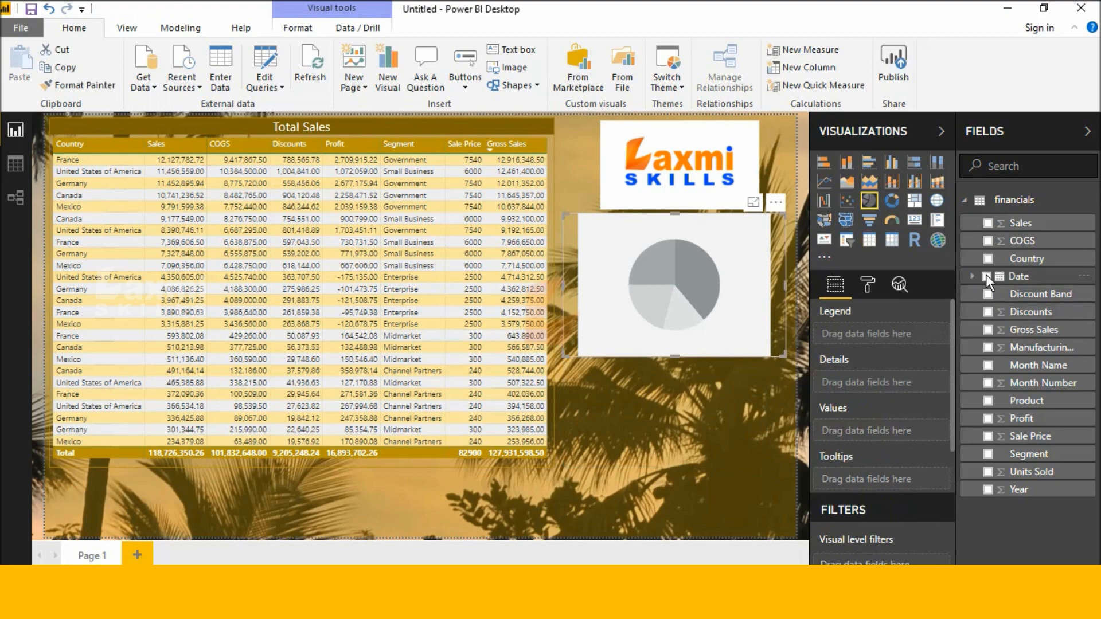
{"action": "left_click", "coordinate": [989, 258]}
{"action": "left_click", "coordinate": [989, 222]}
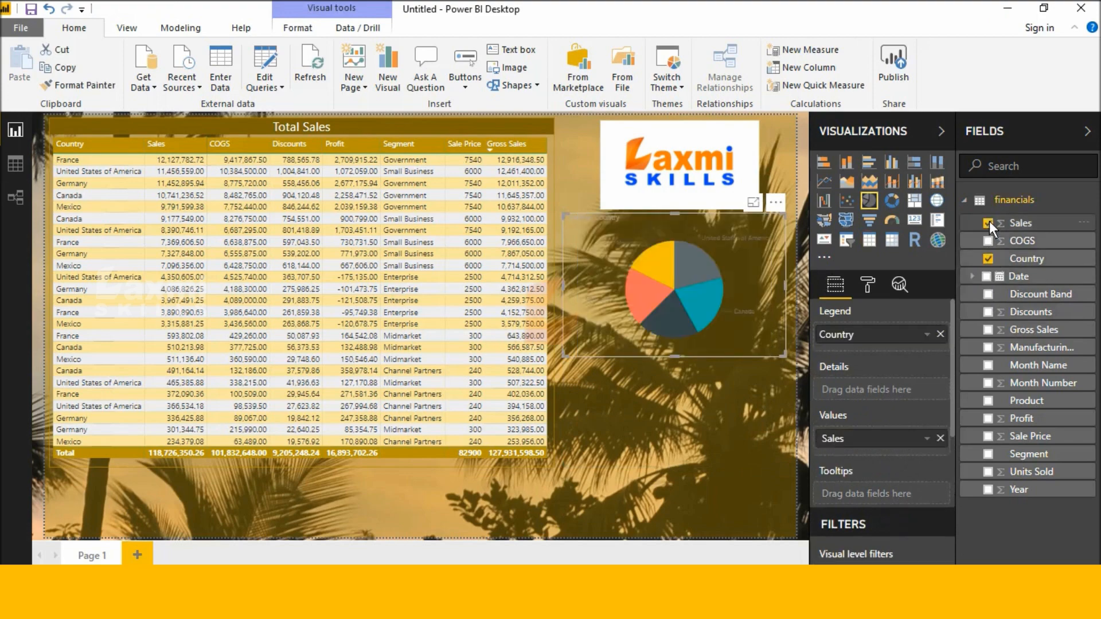
Set the color of the pie chart's detail labels to black
{"action": "left_click", "coordinate": [871, 287]}
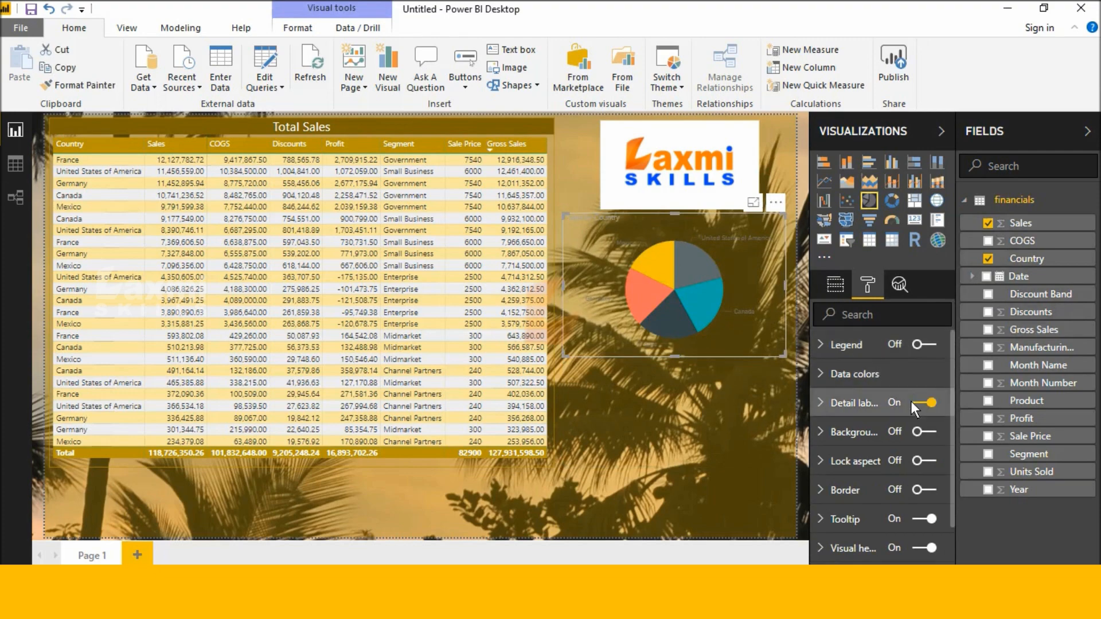
{"action": "left_click", "coordinate": [827, 406]}
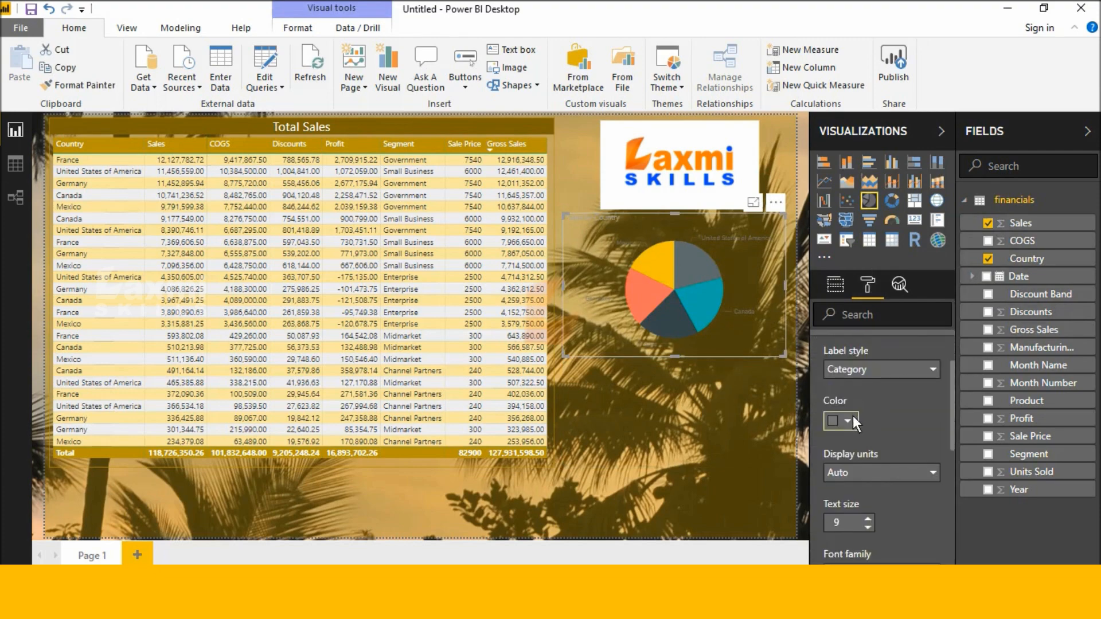
{"action": "left_click", "coordinate": [848, 421]}
{"action": "left_click", "coordinate": [847, 352]}
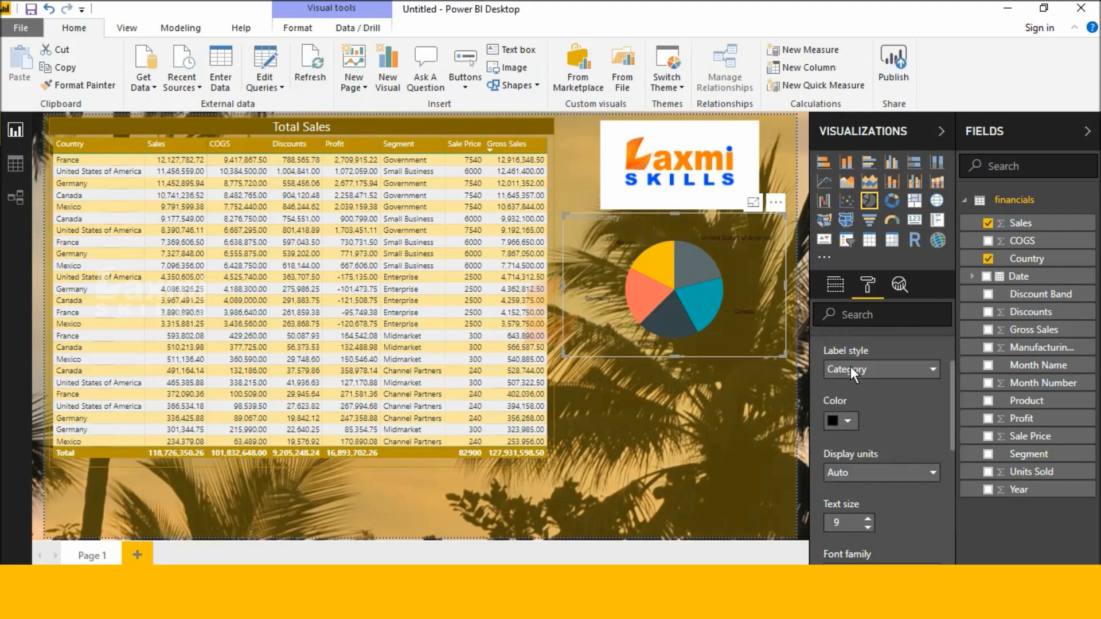
Turn on the pie chart's background and give it a light gold color
{"action": "scroll", "coordinate": [866, 418], "scroll_direction": "down", "scroll_amount": 5}
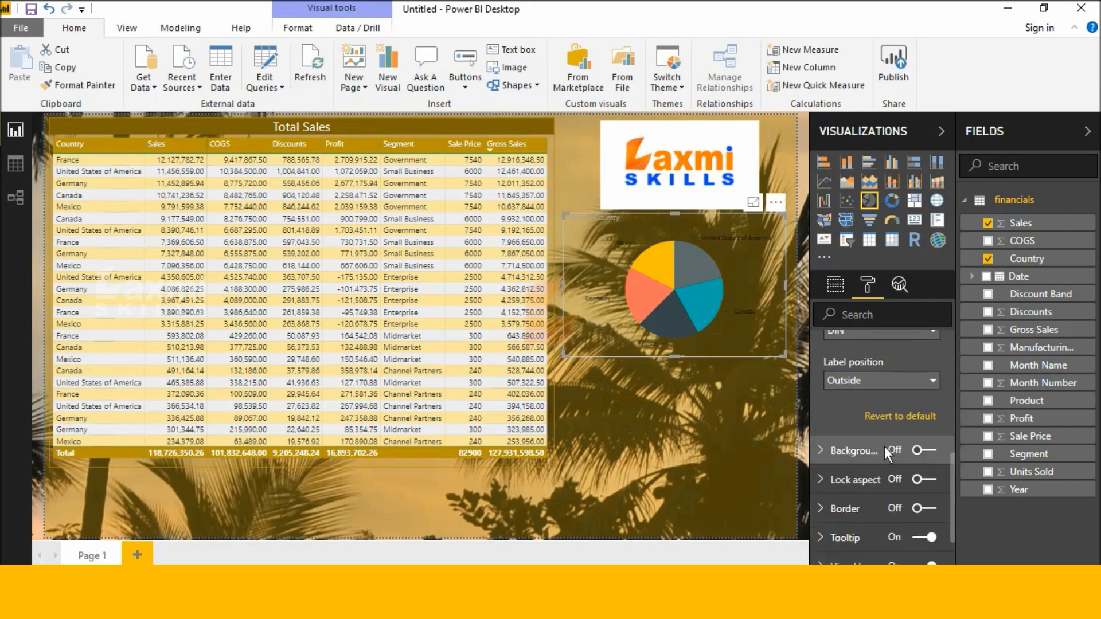
{"action": "left_click", "coordinate": [925, 452]}
{"action": "left_click", "coordinate": [827, 449]}
{"action": "scroll", "coordinate": [864, 459], "scroll_direction": "down", "scroll_amount": 3}
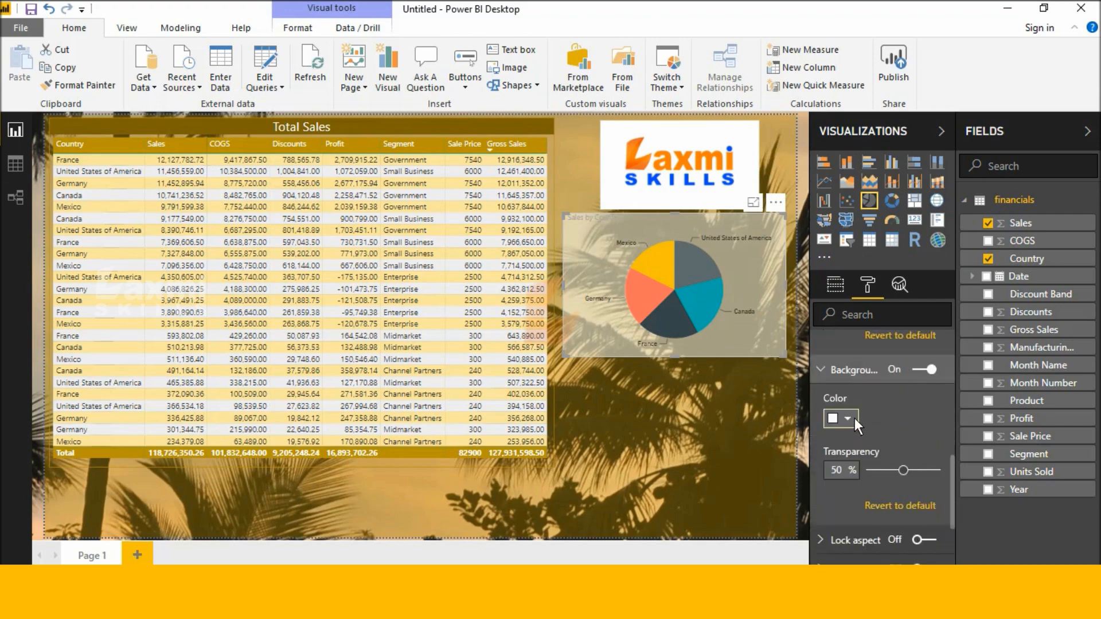
{"action": "left_click", "coordinate": [854, 418]}
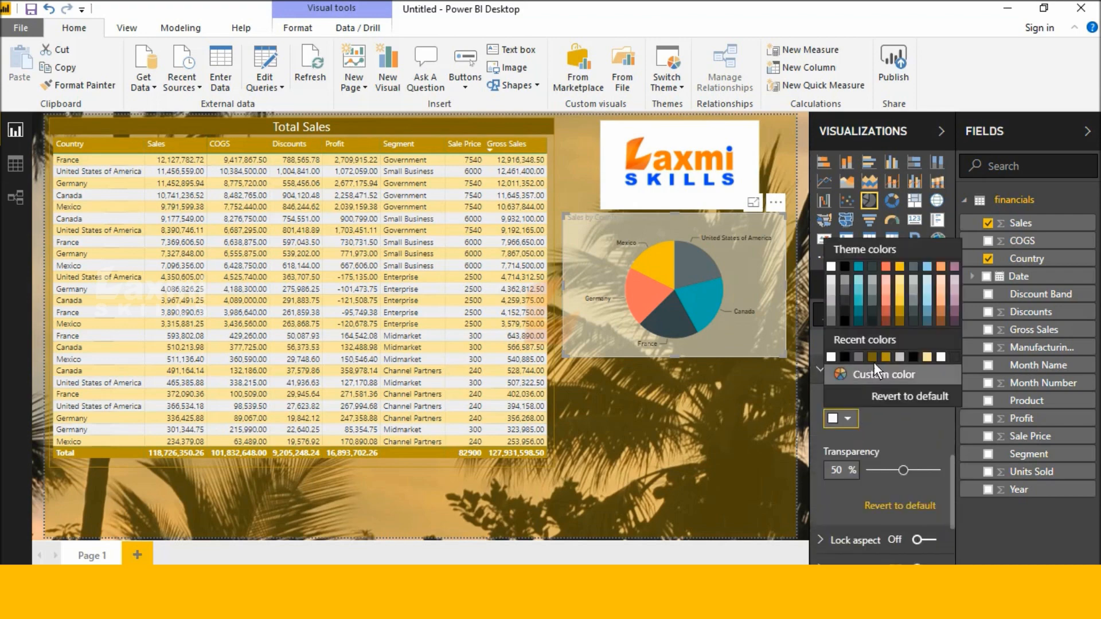
{"action": "left_click", "coordinate": [899, 283]}
Give the pie chart's title a white font color and a dark gold background
{"action": "scroll", "coordinate": [898, 456], "scroll_direction": "down", "scroll_amount": 3}
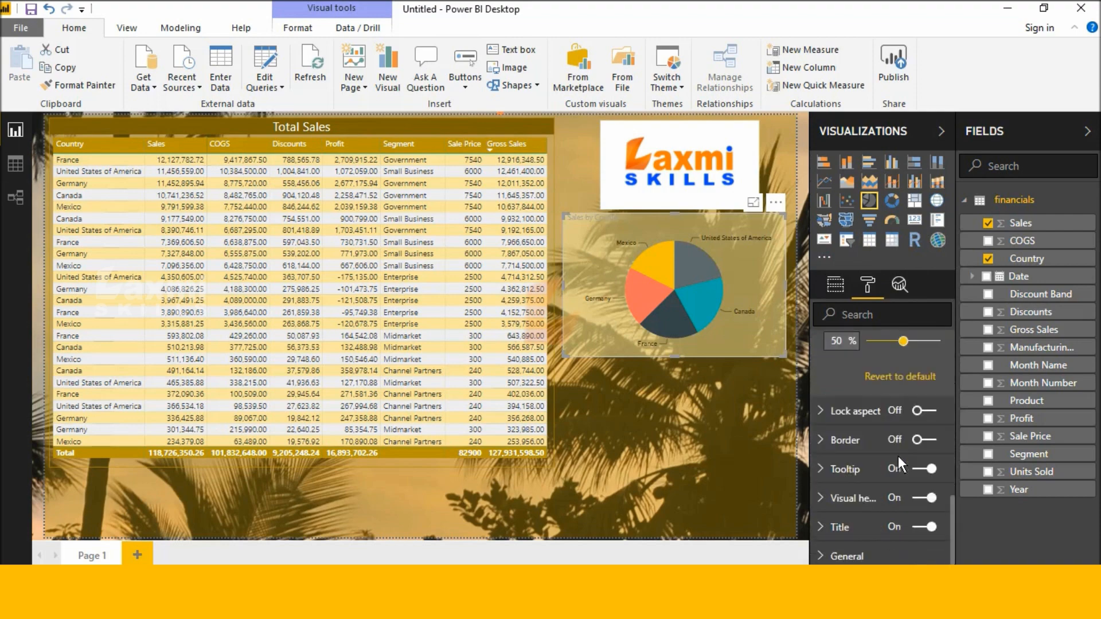
{"action": "left_click", "coordinate": [840, 527]}
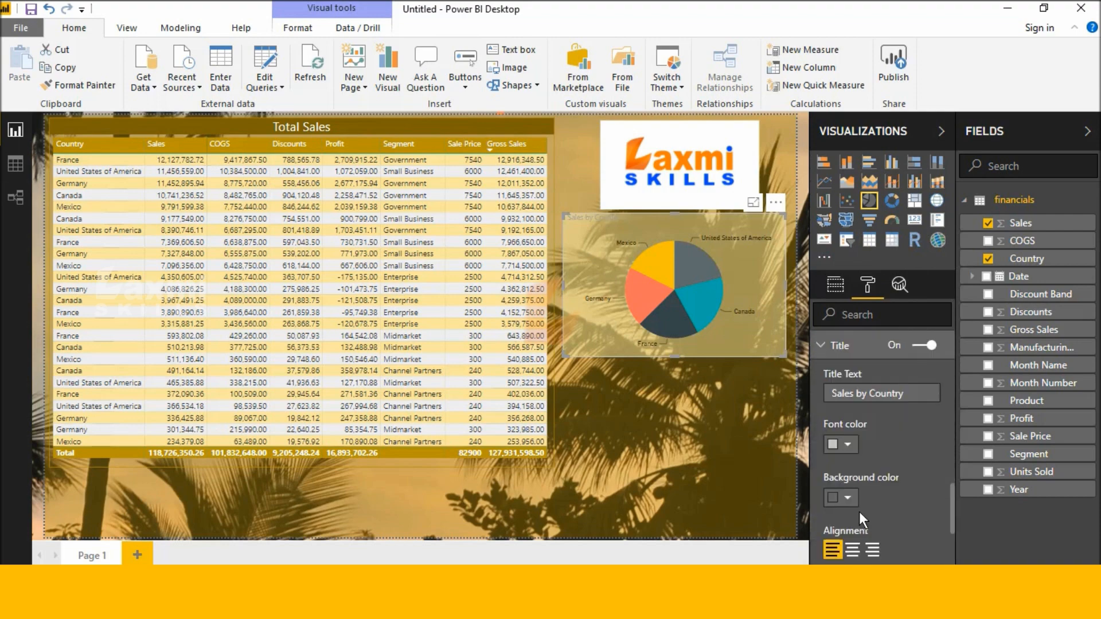
{"action": "left_click", "coordinate": [847, 445]}
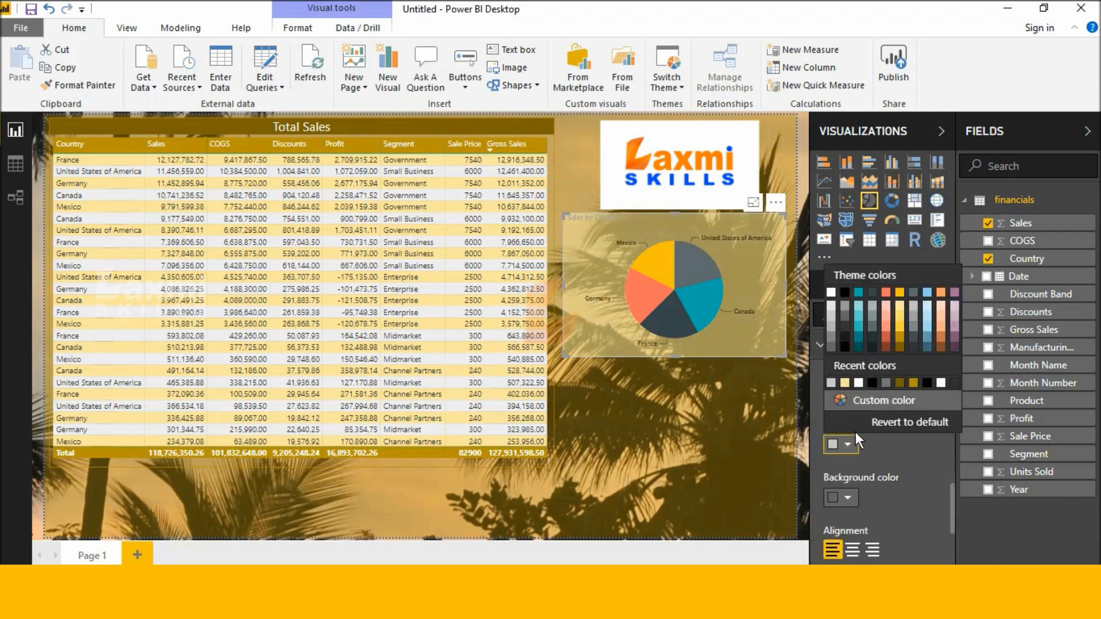
{"action": "left_click", "coordinate": [832, 293]}
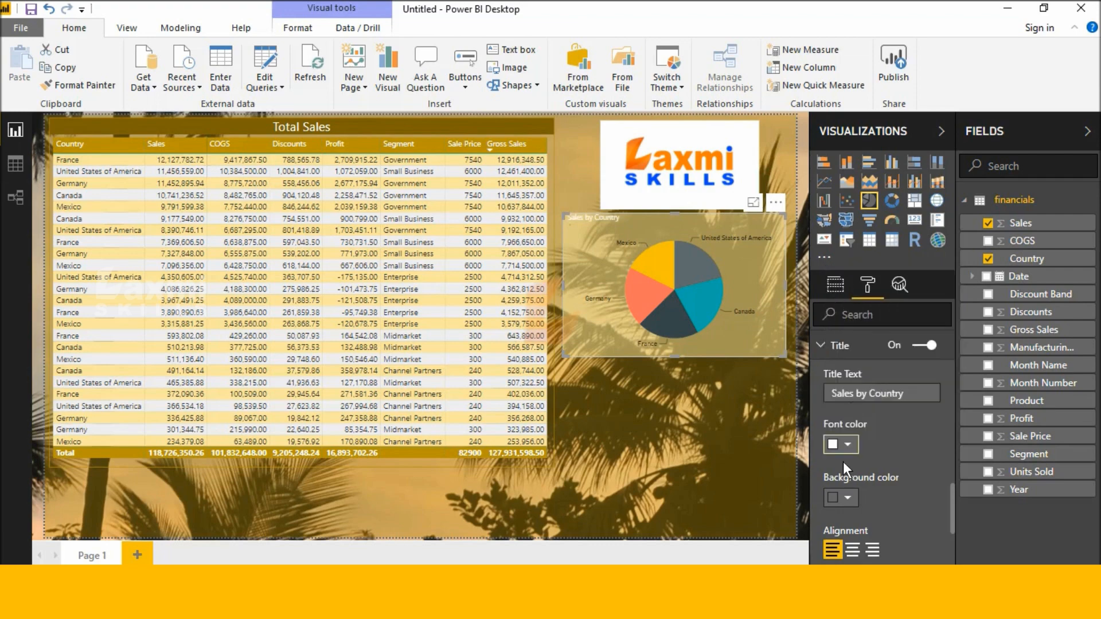
{"action": "left_click", "coordinate": [849, 497]}
{"action": "left_click", "coordinate": [927, 436]}
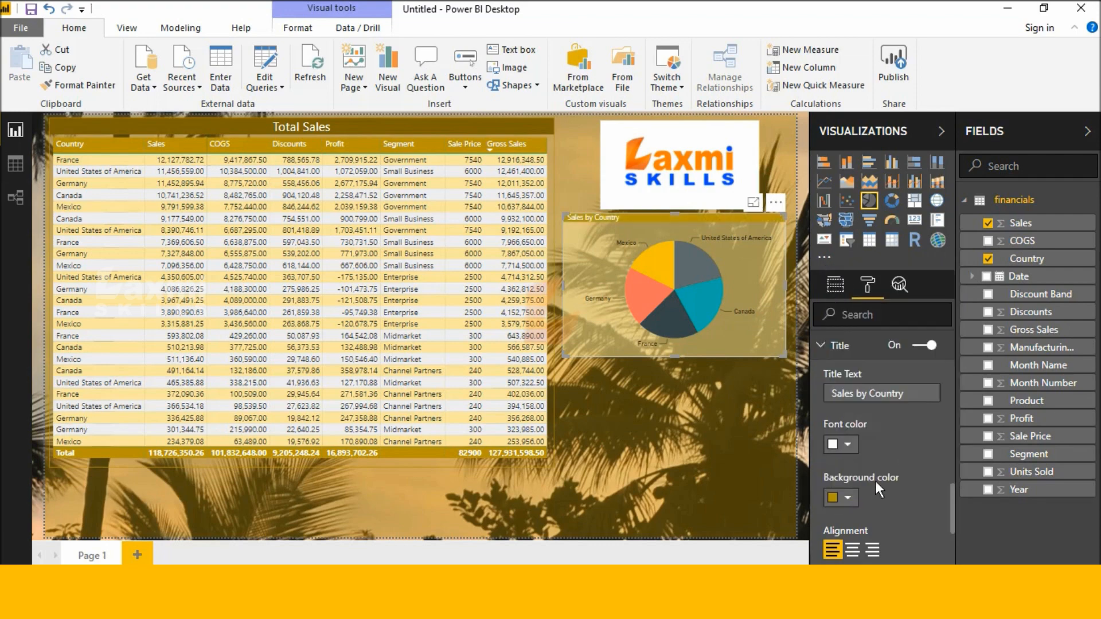
Center the pie chart's title and set its text size to 16
{"action": "scroll", "coordinate": [855, 493], "scroll_direction": "down", "scroll_amount": 2}
{"action": "left_click", "coordinate": [854, 472]}
{"action": "left_click", "coordinate": [869, 516]}
{"action": "left_click", "coordinate": [869, 516]}
{"action": "left_click", "coordinate": [869, 516]}
{"action": "left_click", "coordinate": [868, 516]}
{"action": "left_click", "coordinate": [868, 516]}
{"action": "left_click", "coordinate": [869, 516]}
{"action": "left_click", "coordinate": [869, 516]}
{"action": "left_click", "coordinate": [868, 516]}
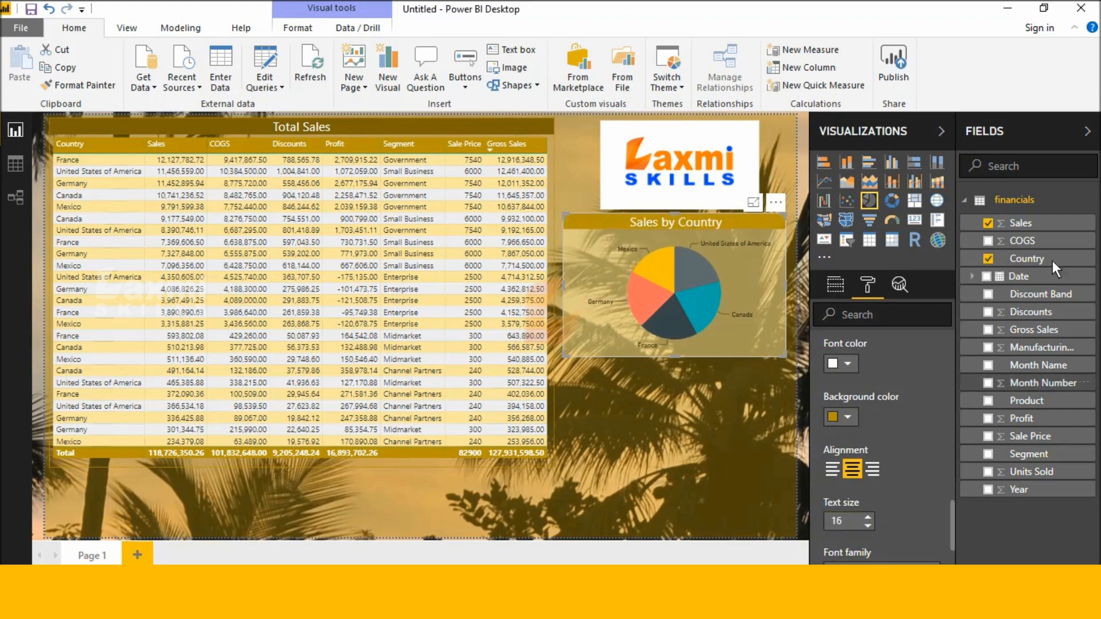
Turn on the pie chart's border and color it dark gold
{"action": "scroll", "coordinate": [896, 444], "scroll_direction": "down", "scroll_amount": 2}
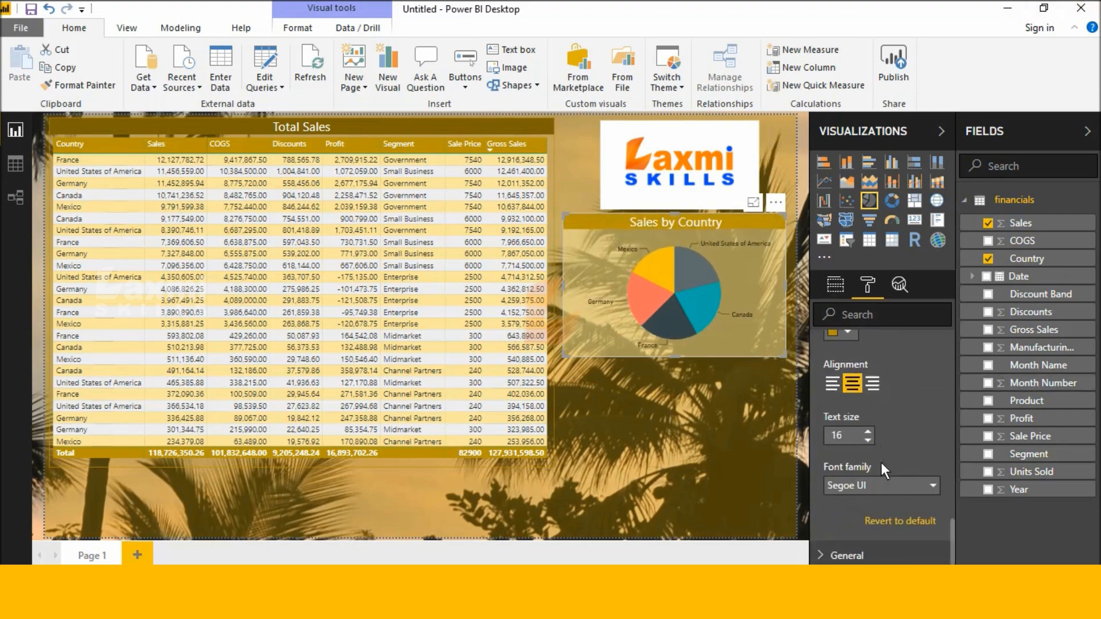
{"action": "scroll", "coordinate": [862, 522], "scroll_direction": "up", "scroll_amount": 4}
{"action": "scroll", "coordinate": [862, 522], "scroll_direction": "up", "scroll_amount": 3}
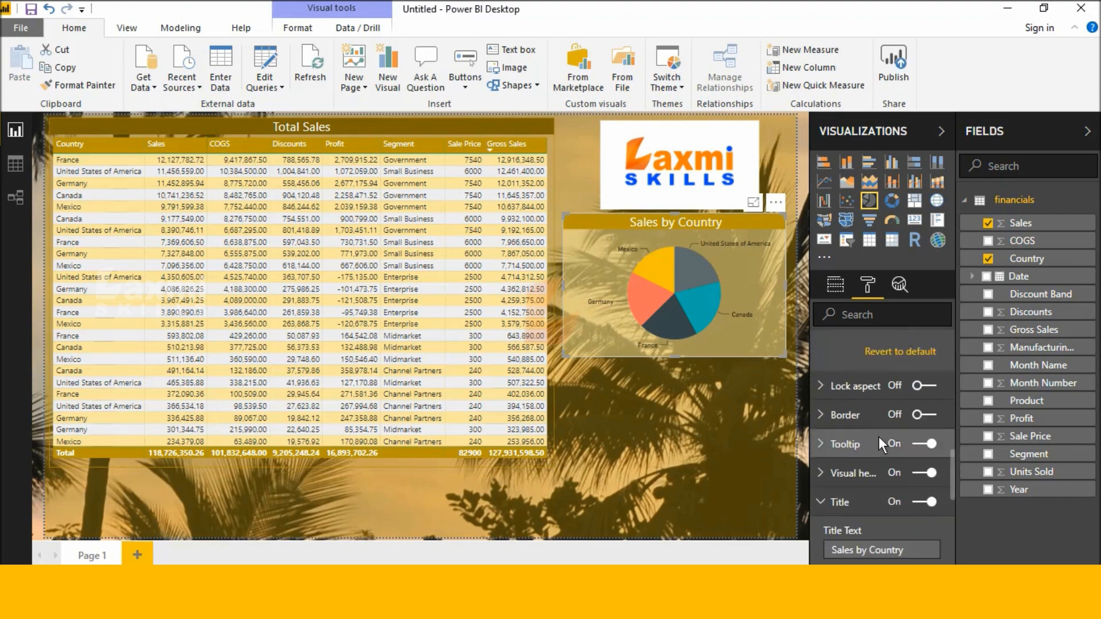
{"action": "left_click", "coordinate": [918, 417]}
{"action": "left_click", "coordinate": [826, 415]}
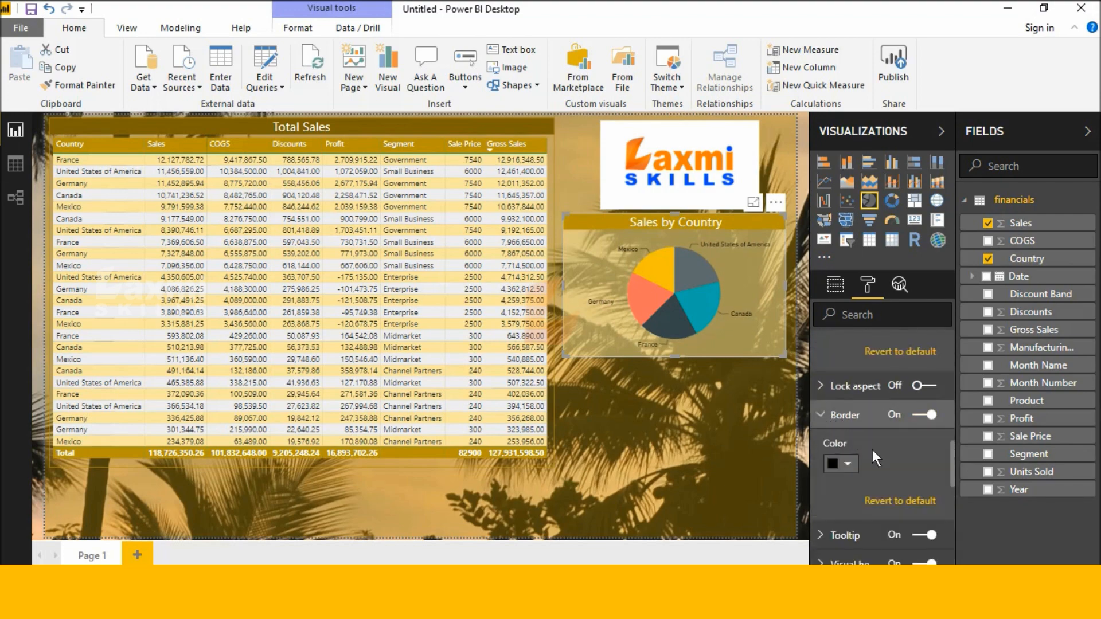
{"action": "left_click", "coordinate": [849, 462]}
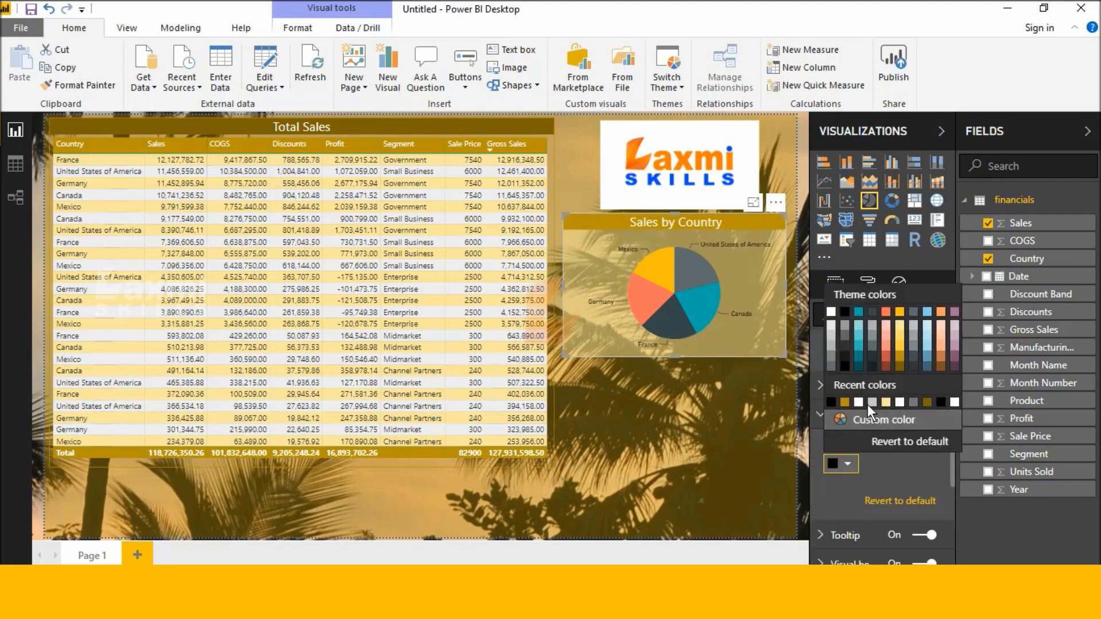
{"action": "left_click", "coordinate": [844, 402]}
{"action": "left_click", "coordinate": [712, 412]}
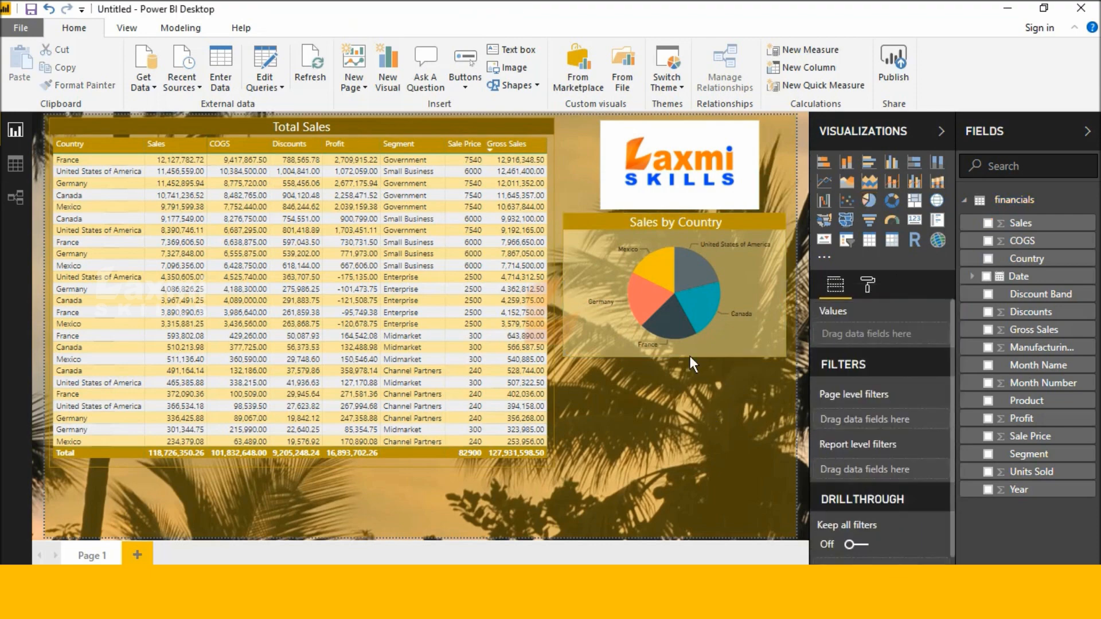
Move the logo image right beside the table's upper corner and make it smaller
{"action": "left_click_drag", "start_coordinate": [694, 175], "coordinate": [659, 171]}
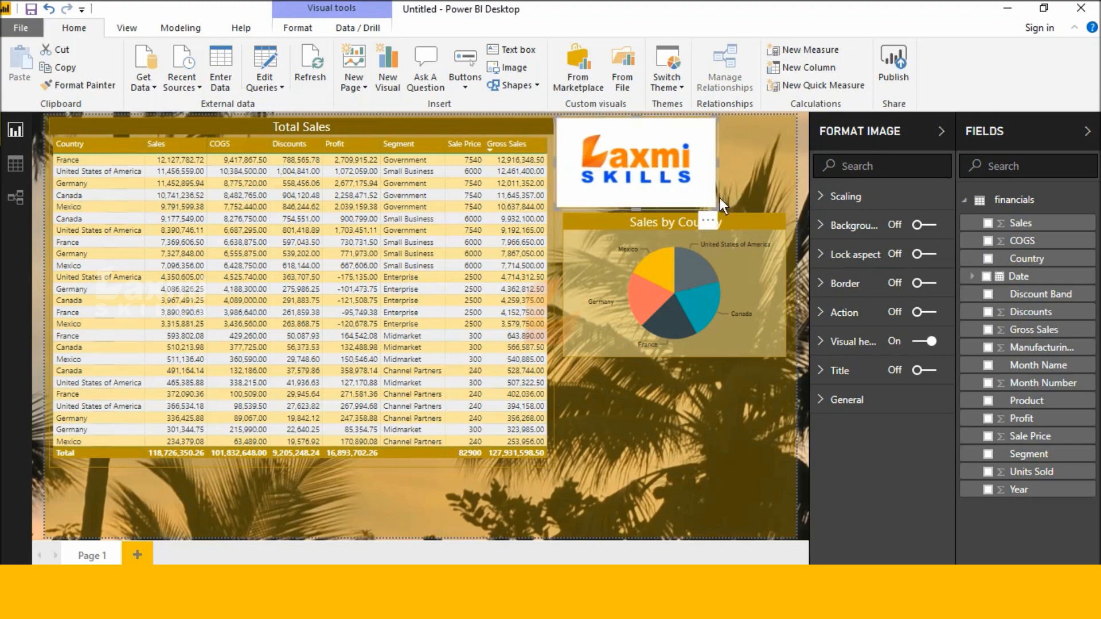
{"action": "left_click_drag", "start_coordinate": [718, 160], "coordinate": [691, 160]}
{"action": "left_click", "coordinate": [727, 160]}
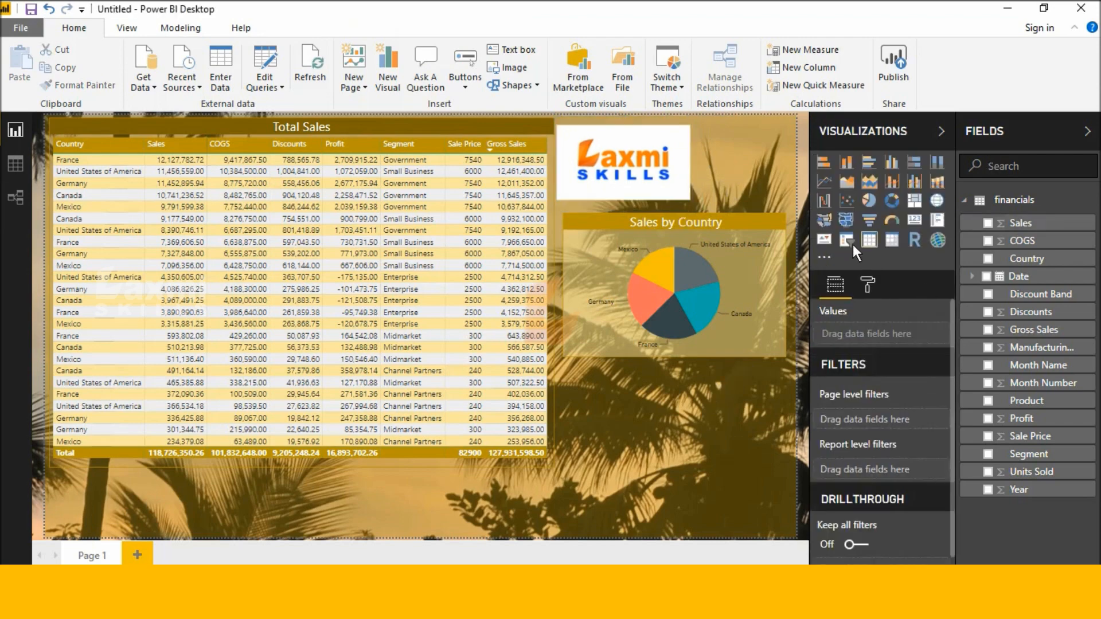
Add a card visual showing COGS and size it to fit beside the logo, above the pie chart
{"action": "left_click", "coordinate": [910, 217]}
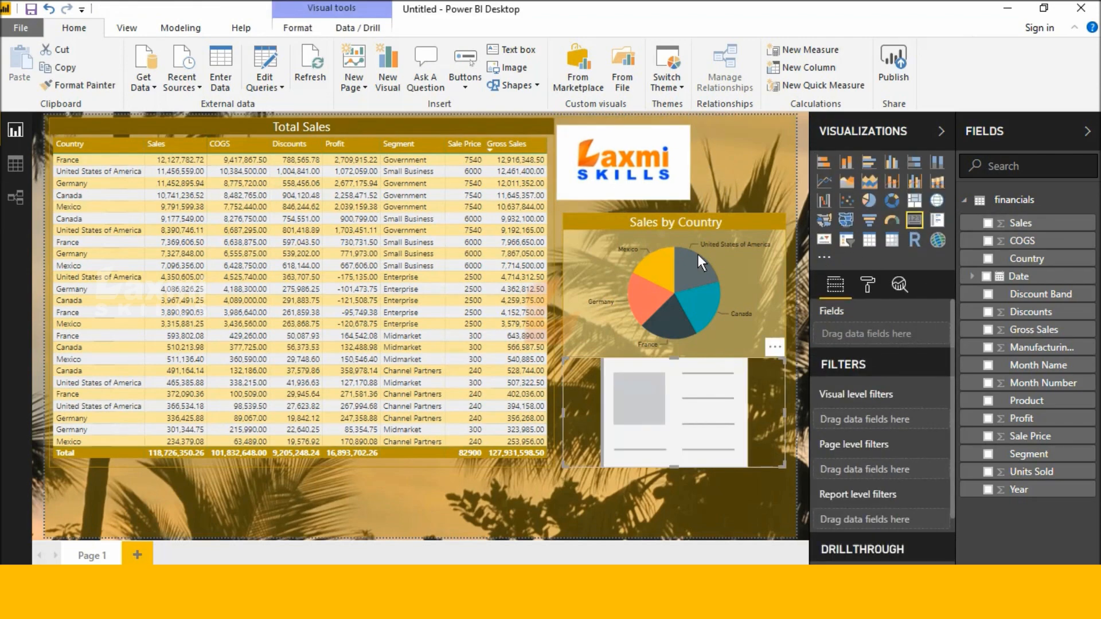
{"action": "left_click_drag", "start_coordinate": [682, 434], "coordinate": [741, 191]}
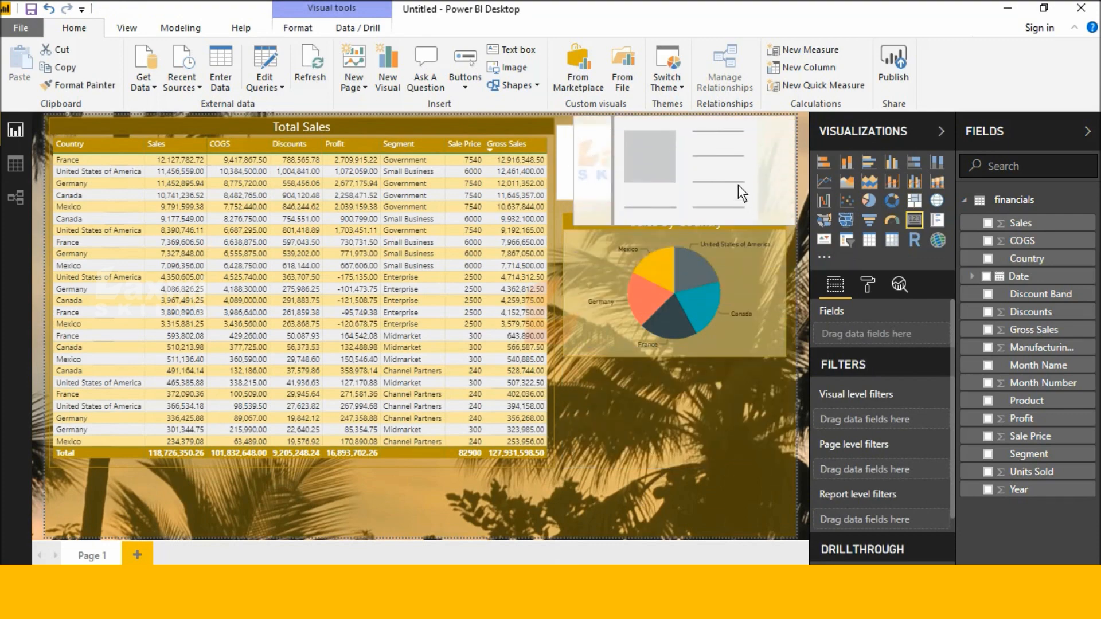
{"action": "left_click_drag", "start_coordinate": [574, 225], "coordinate": [696, 204]}
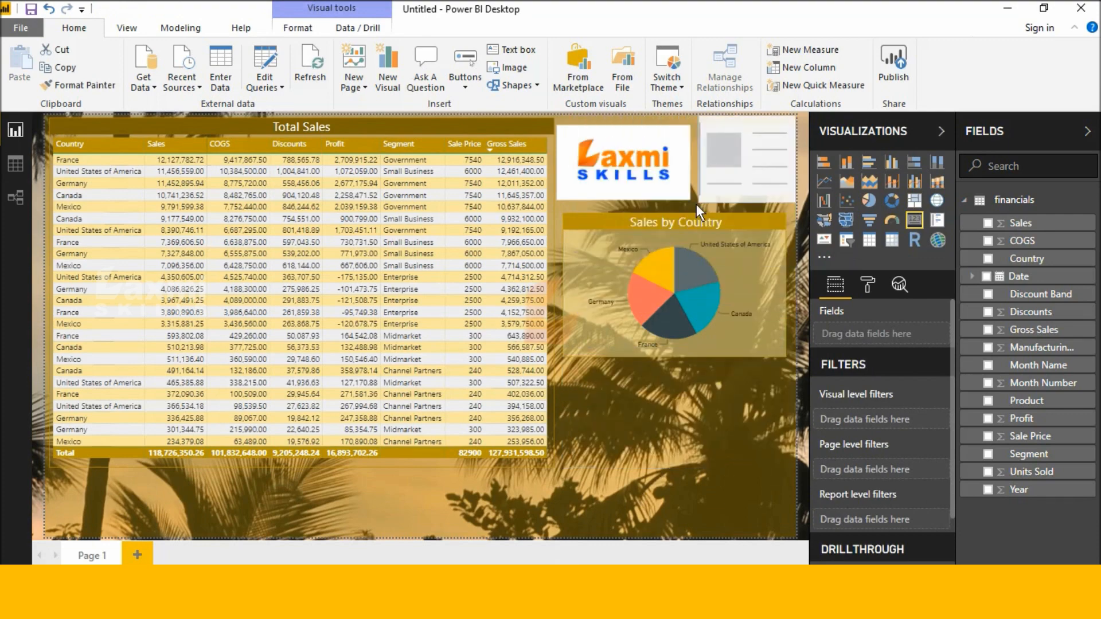
{"action": "left_click_drag", "start_coordinate": [697, 205], "coordinate": [694, 204]}
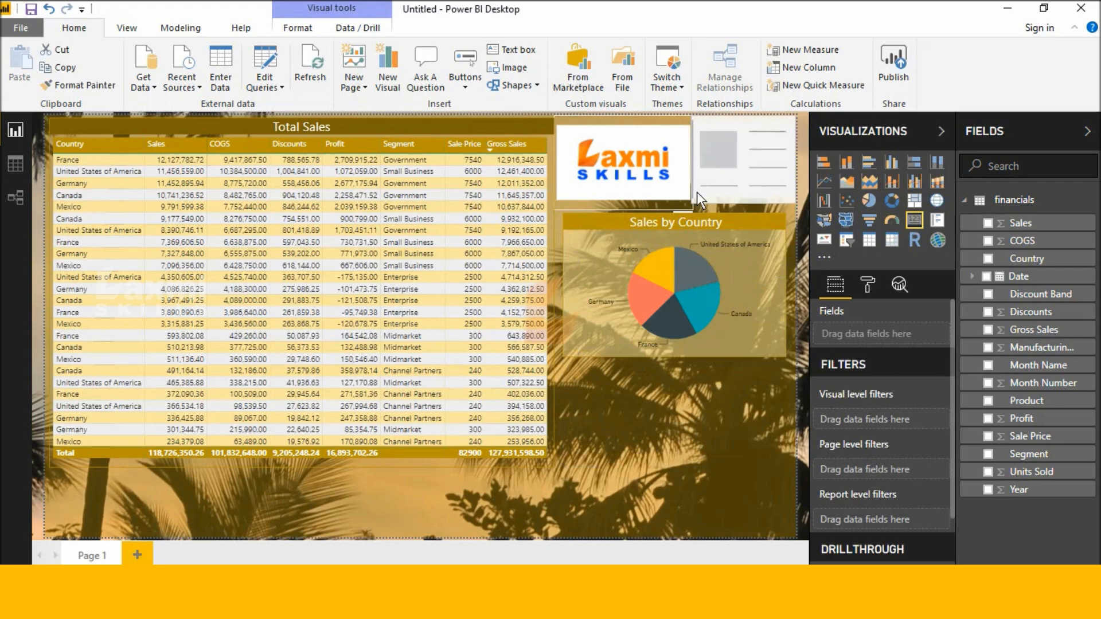
{"action": "left_click", "coordinate": [697, 192]}
{"action": "left_click", "coordinate": [753, 119]}
{"action": "left_click_drag", "start_coordinate": [745, 117], "coordinate": [746, 125]}
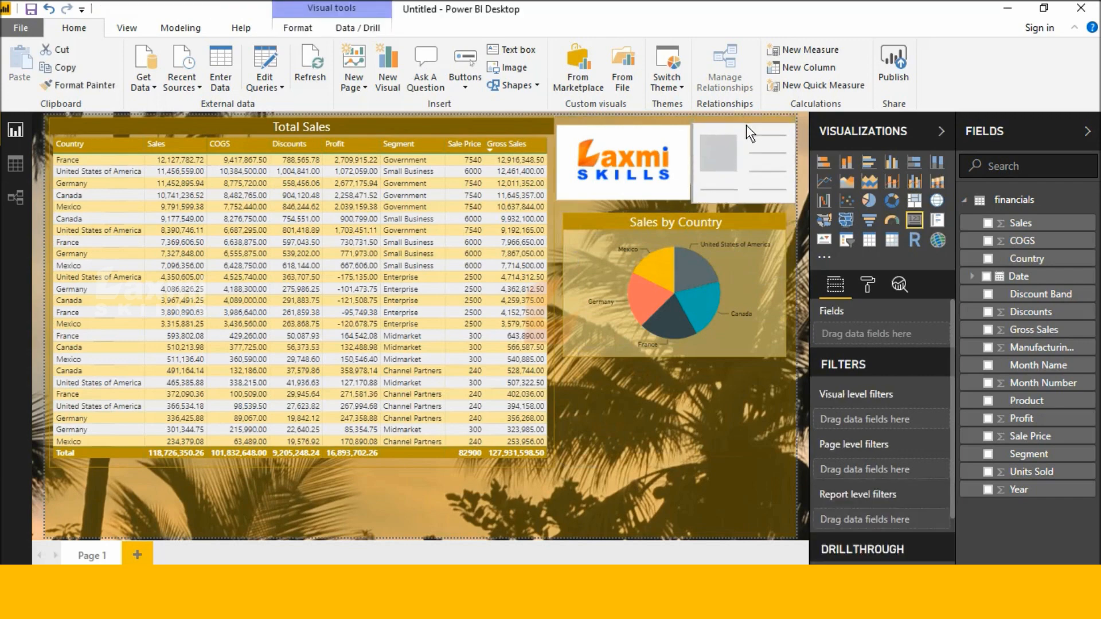
{"action": "left_click", "coordinate": [986, 240]}
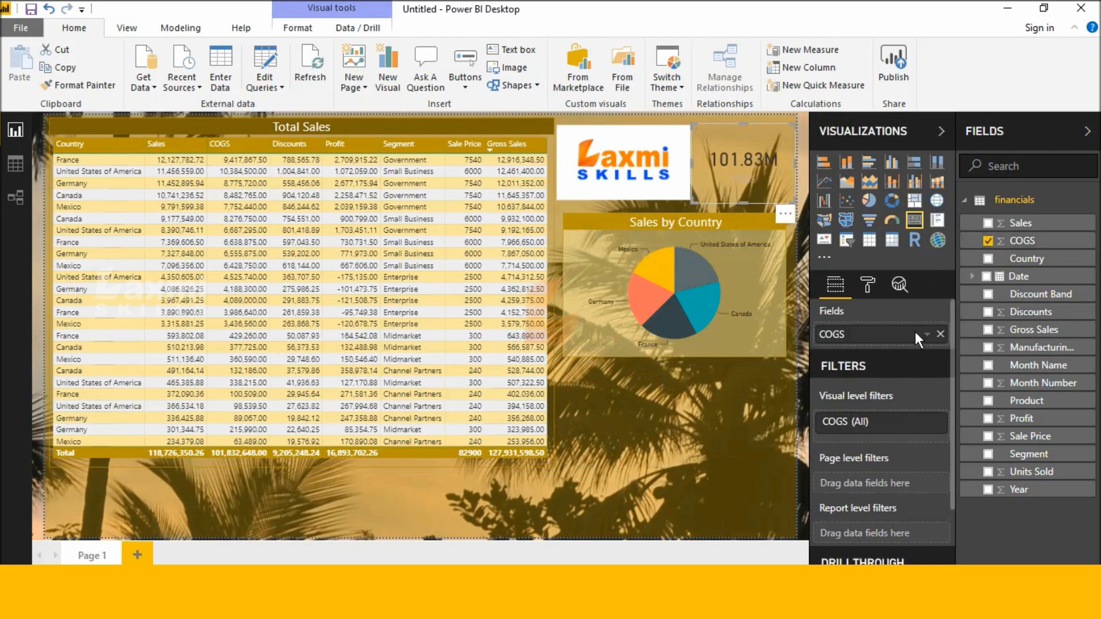
Turn on the COGS card's background and color it light yellow
{"action": "left_click", "coordinate": [868, 291]}
{"action": "scroll", "coordinate": [864, 402], "scroll_direction": "down", "scroll_amount": 1}
{"action": "scroll", "coordinate": [869, 430], "scroll_direction": "up", "scroll_amount": 1}
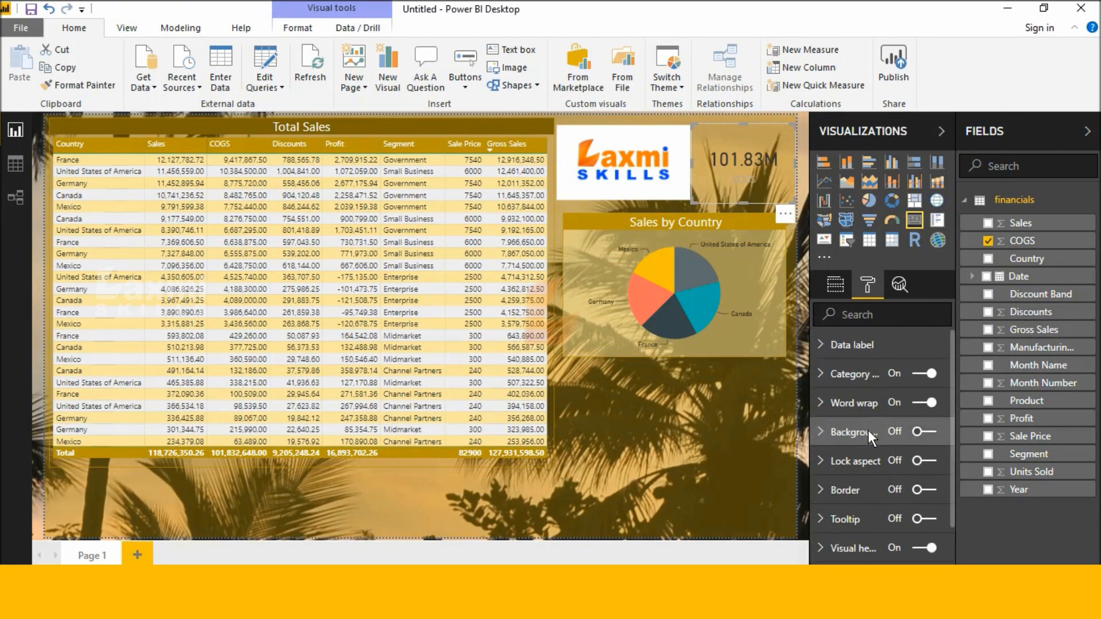
{"action": "left_click", "coordinate": [918, 432]}
{"action": "left_click", "coordinate": [821, 435]}
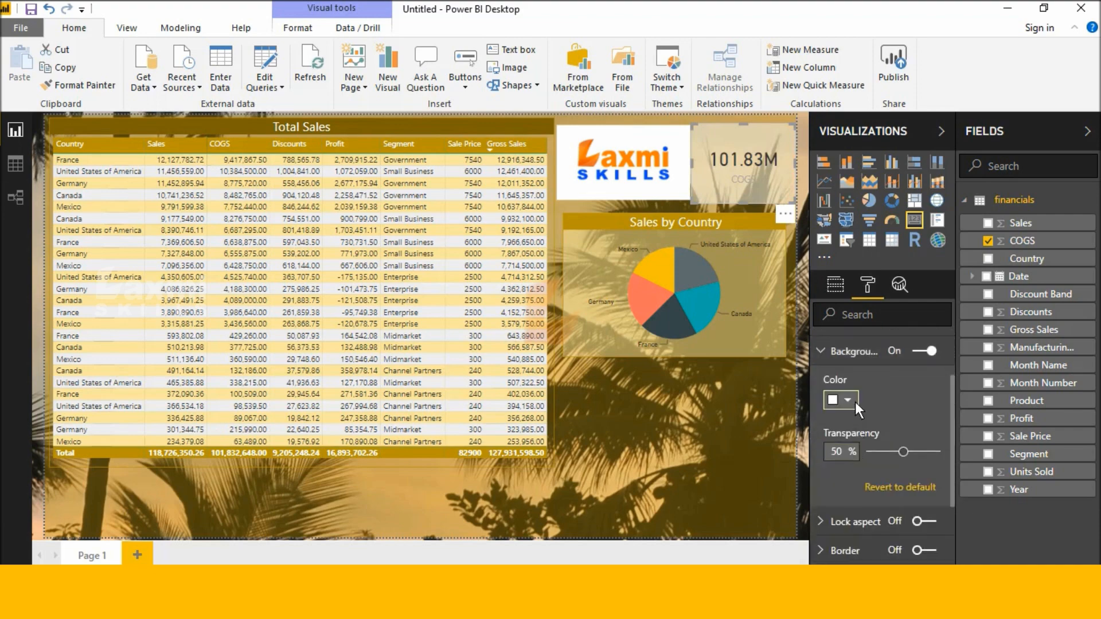
{"action": "left_click", "coordinate": [847, 401]}
{"action": "left_click", "coordinate": [900, 452]}
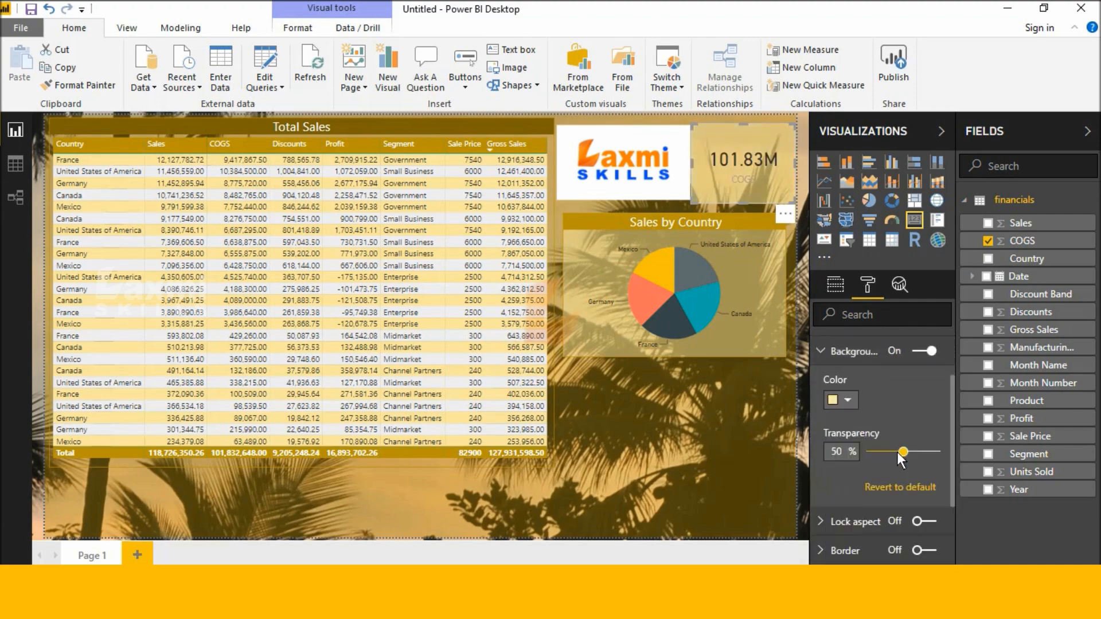
Turn on the COGS card's border and color it dark gold
{"action": "scroll", "coordinate": [893, 478], "scroll_direction": "down", "scroll_amount": 3}
{"action": "left_click", "coordinate": [924, 440]}
{"action": "left_click", "coordinate": [825, 440]}
{"action": "left_click", "coordinate": [853, 489]}
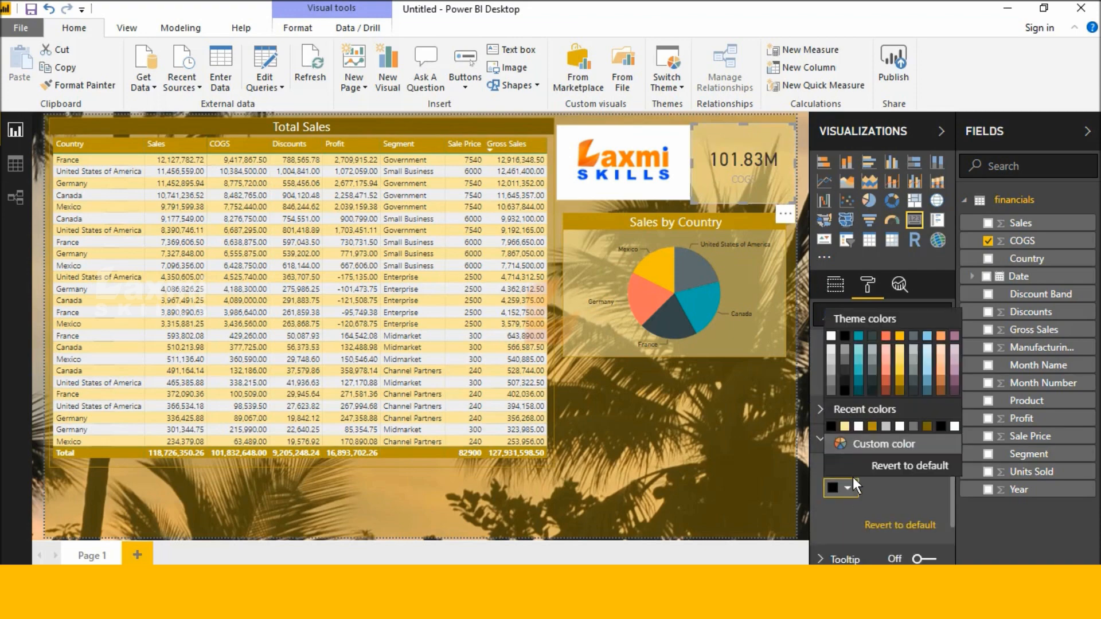
{"action": "left_click", "coordinate": [871, 425]}
{"action": "left_click", "coordinate": [666, 397]}
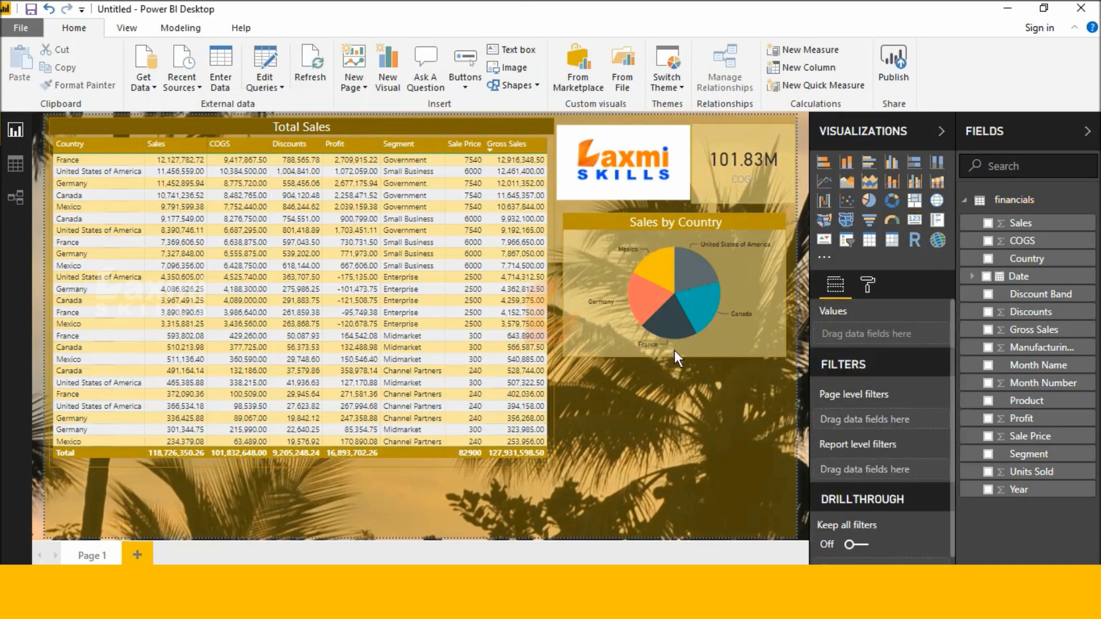
Change the color of the COGS card's category label to black
{"action": "left_click", "coordinate": [782, 189]}
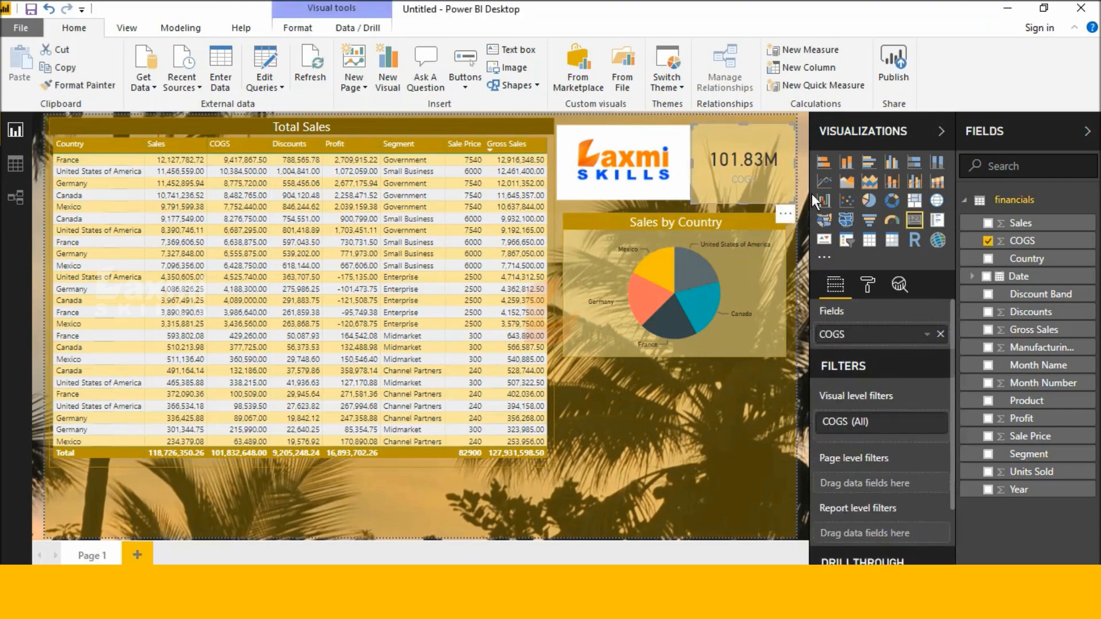
{"action": "left_click", "coordinate": [867, 287]}
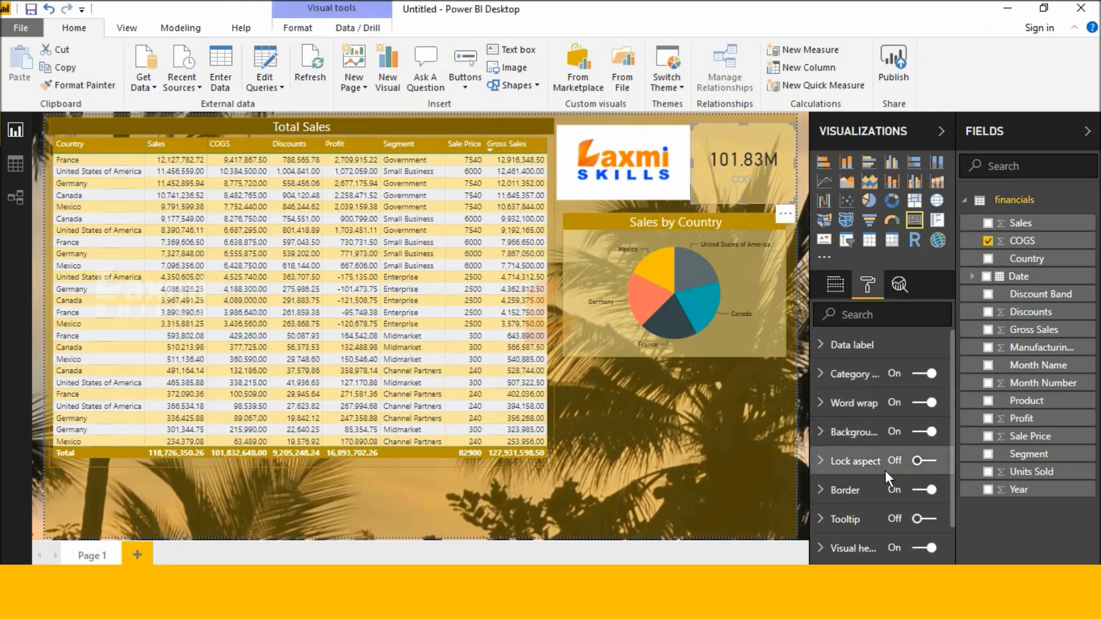
{"action": "left_click", "coordinate": [833, 380]}
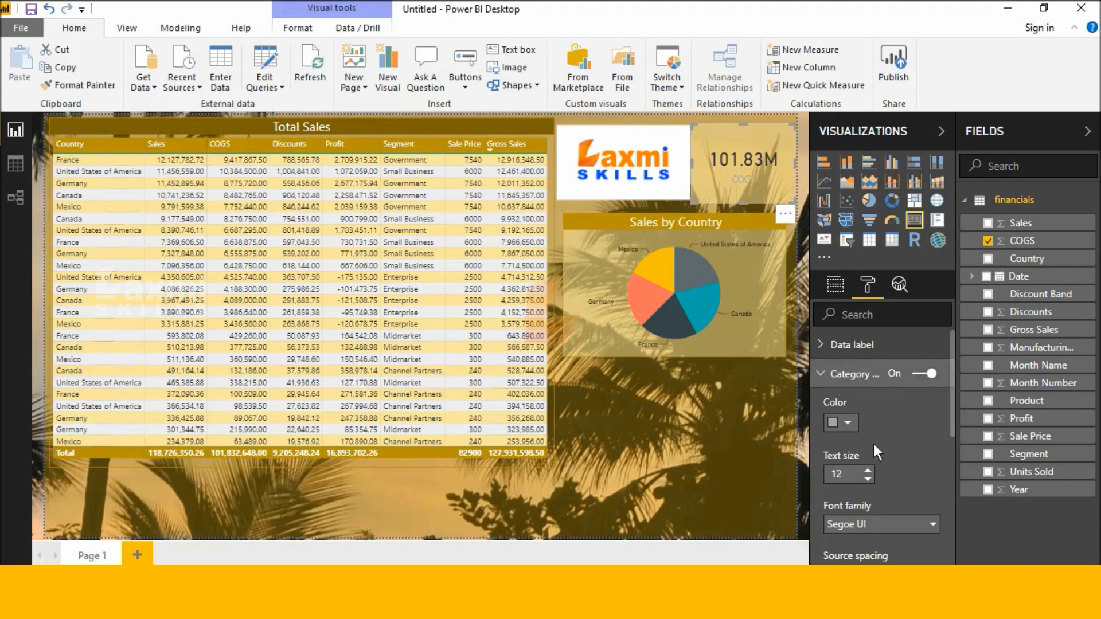
{"action": "left_click", "coordinate": [849, 422]}
{"action": "left_click", "coordinate": [845, 460]}
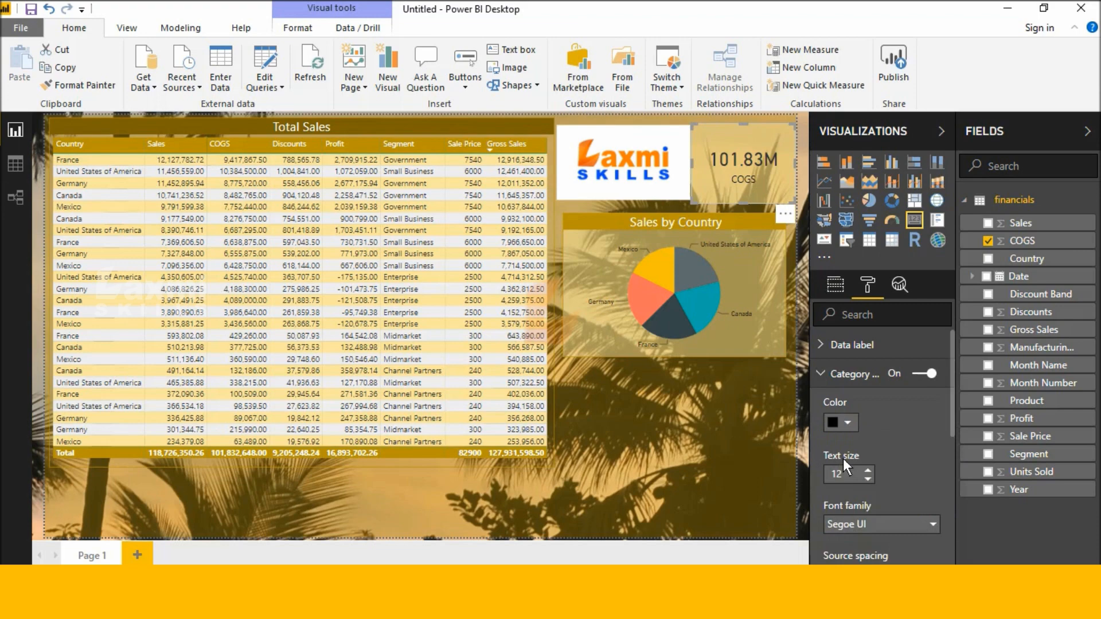
{"action": "left_click", "coordinate": [749, 458]}
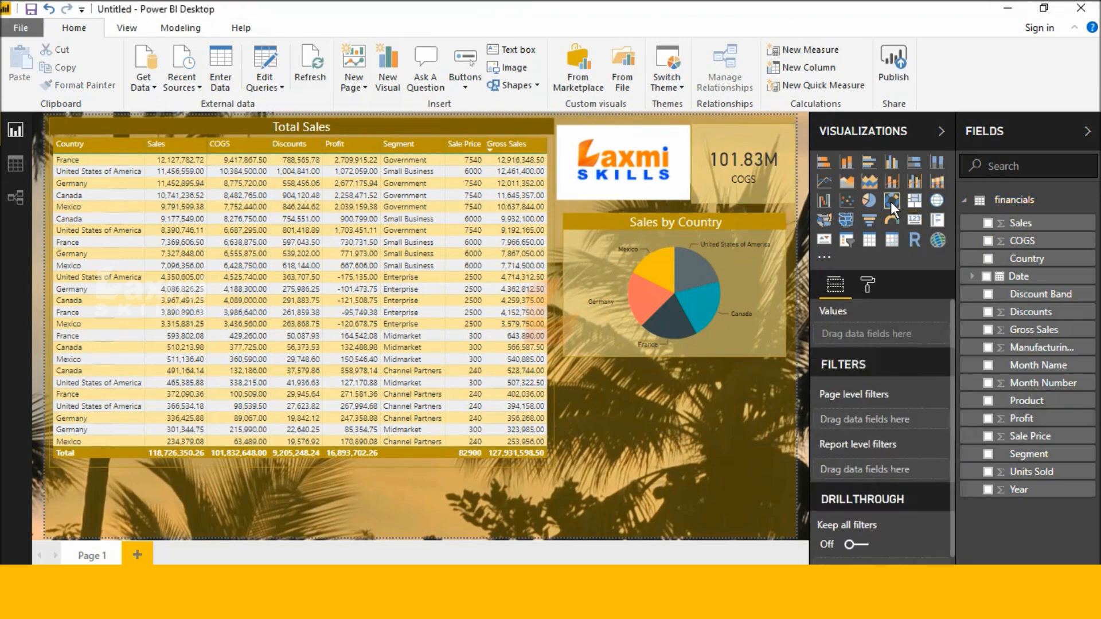
Set the display units of the COGS card's data label to None
{"action": "left_click", "coordinate": [791, 189]}
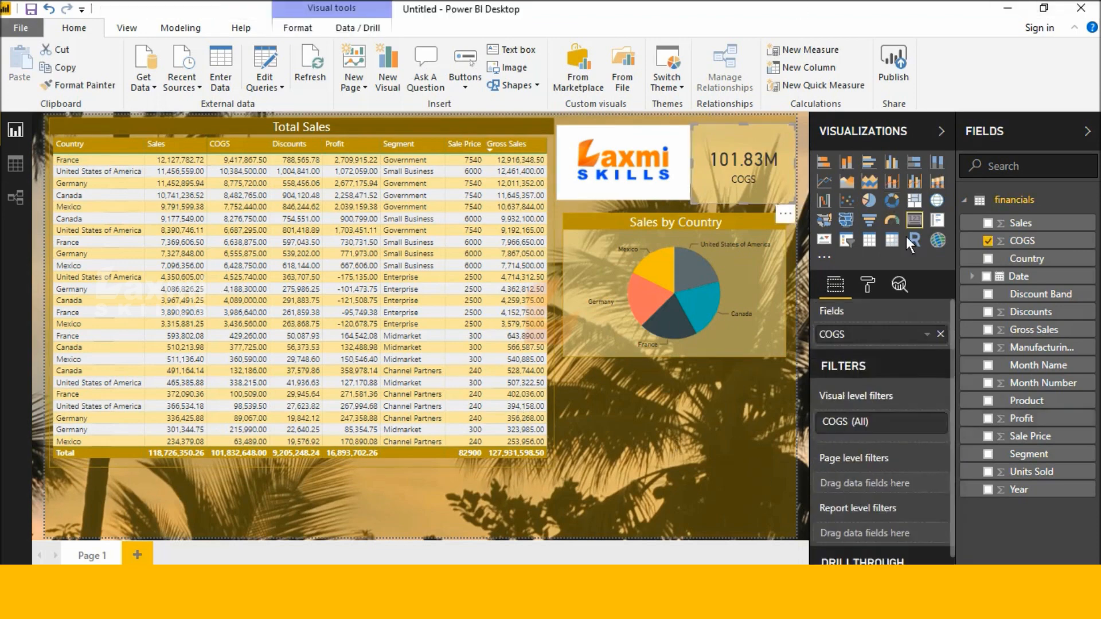
{"action": "left_click", "coordinate": [867, 285]}
{"action": "left_click", "coordinate": [863, 382]}
{"action": "scroll", "coordinate": [875, 462], "scroll_direction": "down", "scroll_amount": 2}
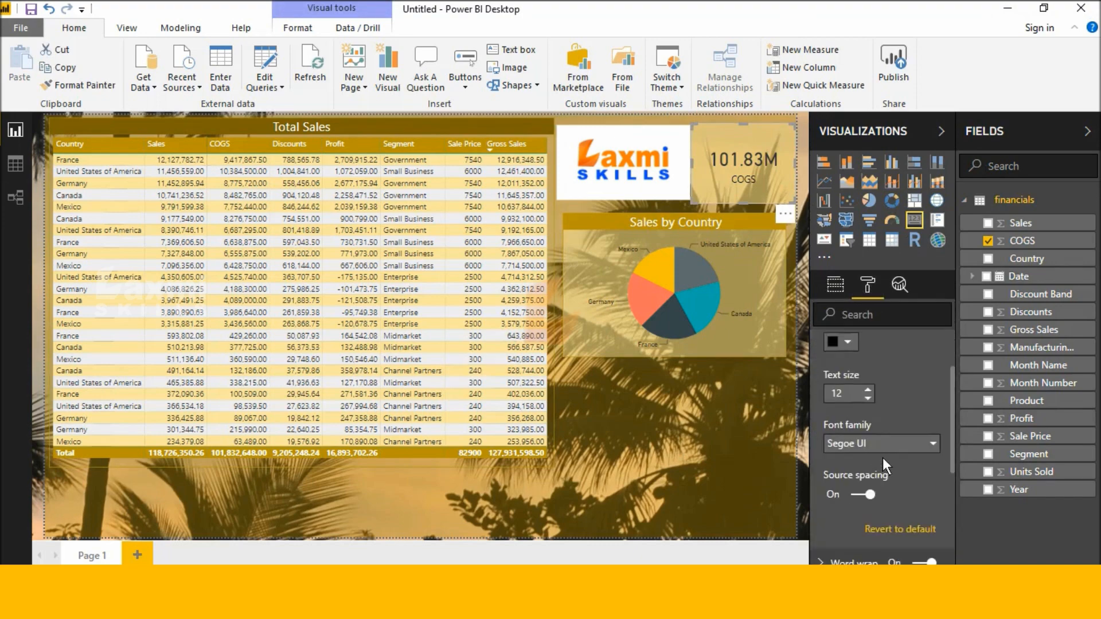
{"action": "scroll", "coordinate": [878, 429], "scroll_direction": "down", "scroll_amount": 4}
{"action": "scroll", "coordinate": [876, 441], "scroll_direction": "up", "scroll_amount": 5}
{"action": "left_click", "coordinate": [846, 346]}
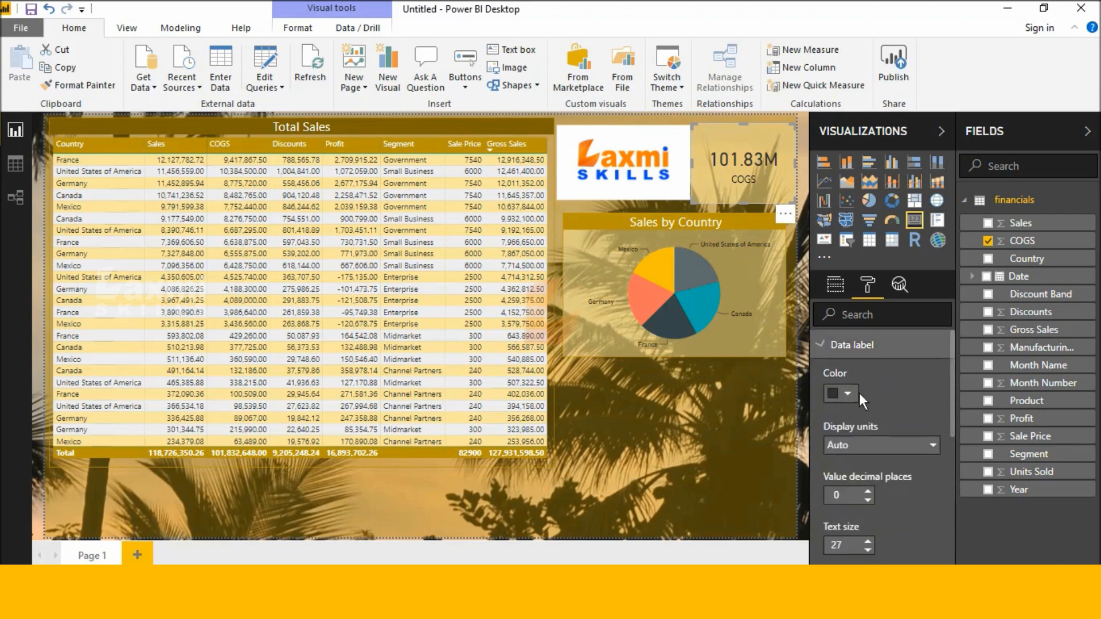
{"action": "left_click", "coordinate": [872, 439]}
{"action": "left_click", "coordinate": [868, 485]}
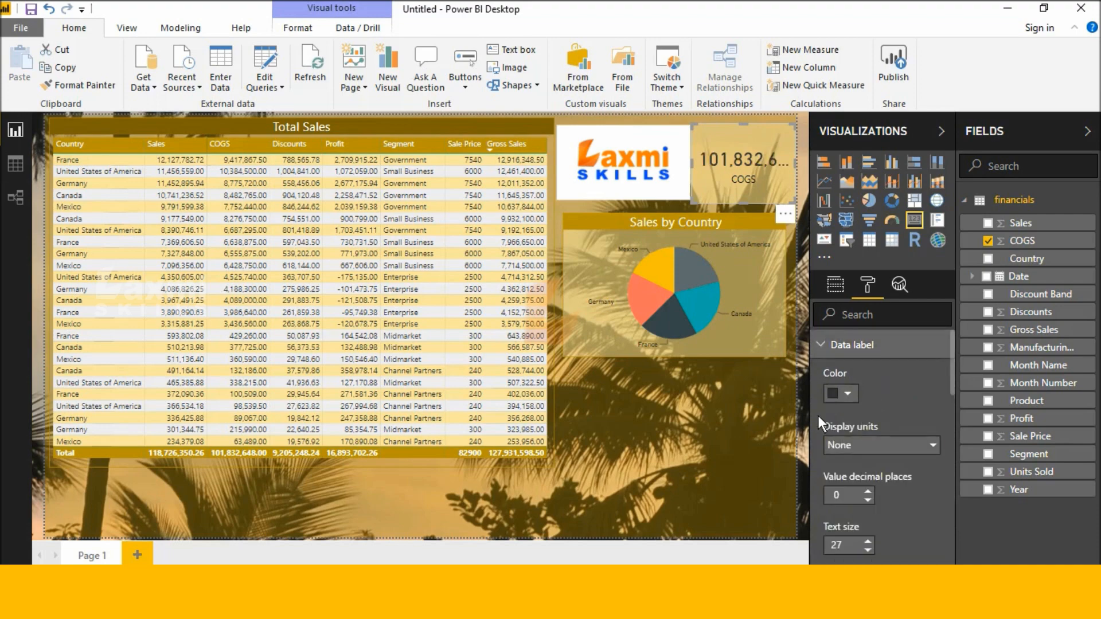
Shrink the logo image and widen the COGS card toward it so the full number fits
{"action": "left_click", "coordinate": [669, 171]}
{"action": "left_click_drag", "start_coordinate": [689, 163], "coordinate": [668, 156]}
{"action": "left_click", "coordinate": [704, 162]}
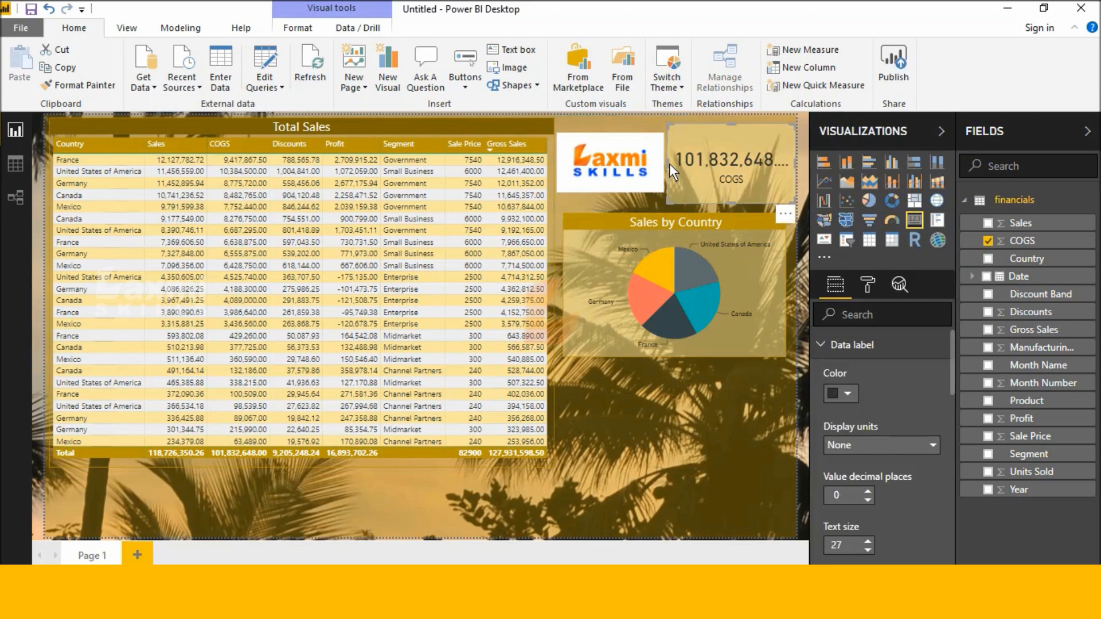
{"action": "left_click_drag", "start_coordinate": [666, 163], "coordinate": [663, 163]}
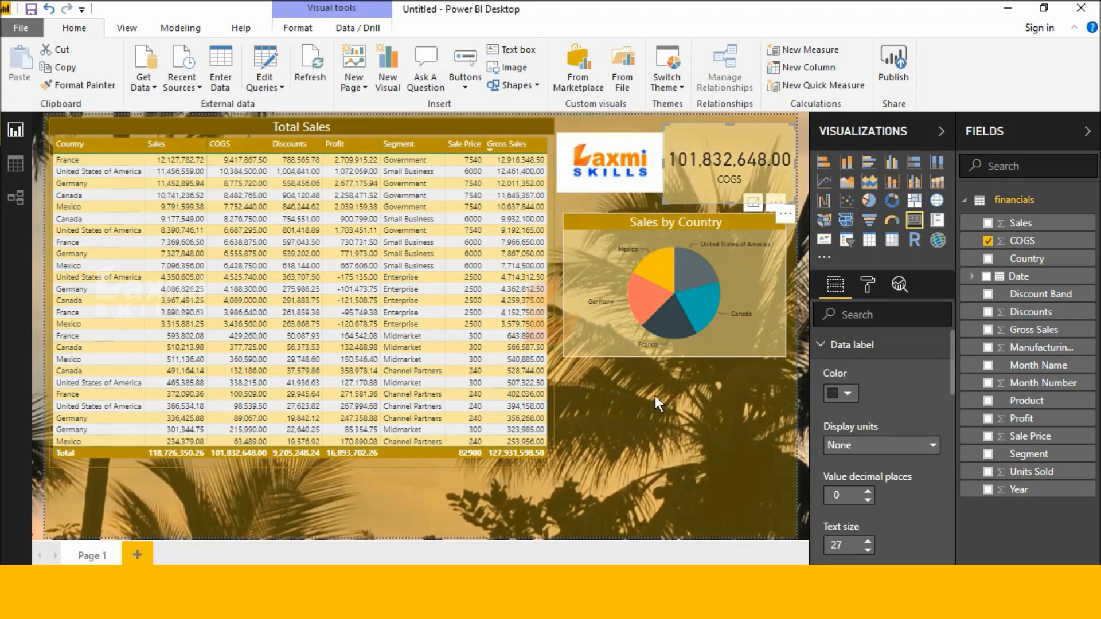
{"action": "left_click", "coordinate": [683, 431]}
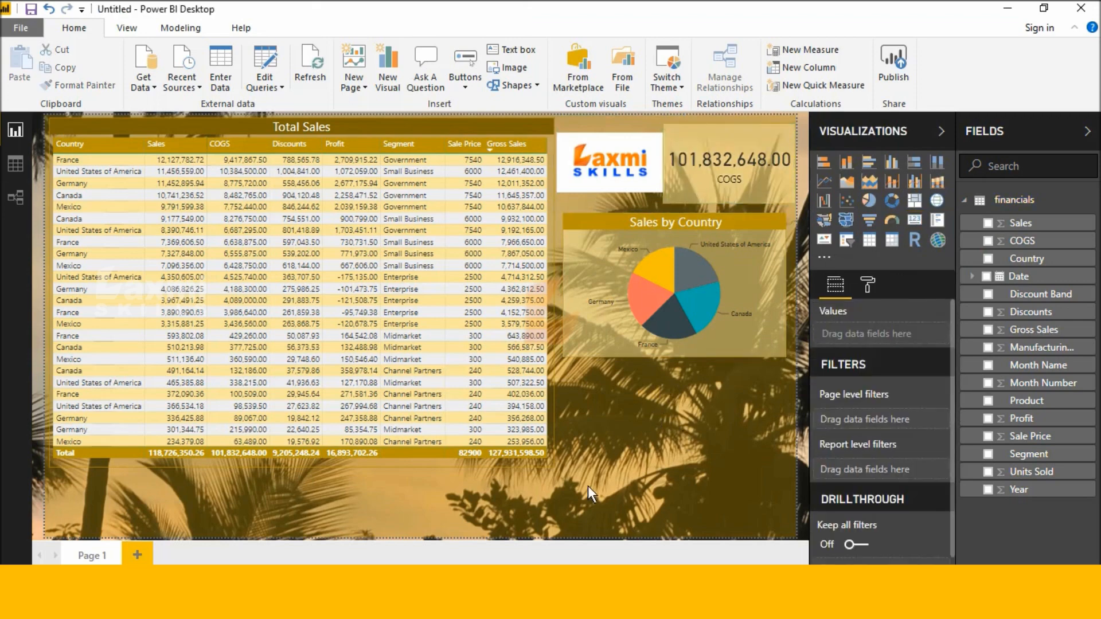
Check the report's cross-filtering by selecting the Canada slice of the pie chart, and clear the selection again
{"action": "left_click", "coordinate": [676, 315]}
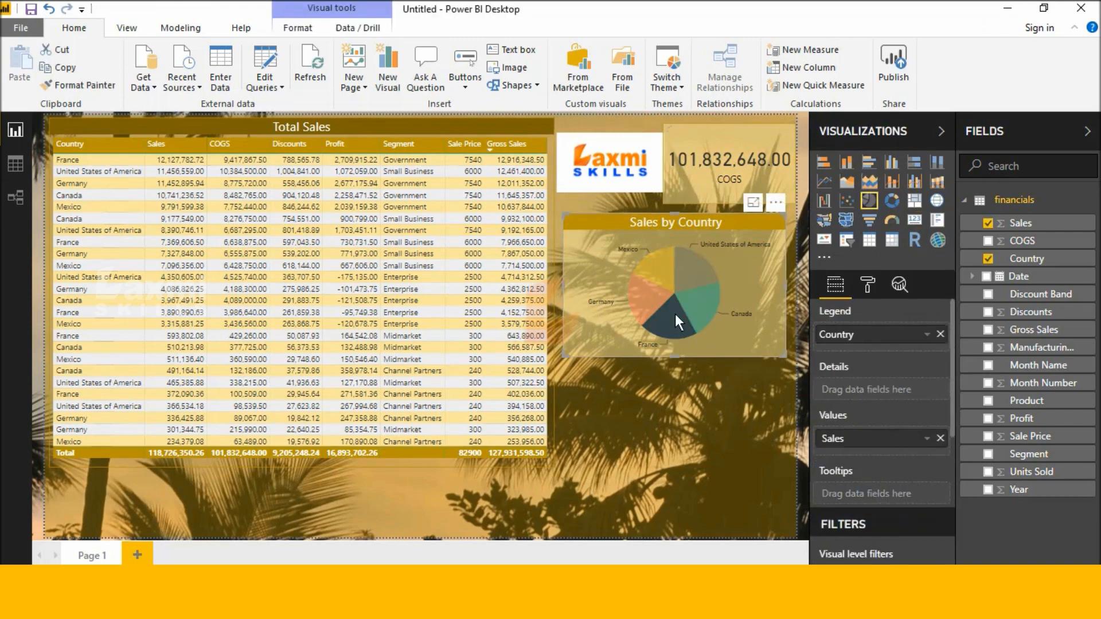
{"action": "left_click", "coordinate": [696, 303]}
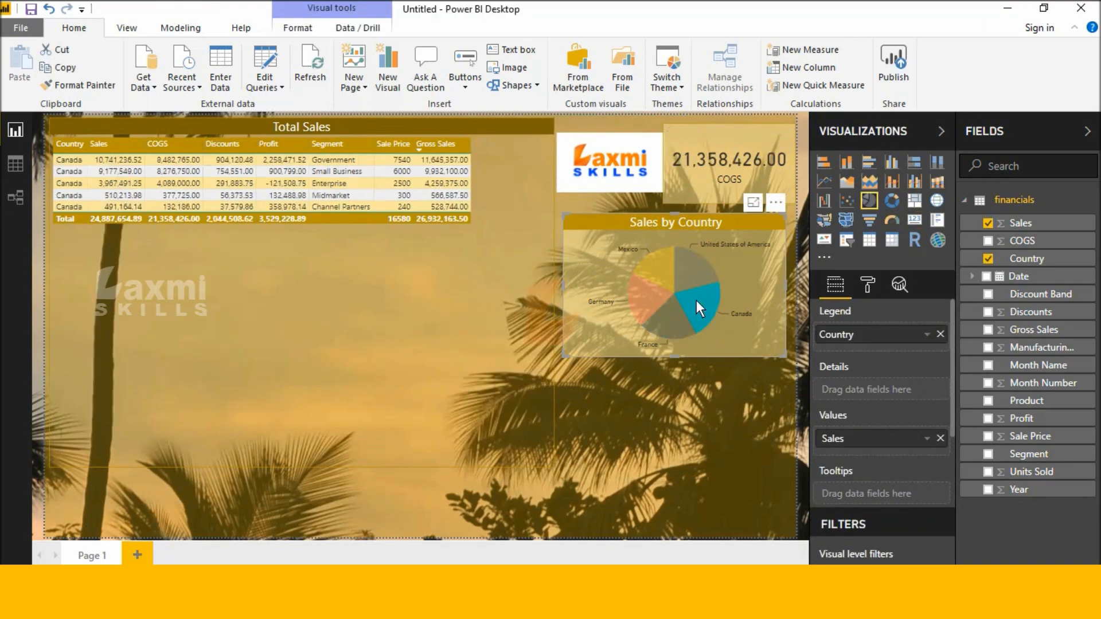
{"action": "left_click", "coordinate": [696, 301]}
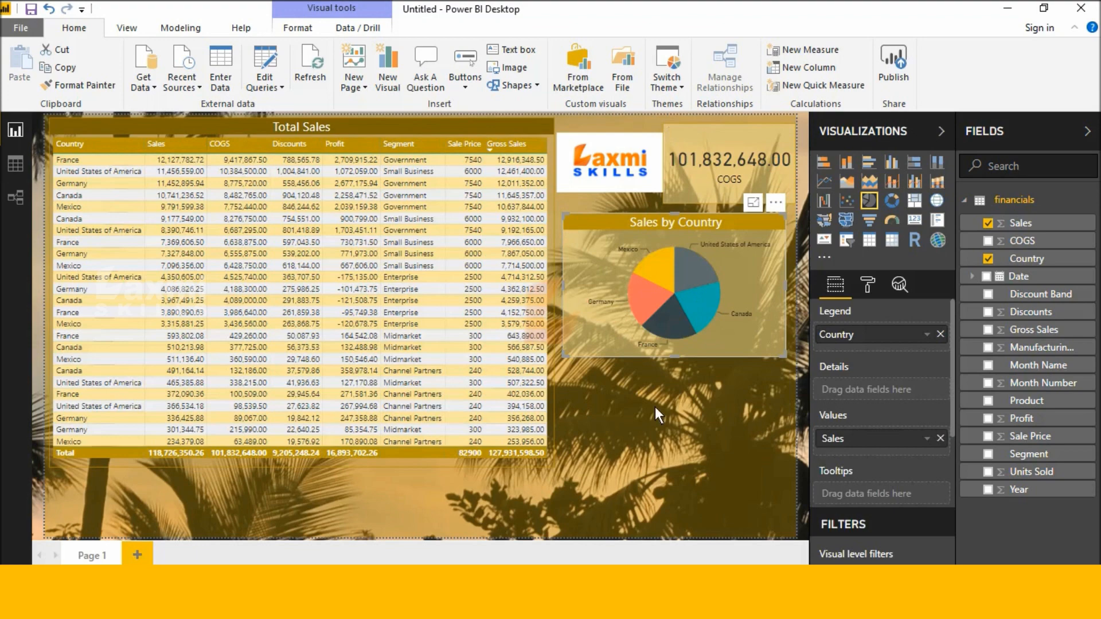
Add a donut chart of Units Sold by Discount Band below the pie chart and enlarge it downward
{"action": "left_click", "coordinate": [654, 407]}
{"action": "left_click", "coordinate": [893, 202]}
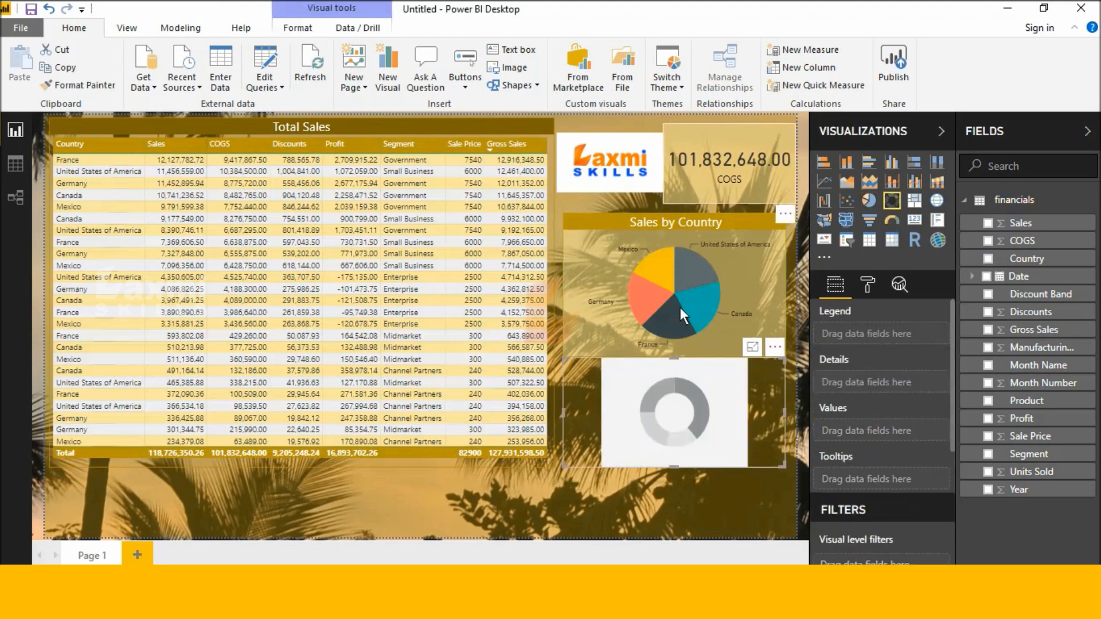
{"action": "left_click_drag", "start_coordinate": [785, 466], "coordinate": [784, 537]}
{"action": "left_click_drag", "start_coordinate": [728, 469], "coordinate": [731, 455]}
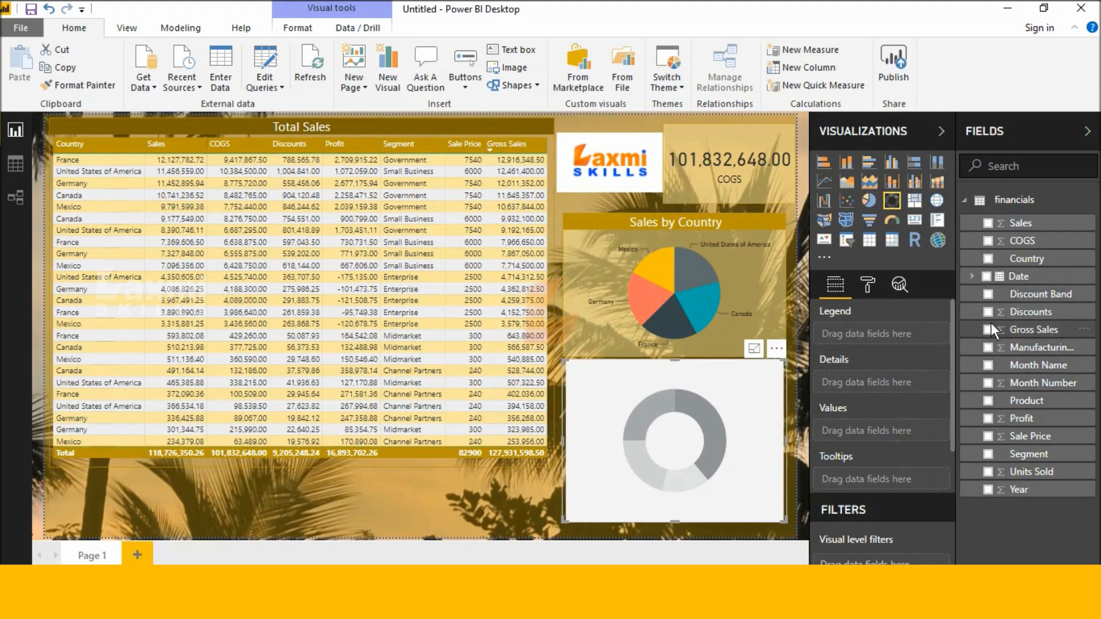
{"action": "left_click", "coordinate": [988, 293]}
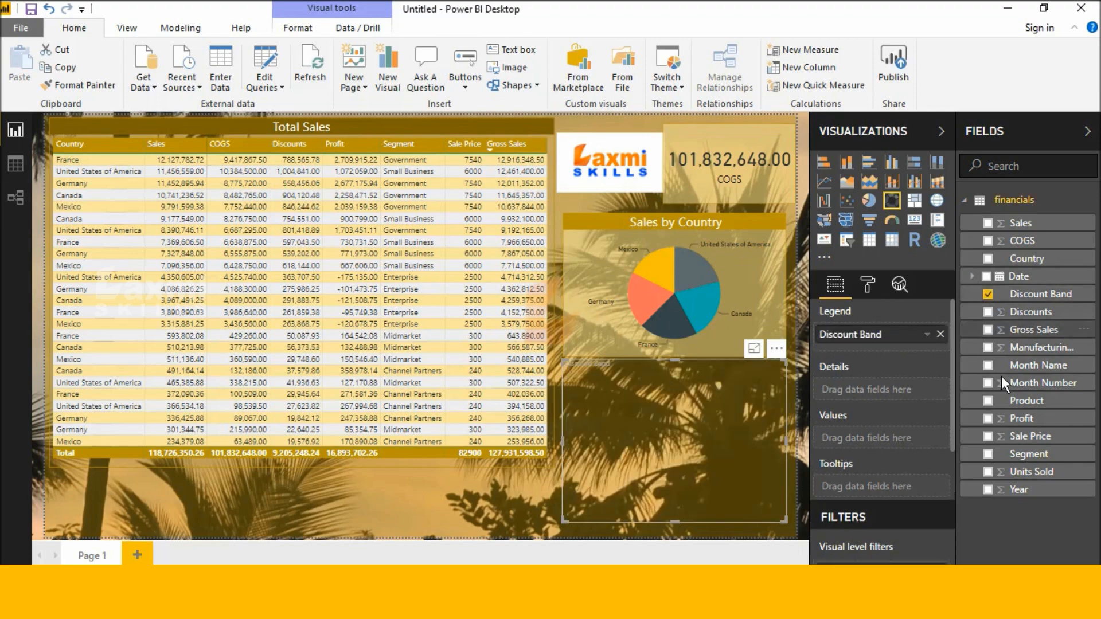
{"action": "left_click", "coordinate": [989, 472]}
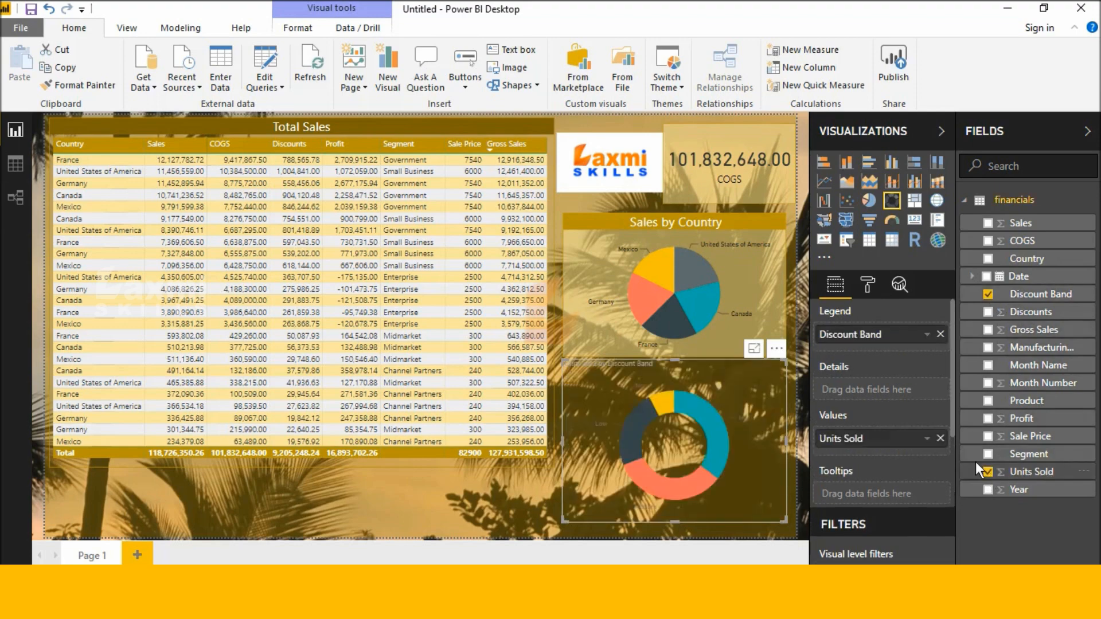
Color the donut chart's detail labels black and increase their text size
{"action": "left_click", "coordinate": [869, 287]}
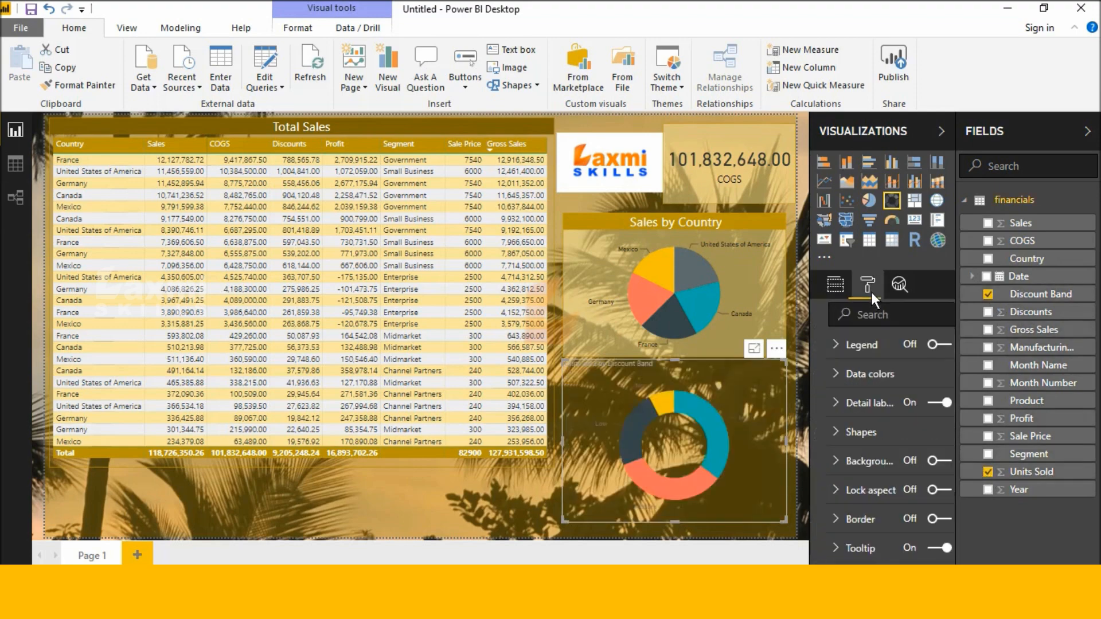
{"action": "left_click", "coordinate": [854, 404]}
{"action": "scroll", "coordinate": [856, 412], "scroll_direction": "down", "scroll_amount": 1}
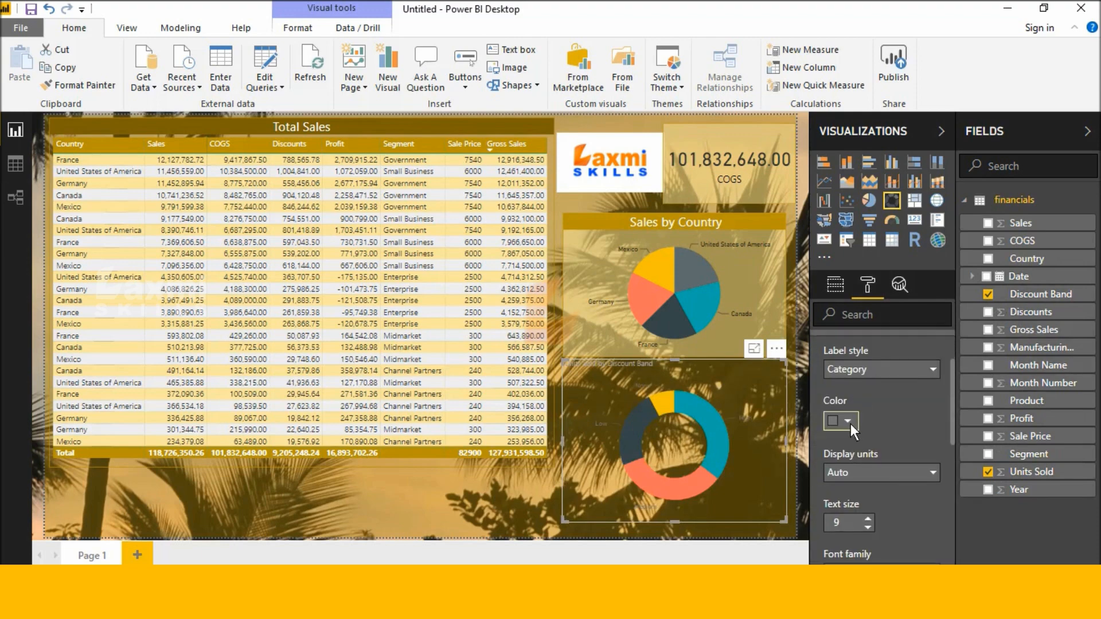
{"action": "left_click", "coordinate": [851, 425]}
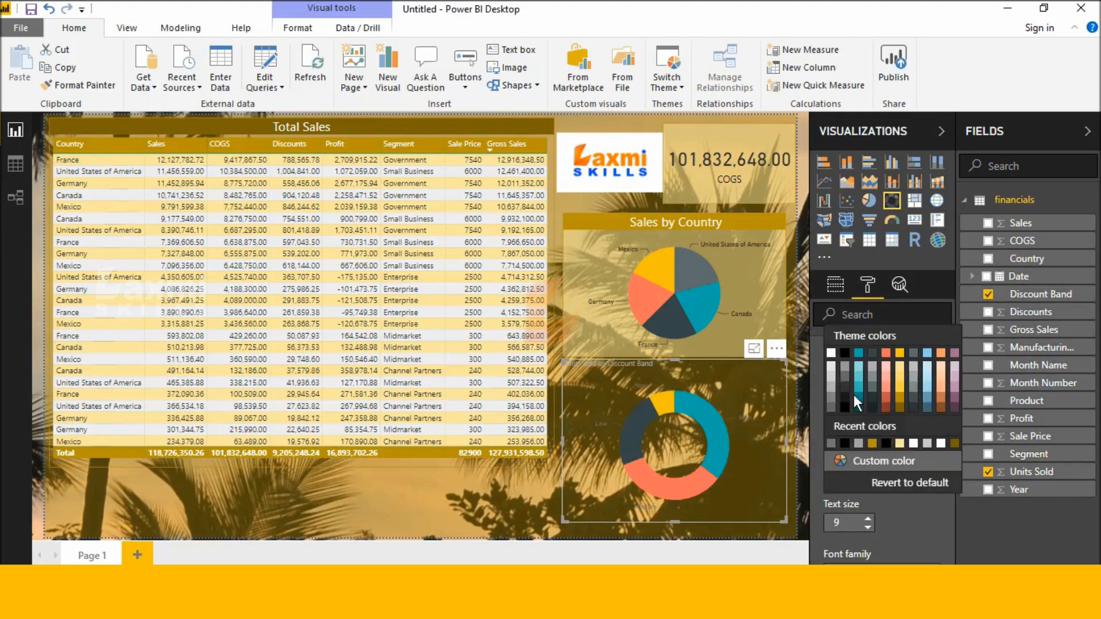
{"action": "left_click", "coordinate": [844, 443]}
{"action": "scroll", "coordinate": [849, 447], "scroll_direction": "down", "scroll_amount": 3}
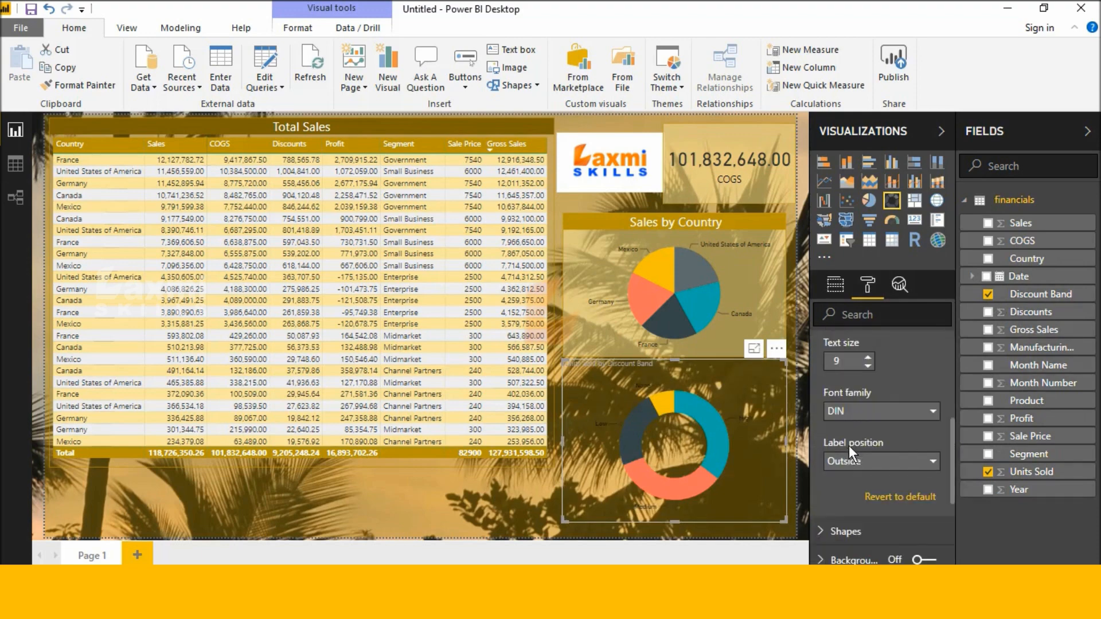
{"action": "left_click", "coordinate": [868, 357]}
{"action": "scroll", "coordinate": [877, 424], "scroll_direction": "down", "scroll_amount": 4}
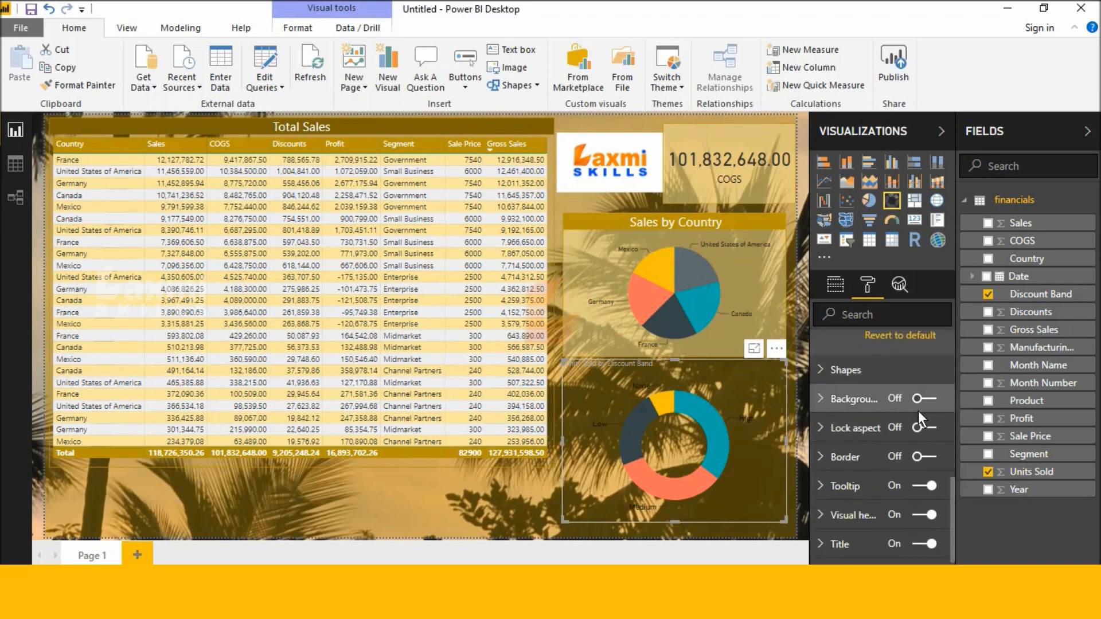
Turn on the donut chart's background and color it a light shade of the theme gold
{"action": "left_click", "coordinate": [924, 399]}
{"action": "left_click", "coordinate": [817, 401]}
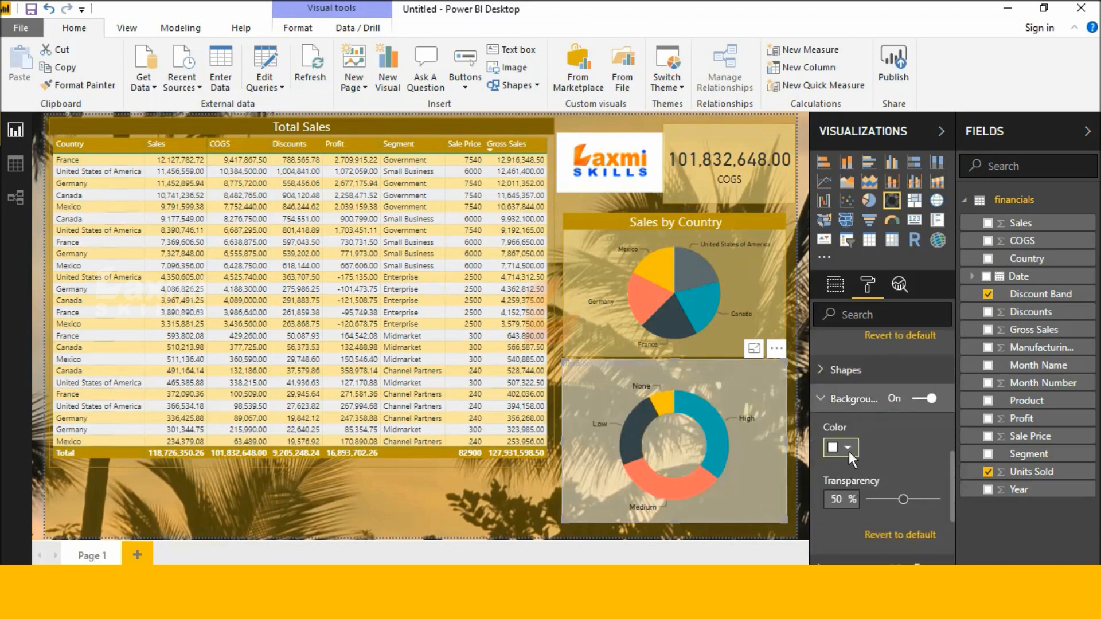
{"action": "left_click", "coordinate": [847, 452]}
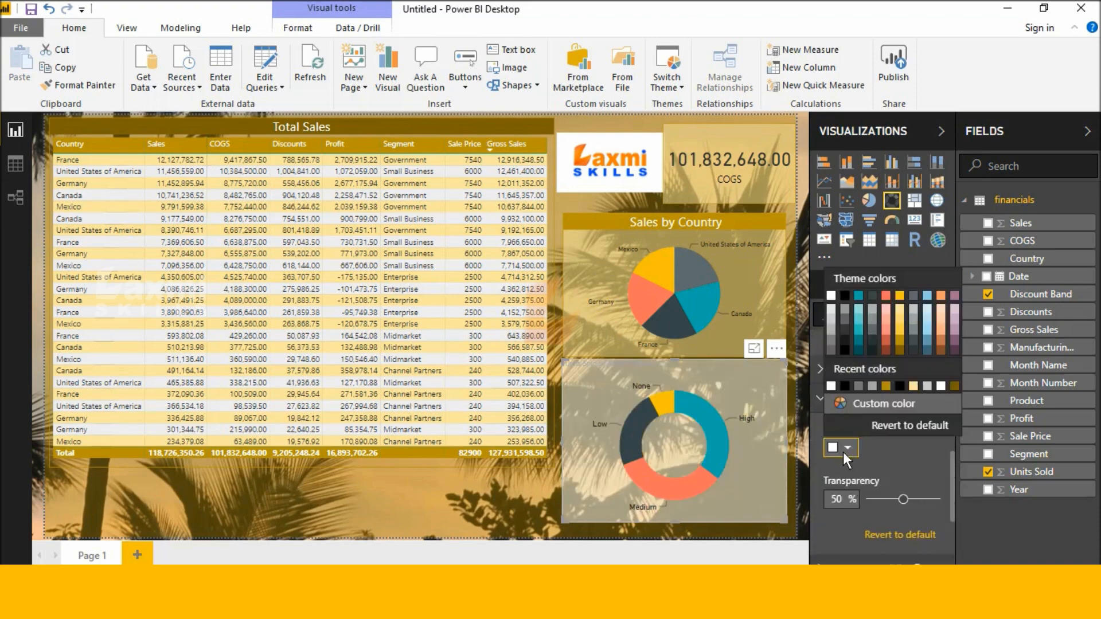
{"action": "left_click", "coordinate": [903, 308]}
{"action": "scroll", "coordinate": [875, 478], "scroll_direction": "down", "scroll_amount": 3}
{"action": "scroll", "coordinate": [877, 493], "scroll_direction": "down", "scroll_amount": 1}
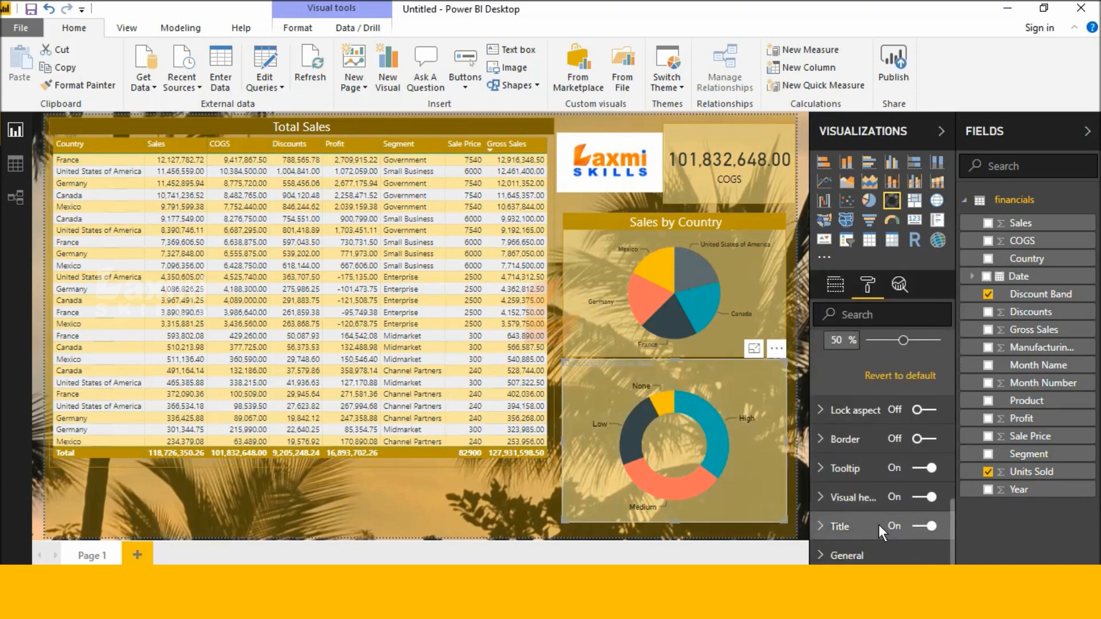
Give the donut chart's title a white font and the recently used dark gold background
{"action": "left_click", "coordinate": [835, 522]}
{"action": "scroll", "coordinate": [840, 523], "scroll_direction": "down", "scroll_amount": 3}
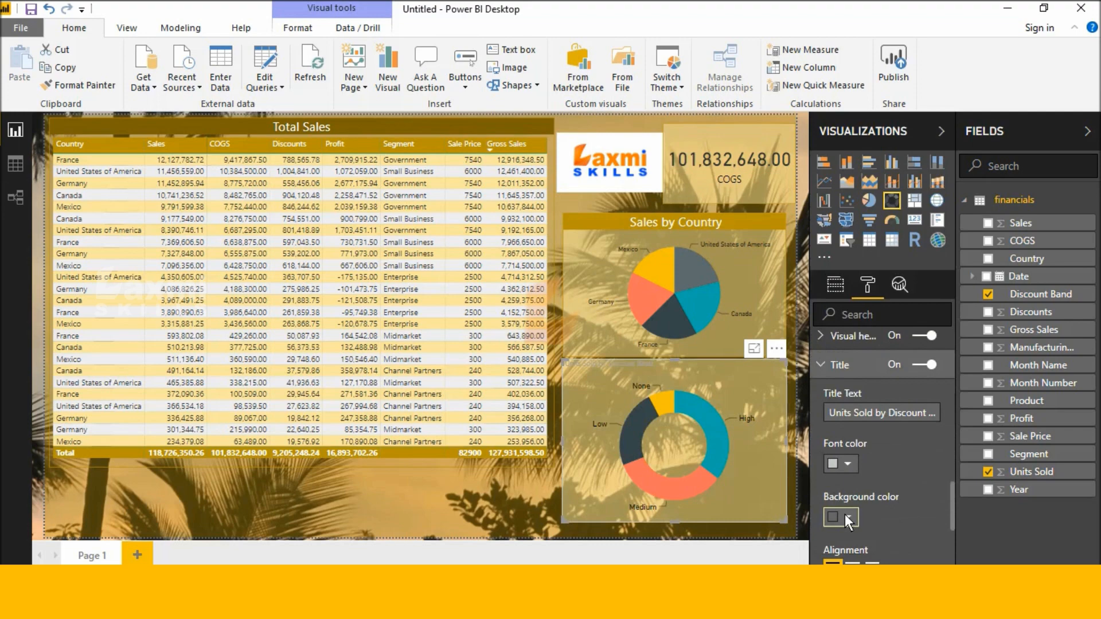
{"action": "left_click", "coordinate": [848, 465]}
{"action": "left_click", "coordinate": [859, 405]}
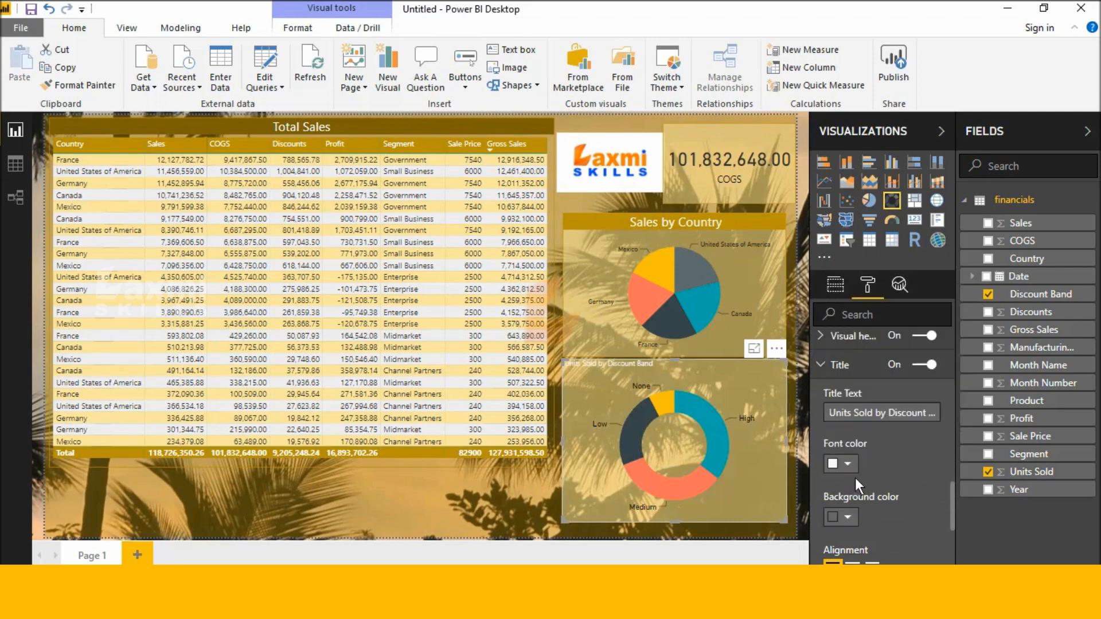
{"action": "left_click", "coordinate": [849, 517]}
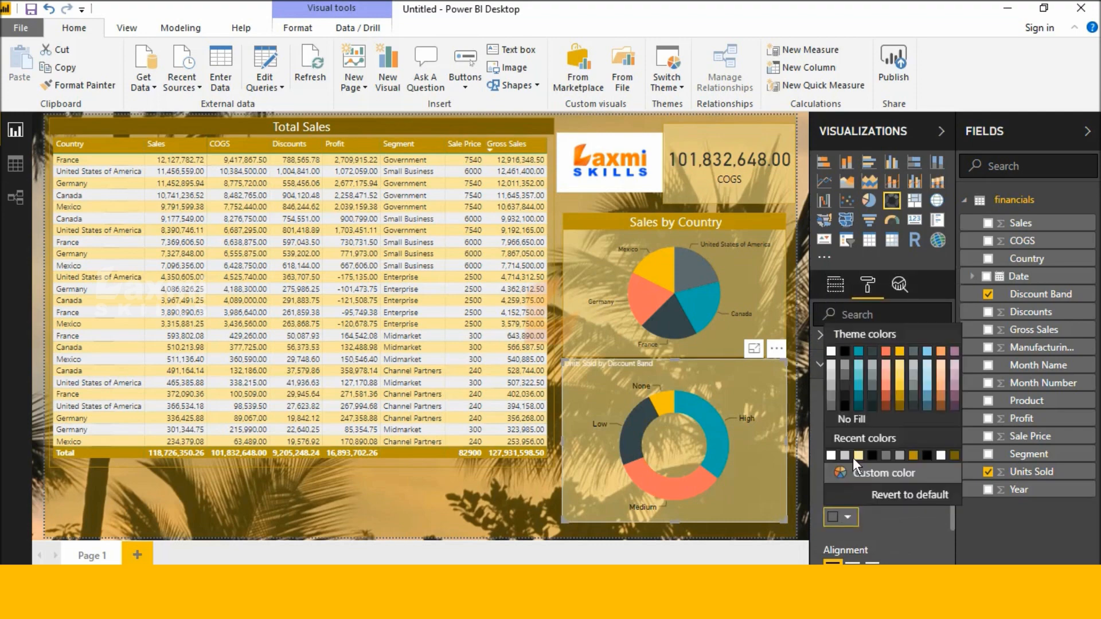
{"action": "left_click", "coordinate": [913, 454]}
{"action": "scroll", "coordinate": [900, 476], "scroll_direction": "down", "scroll_amount": 2}
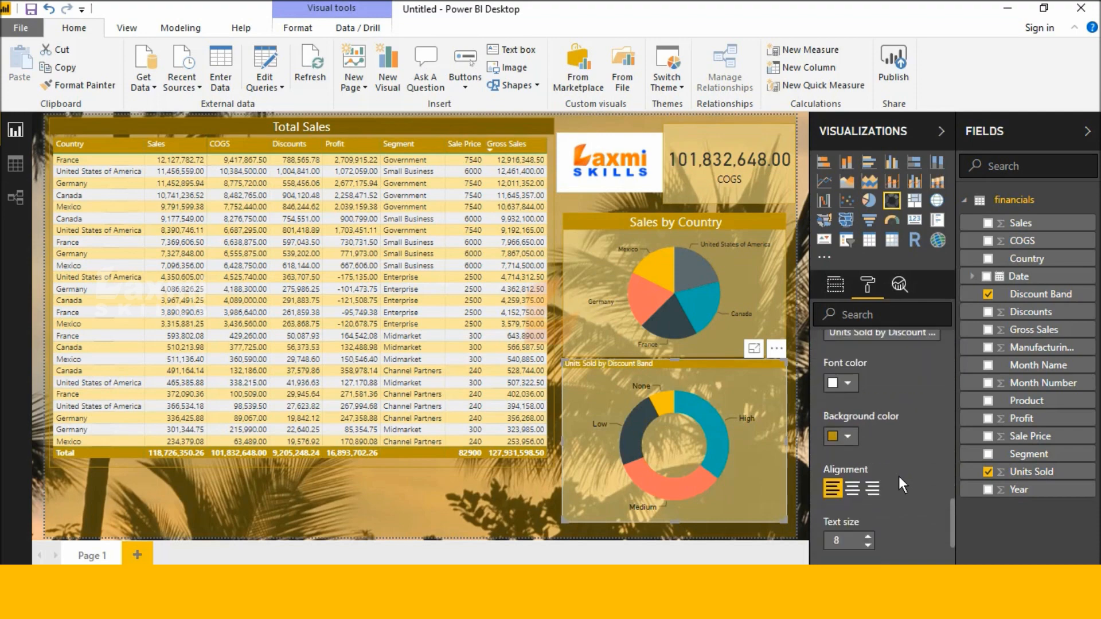
Center the donut chart's title and increase its text size to match the pie chart's title
{"action": "left_click", "coordinate": [852, 489]}
{"action": "left_click", "coordinate": [868, 535]}
{"action": "left_click", "coordinate": [868, 535]}
{"action": "left_click", "coordinate": [868, 536]}
{"action": "left_click", "coordinate": [869, 536]}
{"action": "left_click", "coordinate": [868, 536]}
{"action": "left_click", "coordinate": [869, 535]}
{"action": "left_click", "coordinate": [869, 536]}
{"action": "left_click", "coordinate": [868, 535]}
{"action": "left_click", "coordinate": [494, 511]}
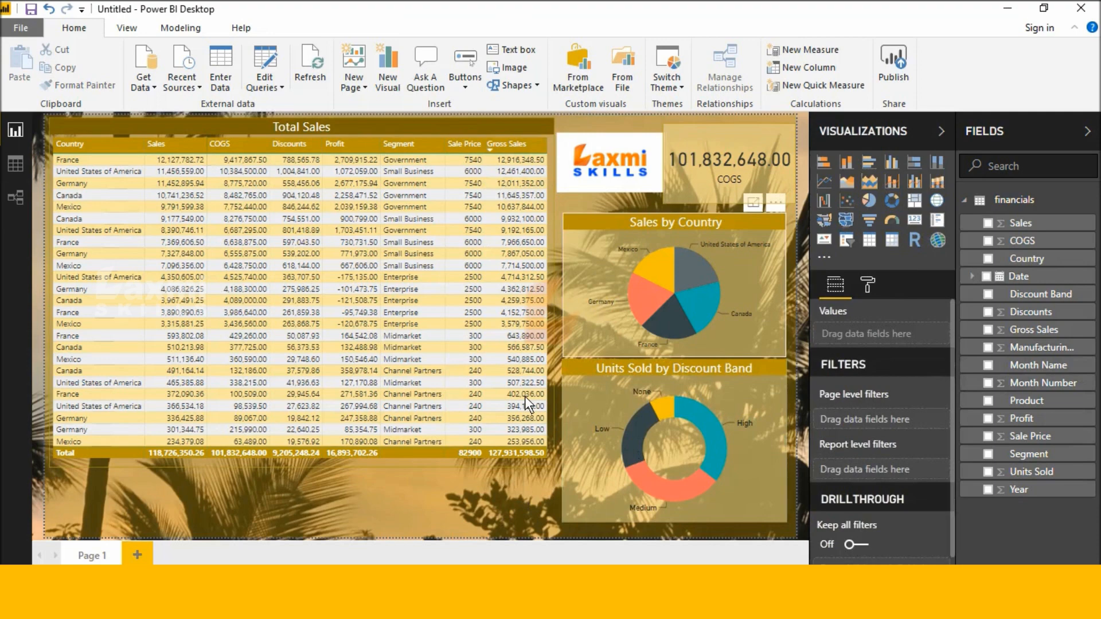
Raise the page background's transparency to 91% so the wallpaper shows through more clearly
{"action": "left_click", "coordinate": [865, 297]}
{"action": "left_click", "coordinate": [820, 431]}
{"action": "scroll", "coordinate": [848, 471], "scroll_direction": "down", "scroll_amount": 3}
{"action": "scroll", "coordinate": [854, 422], "scroll_direction": "up", "scroll_amount": 3}
{"action": "left_click", "coordinate": [833, 403]}
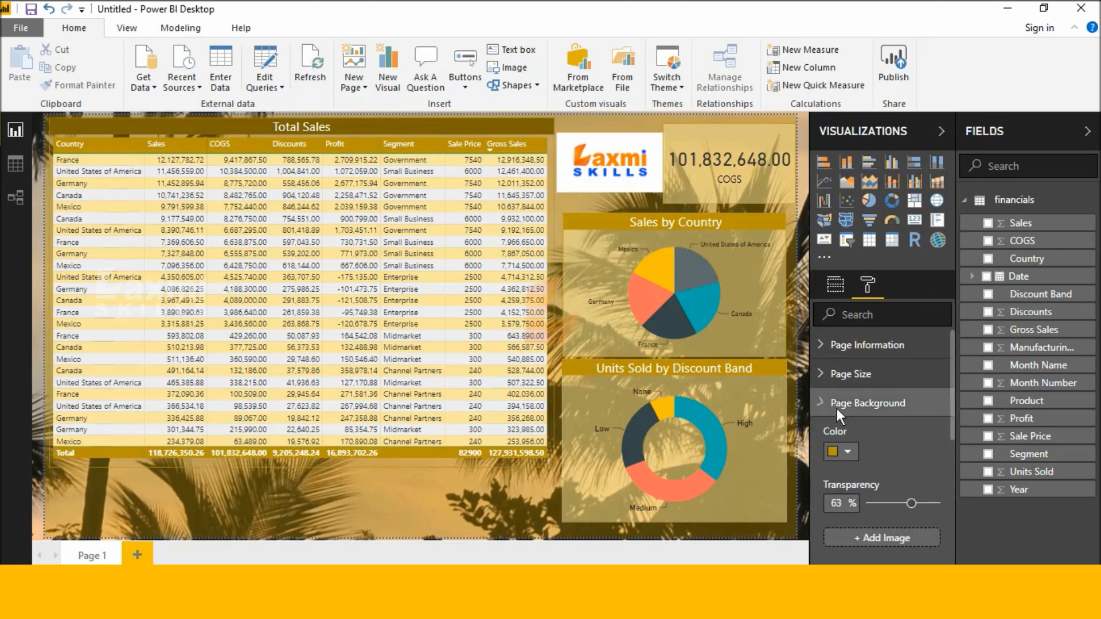
{"action": "left_click_drag", "start_coordinate": [910, 502], "coordinate": [931, 493]}
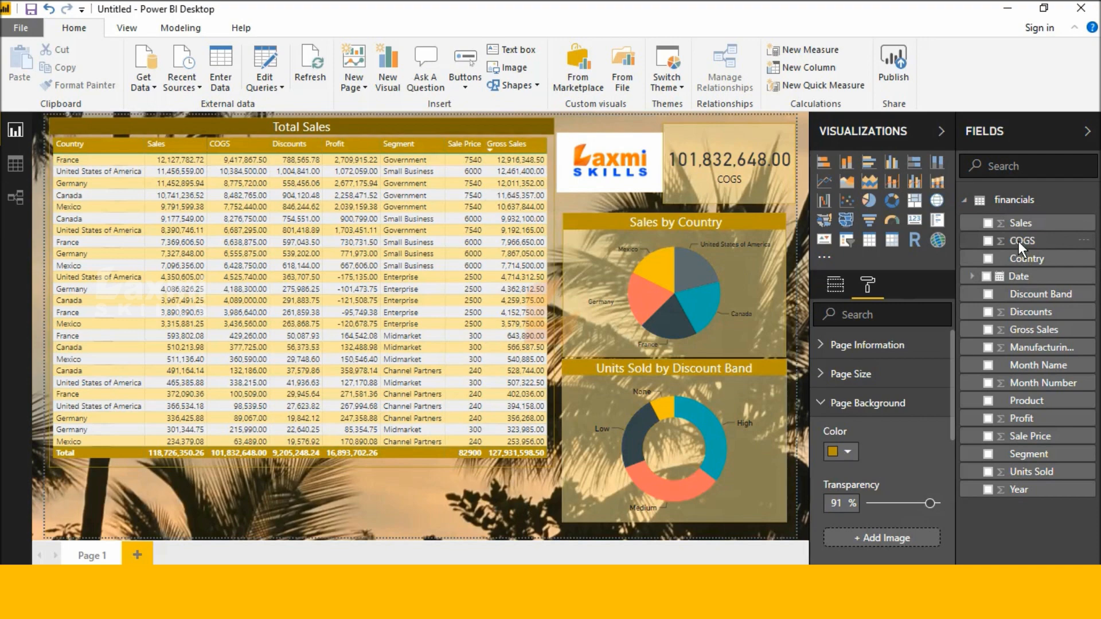
Remove the logo image from the report page
{"action": "left_click", "coordinate": [637, 139]}
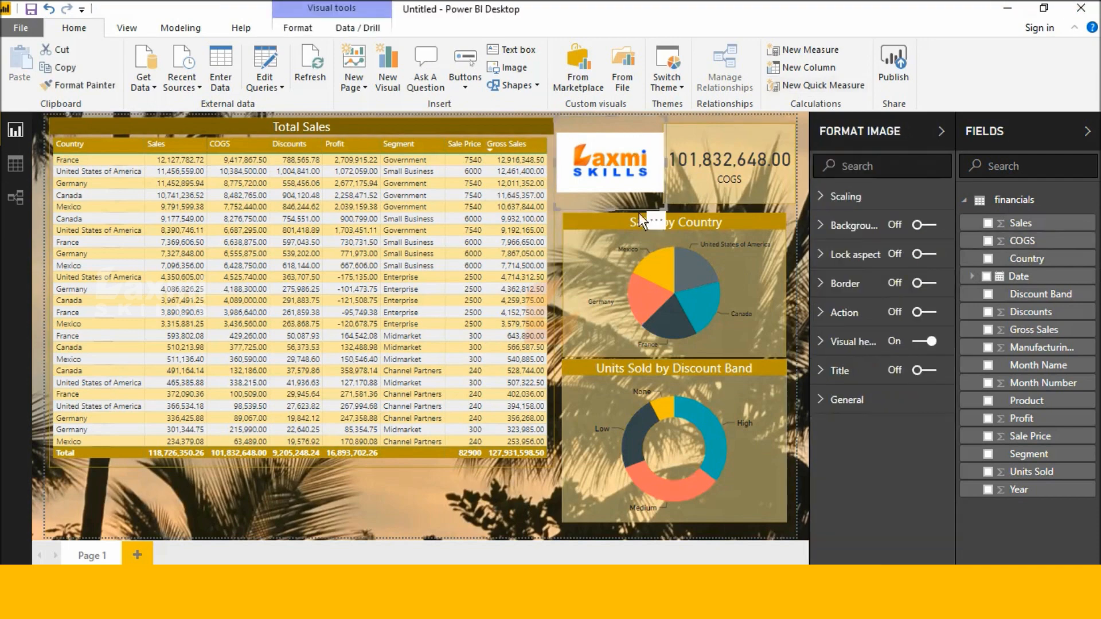
{"action": "left_click", "coordinate": [658, 221]}
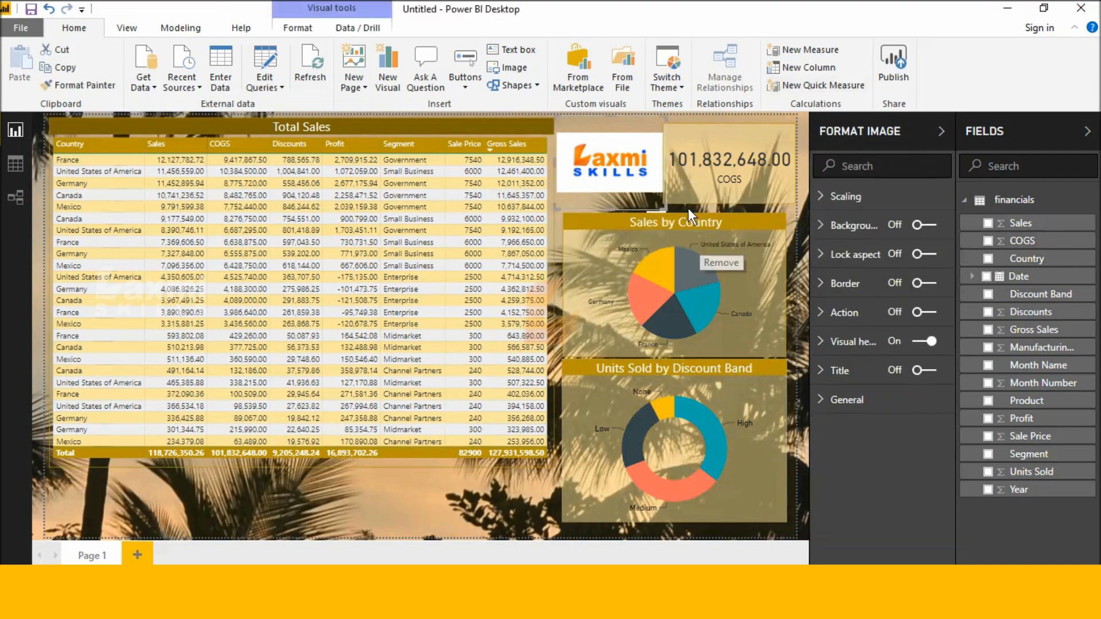
{"action": "left_click", "coordinate": [691, 240]}
Widen the COGS card toward the table so it fills the space above the pie chart
{"action": "left_click", "coordinate": [672, 161]}
{"action": "left_click_drag", "start_coordinate": [663, 165], "coordinate": [562, 150]}
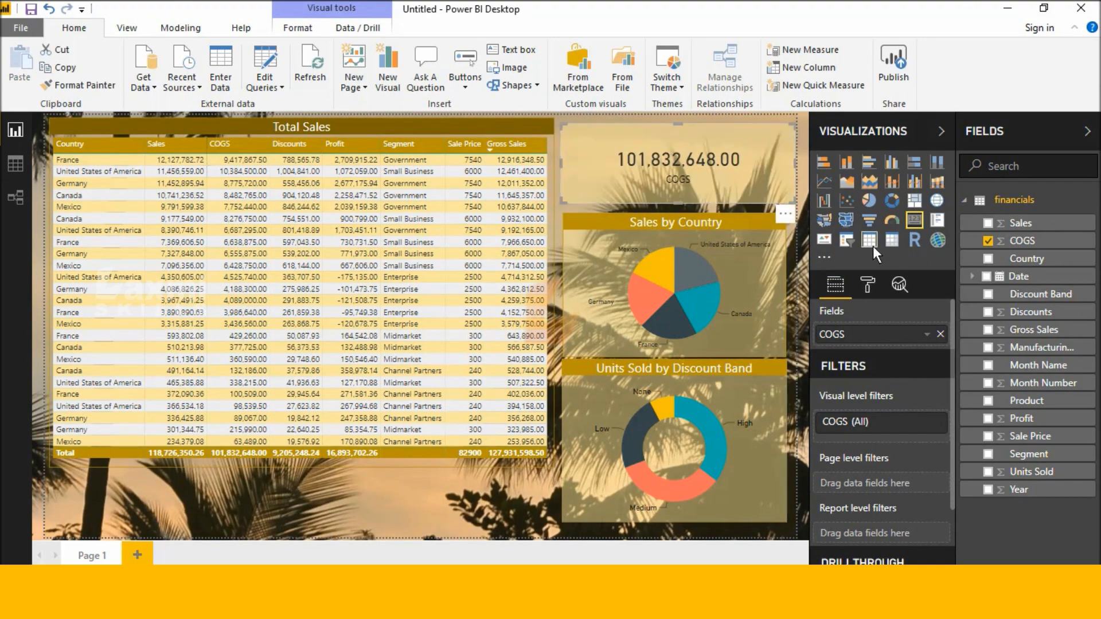
{"action": "left_click", "coordinate": [447, 511]}
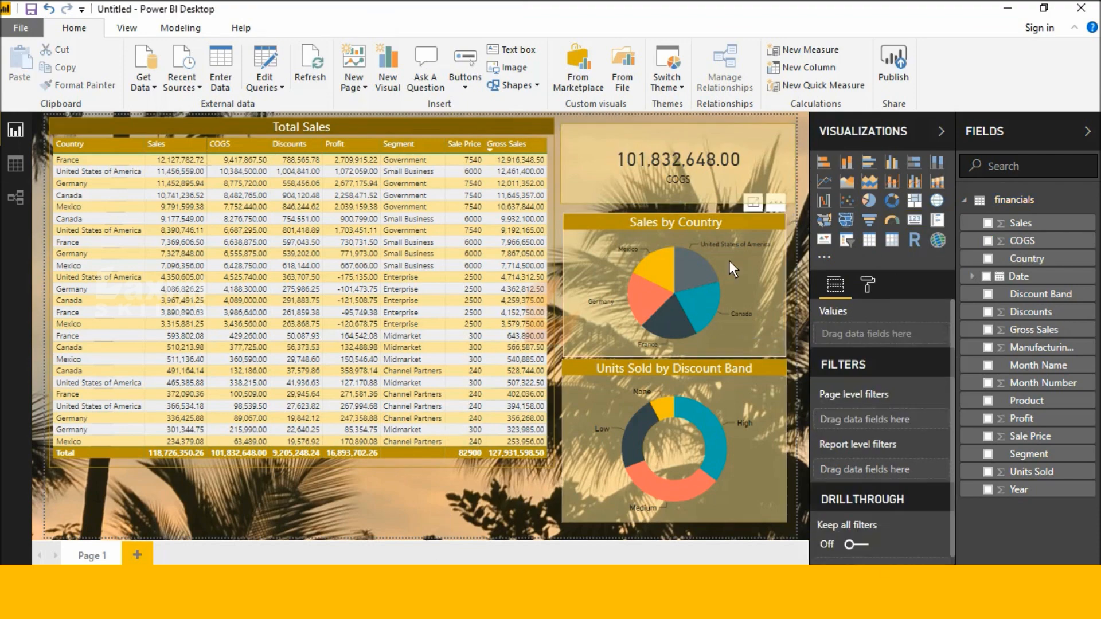
Change the COGS card's background color to a darker shade of the theme gold
{"action": "left_click", "coordinate": [763, 164]}
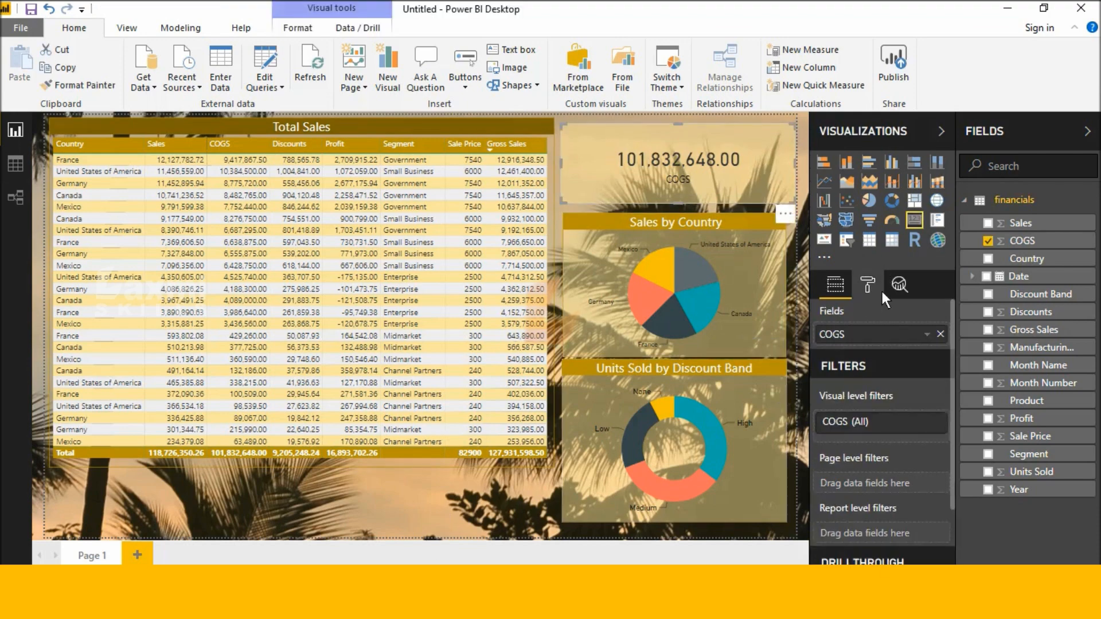
{"action": "left_click", "coordinate": [869, 294]}
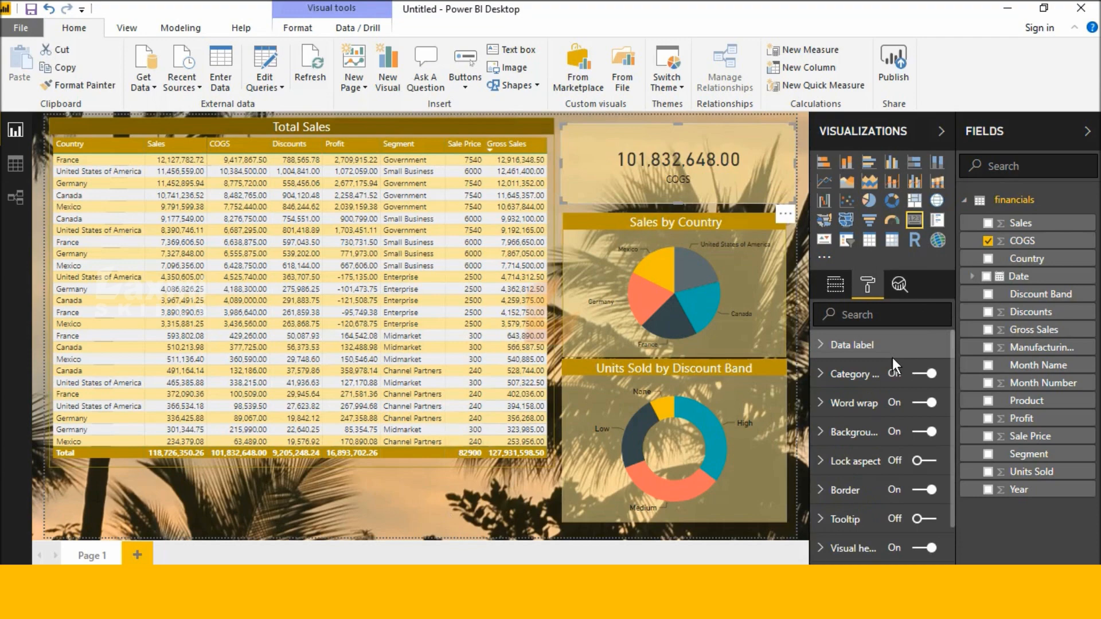
{"action": "scroll", "coordinate": [892, 367], "scroll_direction": "down", "scroll_amount": 2}
{"action": "scroll", "coordinate": [876, 414], "scroll_direction": "up", "scroll_amount": 1}
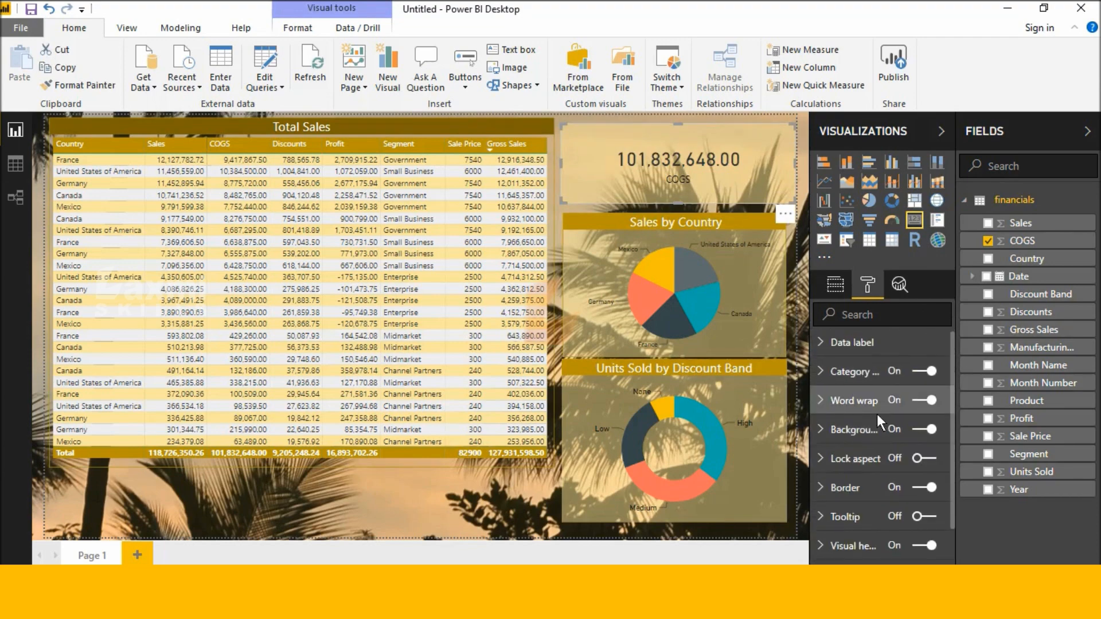
{"action": "scroll", "coordinate": [852, 404], "scroll_direction": "down", "scroll_amount": 1}
{"action": "left_click", "coordinate": [849, 382]}
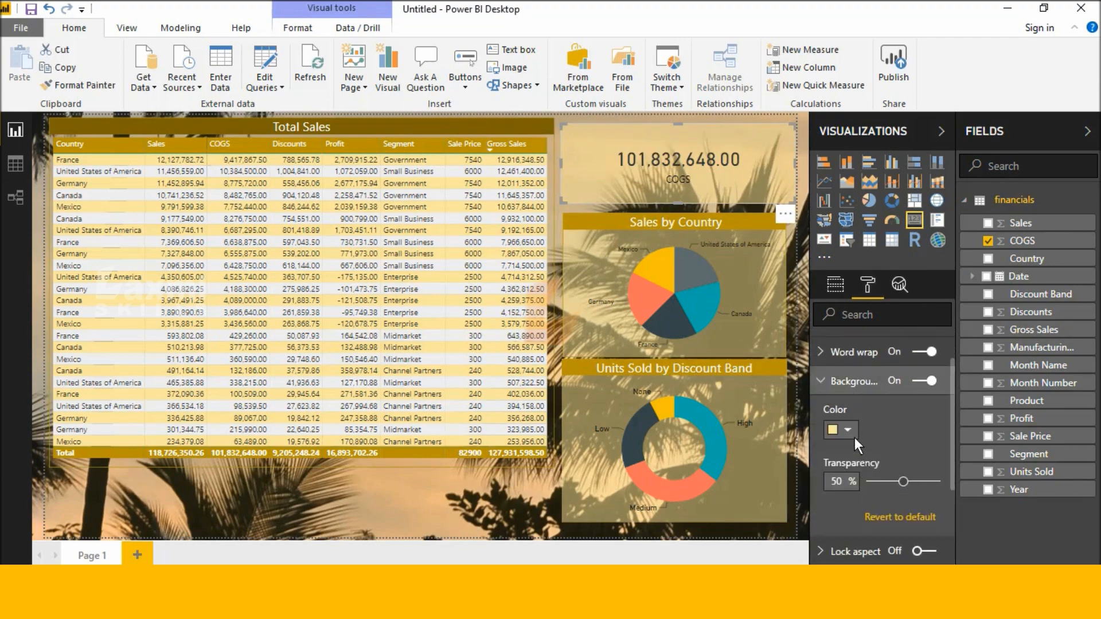
{"action": "left_click", "coordinate": [851, 430]}
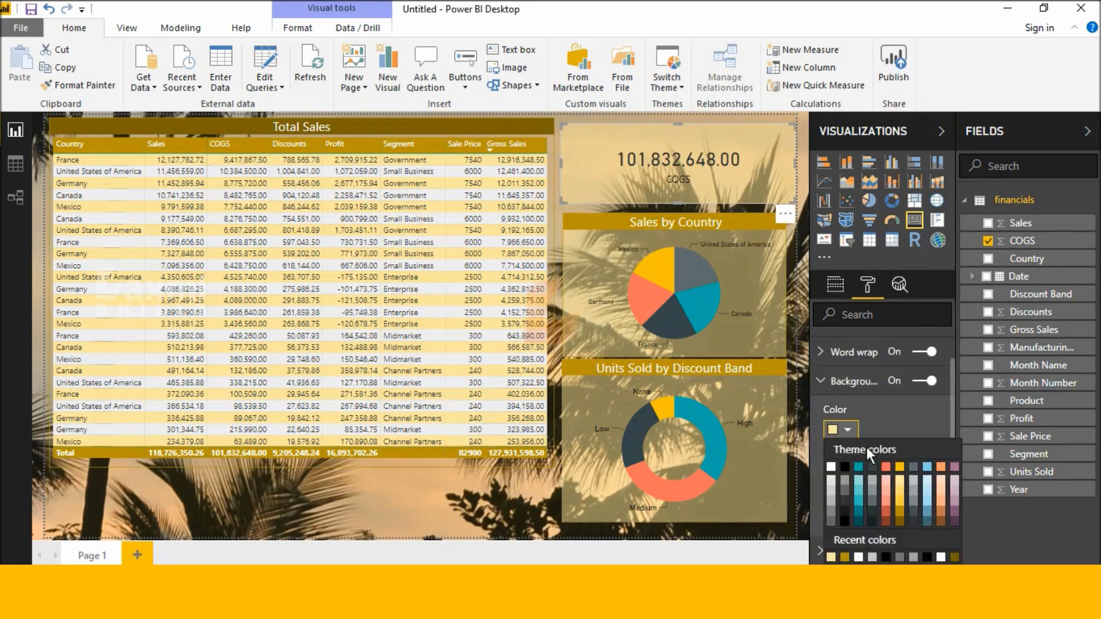
{"action": "left_click", "coordinate": [900, 509]}
{"action": "scroll", "coordinate": [895, 384], "scroll_direction": "up", "scroll_amount": 1}
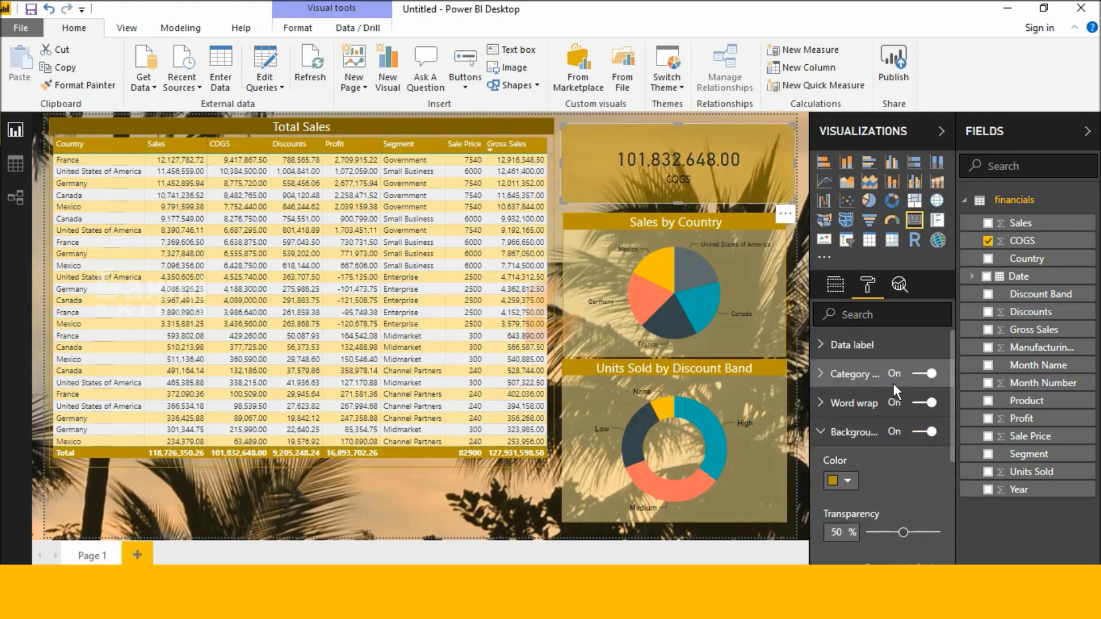
Color the COGS card's category label white
{"action": "left_click", "coordinate": [855, 377]}
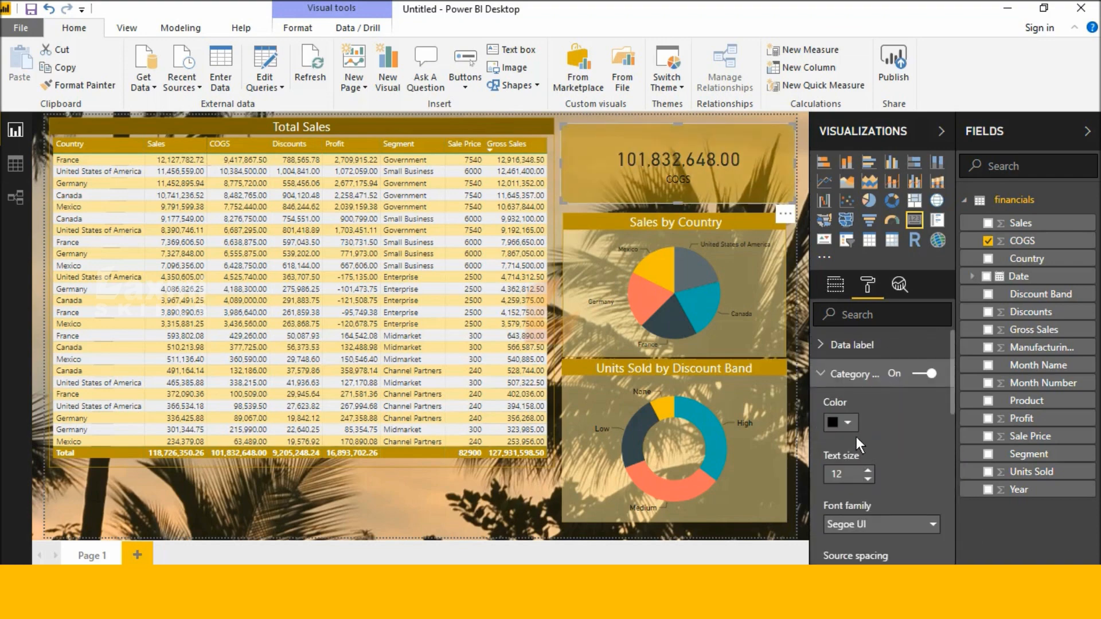
{"action": "left_click", "coordinate": [852, 424]}
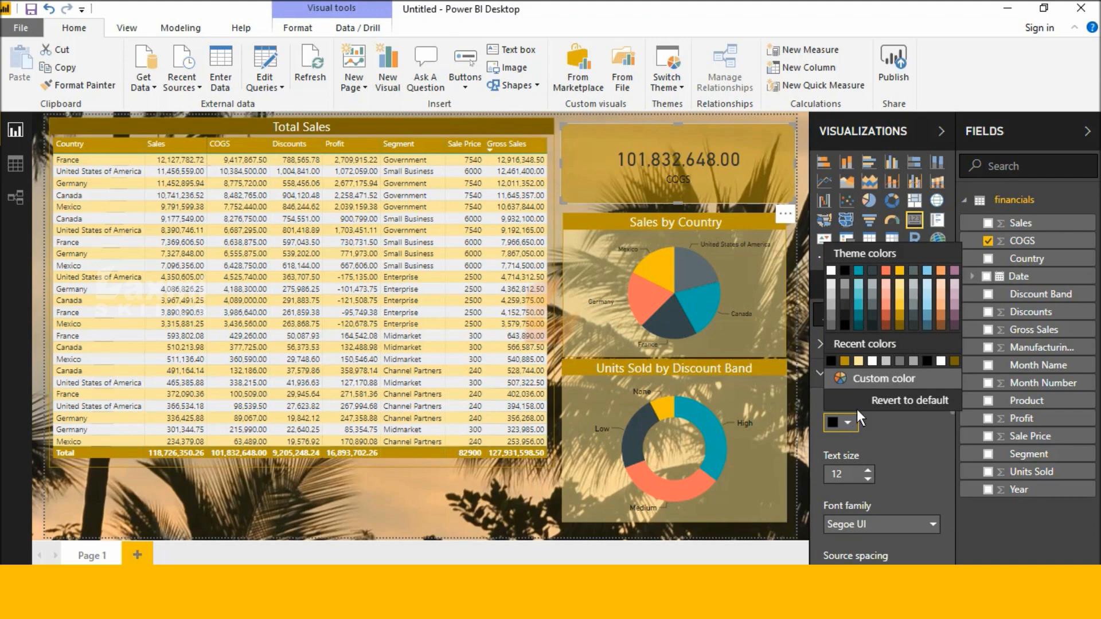
{"action": "left_click", "coordinate": [832, 270]}
{"action": "scroll", "coordinate": [861, 373], "scroll_direction": "down", "scroll_amount": 5}
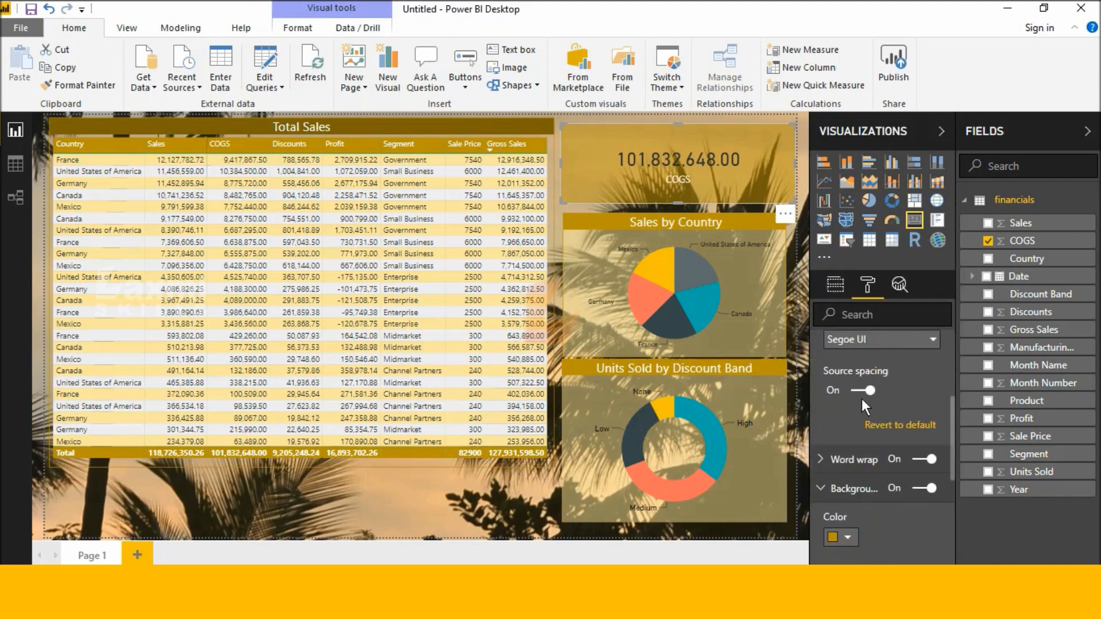
Color the COGS card's data label white and deselect the card
{"action": "scroll", "coordinate": [858, 414], "scroll_direction": "up", "scroll_amount": 4}
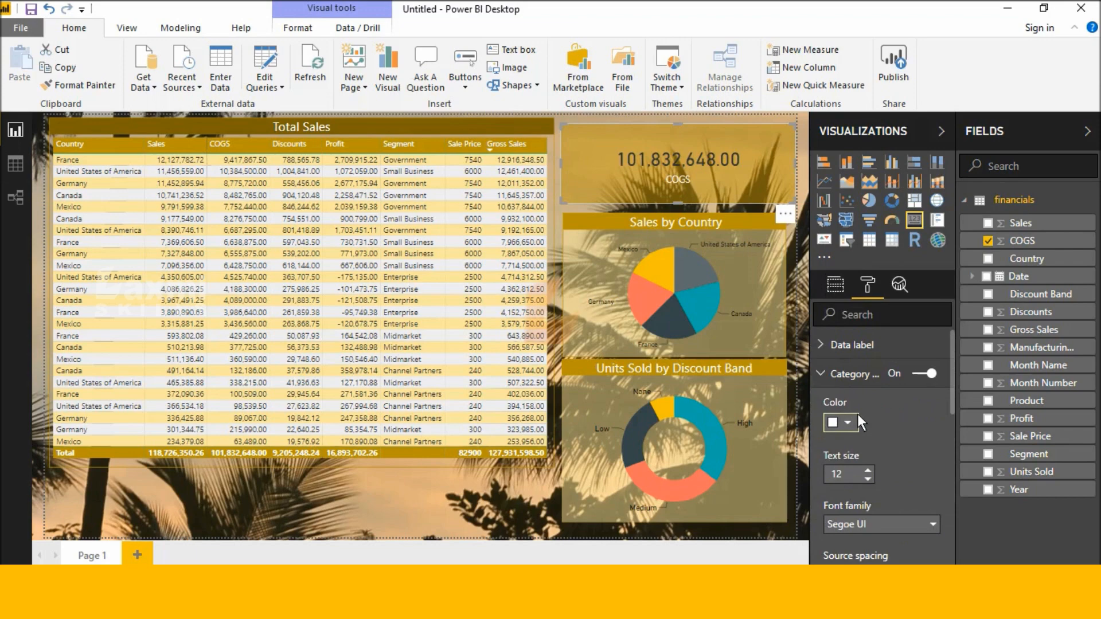
{"action": "left_click", "coordinate": [830, 355]}
{"action": "left_click", "coordinate": [848, 394]}
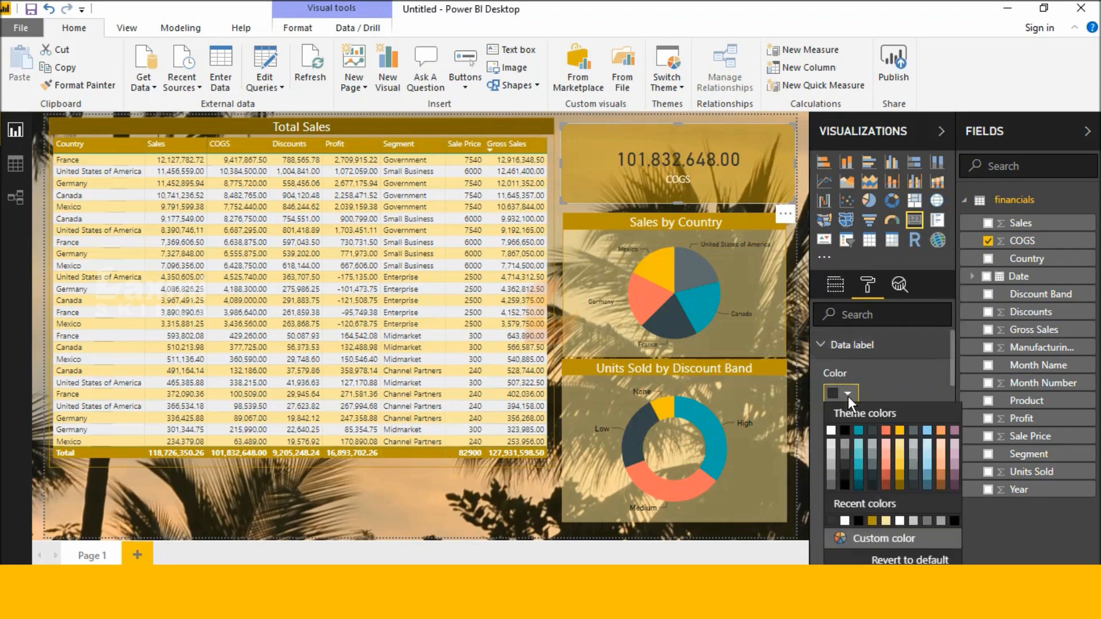
{"action": "left_click", "coordinate": [833, 435]}
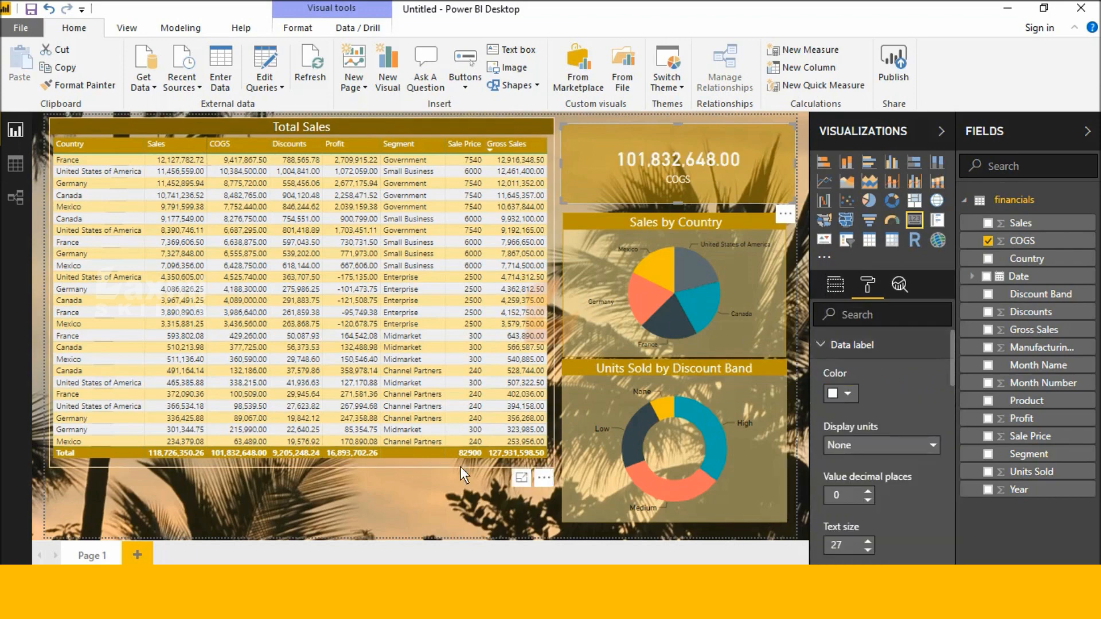
{"action": "left_click", "coordinate": [454, 505]}
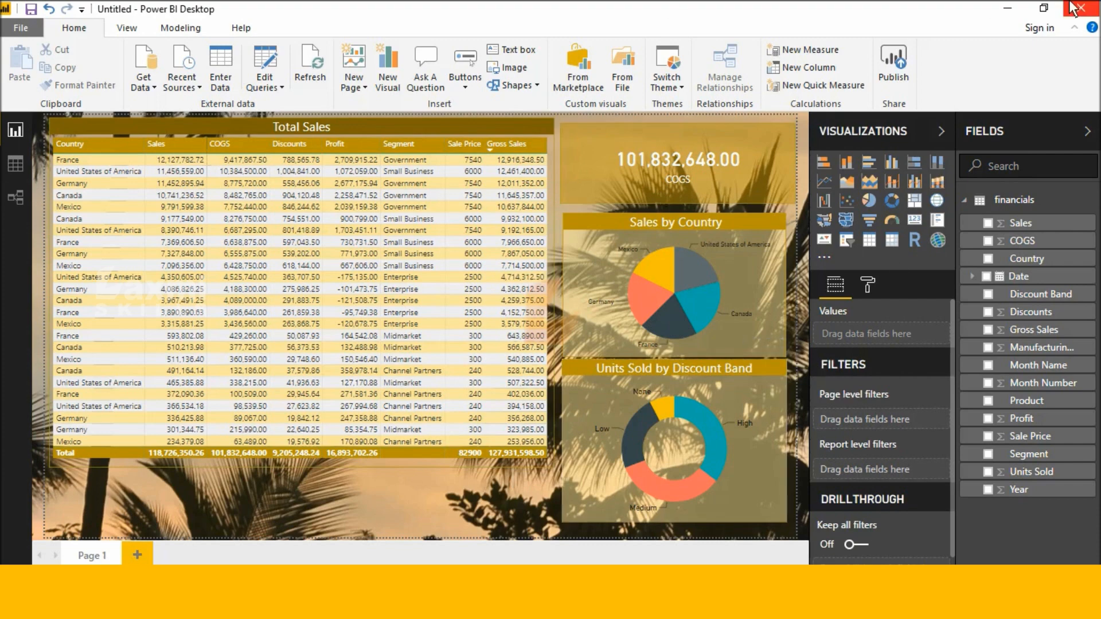
Check the report's cross-filtering by selecting the France slice of the pie chart, and clear the selection again
{"action": "left_click", "coordinate": [666, 315]}
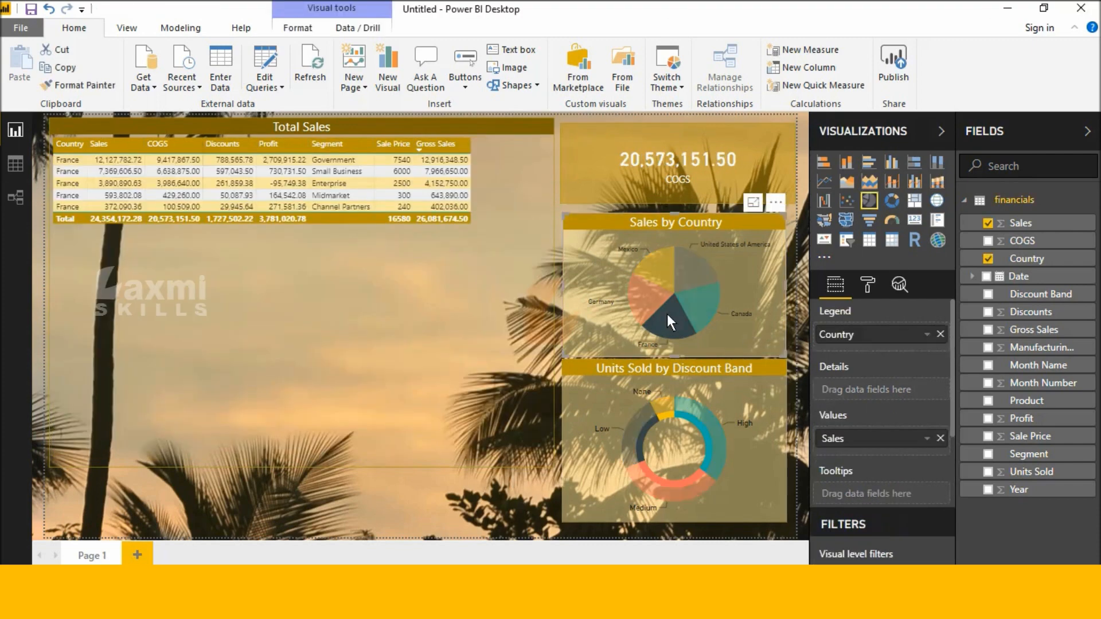
{"action": "left_click", "coordinate": [666, 314]}
{"action": "left_click", "coordinate": [341, 501]}
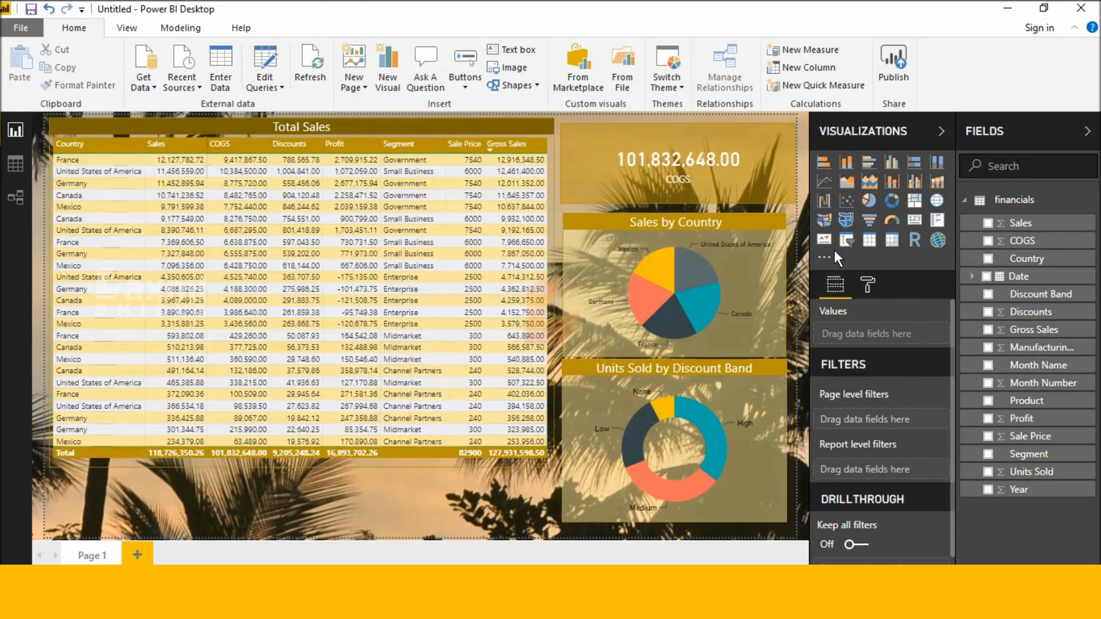
Add a slicer on the Product field and set its orientation to Horizontal
{"action": "left_click", "coordinate": [844, 237]}
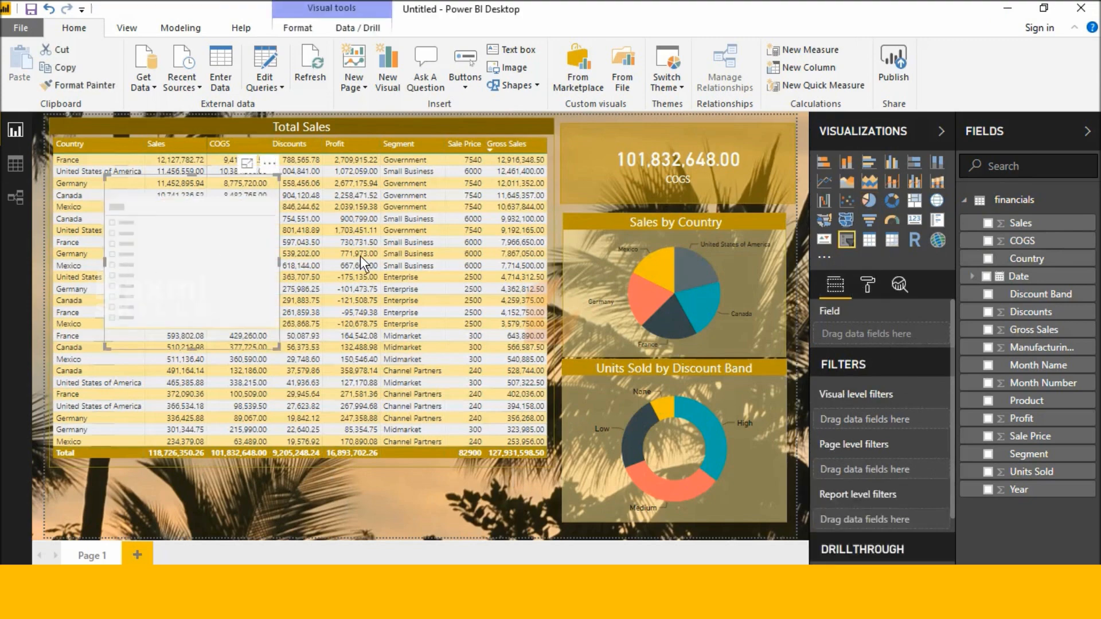
{"action": "left_click", "coordinate": [989, 401]}
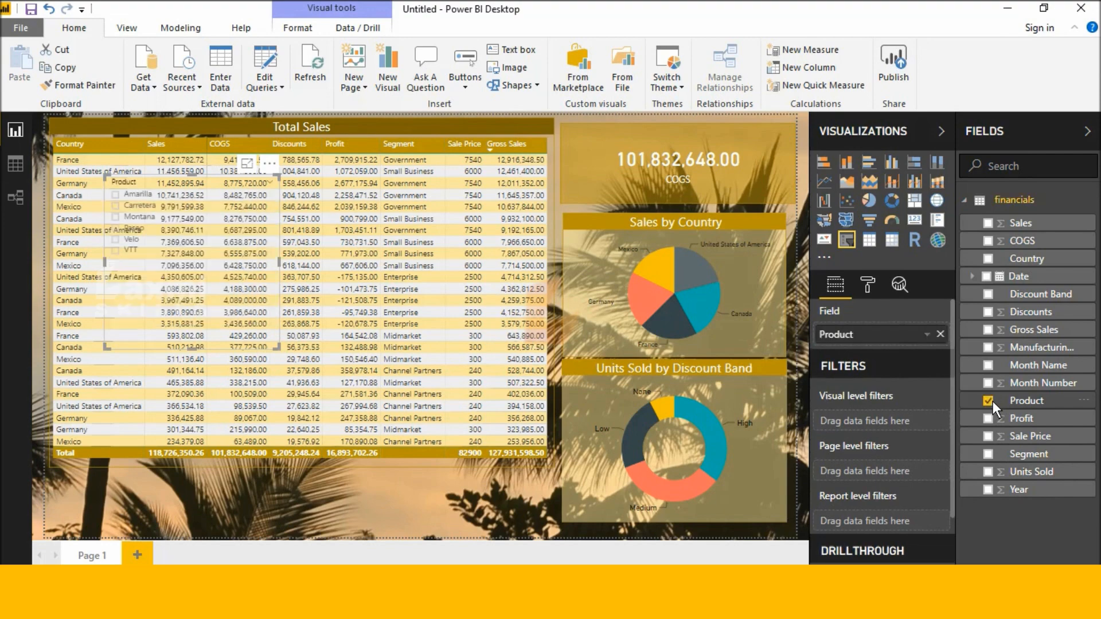
{"action": "left_click", "coordinate": [873, 289]}
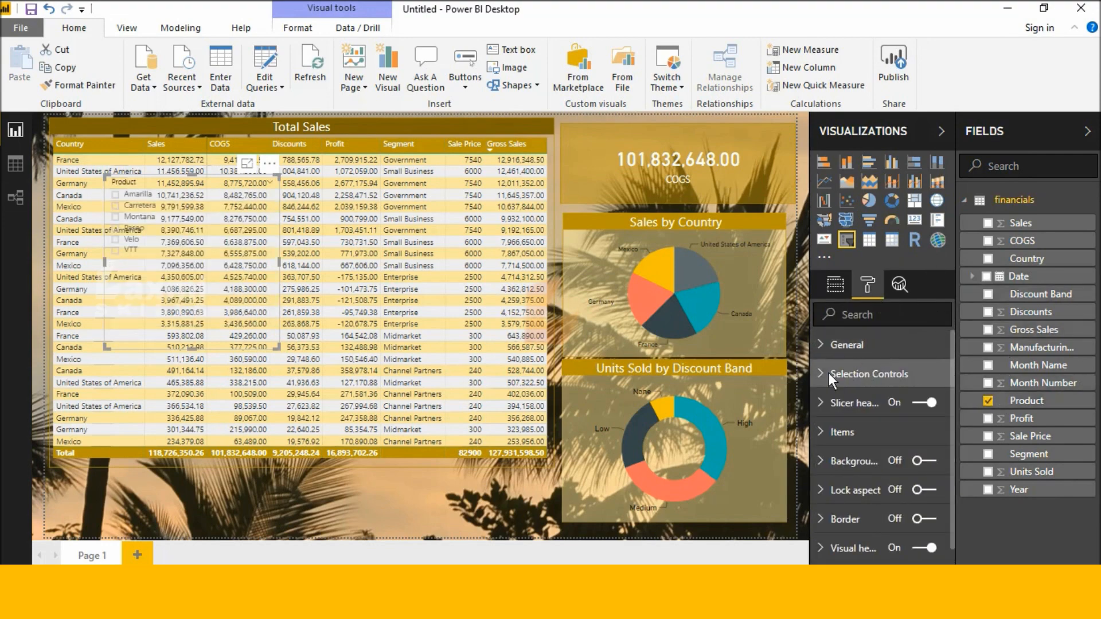
{"action": "left_click", "coordinate": [830, 353]}
{"action": "scroll", "coordinate": [868, 428], "scroll_direction": "down", "scroll_amount": 2}
{"action": "left_click", "coordinate": [882, 415]}
{"action": "left_click", "coordinate": [875, 449]}
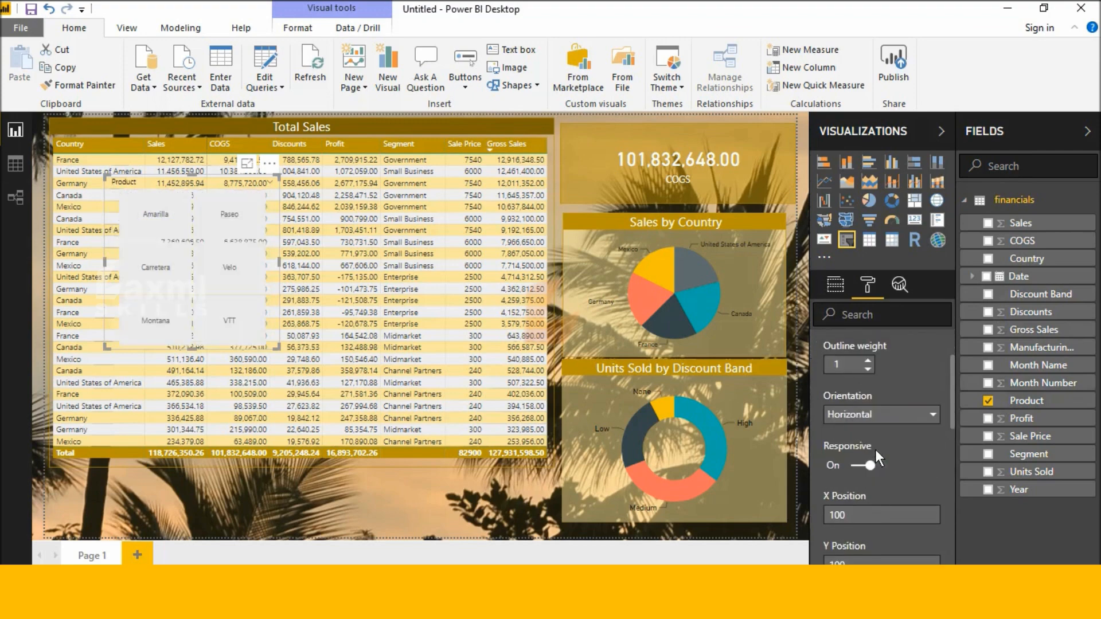
Move the Product slicer below the Total Sales table and stretch it to the table's width so all products sit in one row
{"action": "left_click_drag", "start_coordinate": [223, 223], "coordinate": [115, 487]}
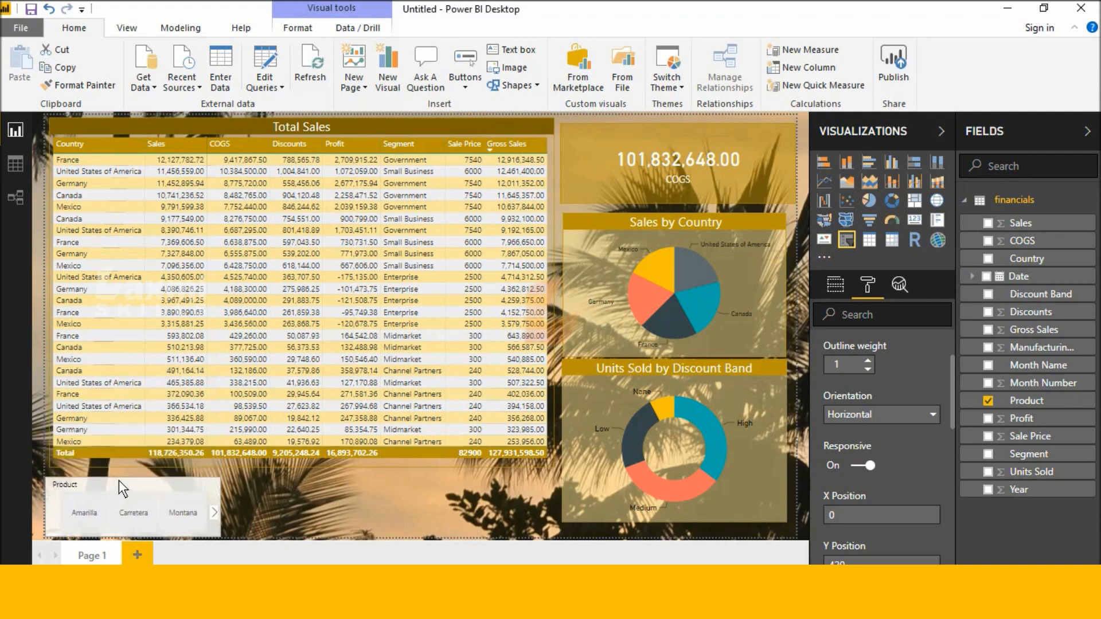
{"action": "left_click_drag", "start_coordinate": [220, 505], "coordinate": [552, 526]}
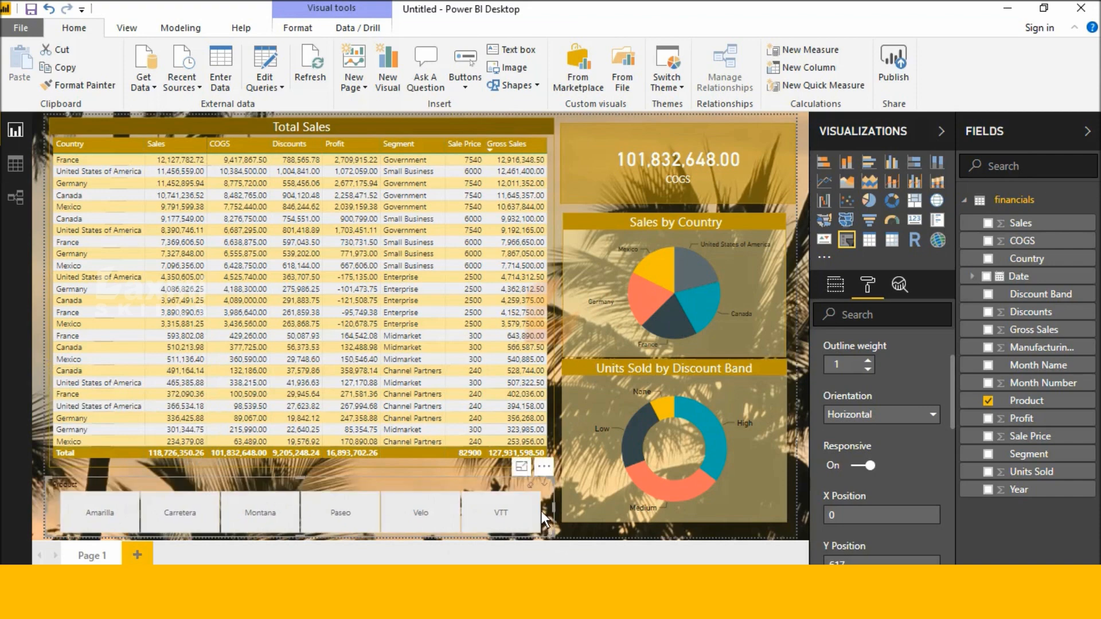
Turn off Single Select in the Product slicer's selection controls
{"action": "scroll", "coordinate": [875, 389], "scroll_direction": "down", "scroll_amount": 8}
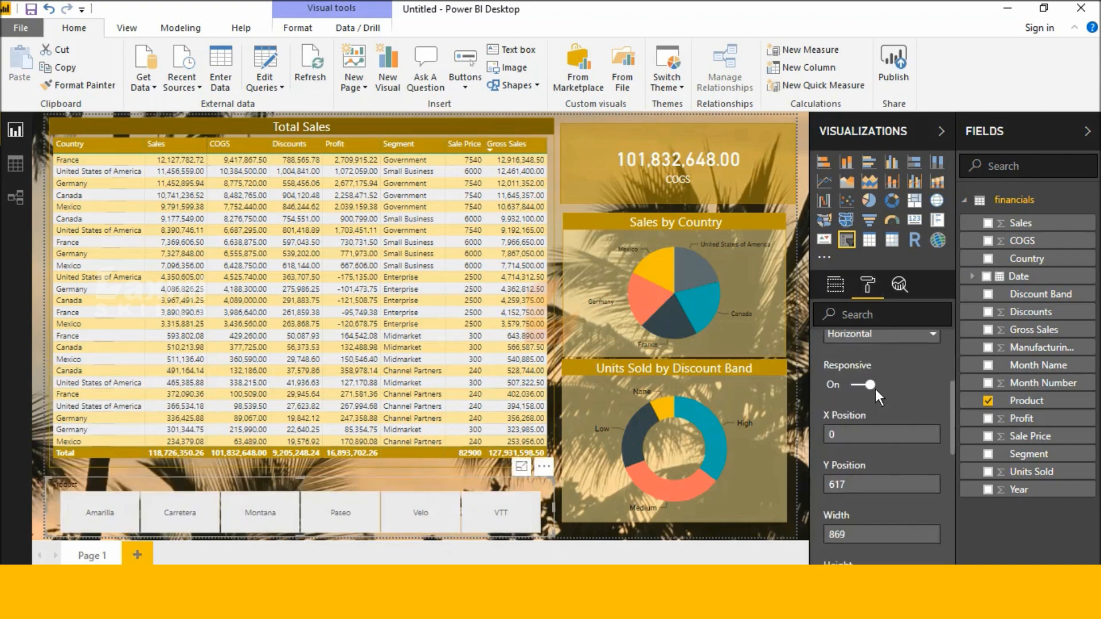
{"action": "left_click", "coordinate": [845, 395]}
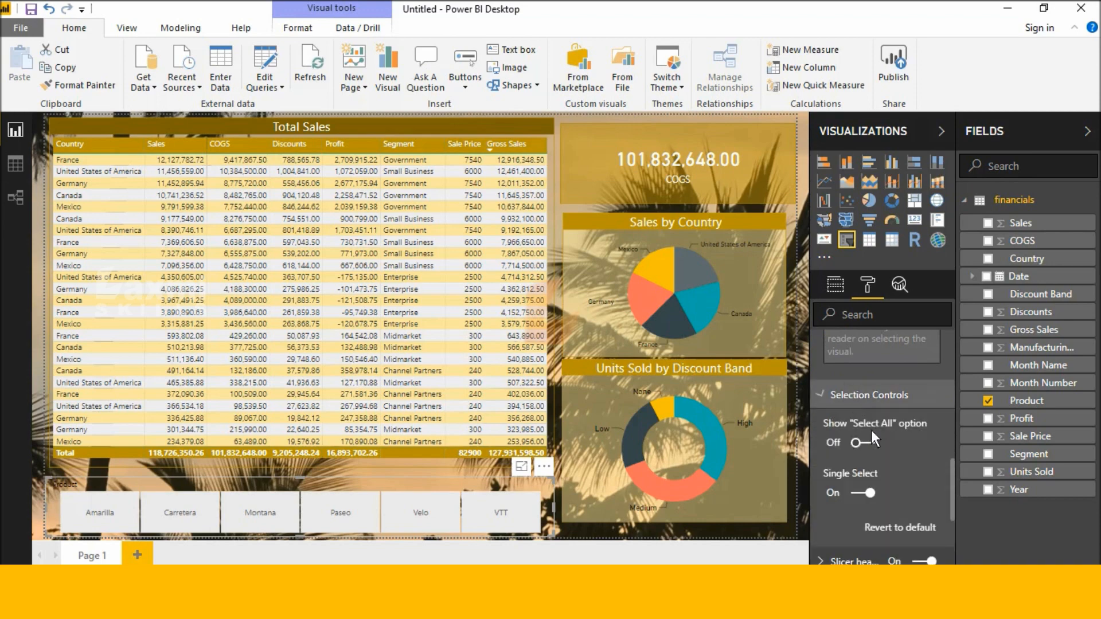
{"action": "scroll", "coordinate": [875, 439], "scroll_direction": "down", "scroll_amount": 2}
{"action": "left_click", "coordinate": [863, 412]}
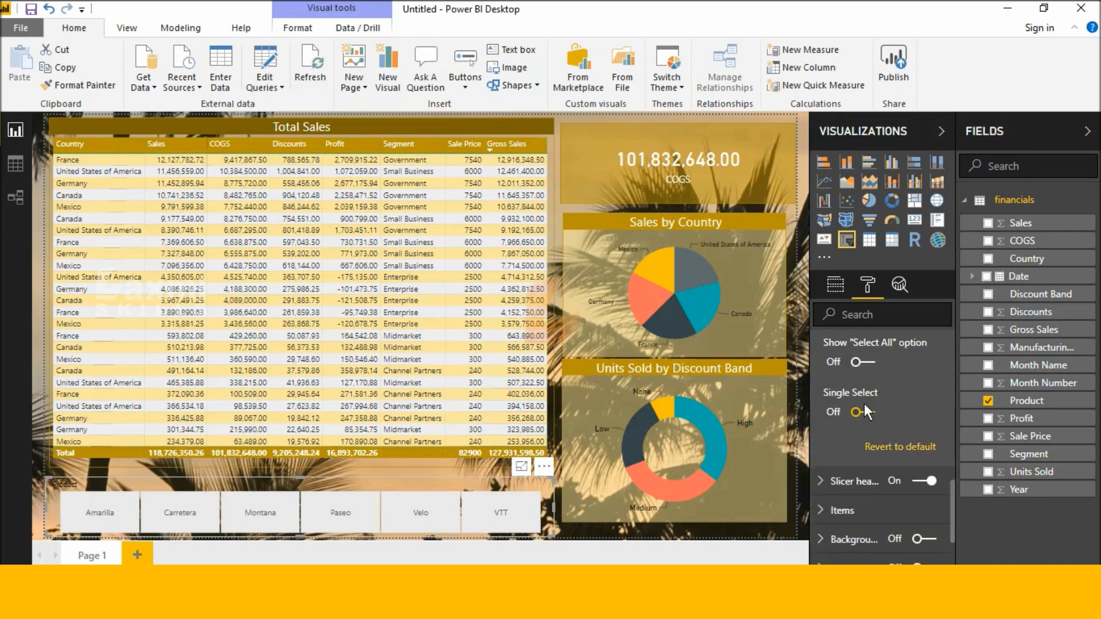
Try a gold background on the Product slicer's header and revert it to no fill
{"action": "scroll", "coordinate": [865, 408], "scroll_direction": "down", "scroll_amount": 1}
{"action": "left_click", "coordinate": [838, 404]}
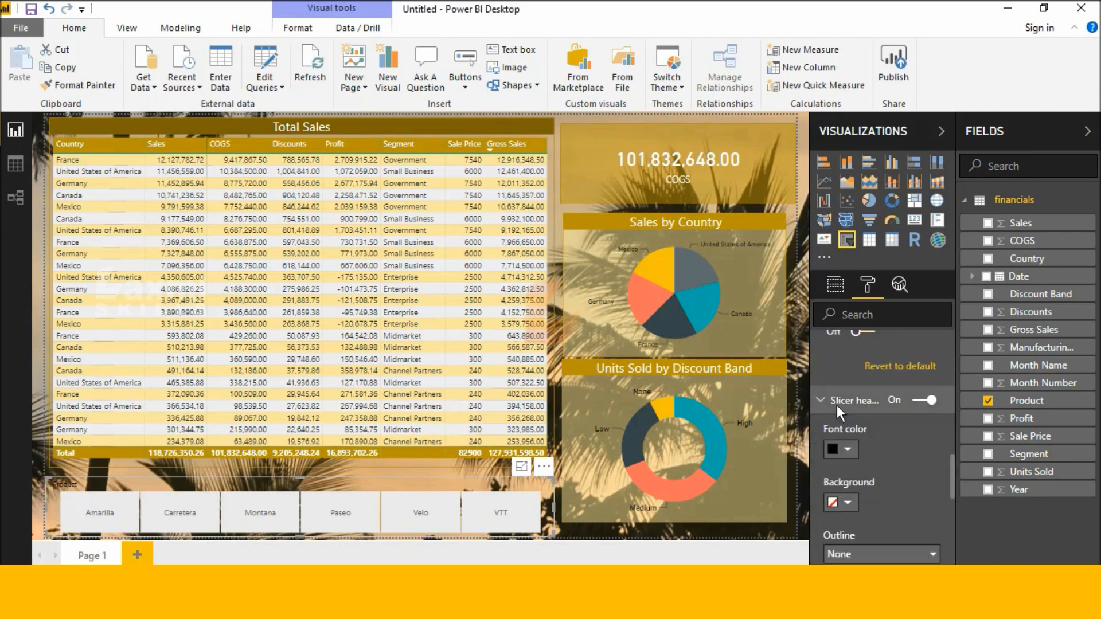
{"action": "scroll", "coordinate": [843, 416], "scroll_direction": "down", "scroll_amount": 1}
{"action": "left_click", "coordinate": [848, 422]}
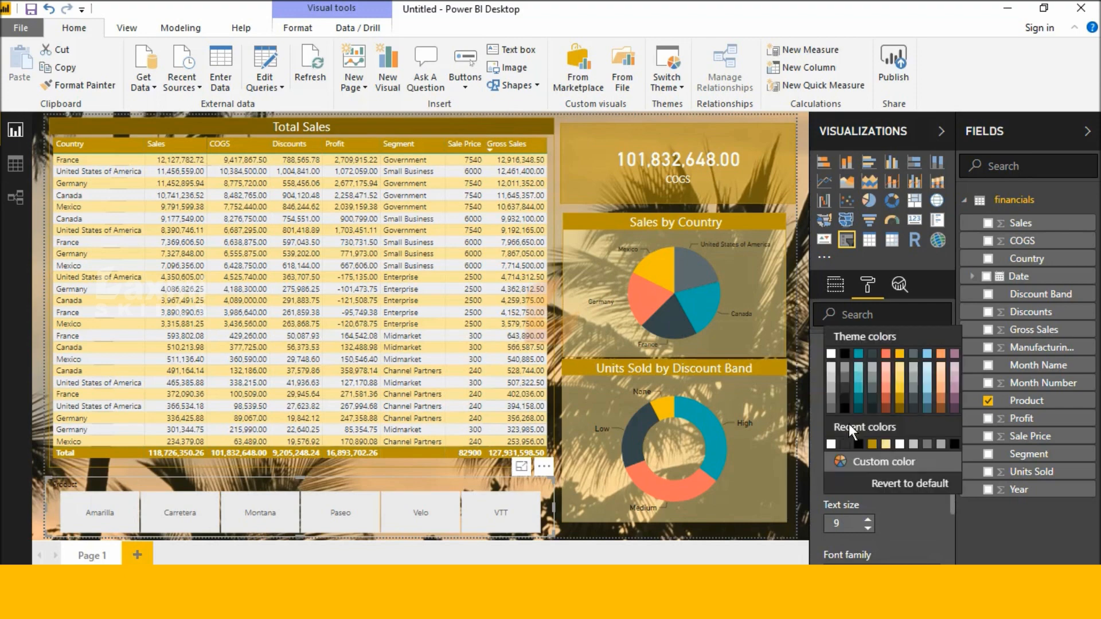
{"action": "left_click", "coordinate": [899, 398]}
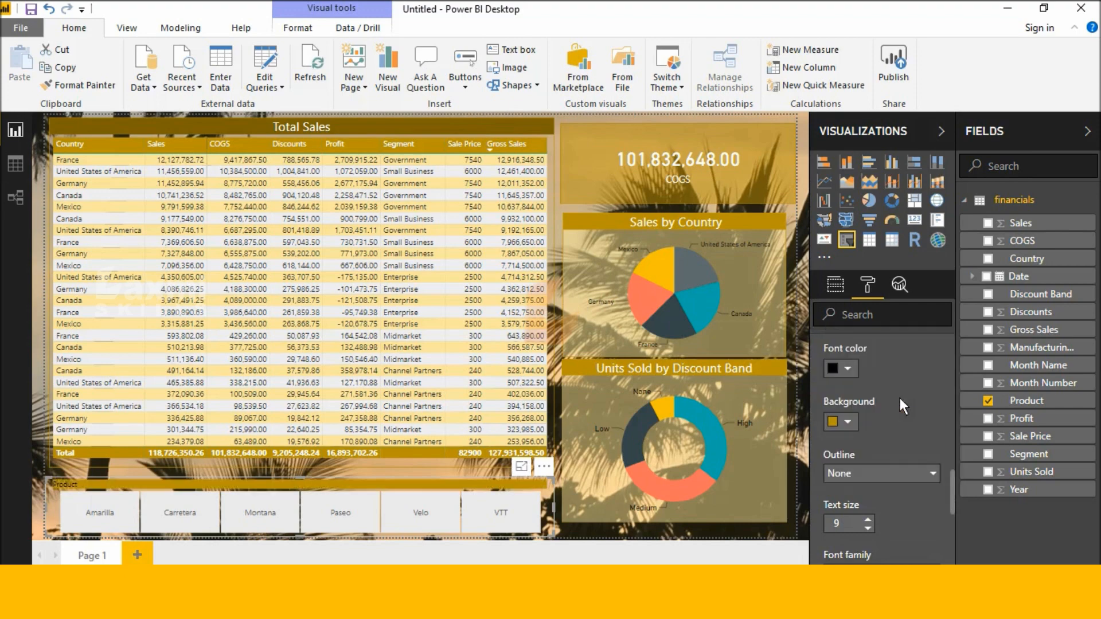
{"action": "left_click", "coordinate": [852, 420]}
{"action": "left_click", "coordinate": [875, 440]}
{"action": "left_click", "coordinate": [853, 421]}
{"action": "left_click", "coordinate": [871, 431]}
{"action": "scroll", "coordinate": [857, 414], "scroll_direction": "down", "scroll_amount": 1}
{"action": "scroll", "coordinate": [857, 415], "scroll_direction": "up", "scroll_amount": 1}
{"action": "left_click", "coordinate": [854, 418]}
{"action": "left_click", "coordinate": [889, 398]}
Give the Product slicer's items a gold background and a white font color
{"action": "scroll", "coordinate": [889, 424], "scroll_direction": "down", "scroll_amount": 5}
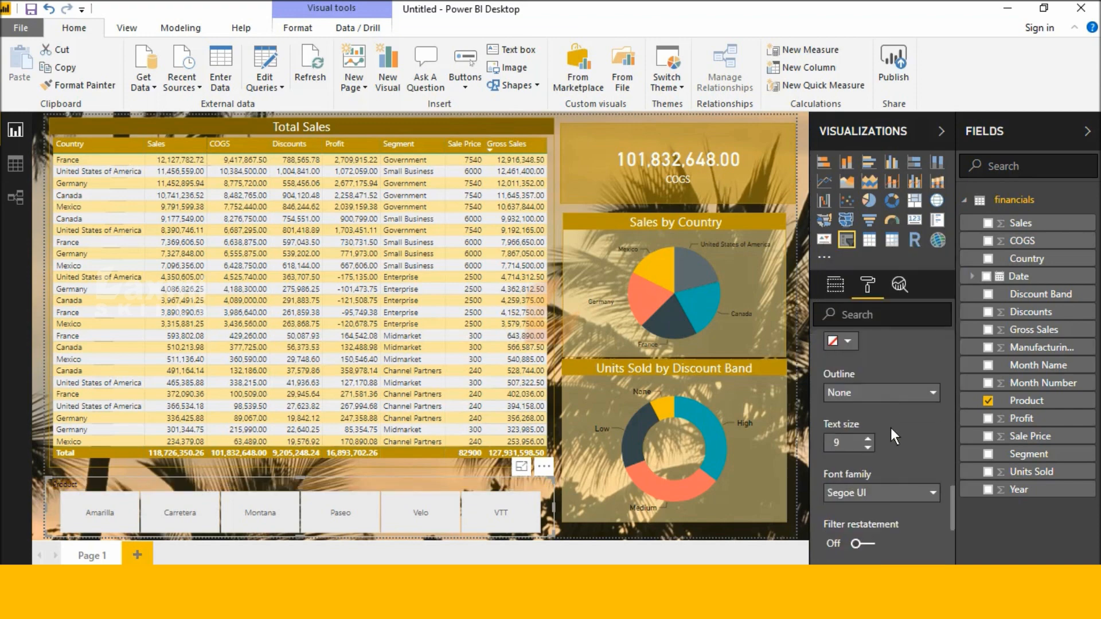
{"action": "left_click", "coordinate": [880, 444]}
{"action": "scroll", "coordinate": [874, 449], "scroll_direction": "down", "scroll_amount": 2}
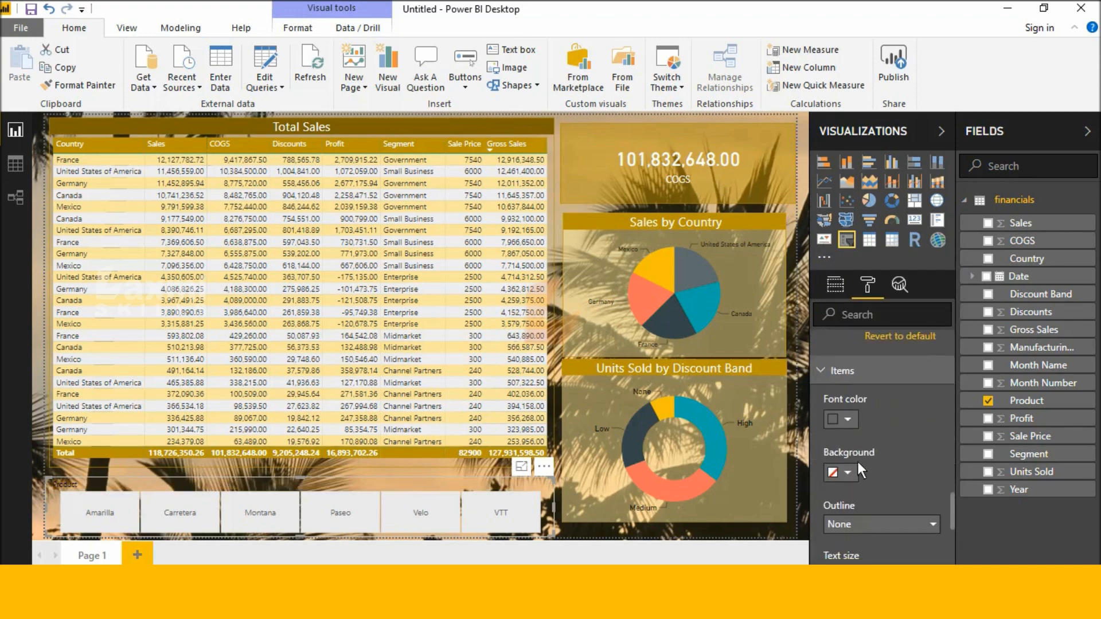
{"action": "left_click", "coordinate": [848, 472]}
{"action": "left_click", "coordinate": [831, 410]}
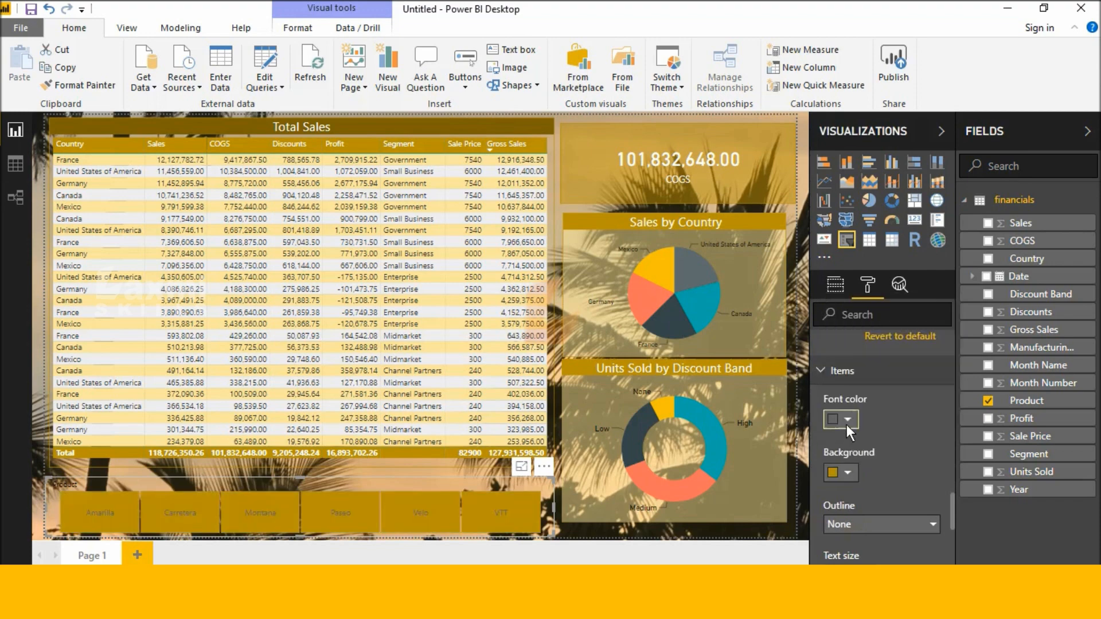
{"action": "left_click", "coordinate": [847, 419]}
{"action": "left_click", "coordinate": [863, 358]}
Set the text size of the Product slicer's items to 13 and nudge the slicer slightly beneath the table
{"action": "scroll", "coordinate": [869, 429], "scroll_direction": "down", "scroll_amount": 3}
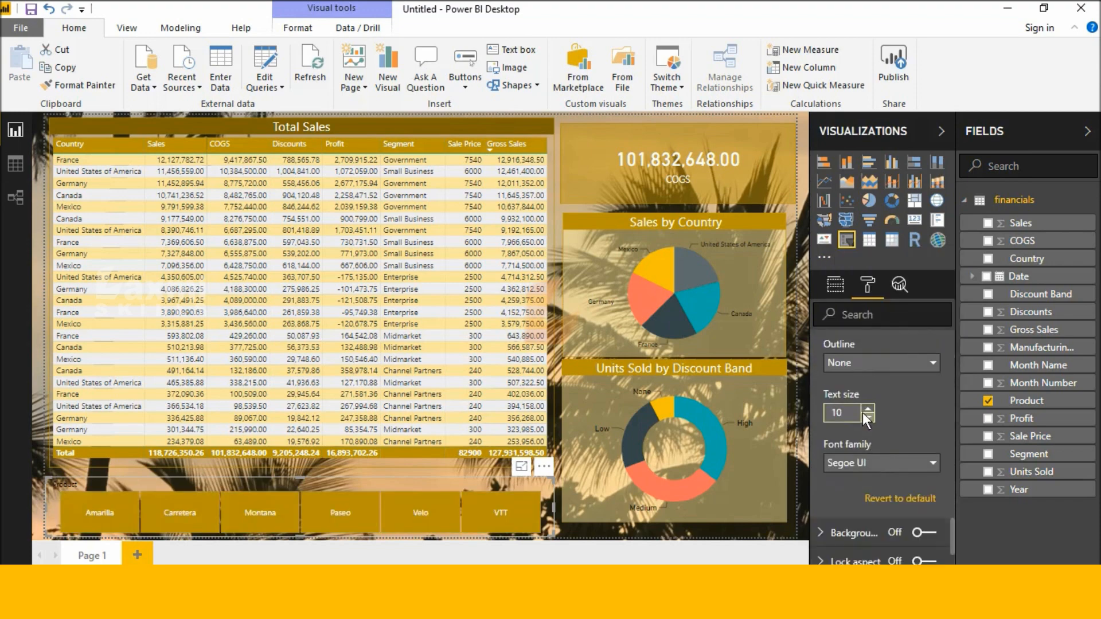
{"action": "left_click", "coordinate": [867, 409]}
{"action": "left_click", "coordinate": [867, 409]}
{"action": "left_click", "coordinate": [867, 409]}
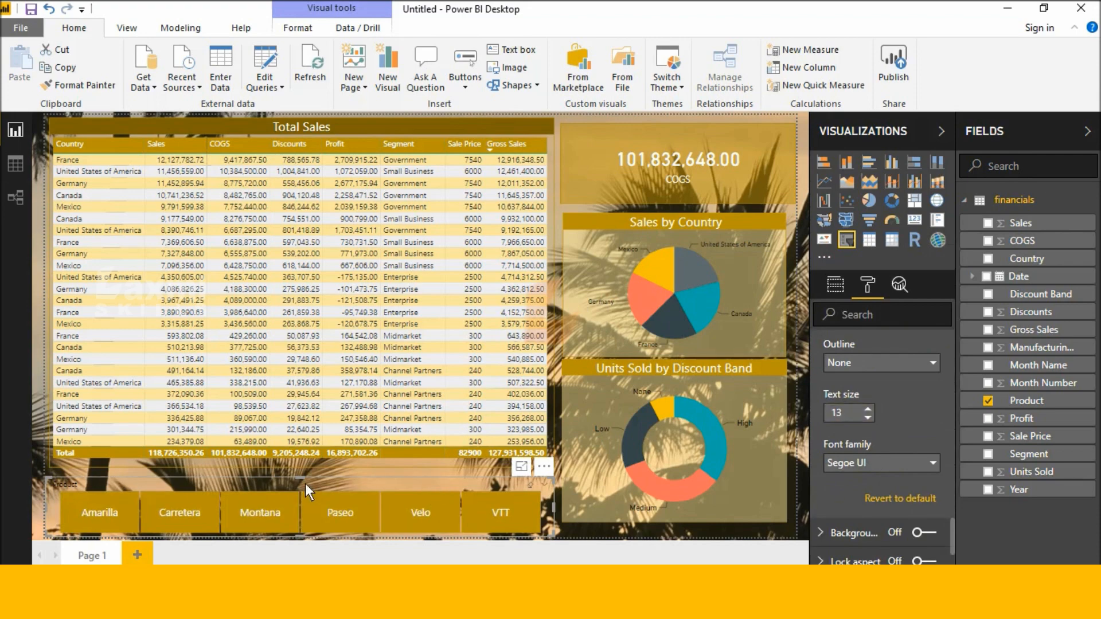
{"action": "left_click_drag", "start_coordinate": [301, 479], "coordinate": [312, 485]}
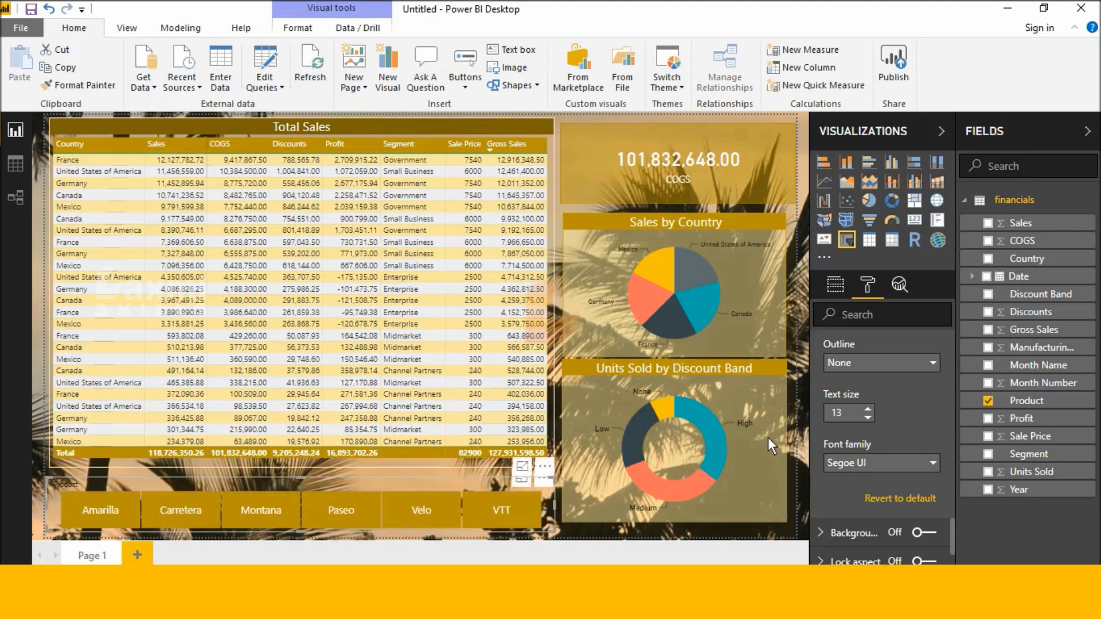
{"action": "scroll", "coordinate": [910, 462], "scroll_direction": "down", "scroll_amount": 3}
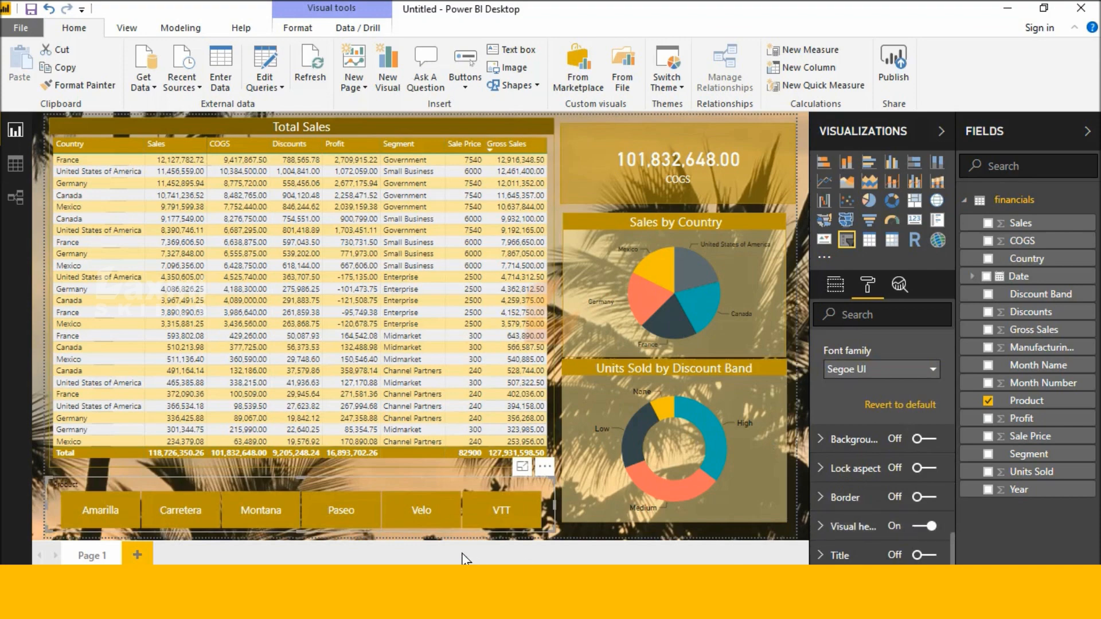
Test the Product slicer by filtering the report on Paseo and Montana and clearing Montana again
{"action": "left_click", "coordinate": [333, 508]}
{"action": "left_click", "coordinate": [257, 506], "text": "ctrl"}
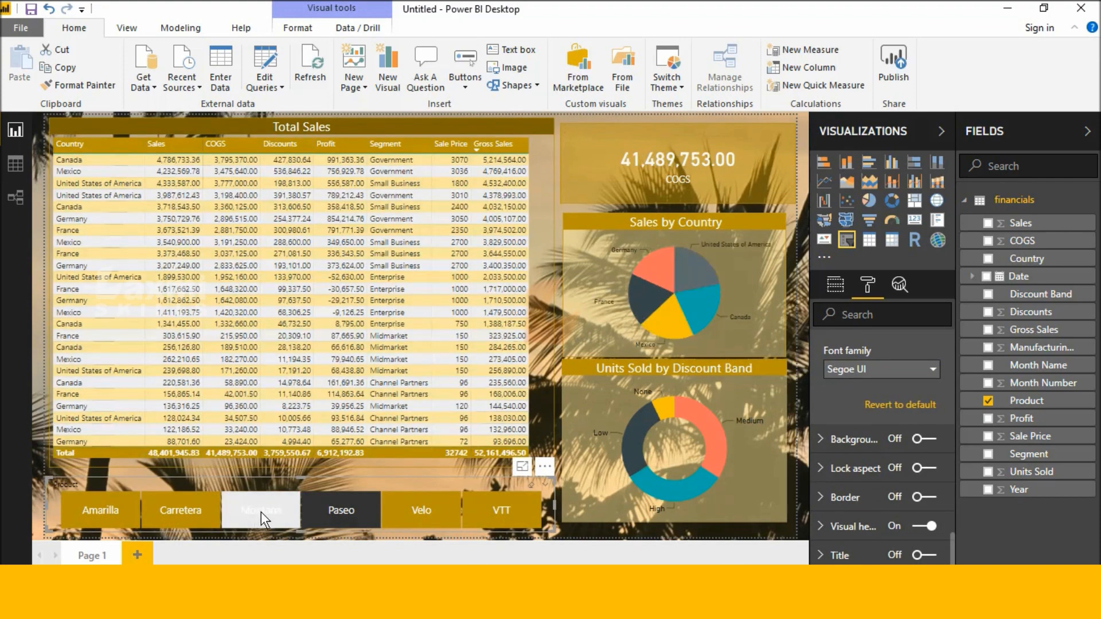
{"action": "left_click", "coordinate": [274, 515], "text": "ctrl"}
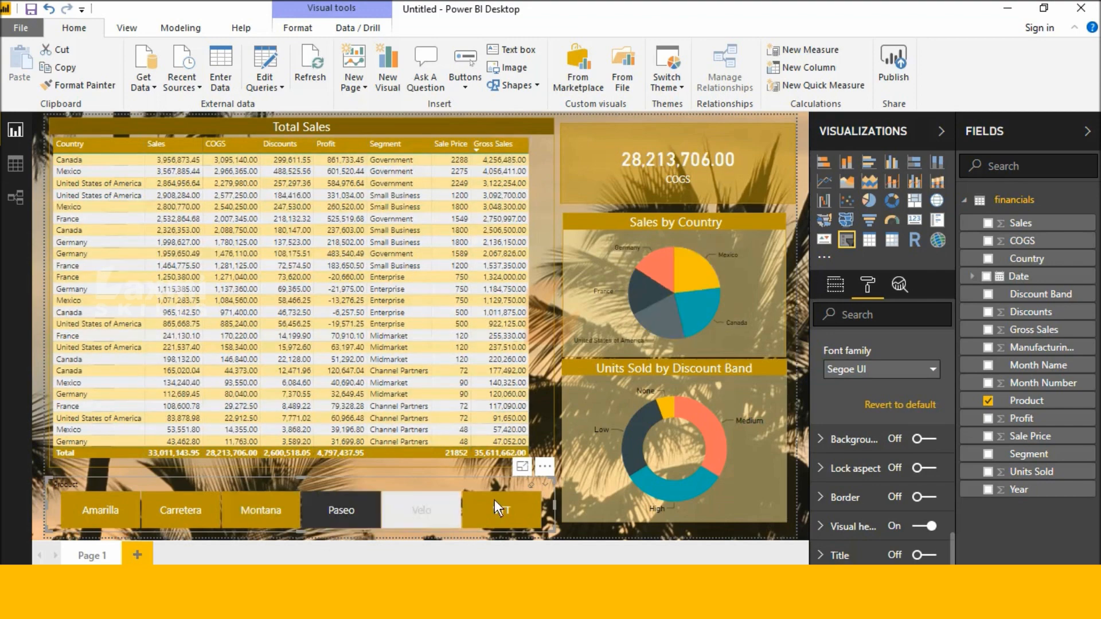
Swap the layout so the Product slicer sits above the Total Sales table, and deselect the visuals
{"action": "left_click_drag", "start_coordinate": [450, 484], "coordinate": [793, 117]}
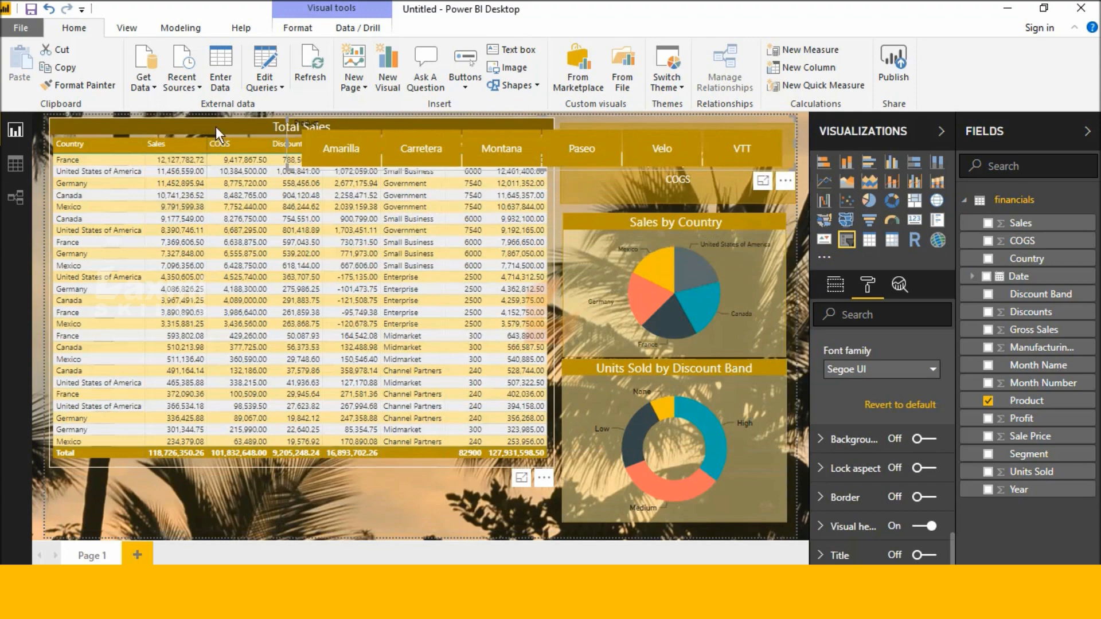
{"action": "left_click_drag", "start_coordinate": [217, 123], "coordinate": [211, 215]}
{"action": "left_click_drag", "start_coordinate": [442, 125], "coordinate": [190, 132]}
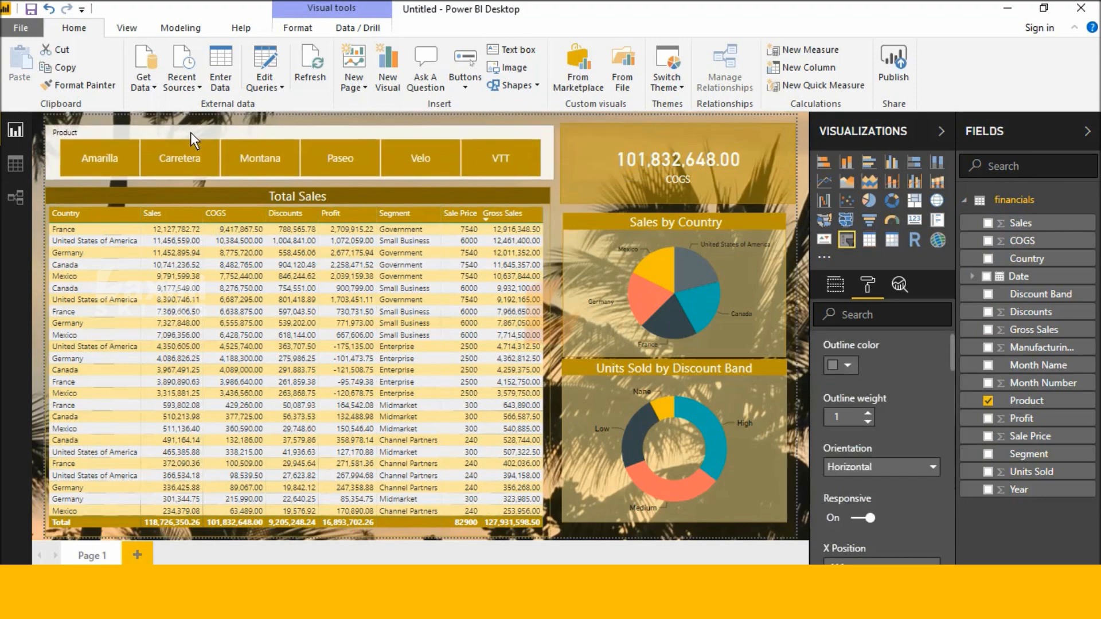
{"action": "left_click", "coordinate": [556, 210]}
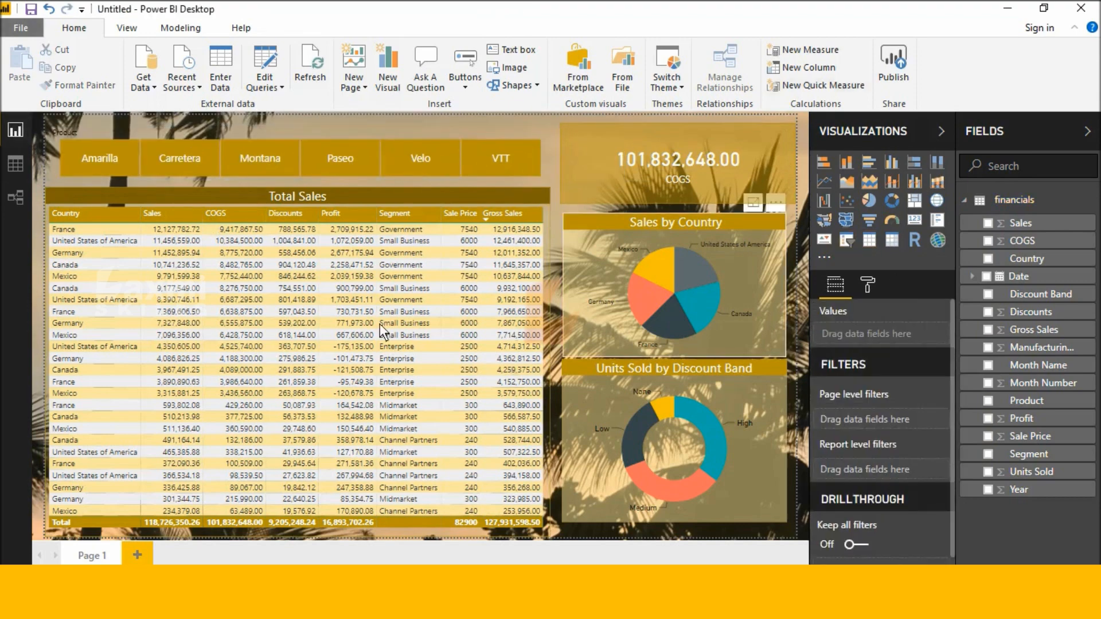
Check multi-selection in the slicer by adding Amarilla, Carretera, Montana and Paseo in turn, and clear them all again
{"action": "left_click", "coordinate": [109, 153]}
{"action": "left_click", "coordinate": [173, 164], "text": "ctrl"}
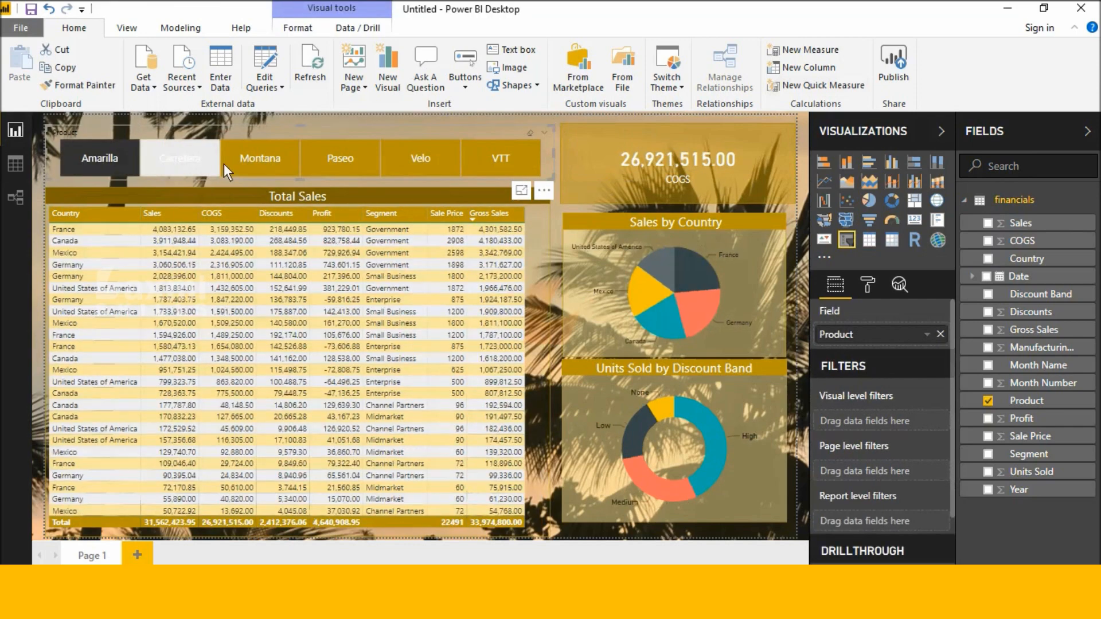
{"action": "left_click", "coordinate": [253, 161], "text": "ctrl"}
{"action": "left_click", "coordinate": [323, 163], "text": "ctrl"}
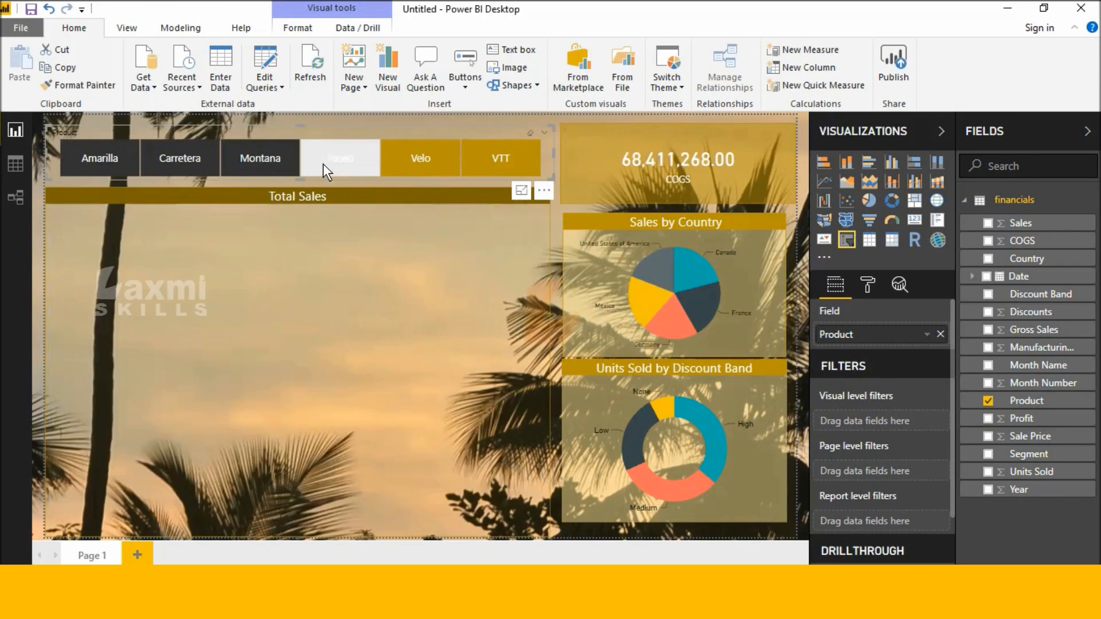
{"action": "left_click", "coordinate": [323, 163], "text": "ctrl"}
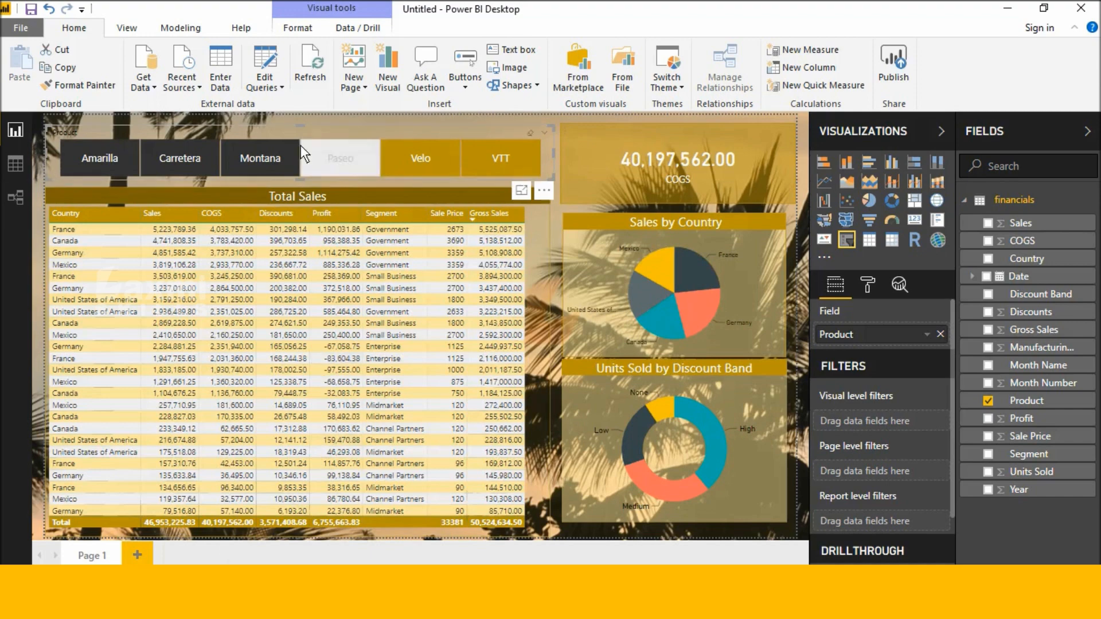
{"action": "left_click", "coordinate": [261, 159], "text": "ctrl"}
{"action": "left_click", "coordinate": [176, 157], "text": "ctrl"}
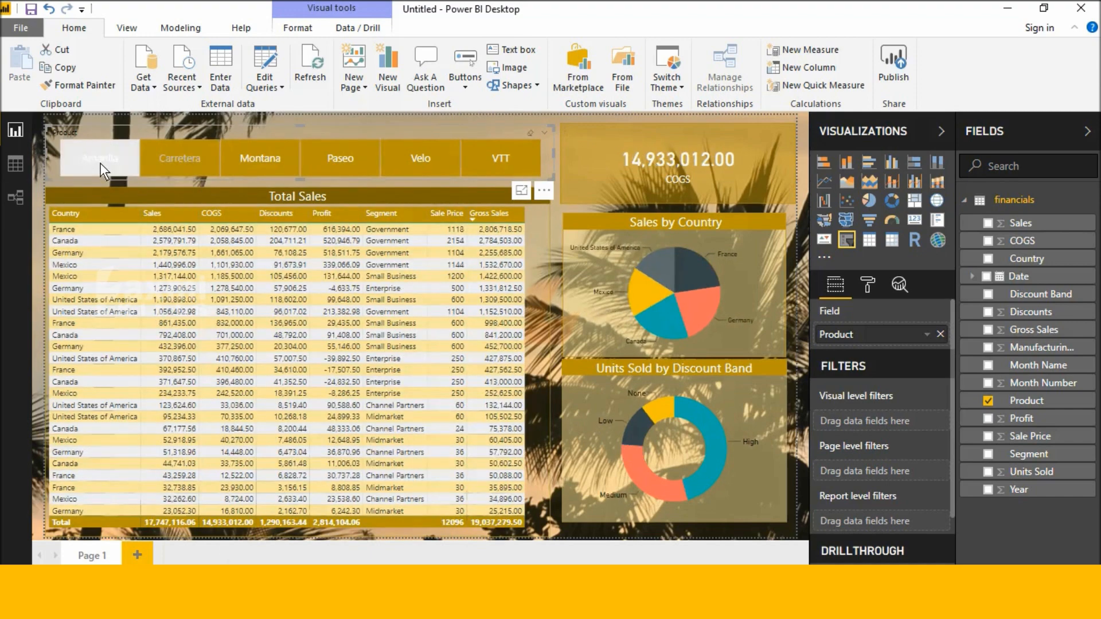
{"action": "left_click", "coordinate": [101, 162], "text": "ctrl"}
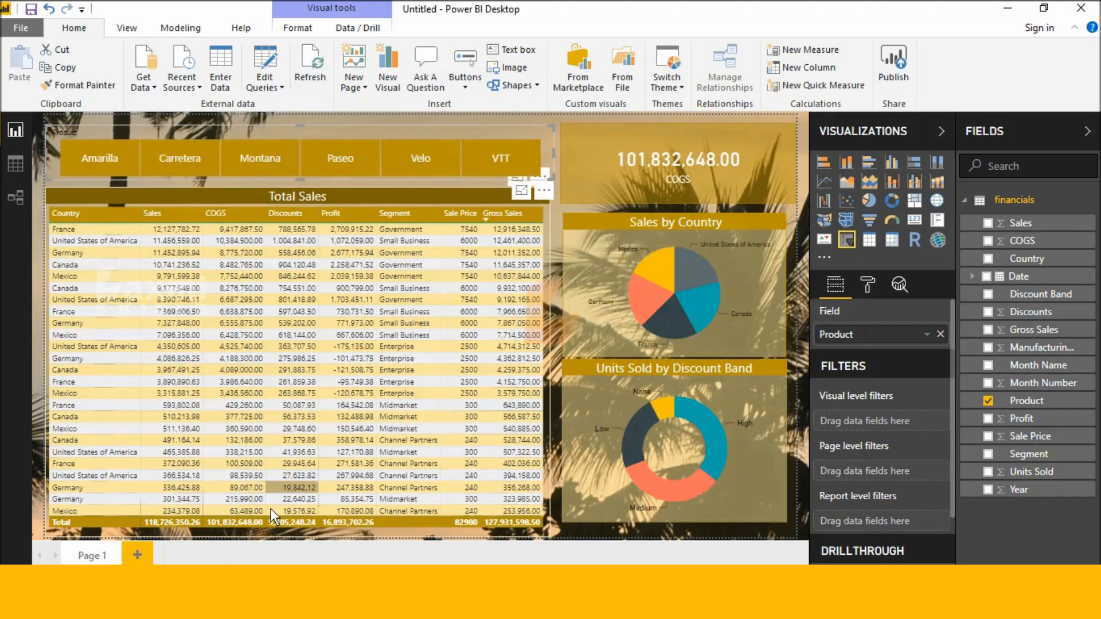
Add a second report page and insert a line chart enlarged to the page's full height and about half its width
{"action": "left_click", "coordinate": [137, 555]}
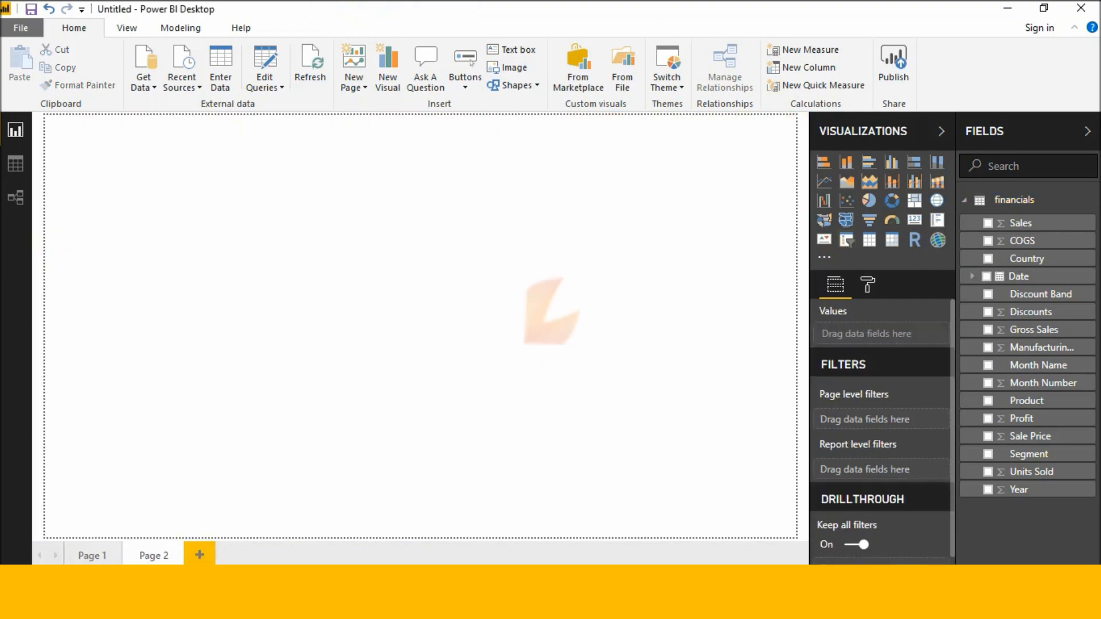
{"action": "left_click", "coordinate": [824, 182]}
{"action": "left_click_drag", "start_coordinate": [214, 279], "coordinate": [455, 535]}
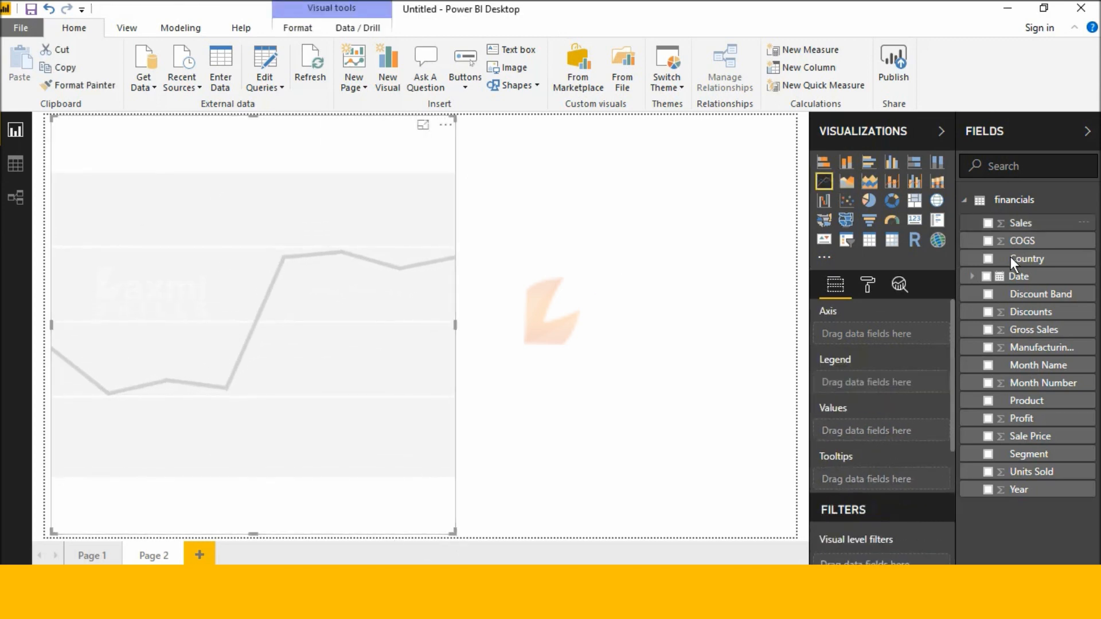
Plot Gross Sales, Discounts, Manufacturing Price, COGS and Sales by Product in the line chart
{"action": "left_click", "coordinate": [989, 400]}
{"action": "left_click", "coordinate": [988, 330]}
{"action": "left_click", "coordinate": [988, 314]}
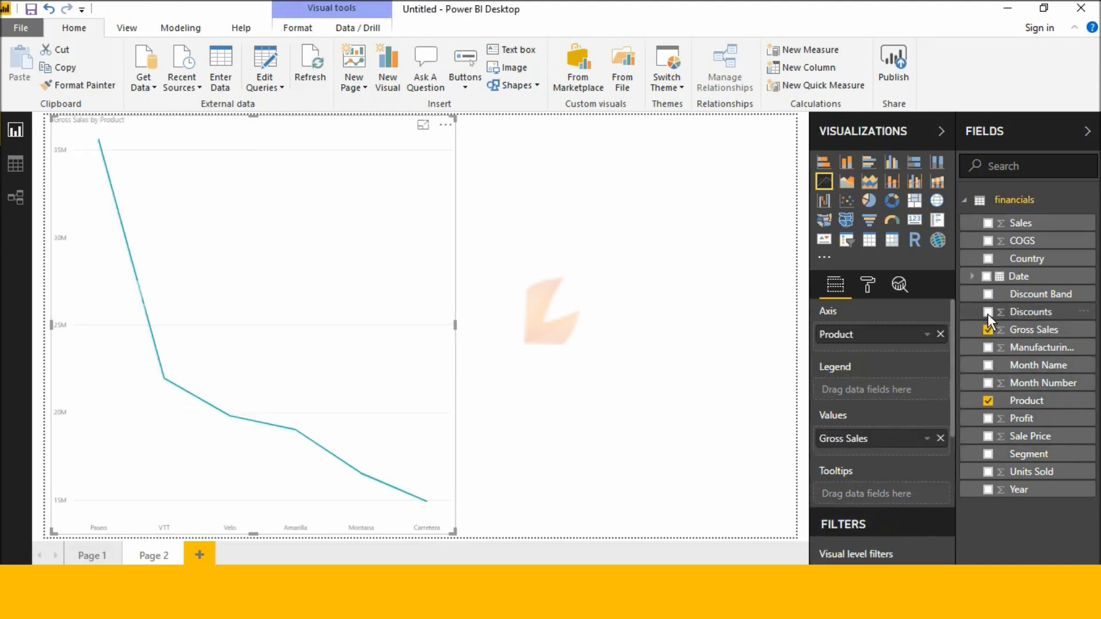
{"action": "left_click", "coordinate": [987, 348]}
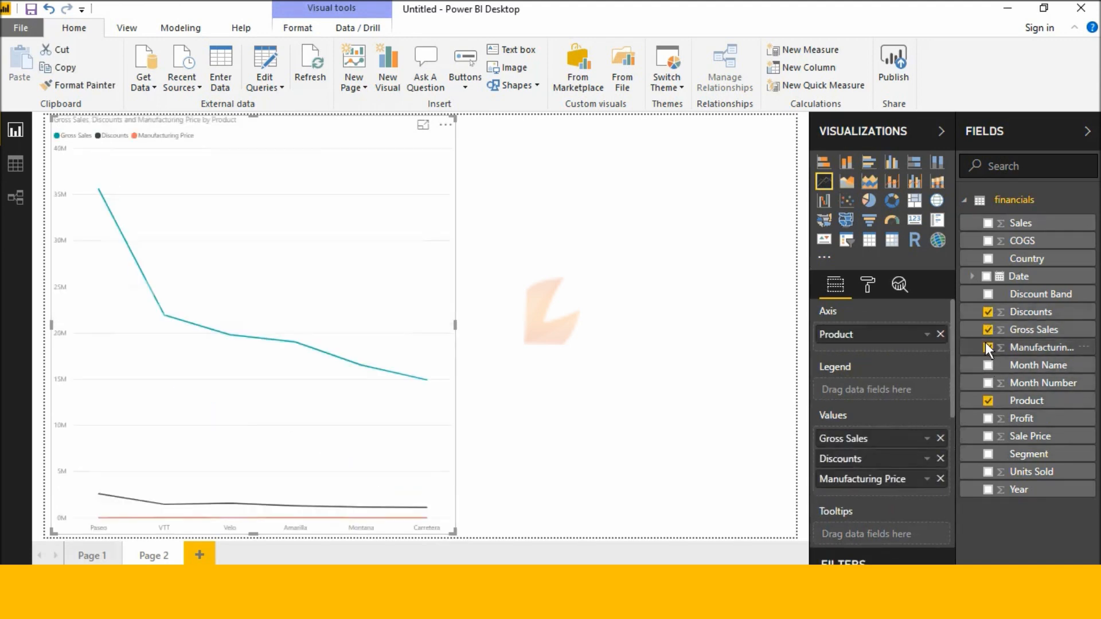
{"action": "left_click", "coordinate": [986, 240]}
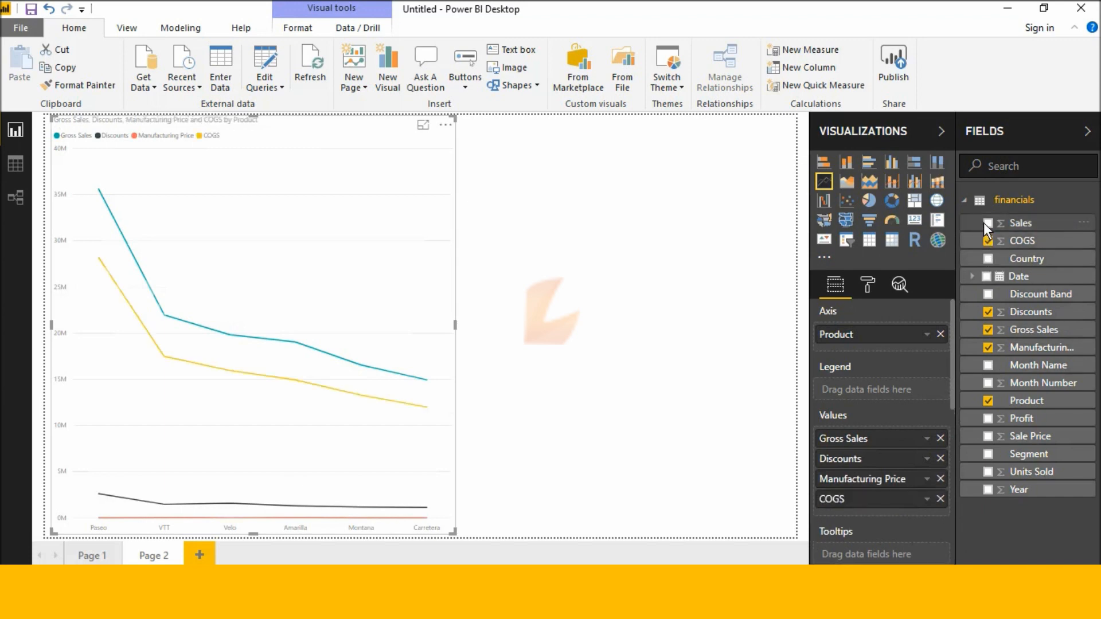
{"action": "left_click", "coordinate": [987, 222]}
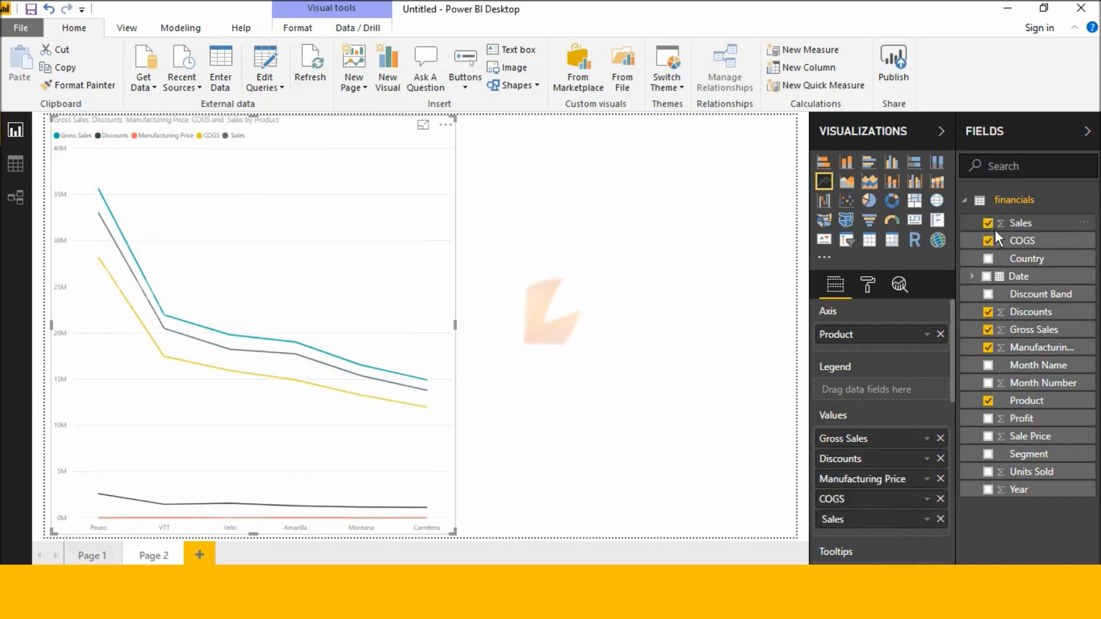
Remove Manufacturing Price and Discounts from the line chart, keeping COGS, Sales and Gross Sales as values
{"action": "left_click", "coordinate": [988, 348]}
{"action": "left_click", "coordinate": [989, 330]}
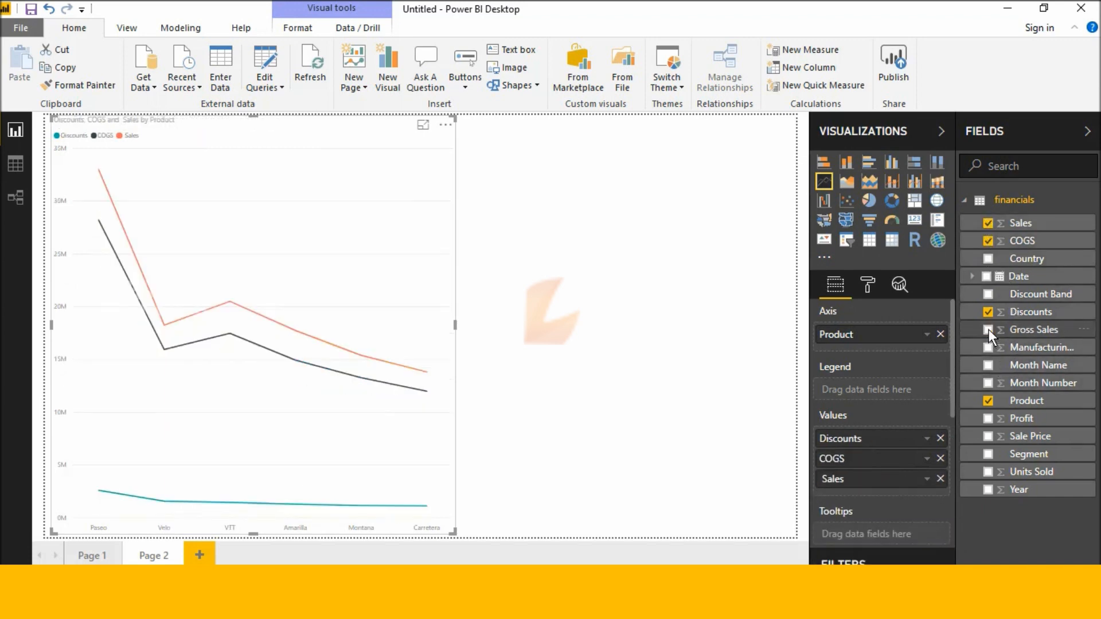
{"action": "left_click", "coordinate": [988, 329]}
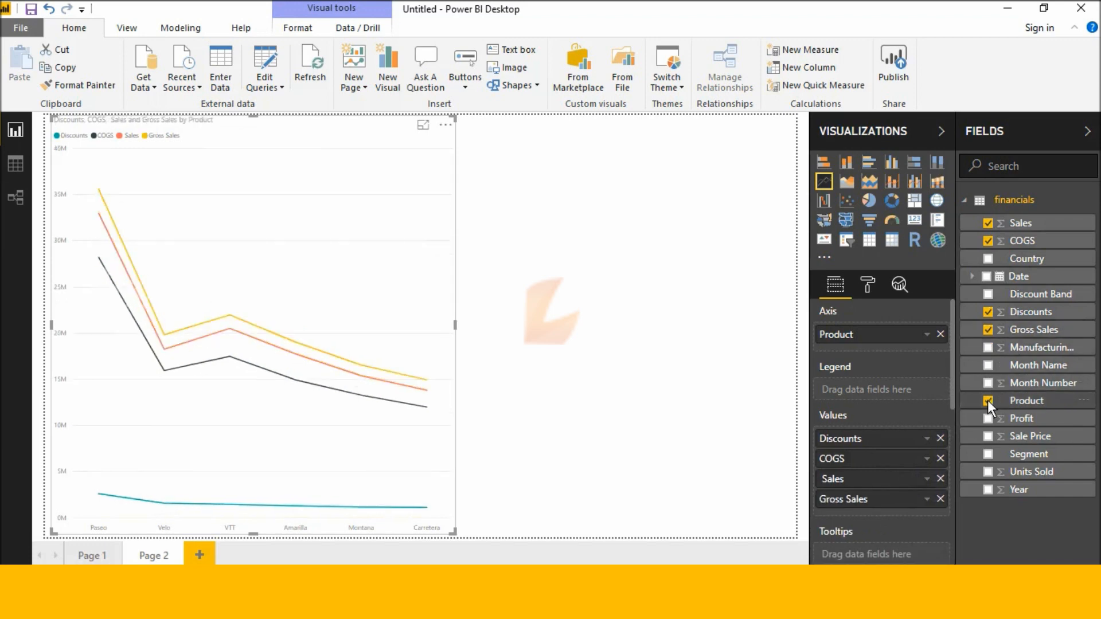
{"action": "left_click", "coordinate": [988, 312]}
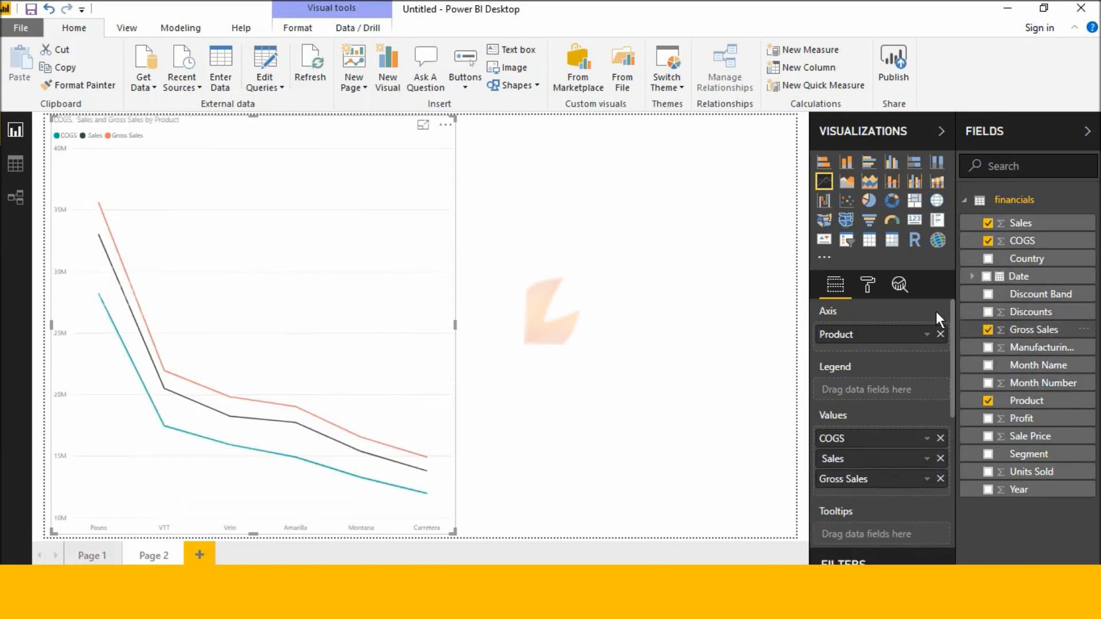
Turn on the line chart's background in its formatting options
{"action": "left_click", "coordinate": [874, 290]}
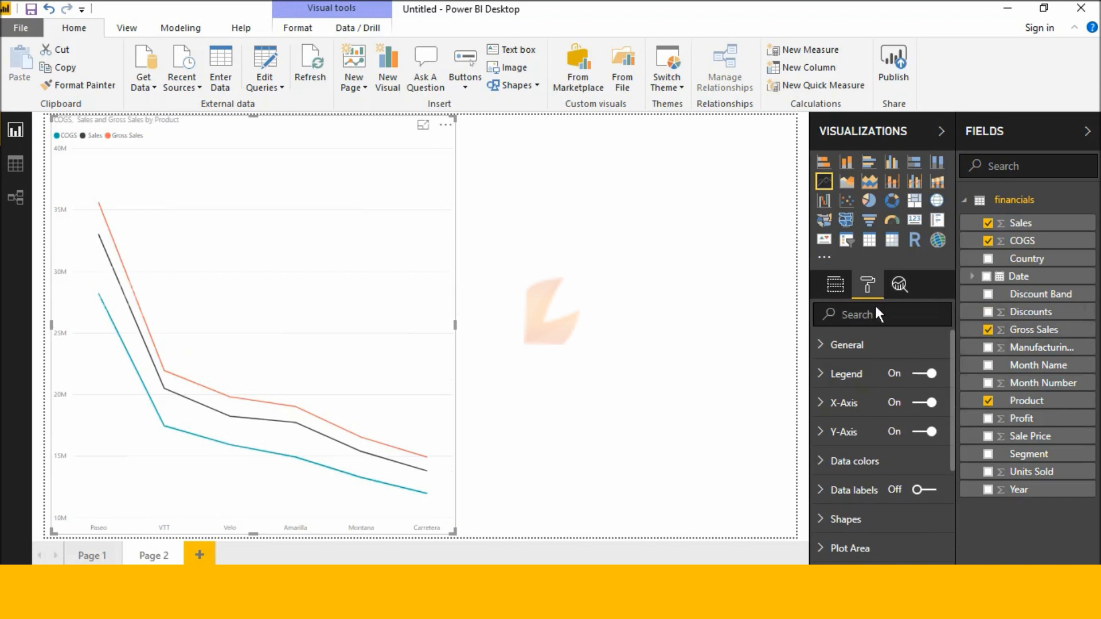
{"action": "scroll", "coordinate": [875, 337], "scroll_direction": "down", "scroll_amount": 2}
{"action": "scroll", "coordinate": [875, 339], "scroll_direction": "down", "scroll_amount": 2}
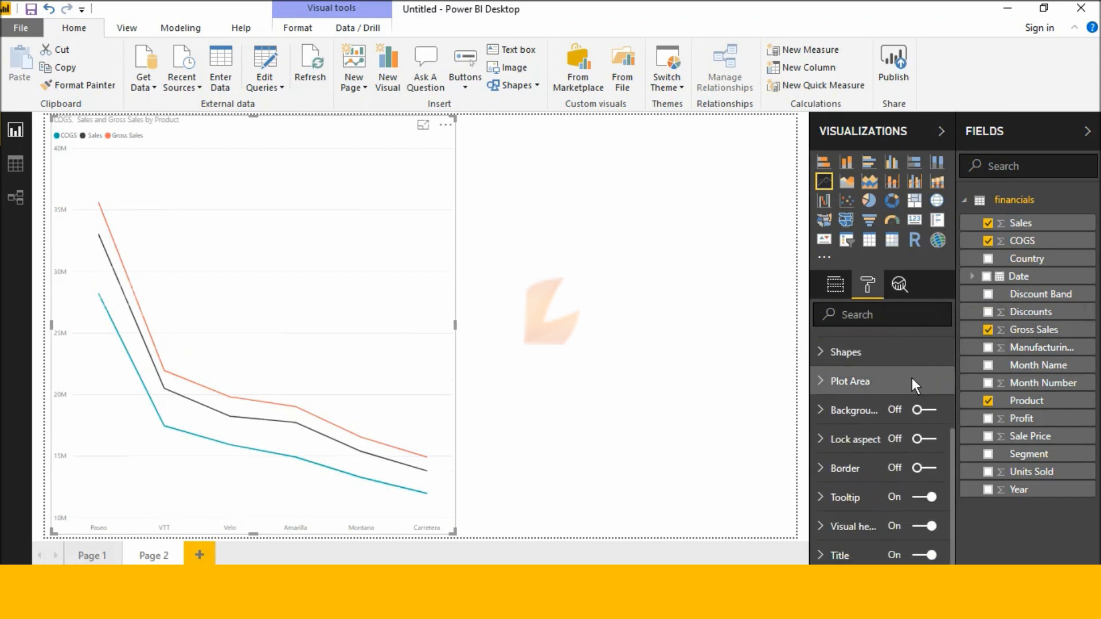
{"action": "left_click", "coordinate": [923, 411]}
{"action": "scroll", "coordinate": [920, 411], "scroll_direction": "up", "scroll_amount": 2}
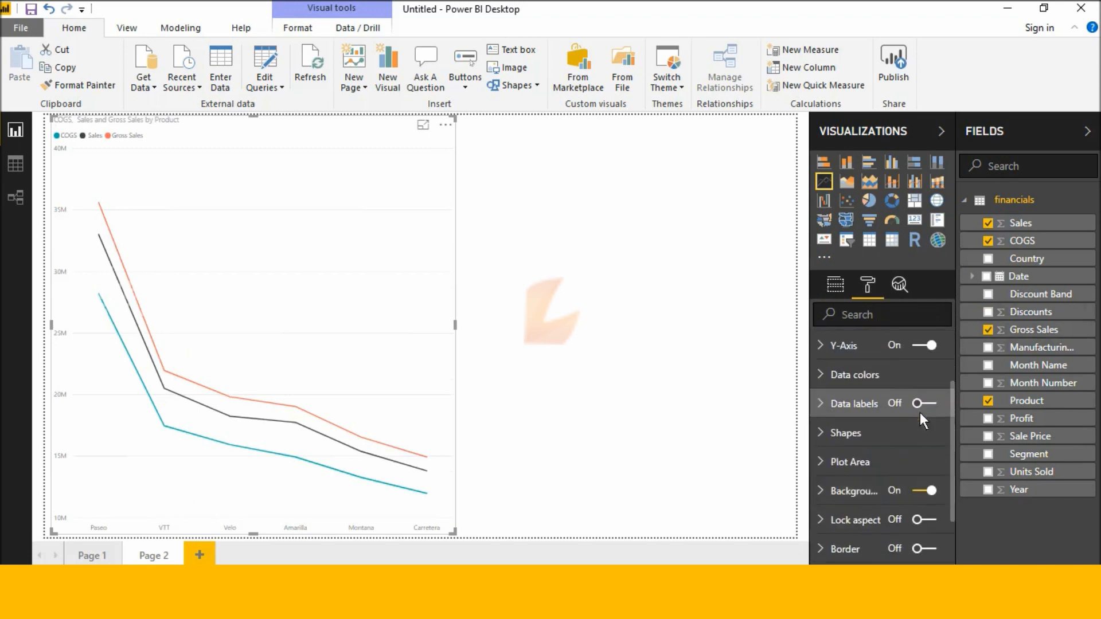
Turn on data labels for the line chart and set their text color to black
{"action": "left_click", "coordinate": [917, 400]}
{"action": "left_click", "coordinate": [916, 405]}
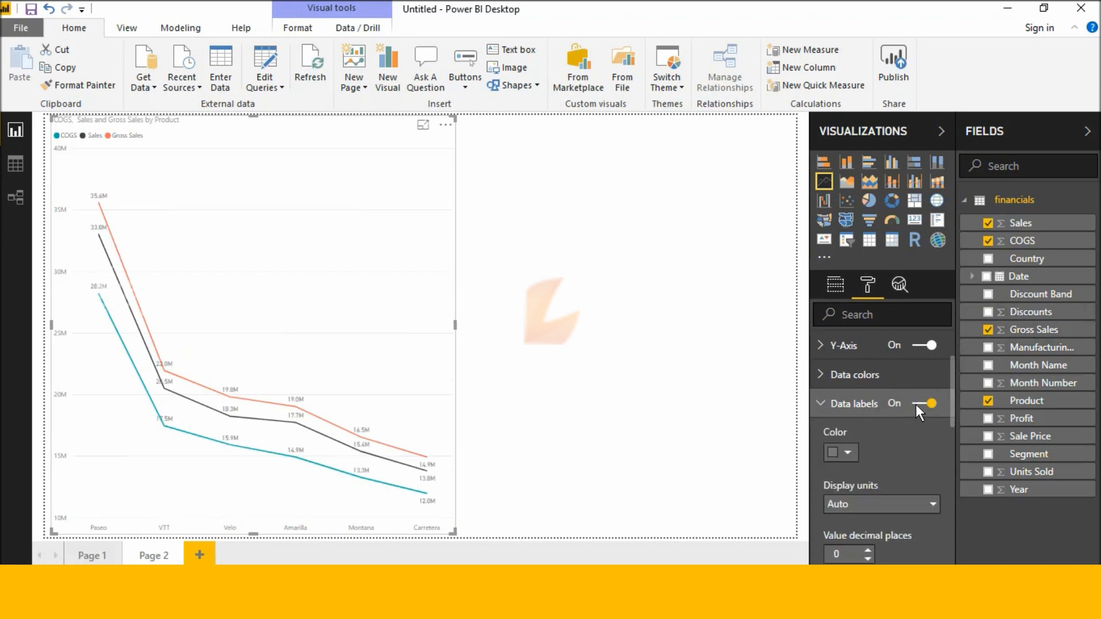
{"action": "left_click", "coordinate": [824, 409]}
{"action": "left_click", "coordinate": [823, 404]}
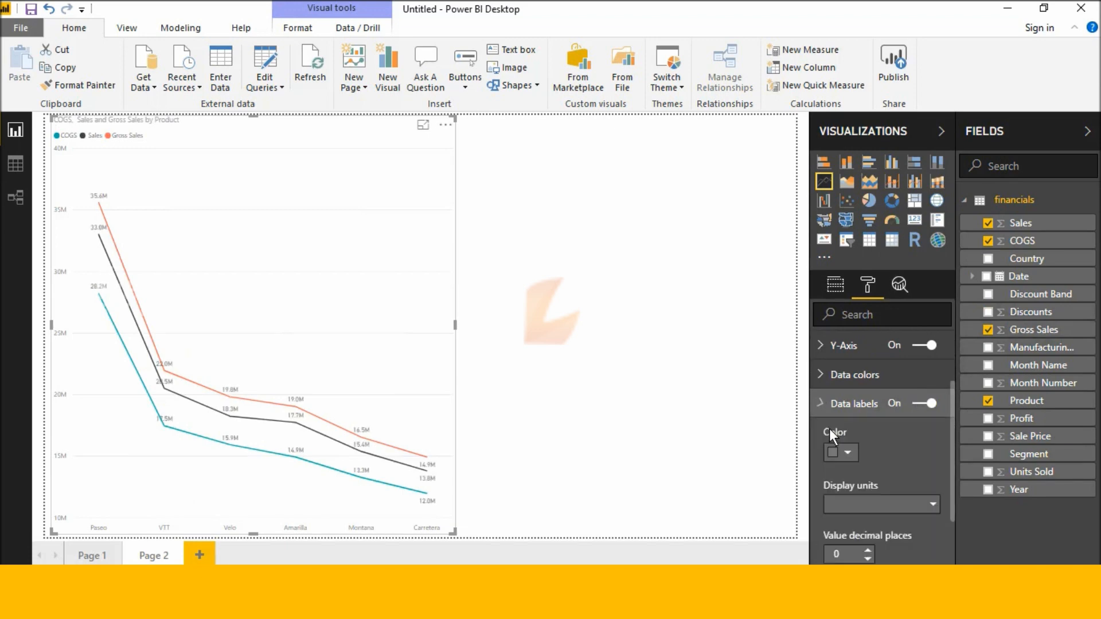
{"action": "left_click", "coordinate": [848, 453]}
{"action": "left_click", "coordinate": [900, 475]}
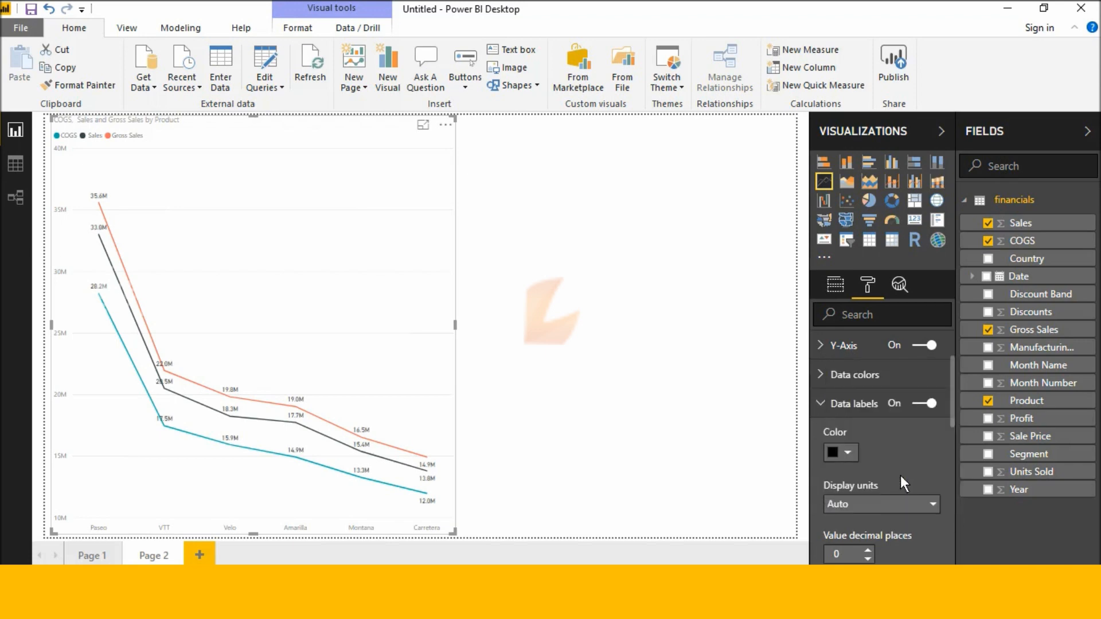
Show a black background behind the line chart's data labels with 0% transparency
{"action": "scroll", "coordinate": [893, 470], "scroll_direction": "down", "scroll_amount": 5}
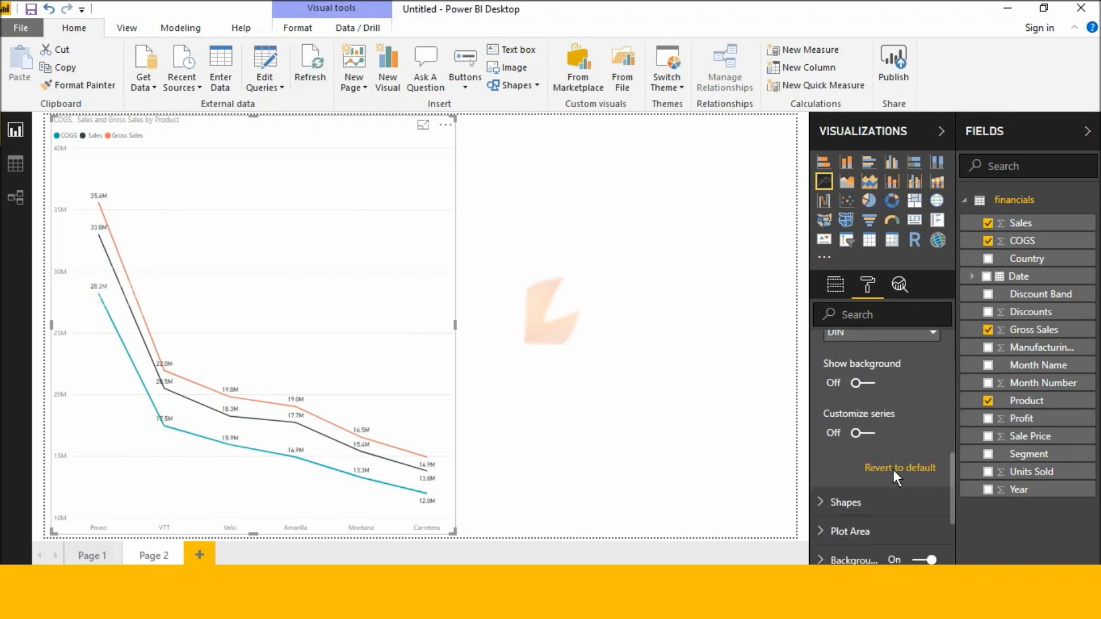
{"action": "left_click", "coordinate": [866, 383]}
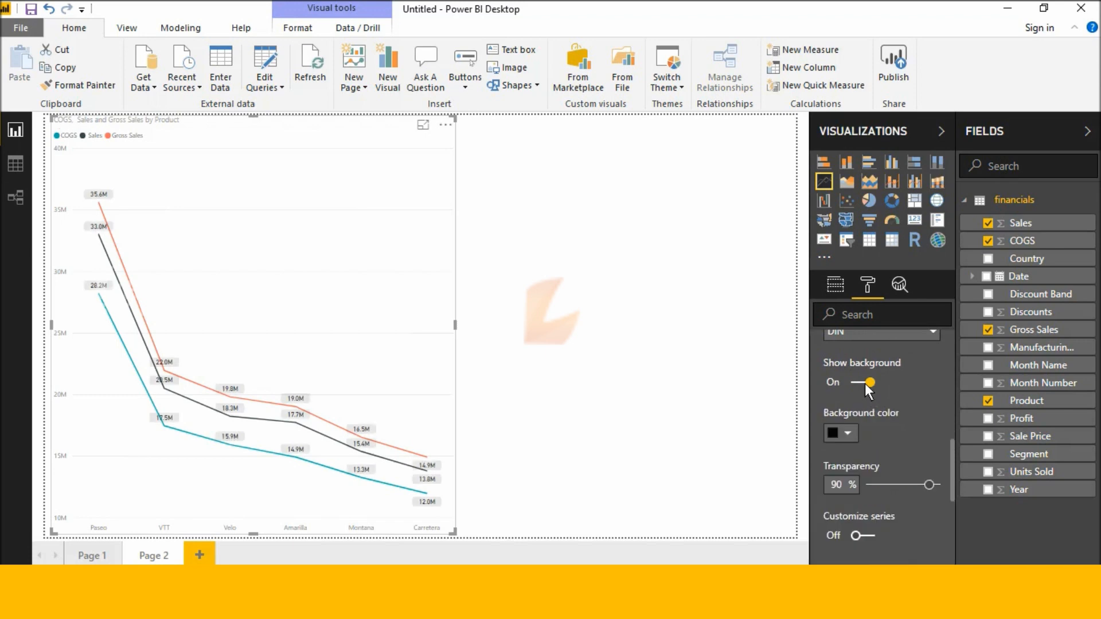
{"action": "left_click", "coordinate": [852, 442]}
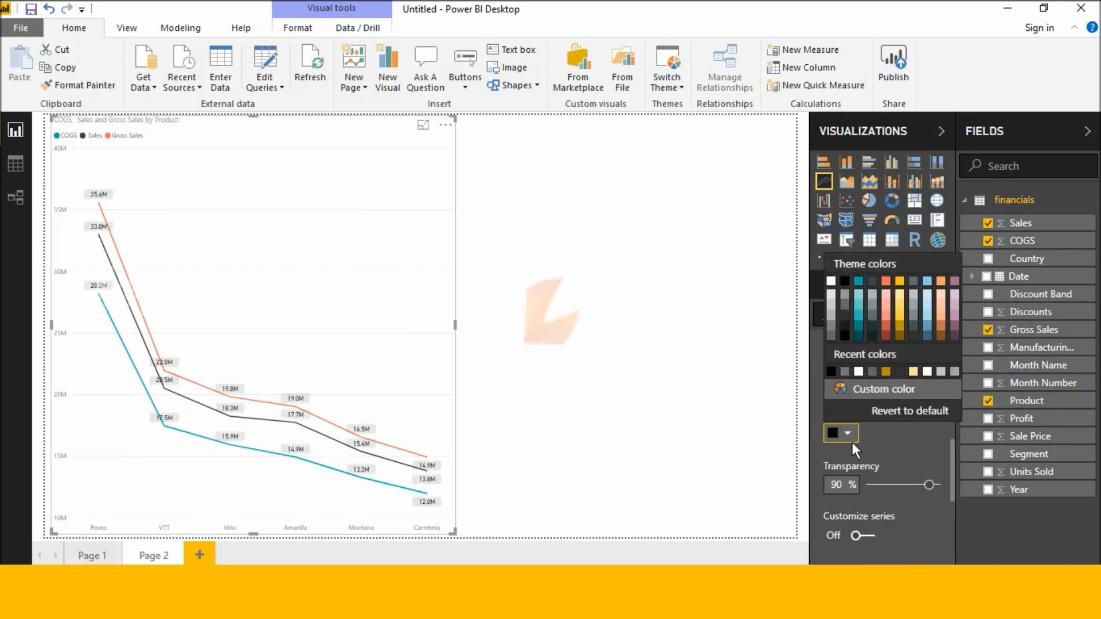
{"action": "left_click", "coordinate": [833, 374]}
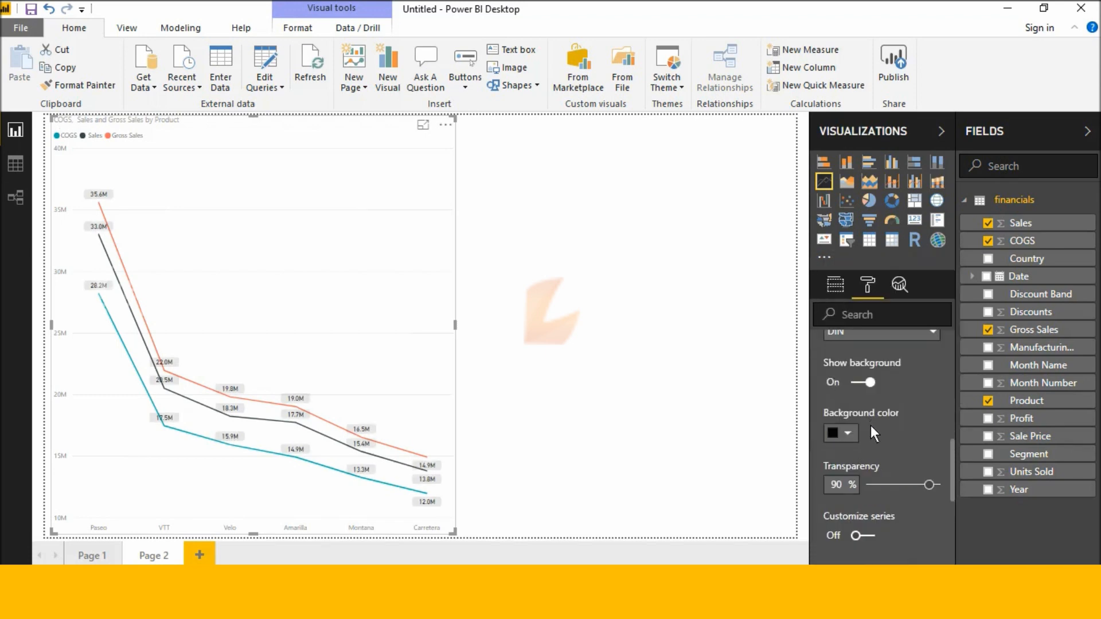
{"action": "left_click_drag", "start_coordinate": [936, 492], "coordinate": [859, 494]}
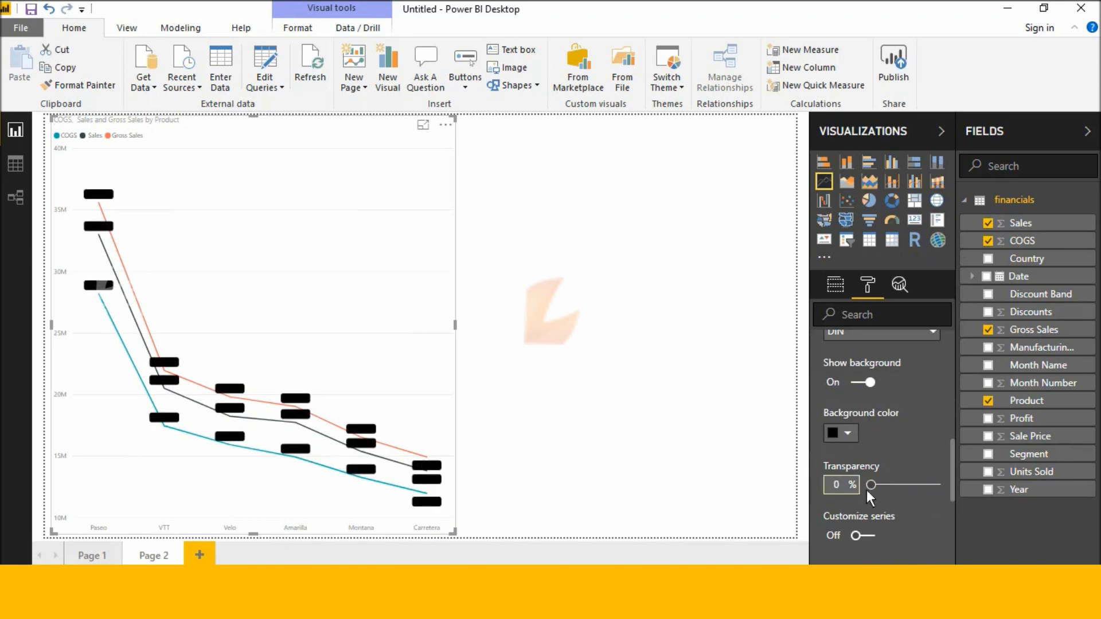
Change the data labels' text color to white and their background color to dark gold
{"action": "scroll", "coordinate": [872, 486], "scroll_direction": "up", "scroll_amount": 2}
{"action": "scroll", "coordinate": [872, 486], "scroll_direction": "up", "scroll_amount": 3}
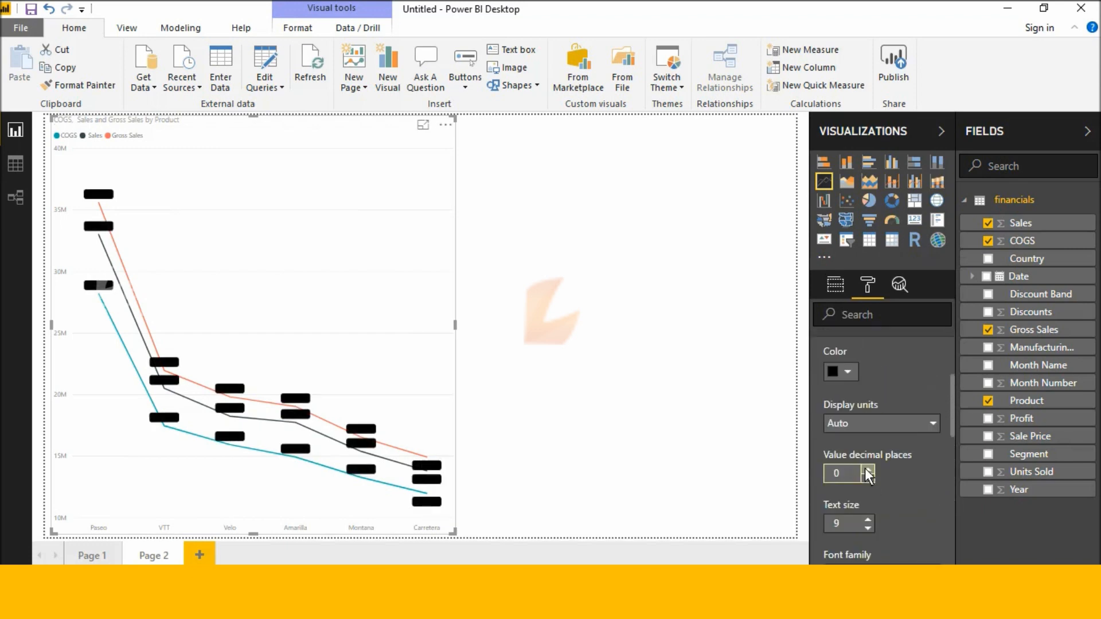
{"action": "left_click", "coordinate": [845, 372]}
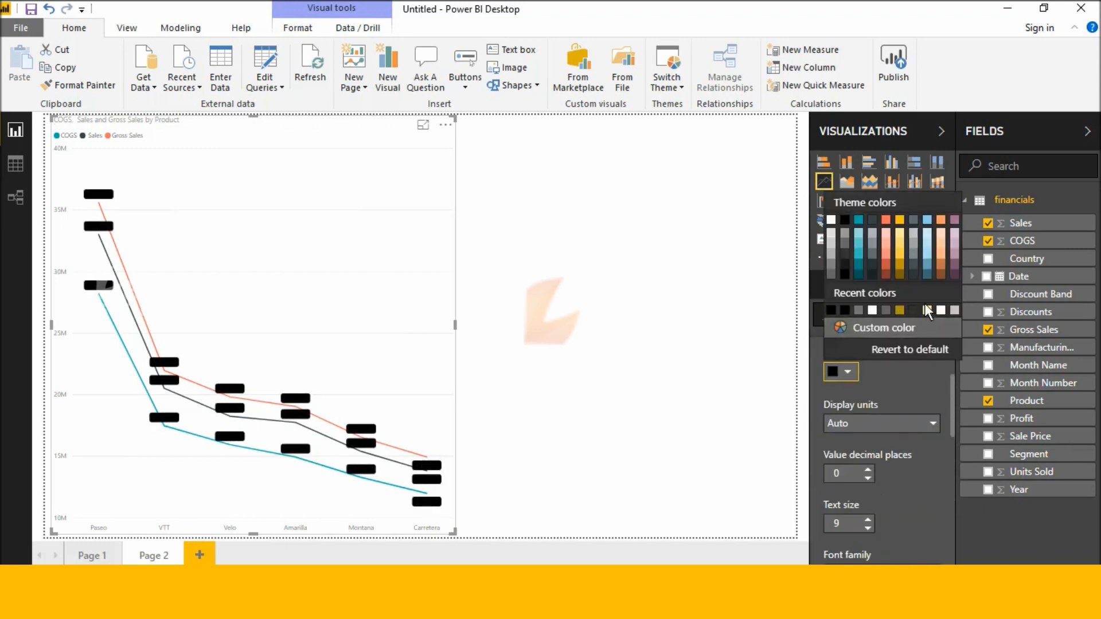
{"action": "left_click", "coordinate": [941, 310]}
{"action": "scroll", "coordinate": [876, 424], "scroll_direction": "down", "scroll_amount": 5}
{"action": "left_click", "coordinate": [846, 434]}
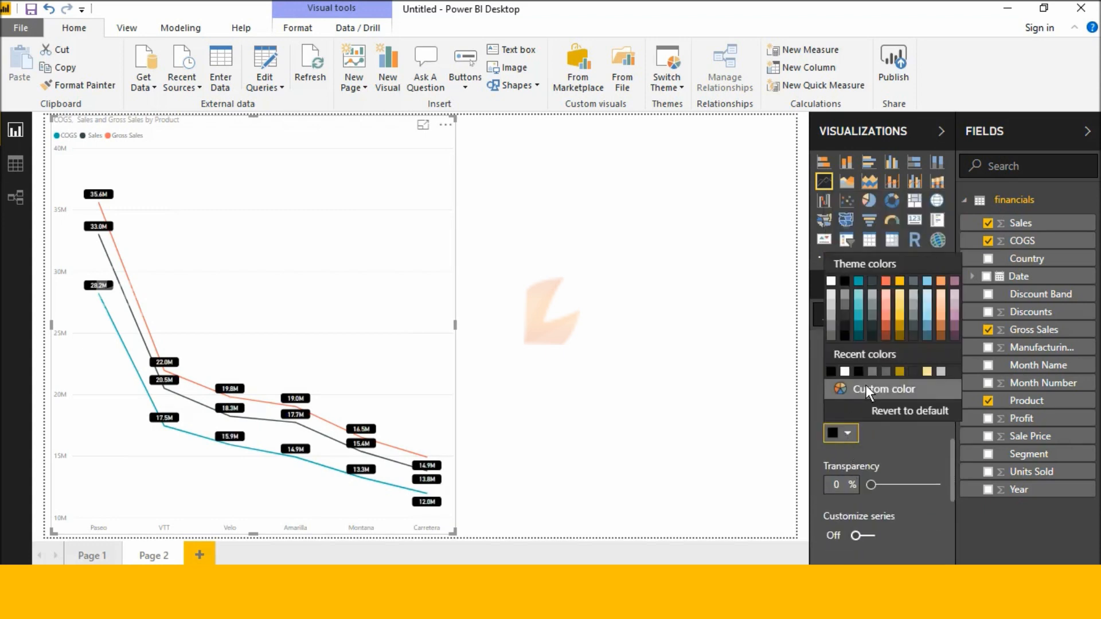
{"action": "left_click", "coordinate": [902, 371]}
Set the line chart's background to light gold with 15% transparency
{"action": "scroll", "coordinate": [865, 426], "scroll_direction": "down", "scroll_amount": 3}
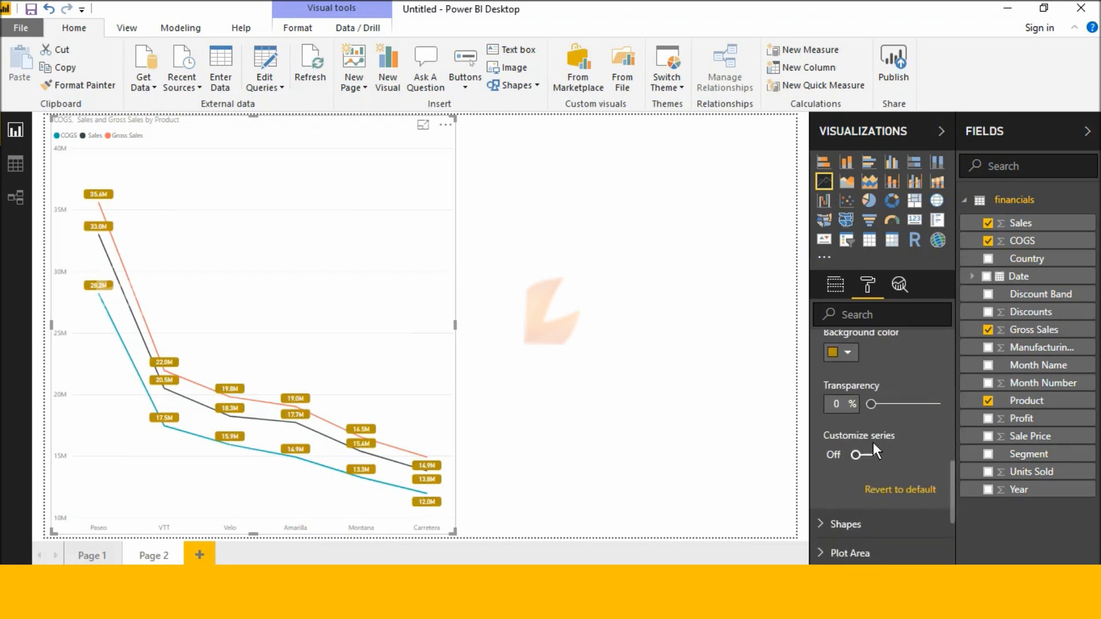
{"action": "scroll", "coordinate": [860, 482], "scroll_direction": "down", "scroll_amount": 3}
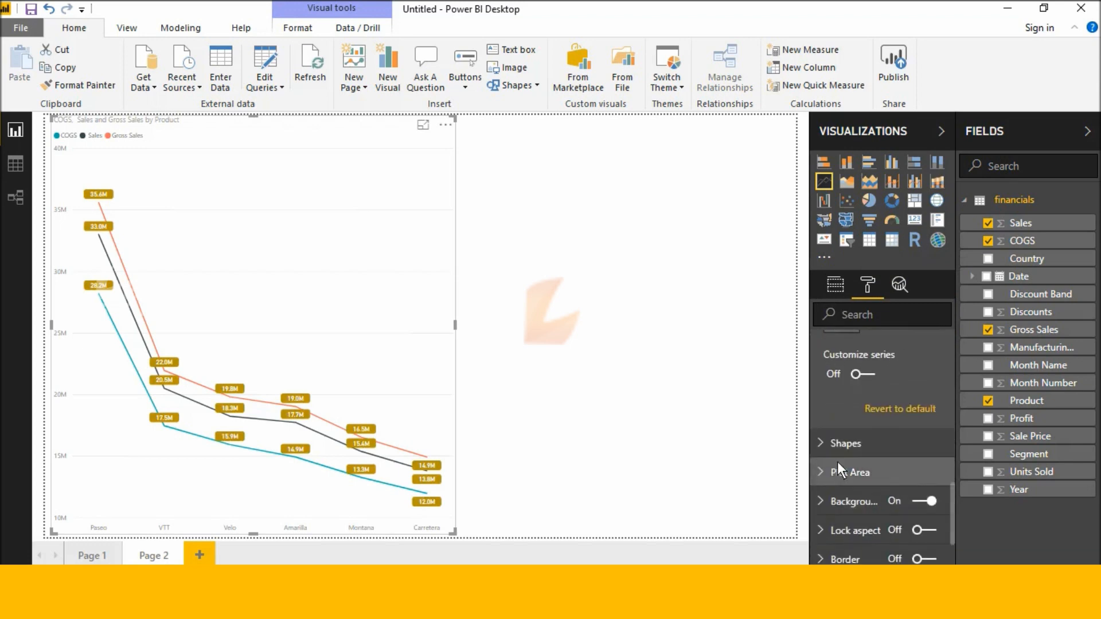
{"action": "scroll", "coordinate": [838, 463], "scroll_direction": "down", "scroll_amount": 3}
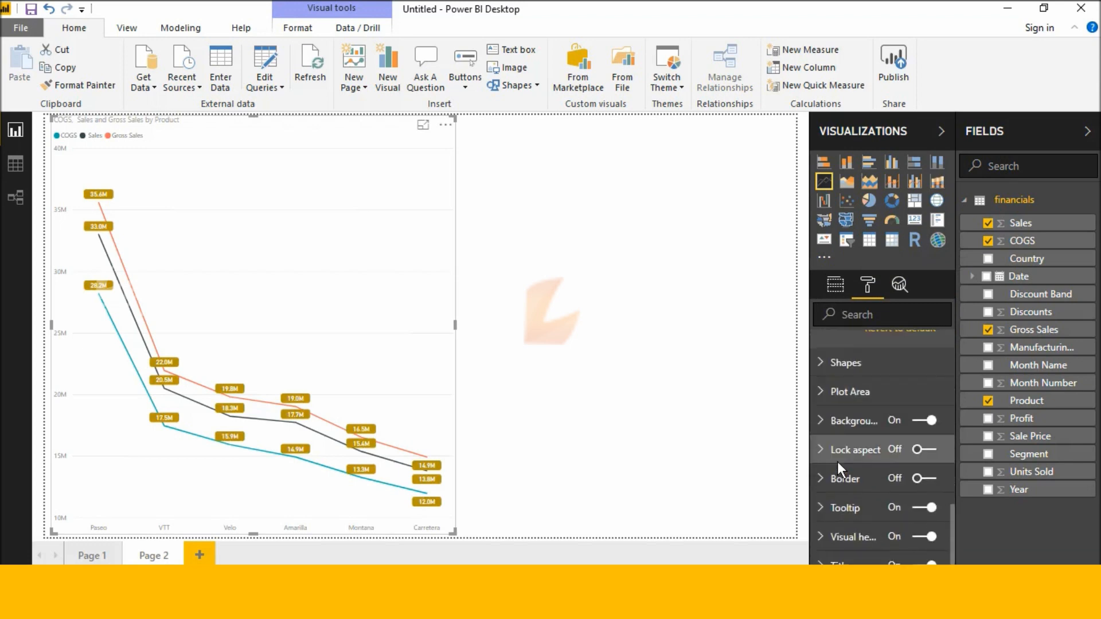
{"action": "left_click", "coordinate": [824, 423]}
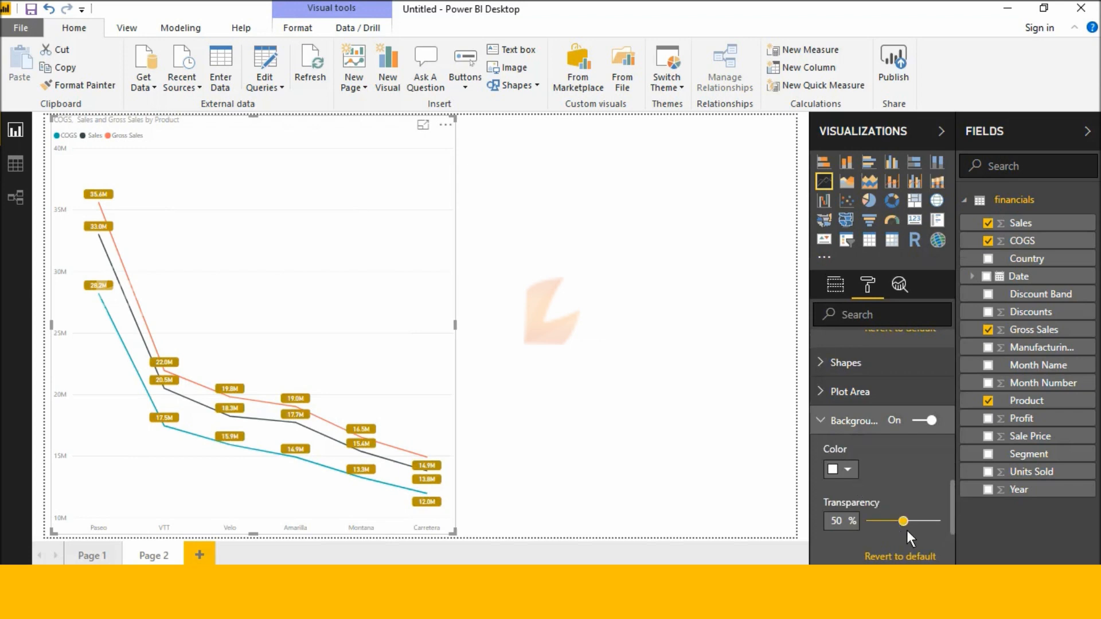
{"action": "left_click", "coordinate": [852, 469]}
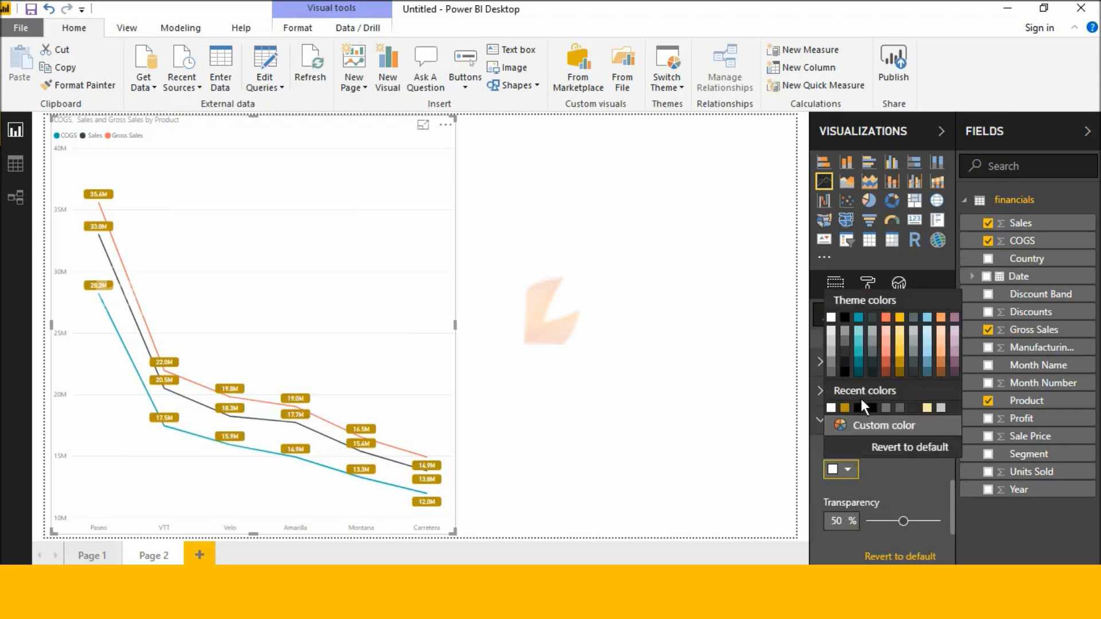
{"action": "left_click", "coordinate": [903, 333]}
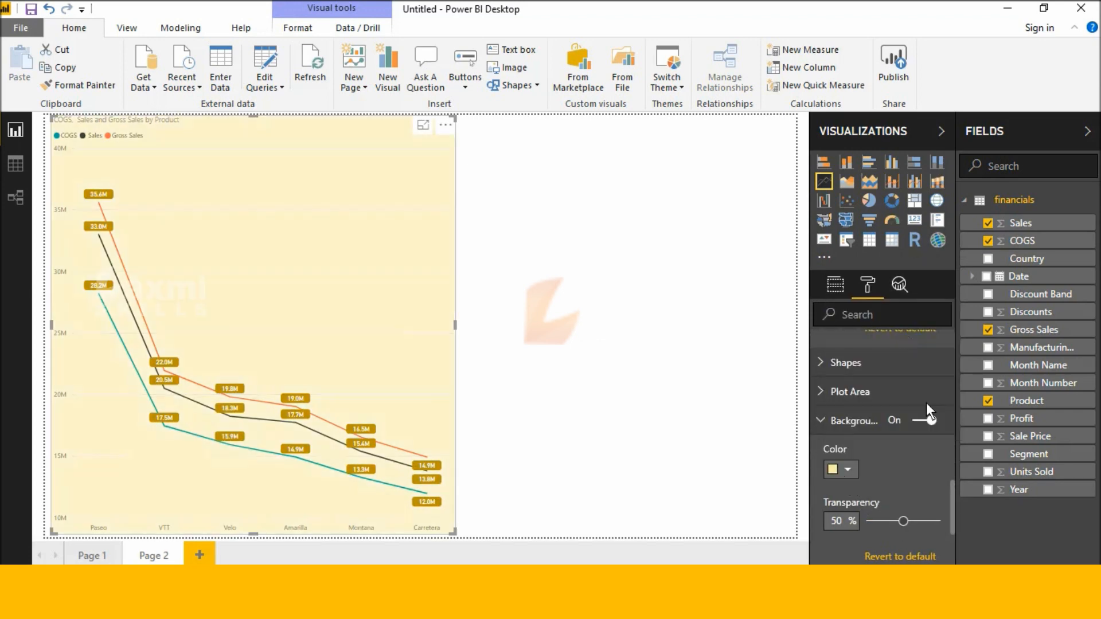
{"action": "left_click_drag", "start_coordinate": [903, 520], "coordinate": [881, 524]}
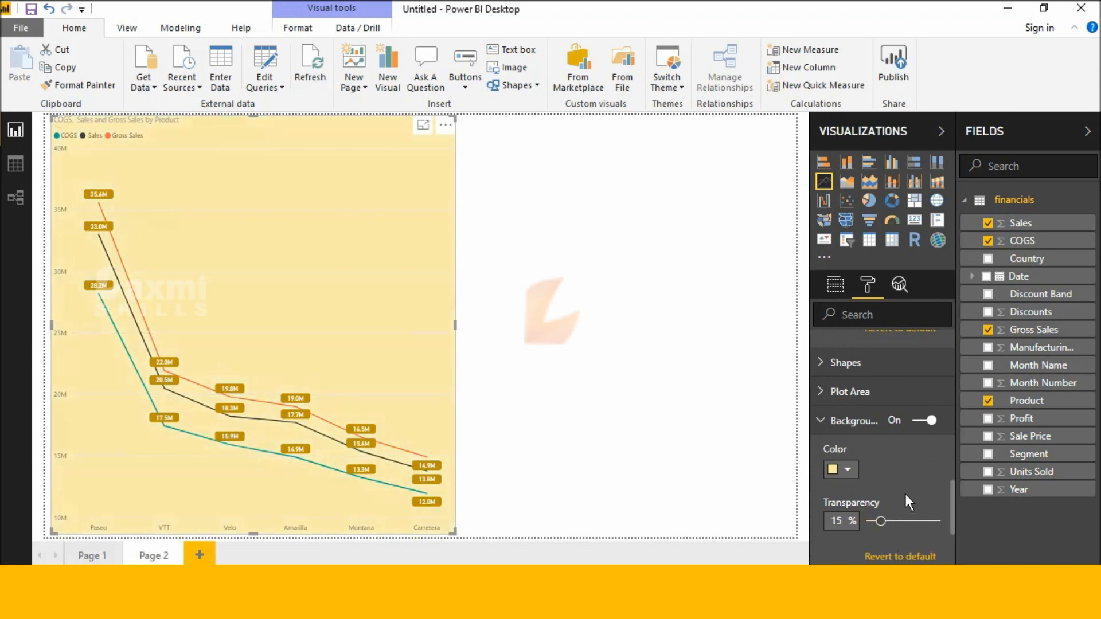
Turn on the line chart's border and color it dark gold
{"action": "scroll", "coordinate": [903, 494], "scroll_direction": "down", "scroll_amount": 3}
{"action": "left_click", "coordinate": [913, 465]}
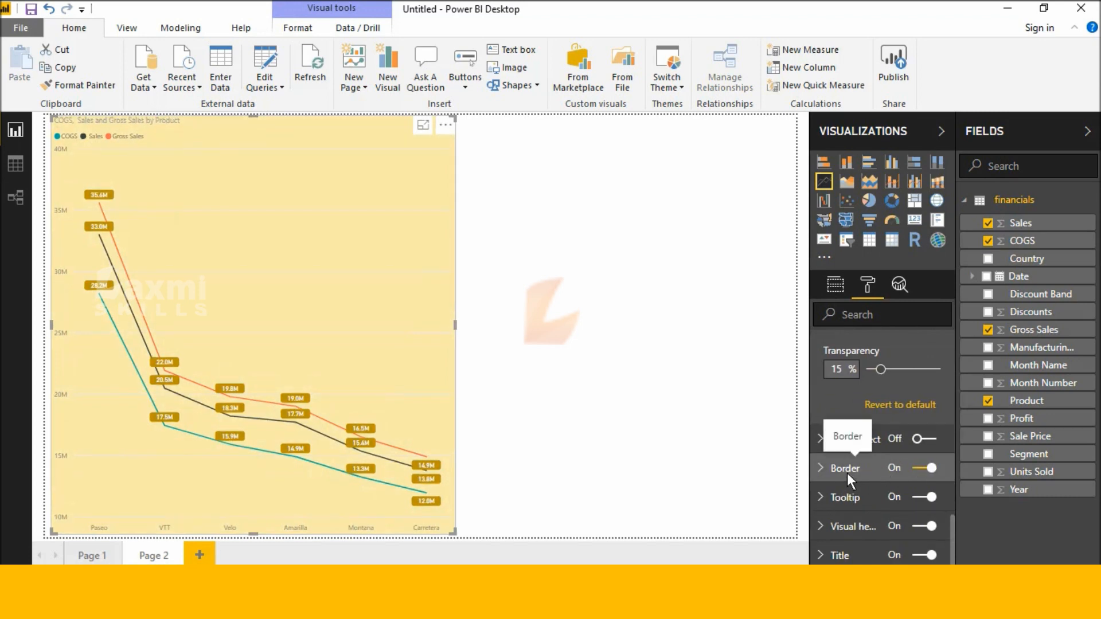
{"action": "left_click", "coordinate": [847, 473]}
{"action": "left_click", "coordinate": [843, 425]}
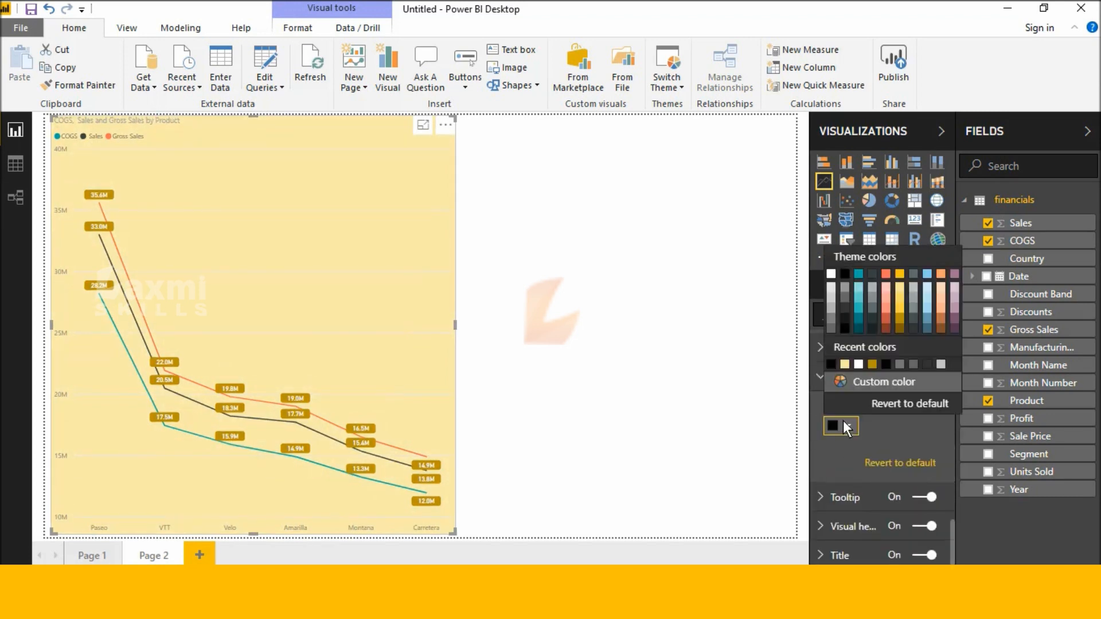
{"action": "left_click", "coordinate": [873, 364]}
Set the line chart's X-axis labels to black with a text size of 16
{"action": "scroll", "coordinate": [883, 447], "scroll_direction": "up", "scroll_amount": 10}
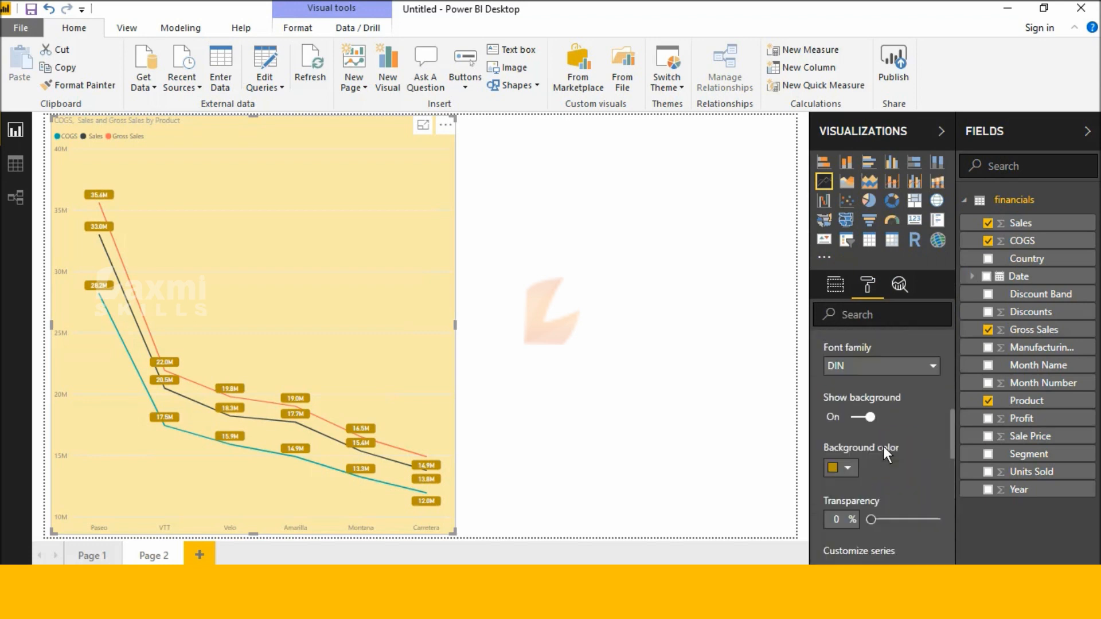
{"action": "scroll", "coordinate": [883, 446], "scroll_direction": "up", "scroll_amount": 2}
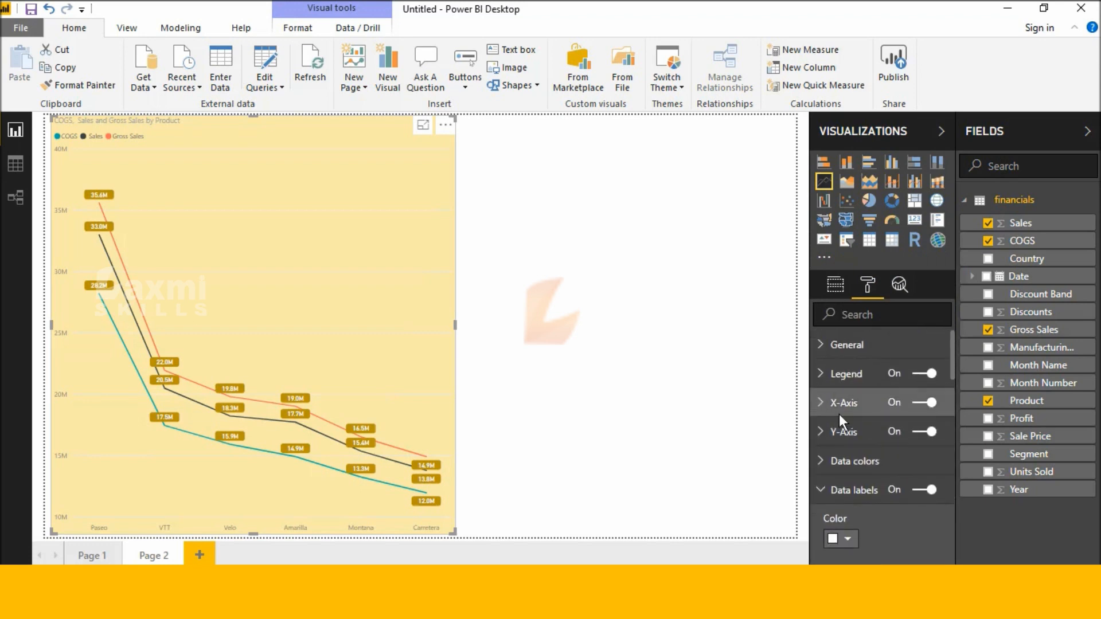
{"action": "left_click", "coordinate": [821, 401]}
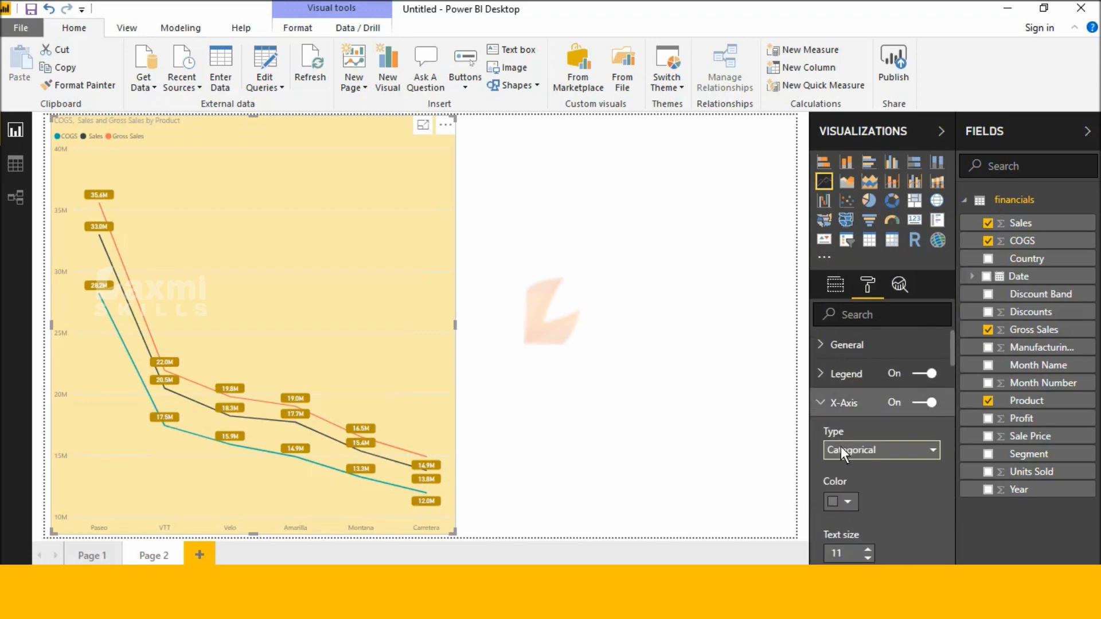
{"action": "scroll", "coordinate": [840, 446], "scroll_direction": "down", "scroll_amount": 1}
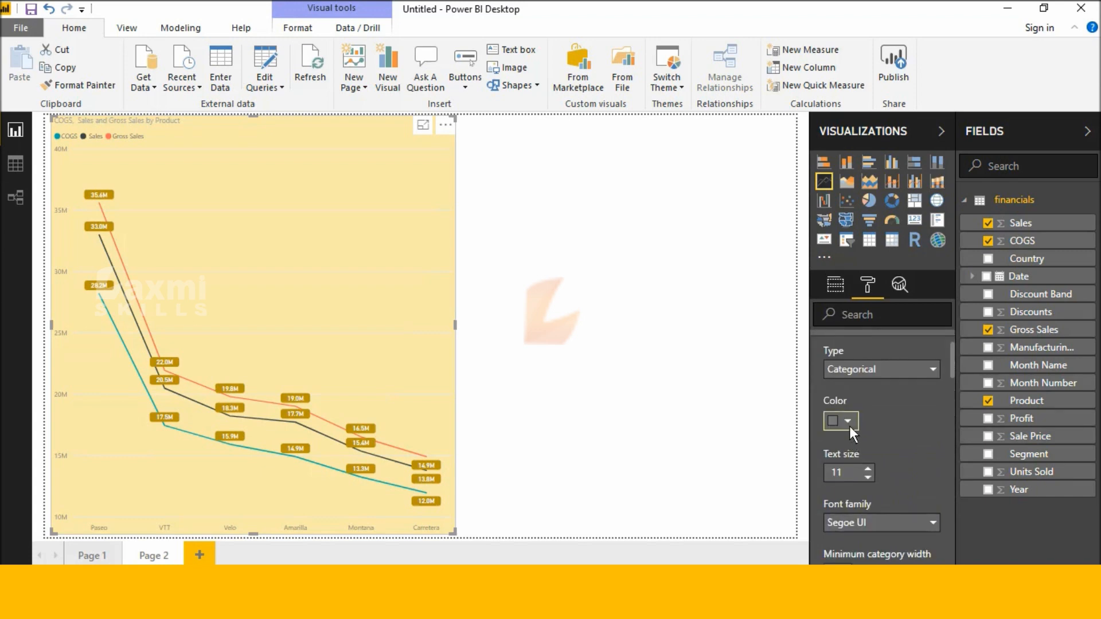
{"action": "left_click", "coordinate": [848, 425]}
{"action": "left_click", "coordinate": [858, 360]}
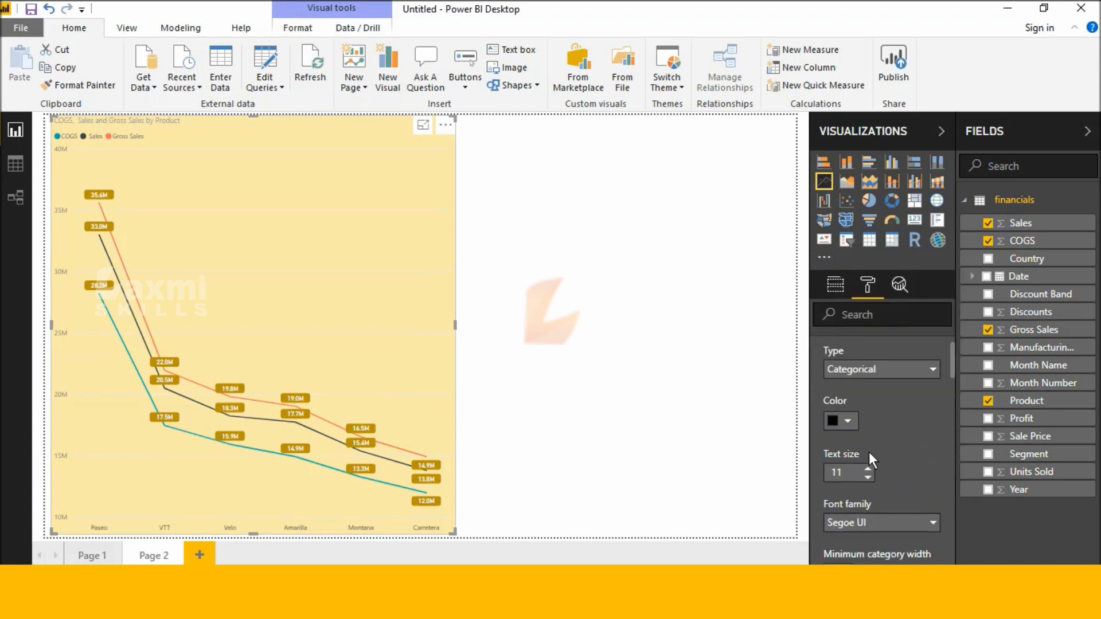
{"action": "left_click", "coordinate": [868, 468]}
{"action": "left_click", "coordinate": [868, 468]}
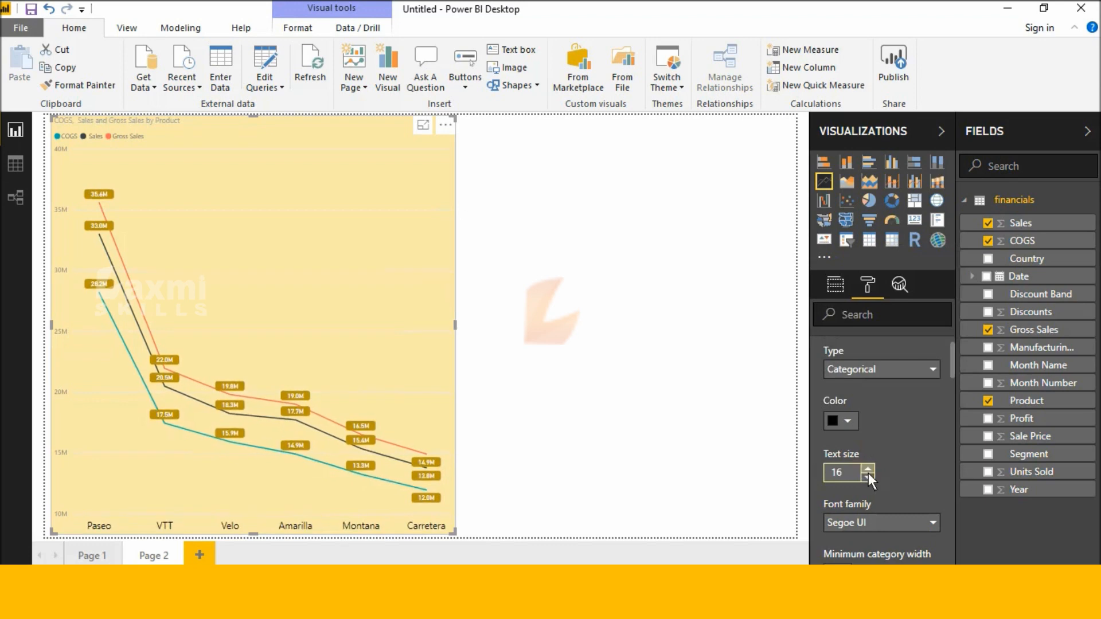
Set the line chart's Y-axis labels to black and increase their text size well above 11
{"action": "scroll", "coordinate": [870, 480], "scroll_direction": "down", "scroll_amount": 3}
{"action": "scroll", "coordinate": [870, 479], "scroll_direction": "down", "scroll_amount": 5}
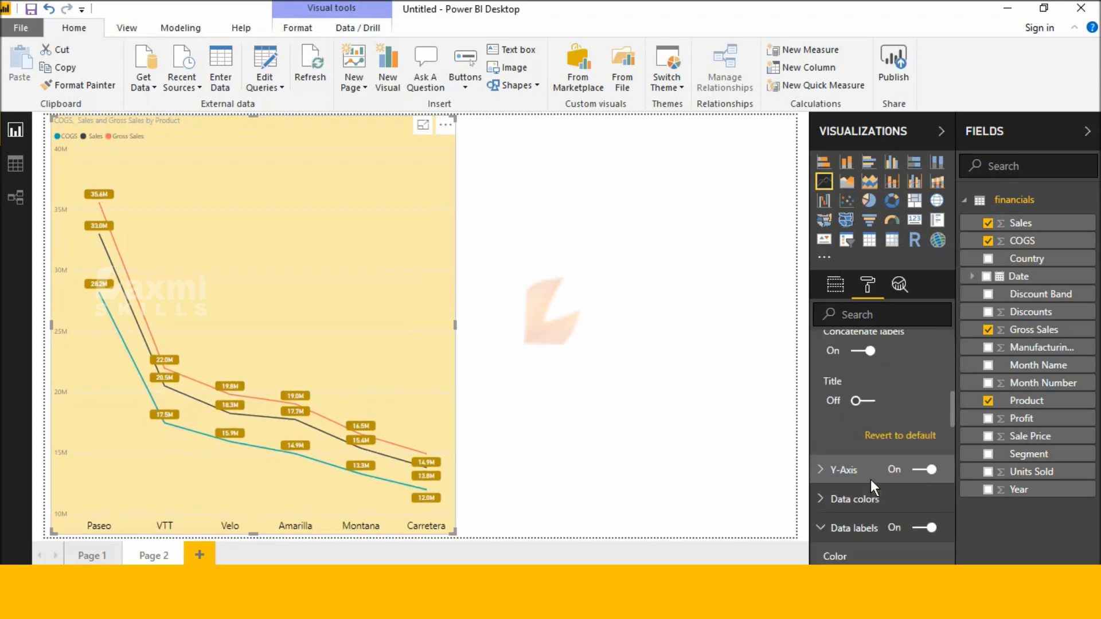
{"action": "left_click", "coordinate": [868, 476]}
{"action": "scroll", "coordinate": [885, 491], "scroll_direction": "down", "scroll_amount": 3}
{"action": "scroll", "coordinate": [887, 497], "scroll_direction": "up", "scroll_amount": 3}
{"action": "scroll", "coordinate": [888, 497], "scroll_direction": "down", "scroll_amount": 1}
{"action": "scroll", "coordinate": [888, 497], "scroll_direction": "down", "scroll_amount": 3}
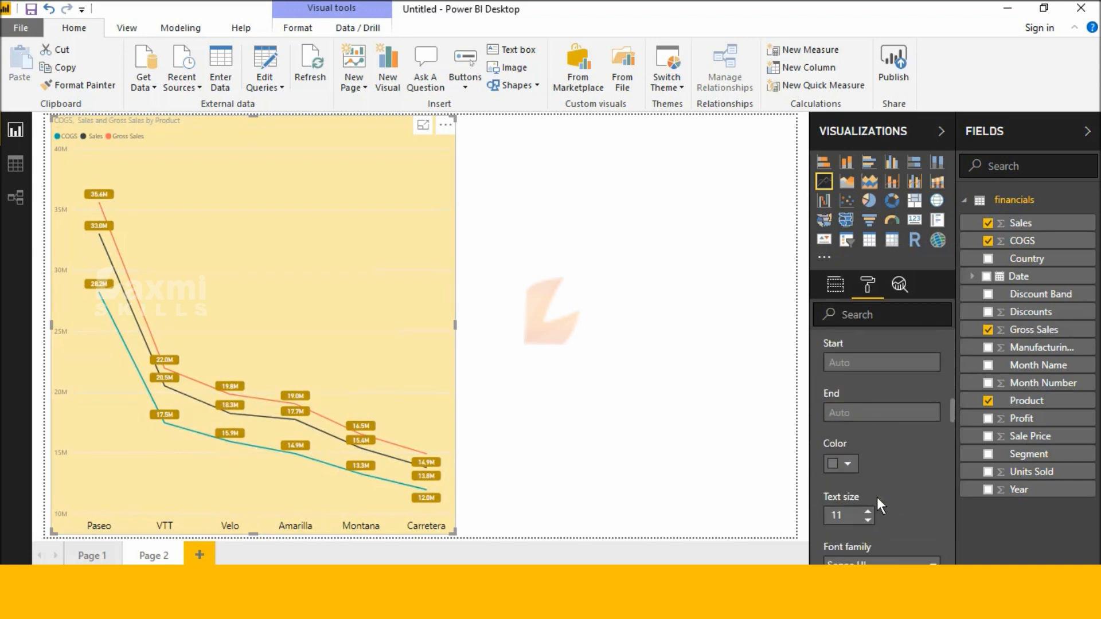
{"action": "left_click", "coordinate": [852, 465]}
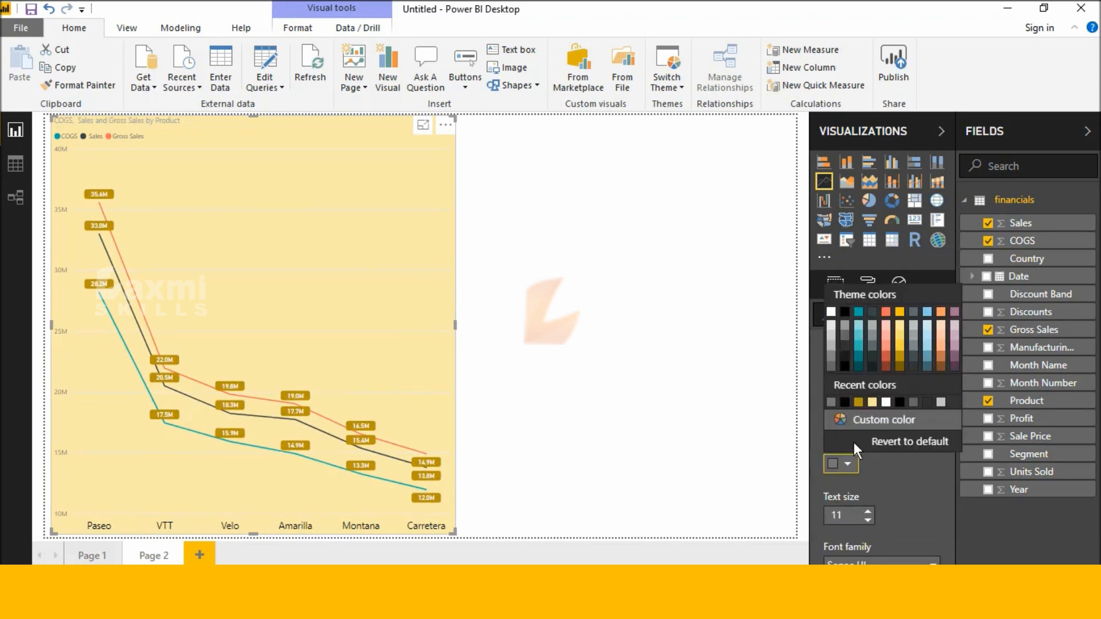
{"action": "left_click", "coordinate": [849, 398]}
{"action": "left_click", "coordinate": [867, 511]}
{"action": "left_click", "coordinate": [867, 511]}
{"action": "left_click", "coordinate": [867, 511]}
{"action": "left_click", "coordinate": [867, 511]}
{"action": "left_click", "coordinate": [867, 511]}
{"action": "left_click", "coordinate": [867, 511]}
{"action": "left_click", "coordinate": [867, 511]}
{"action": "left_click", "coordinate": [867, 511]}
Set the line chart's title font color to white and its title background to dark gold
{"action": "scroll", "coordinate": [867, 509], "scroll_direction": "down", "scroll_amount": 3}
{"action": "scroll", "coordinate": [868, 509], "scroll_direction": "up", "scroll_amount": 10}
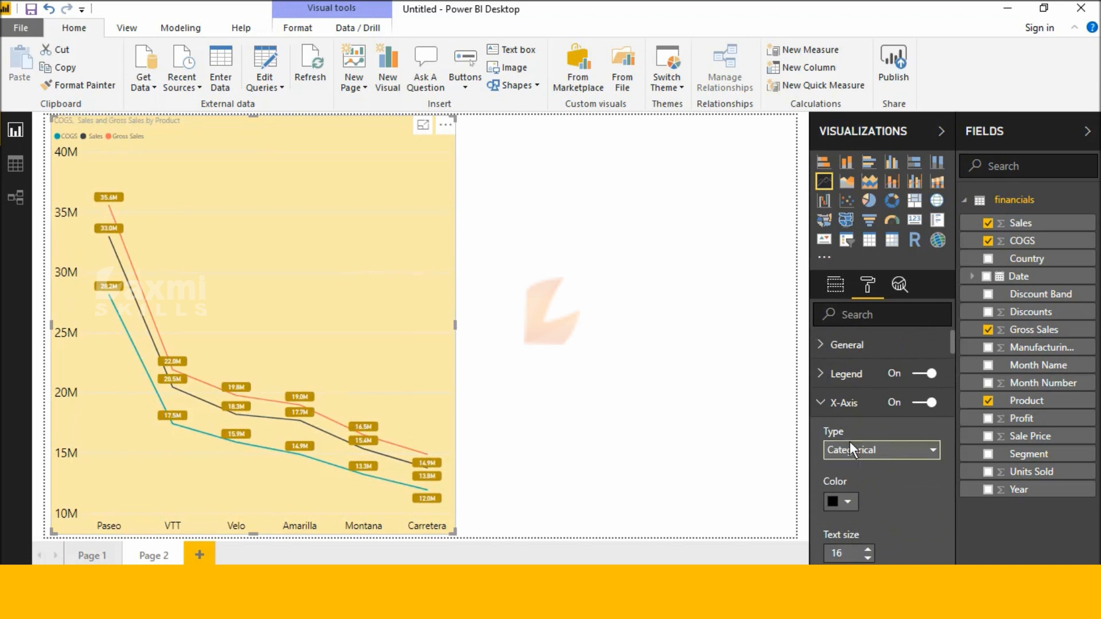
{"action": "left_click", "coordinate": [821, 347]}
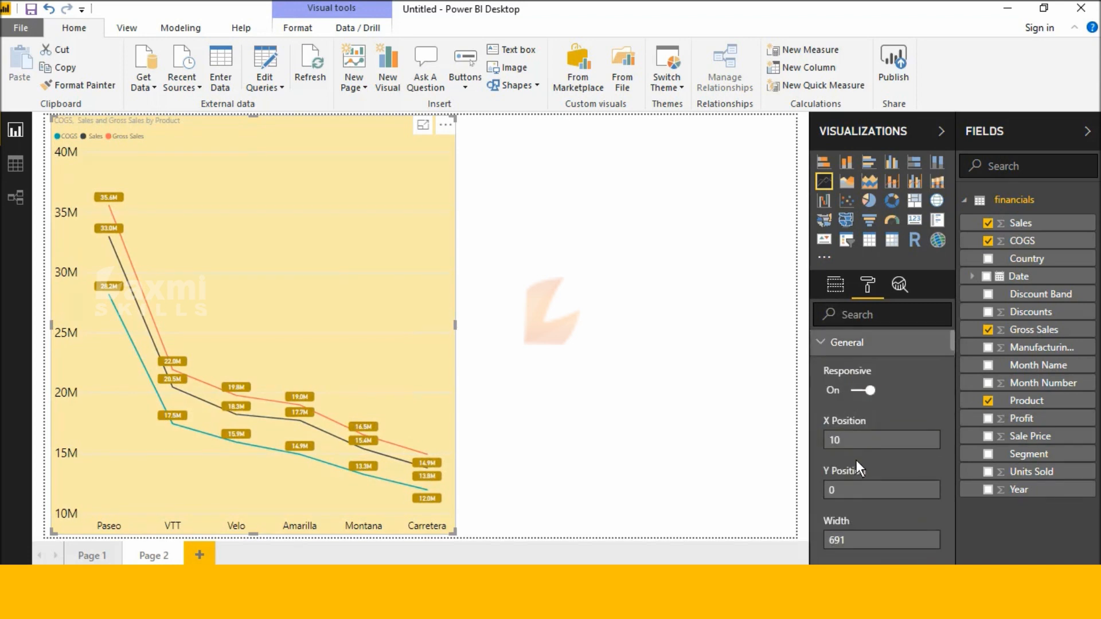
{"action": "scroll", "coordinate": [857, 462], "scroll_direction": "down", "scroll_amount": 5}
{"action": "scroll", "coordinate": [862, 485], "scroll_direction": "down", "scroll_amount": 8}
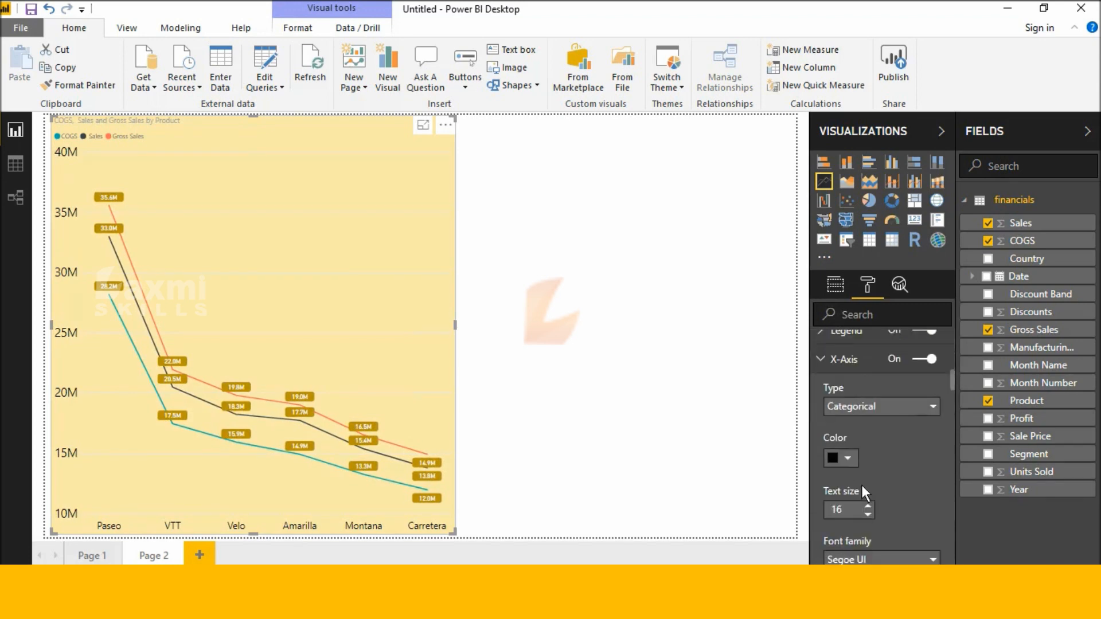
{"action": "scroll", "coordinate": [861, 485], "scroll_direction": "down", "scroll_amount": 12}
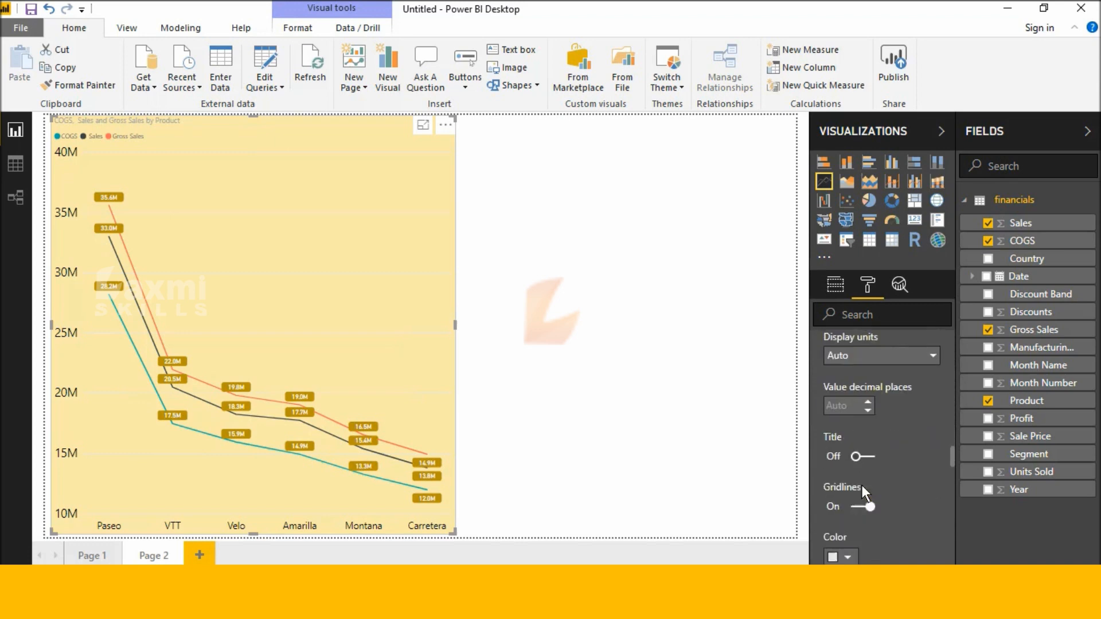
{"action": "scroll", "coordinate": [861, 485], "scroll_direction": "down", "scroll_amount": 4}
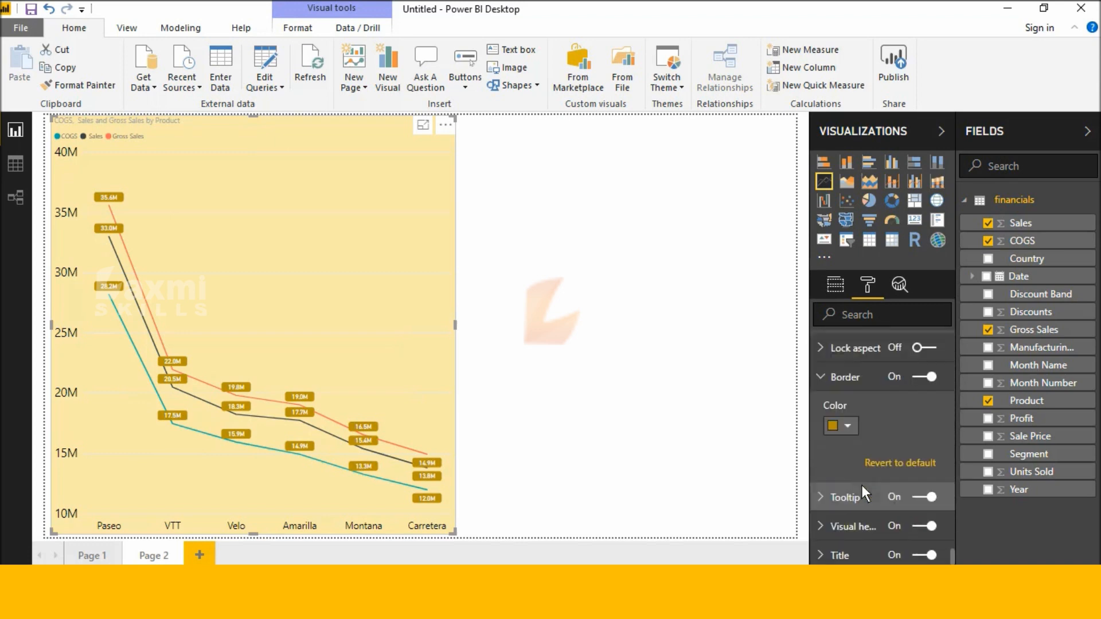
{"action": "left_click", "coordinate": [838, 555]}
{"action": "scroll", "coordinate": [835, 545], "scroll_direction": "down", "scroll_amount": 5}
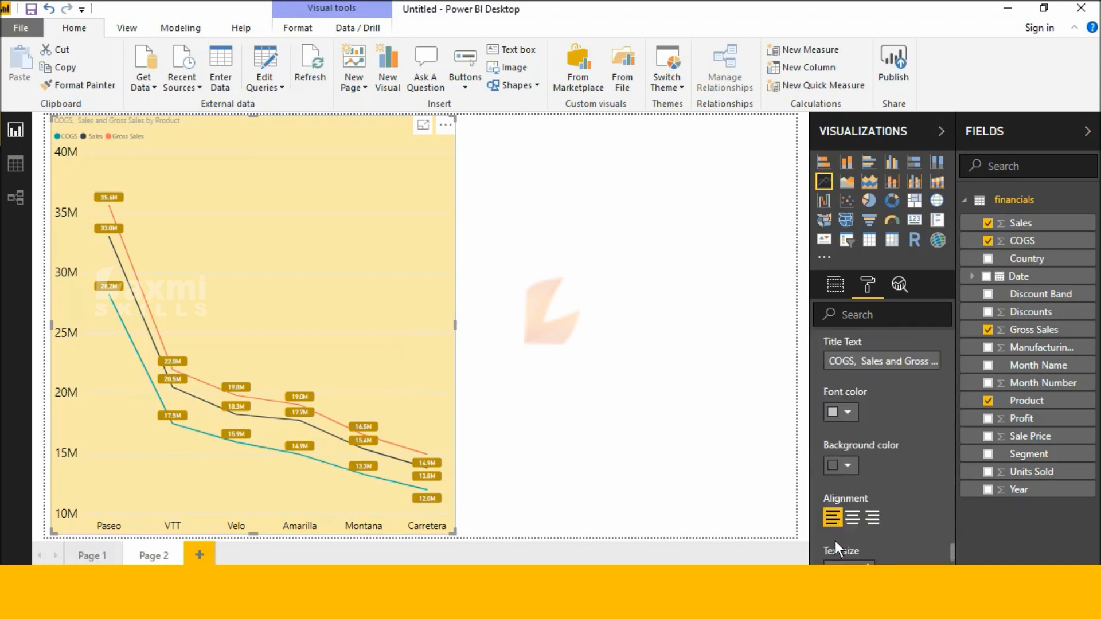
{"action": "left_click", "coordinate": [846, 412]}
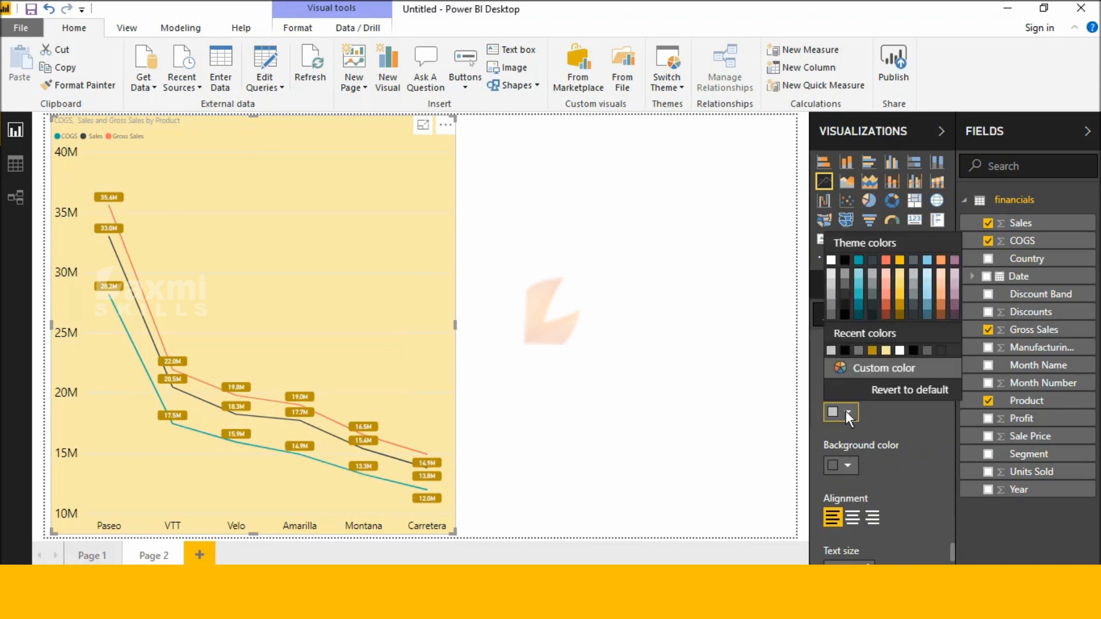
{"action": "left_click", "coordinate": [897, 349]}
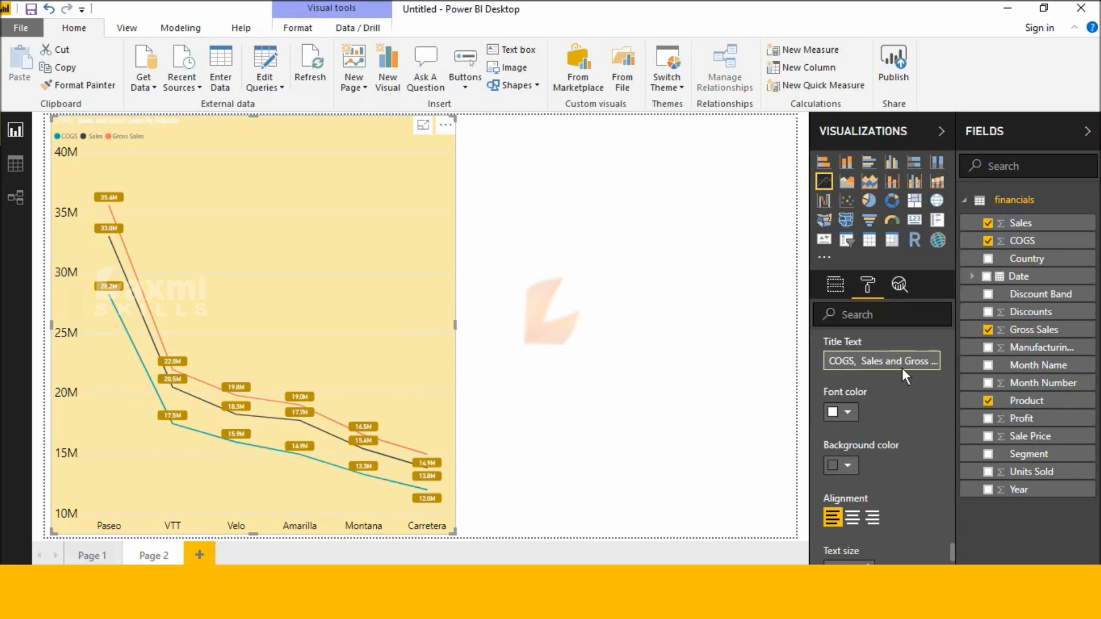
{"action": "left_click", "coordinate": [847, 466]}
{"action": "left_click", "coordinate": [890, 401]}
Center the line chart's title and set its text size to 20
{"action": "left_click", "coordinate": [852, 516]}
{"action": "scroll", "coordinate": [854, 511], "scroll_direction": "down", "scroll_amount": 2}
{"action": "left_click", "coordinate": [868, 484]}
{"action": "left_click", "coordinate": [869, 484]}
{"action": "left_click", "coordinate": [868, 484]}
{"action": "left_click", "coordinate": [868, 484]}
{"action": "left_click", "coordinate": [868, 485]}
{"action": "left_click", "coordinate": [872, 484]}
{"action": "left_click", "coordinate": [872, 483]}
{"action": "left_click", "coordinate": [872, 483]}
{"action": "left_click", "coordinate": [872, 483]}
{"action": "left_click", "coordinate": [872, 484]}
{"action": "left_click", "coordinate": [872, 483]}
{"action": "left_click", "coordinate": [873, 483]}
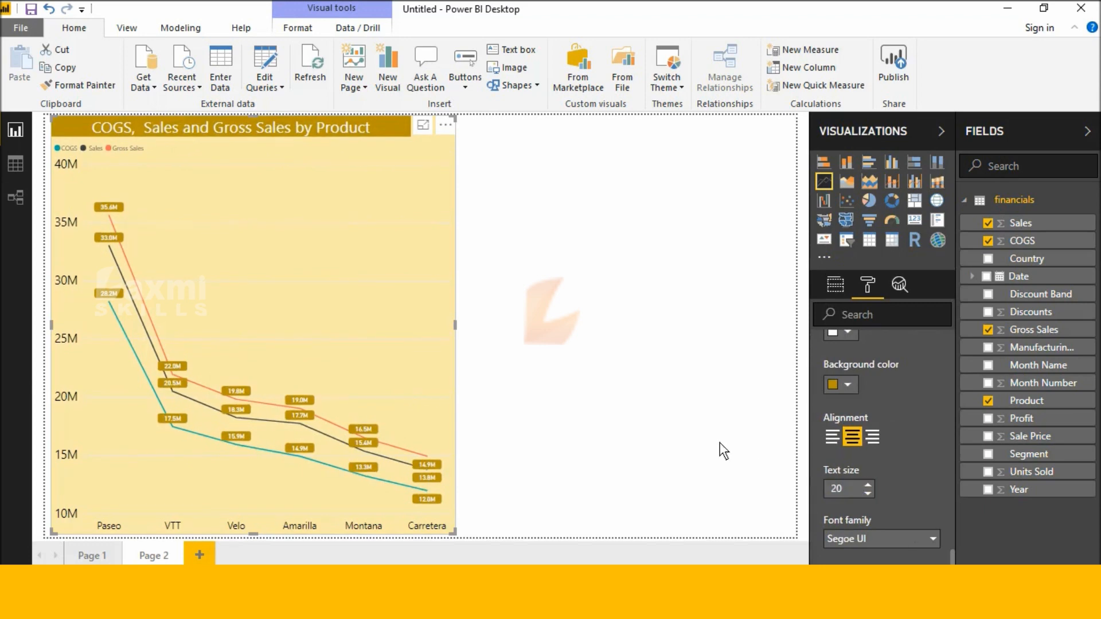
Add a line and clustered column chart in the empty area of Page 2 with Segment as the shared axis
{"action": "left_click", "coordinate": [652, 410]}
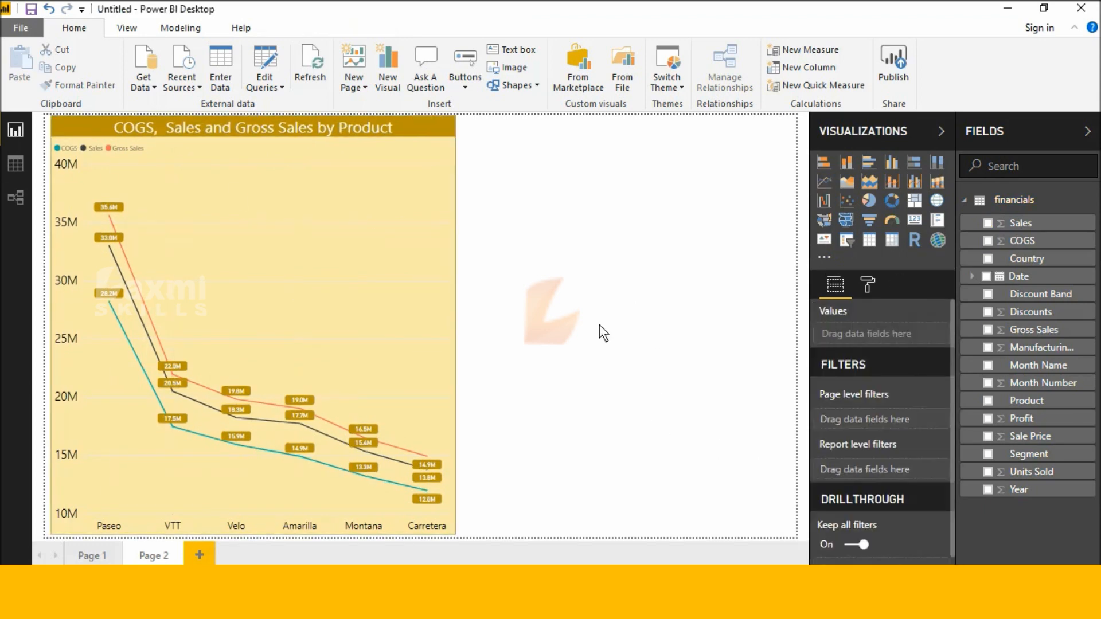
{"action": "left_click", "coordinate": [915, 181]}
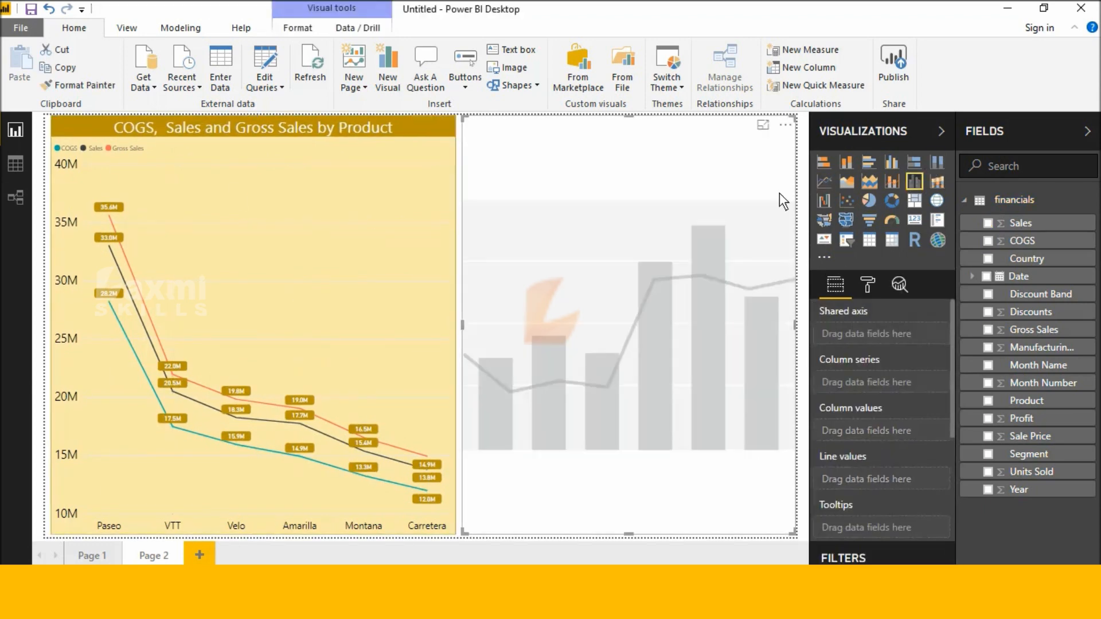
{"action": "left_click", "coordinate": [990, 453]}
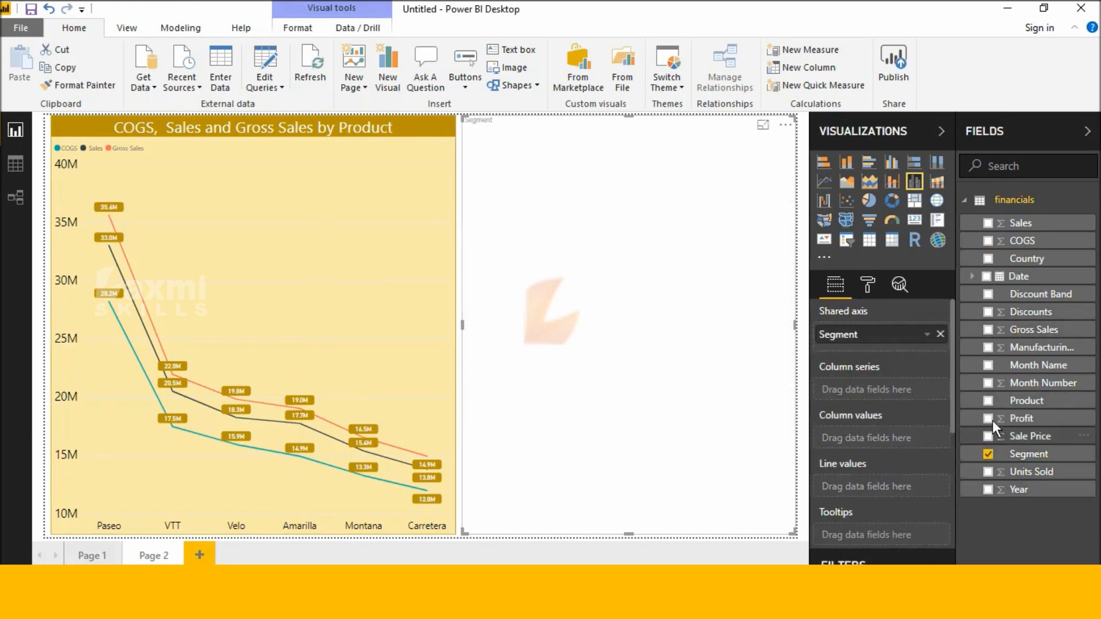
{"action": "left_click", "coordinate": [987, 383]}
{"action": "left_click", "coordinate": [988, 330]}
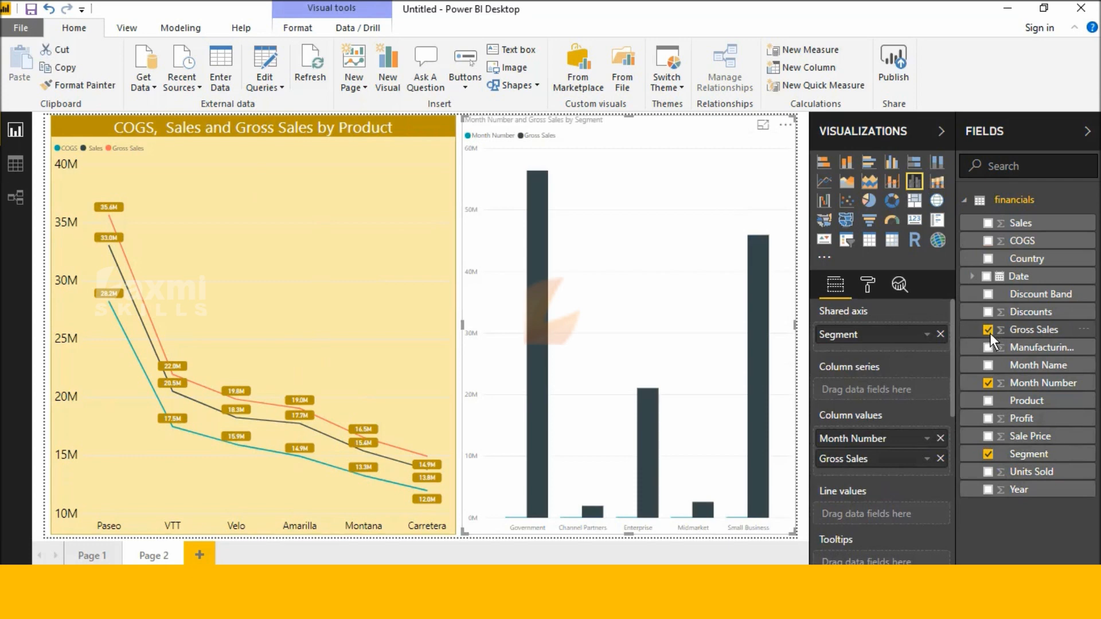
{"action": "left_click", "coordinate": [989, 330]}
{"action": "left_click", "coordinate": [992, 313]}
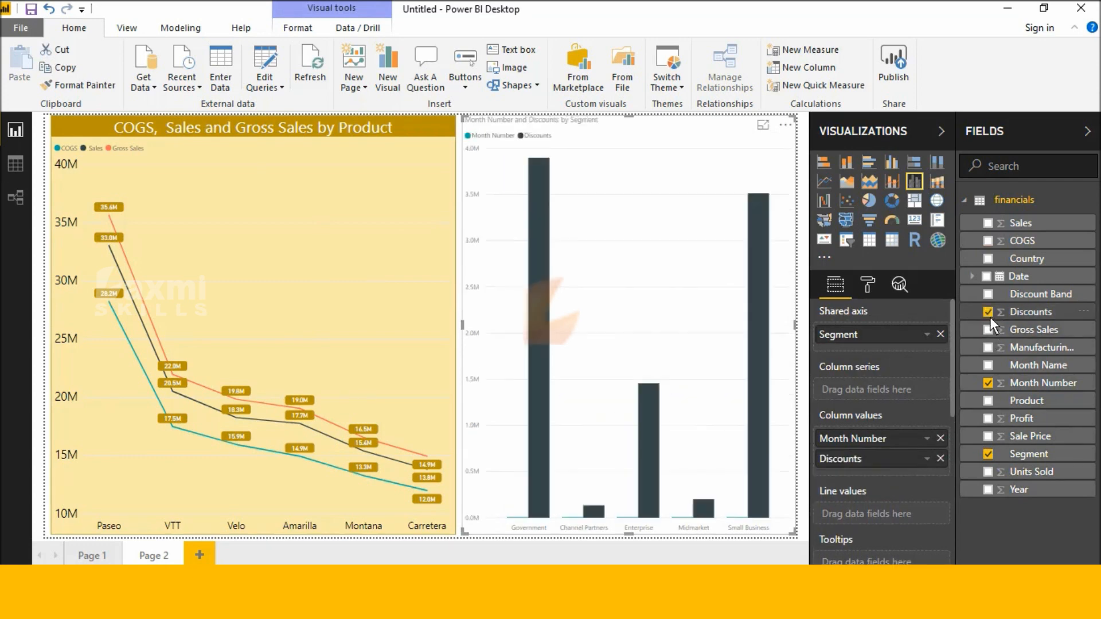
{"action": "left_click", "coordinate": [988, 312]}
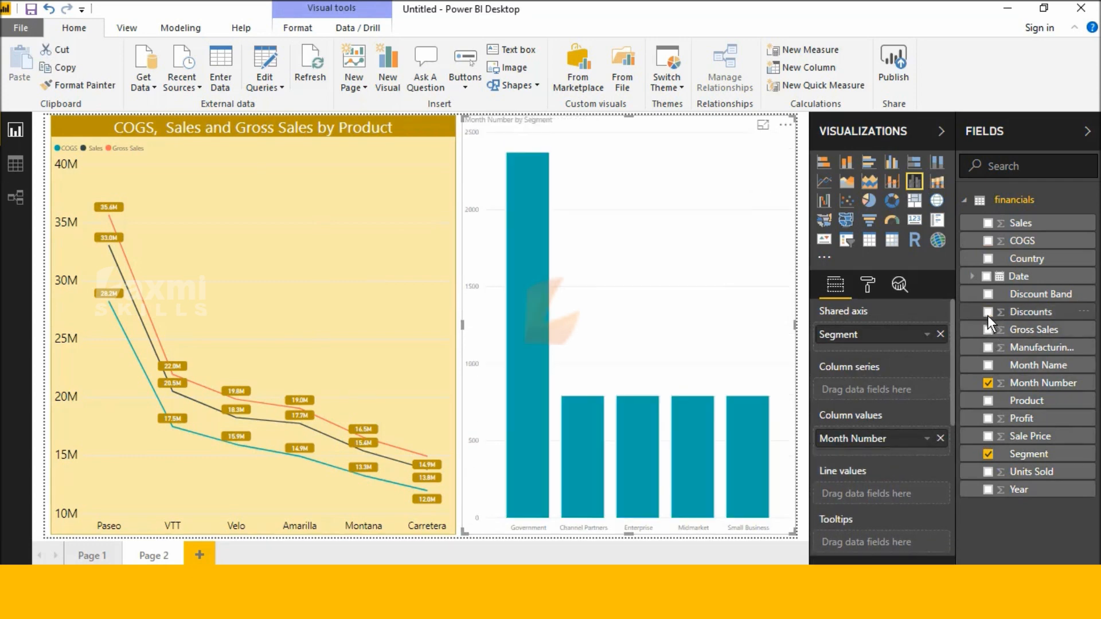
{"action": "left_click", "coordinate": [989, 383]}
{"action": "left_click", "coordinate": [987, 347]}
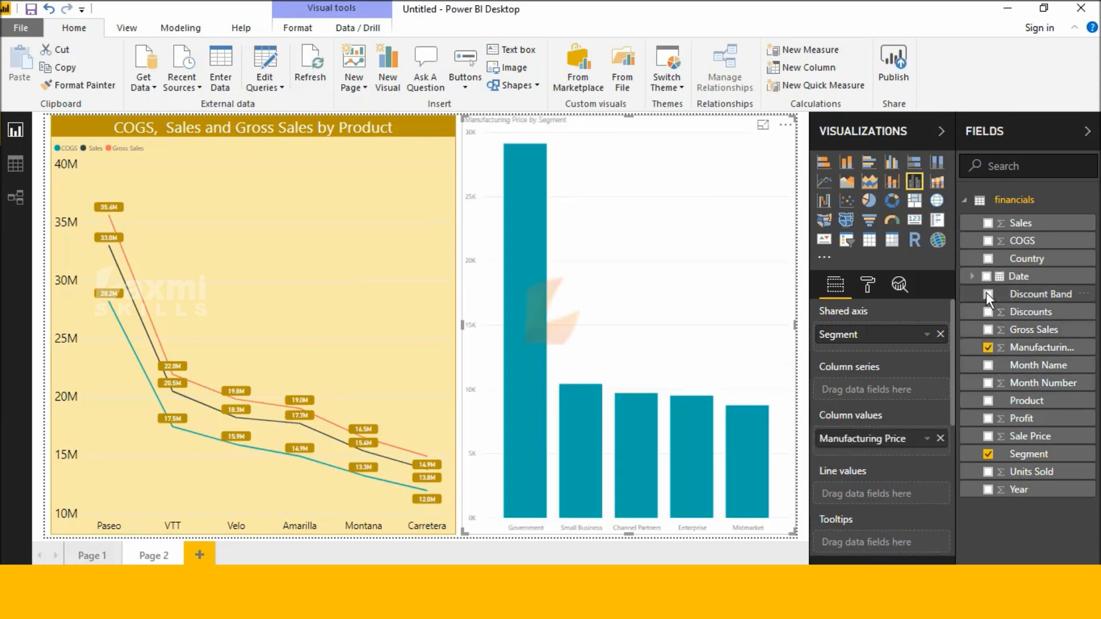
{"action": "left_click", "coordinate": [989, 239]}
{"action": "left_click", "coordinate": [989, 238]}
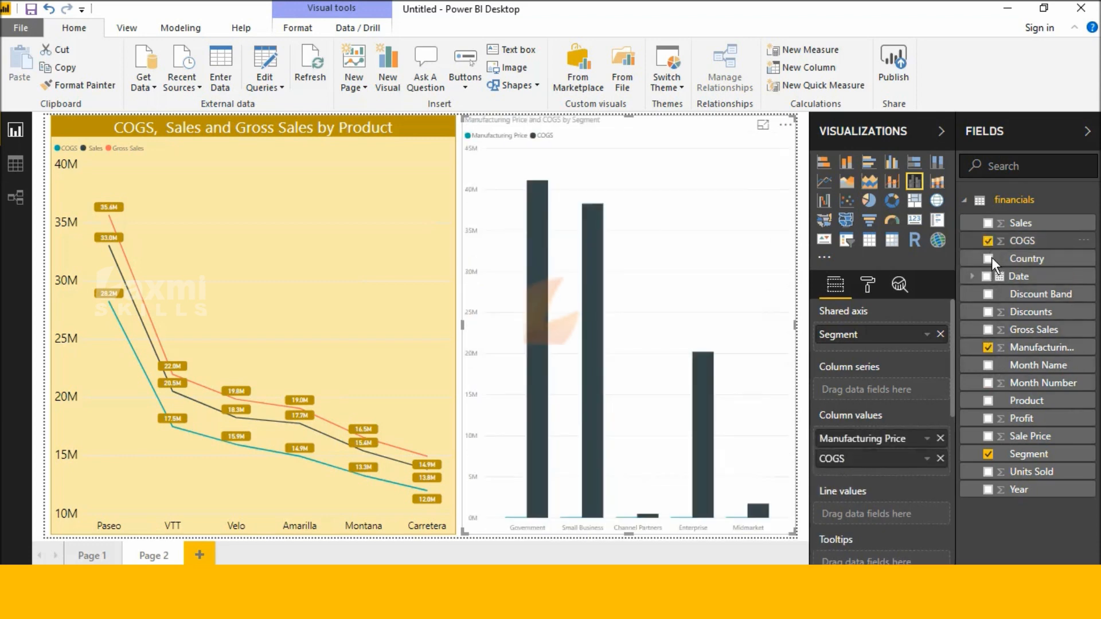
{"action": "left_click", "coordinate": [988, 311]}
{"action": "left_click", "coordinate": [988, 311]}
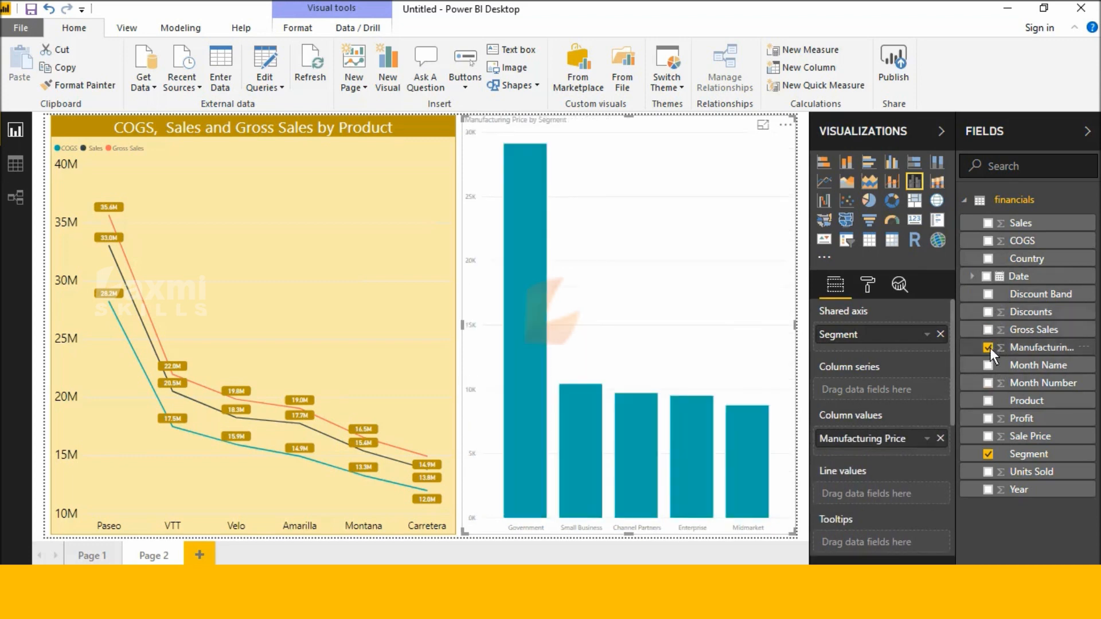
{"action": "left_click", "coordinate": [988, 347]}
Assign Gross Sales and COGS as the combo chart's column values and Sales as its line value
{"action": "left_click", "coordinate": [988, 331]}
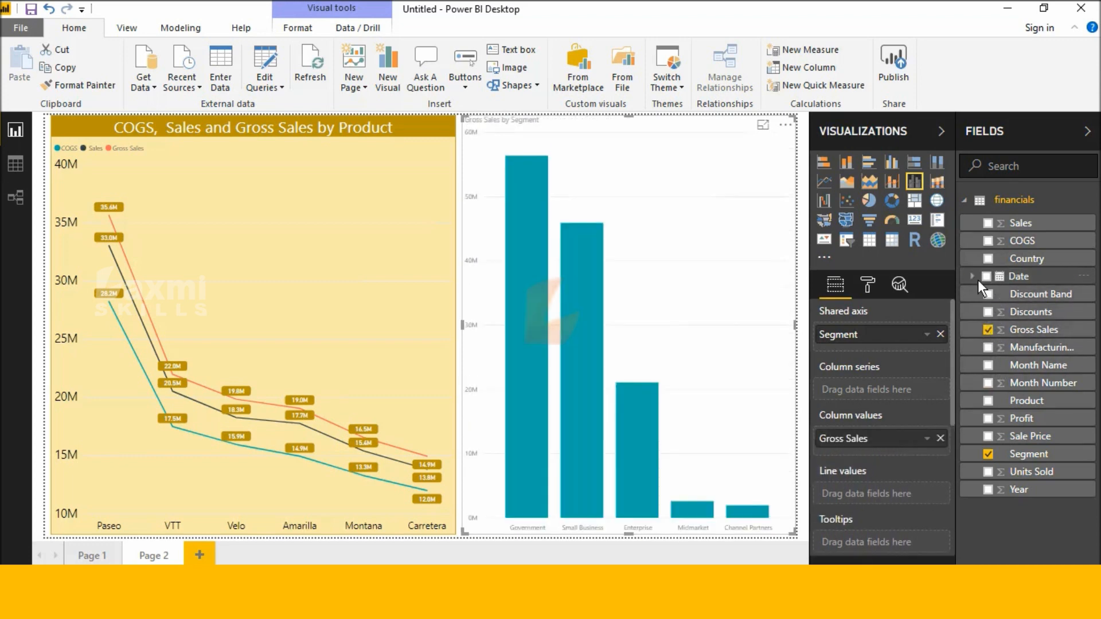
{"action": "left_click", "coordinate": [989, 241]}
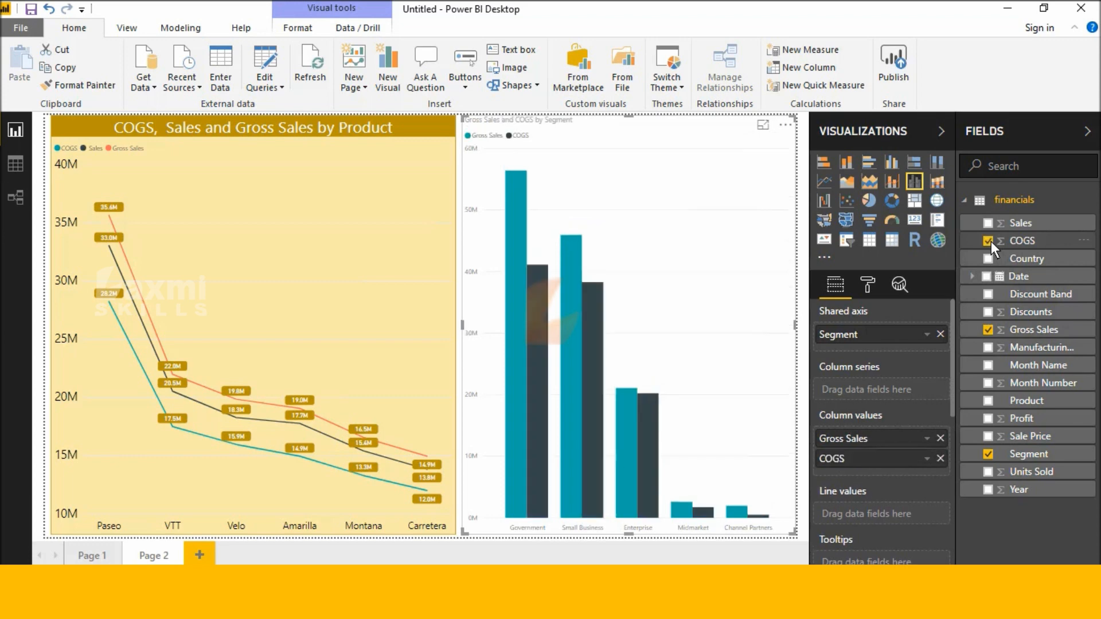
{"action": "left_click_drag", "start_coordinate": [1025, 220], "coordinate": [886, 509]}
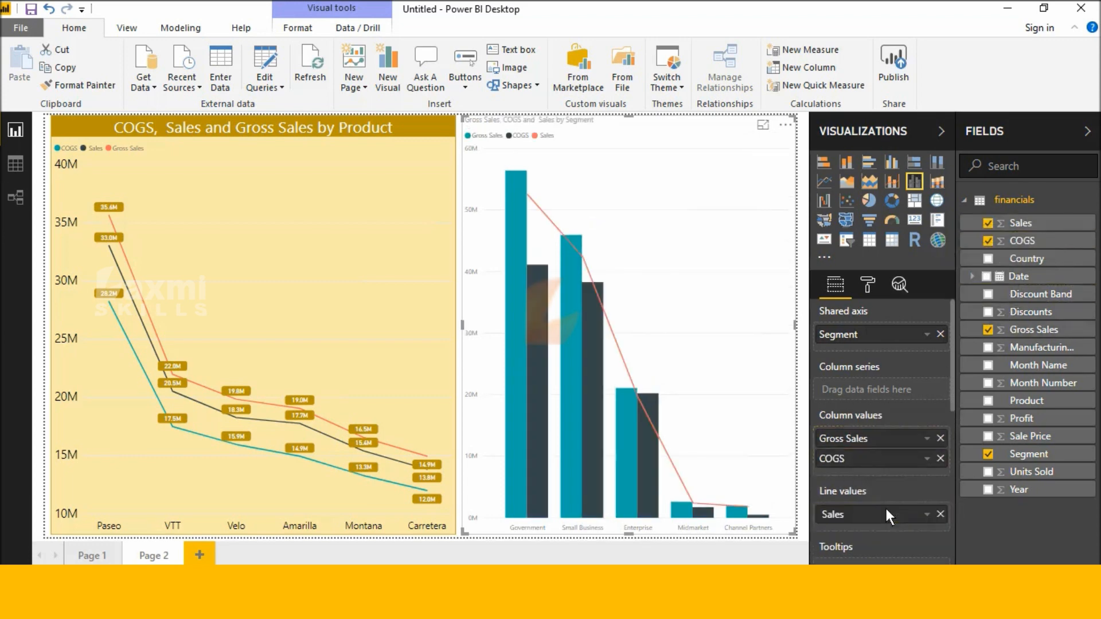
Turn on data labels for the line and clustered column chart
{"action": "left_click", "coordinate": [866, 285]}
{"action": "scroll", "coordinate": [886, 422], "scroll_direction": "down", "scroll_amount": 2}
{"action": "scroll", "coordinate": [885, 427], "scroll_direction": "up", "scroll_amount": 2}
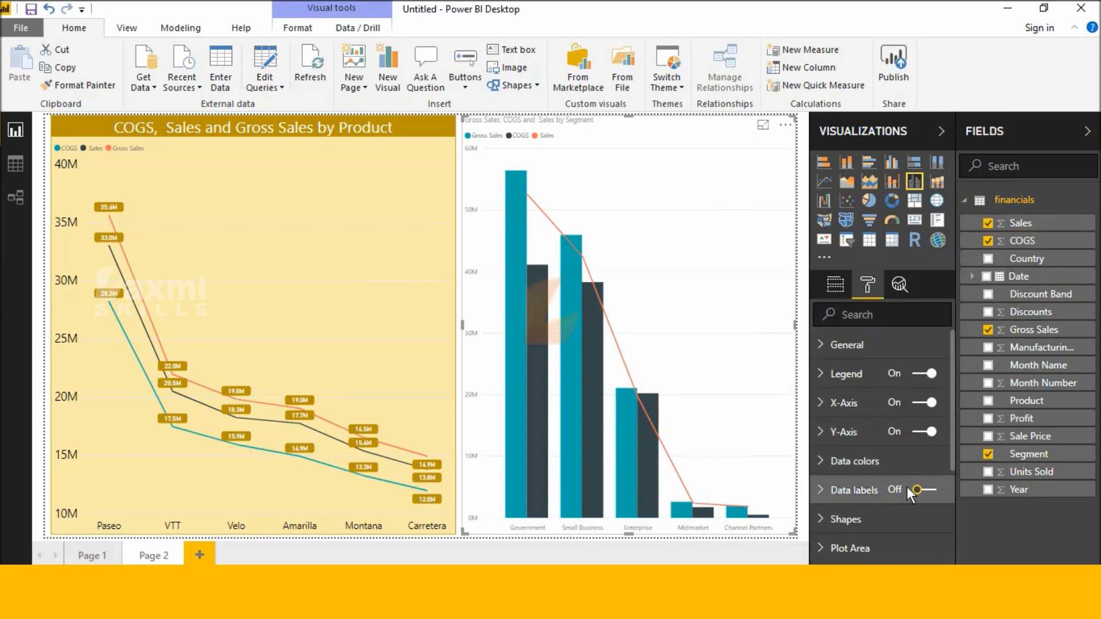
{"action": "left_click", "coordinate": [890, 487]}
Turn on the combo chart's background and set it to light gold with 21% transparency
{"action": "scroll", "coordinate": [857, 484], "scroll_direction": "down", "scroll_amount": 3}
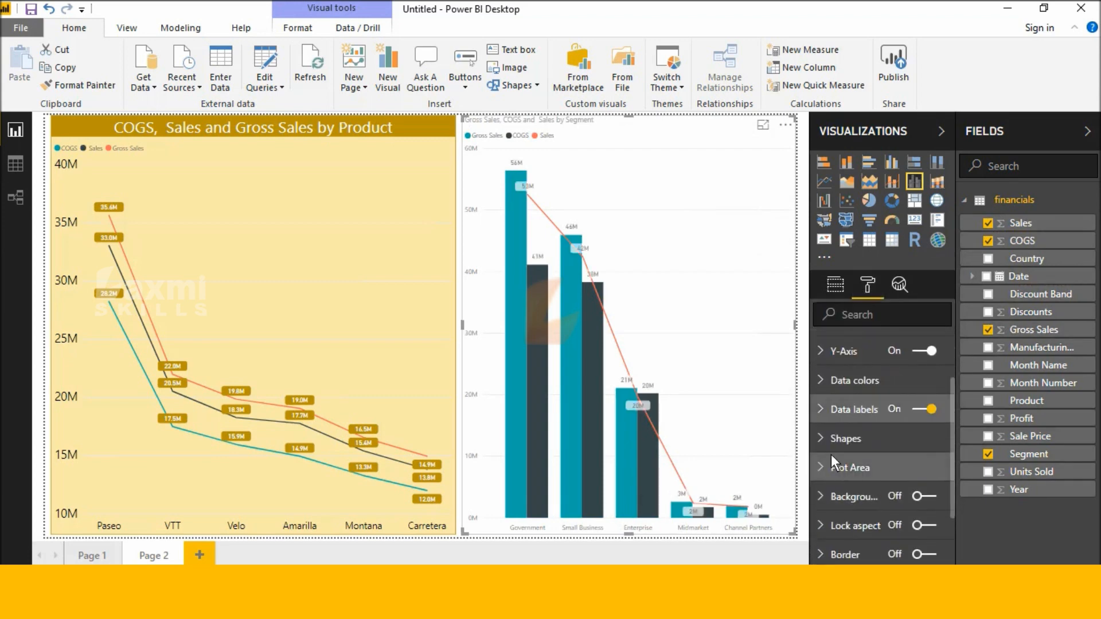
{"action": "left_click", "coordinate": [924, 491]}
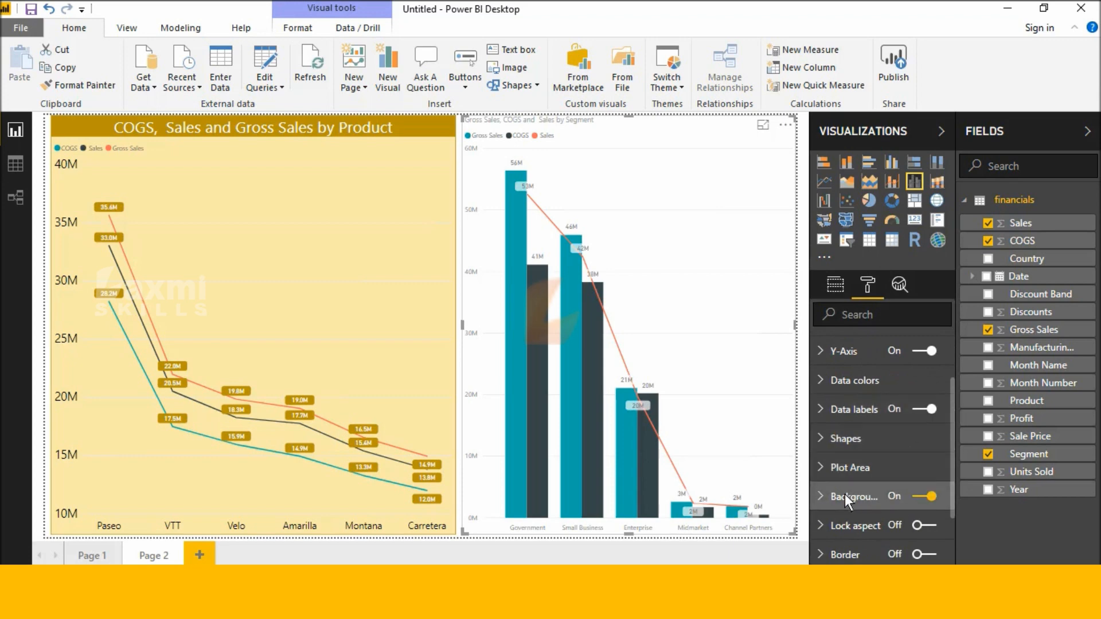
{"action": "left_click", "coordinate": [844, 494]}
{"action": "left_click", "coordinate": [853, 467]}
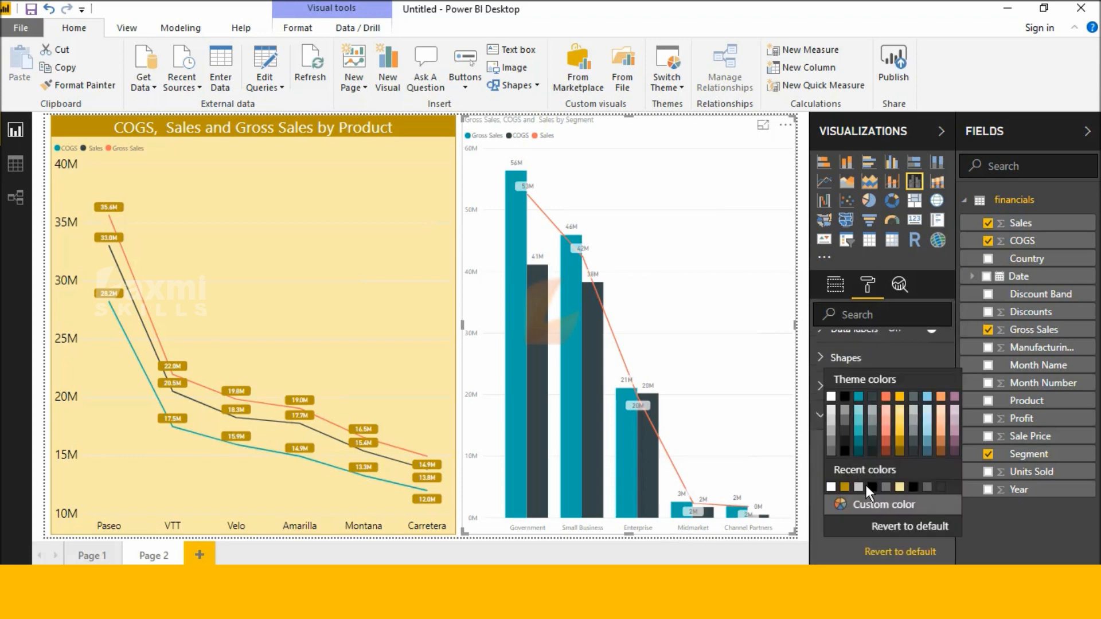
{"action": "left_click", "coordinate": [901, 413]}
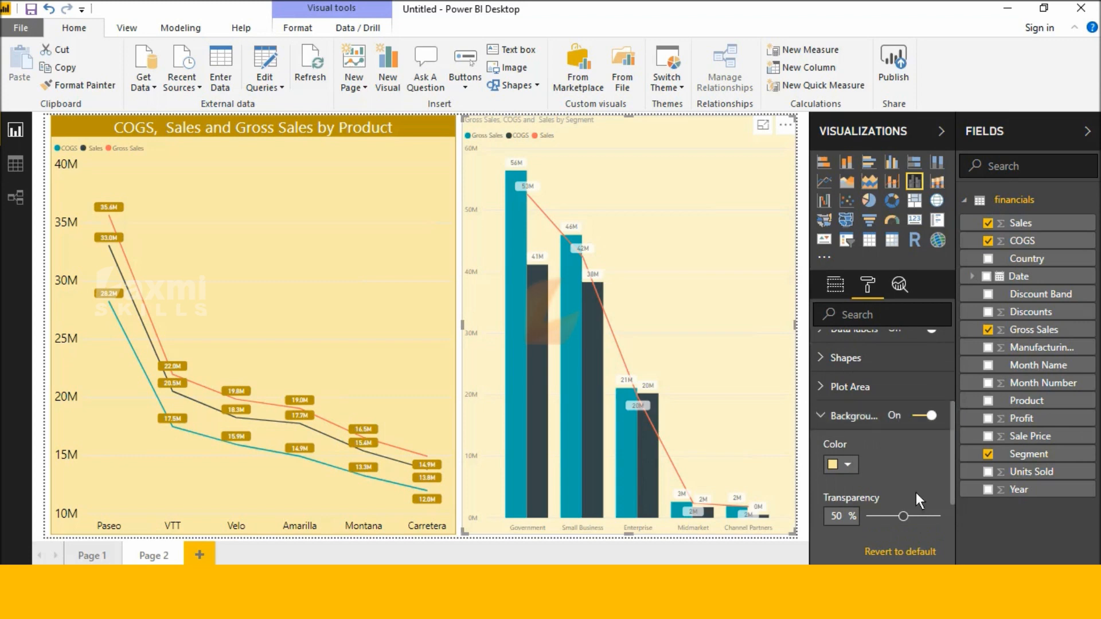
{"action": "left_click_drag", "start_coordinate": [906, 518], "coordinate": [885, 514]}
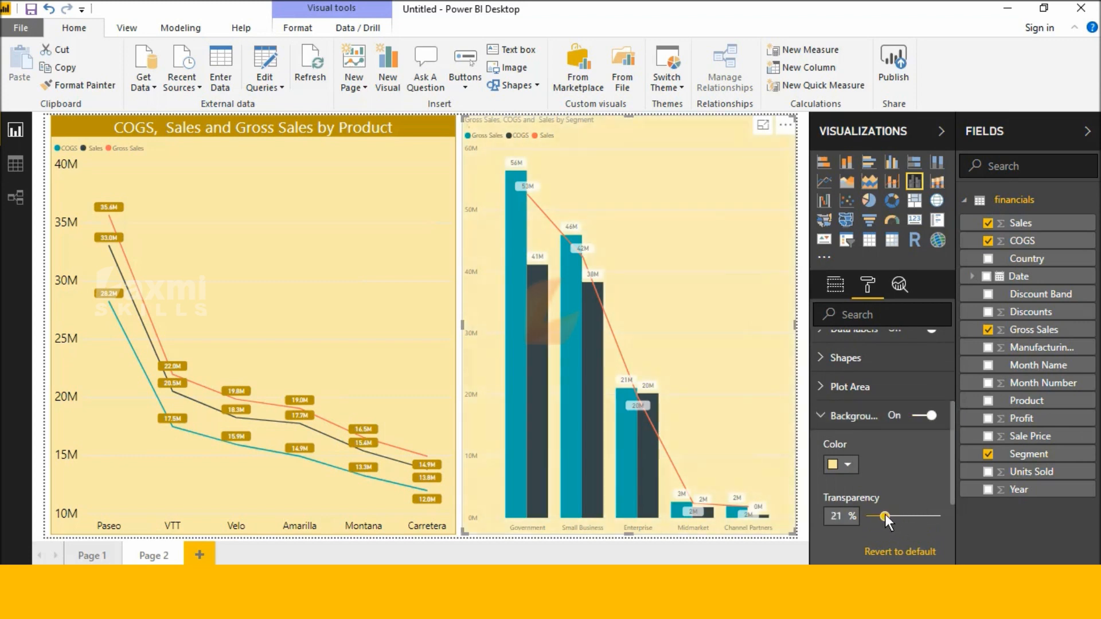
Set the combo chart's title font color to white and its title background to dark gold
{"action": "scroll", "coordinate": [883, 504], "scroll_direction": "down", "scroll_amount": 3}
{"action": "left_click", "coordinate": [860, 552]}
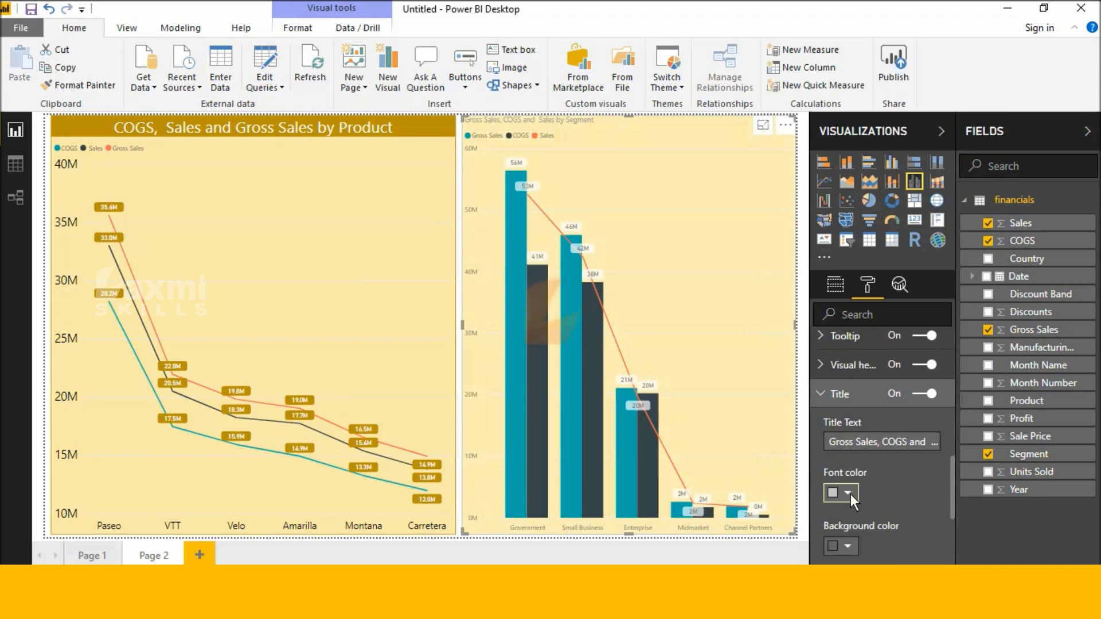
{"action": "left_click", "coordinate": [849, 493]}
{"action": "left_click", "coordinate": [858, 432]}
{"action": "scroll", "coordinate": [866, 485], "scroll_direction": "down", "scroll_amount": 1}
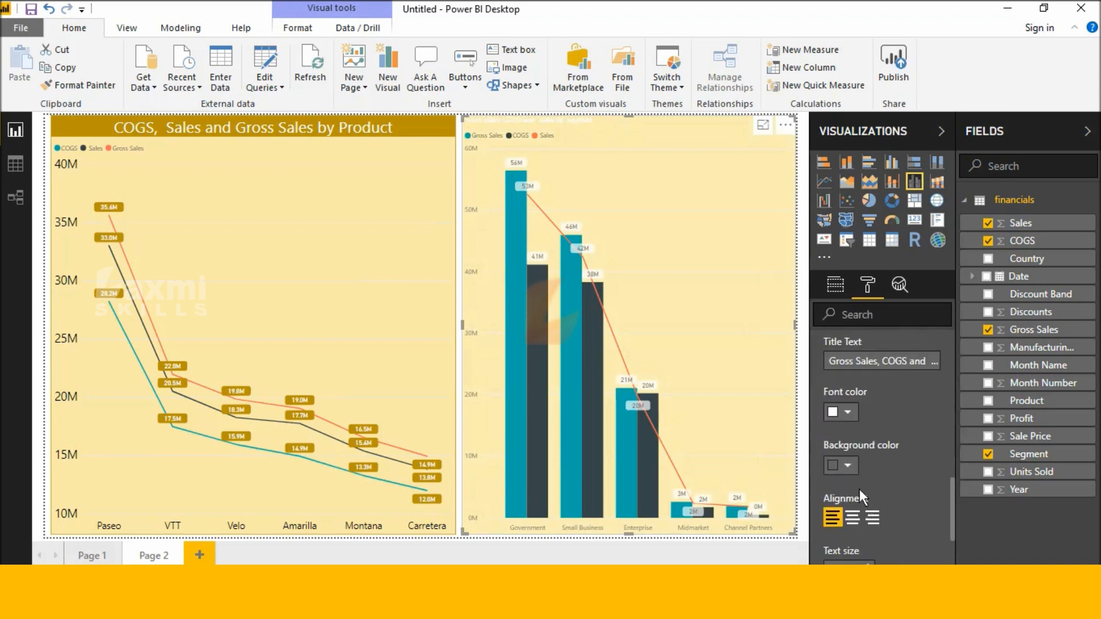
{"action": "left_click", "coordinate": [851, 470]}
{"action": "left_click", "coordinate": [871, 404]}
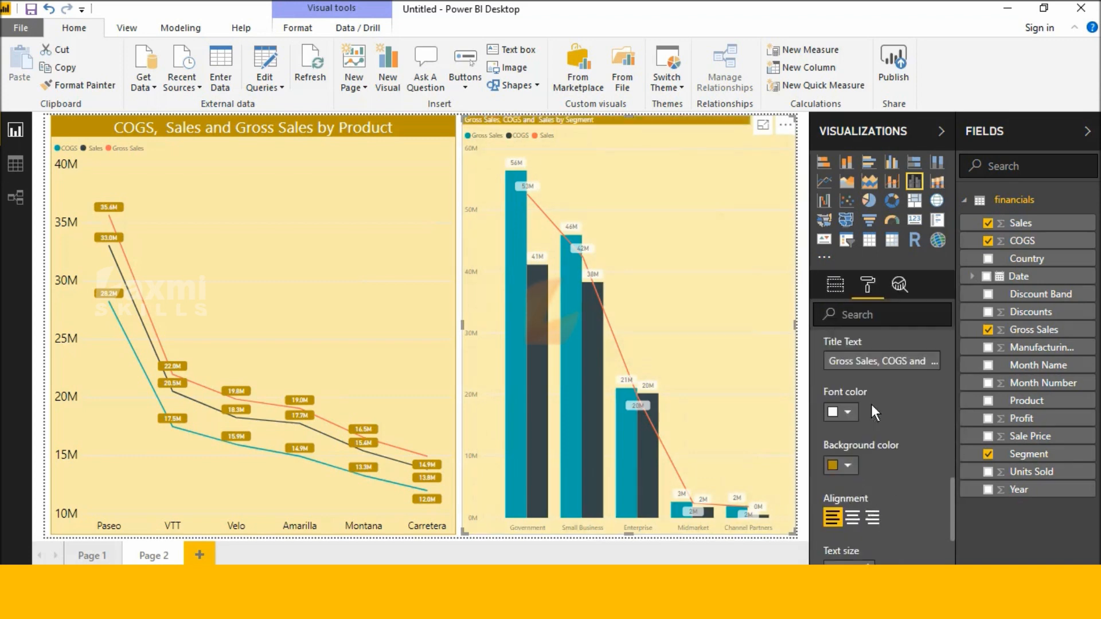
Center the combo chart's title and set its text size to 21
{"action": "left_click", "coordinate": [857, 524]}
{"action": "scroll", "coordinate": [857, 522], "scroll_direction": "down", "scroll_amount": 2}
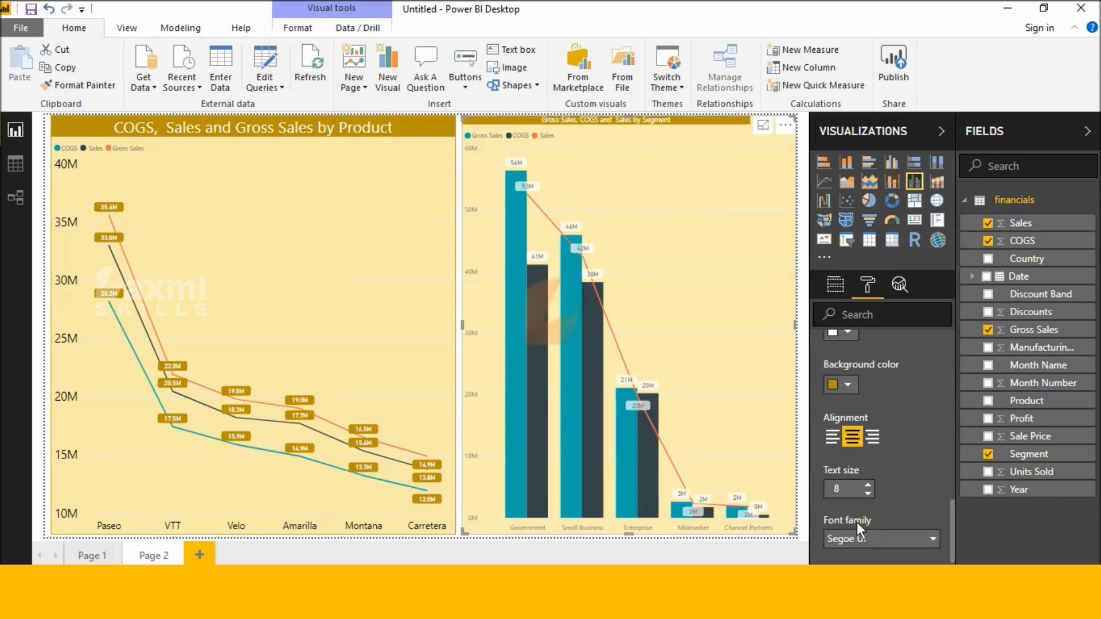
{"action": "left_click", "coordinate": [869, 486]}
{"action": "left_click", "coordinate": [868, 486]}
{"action": "left_click", "coordinate": [868, 486]}
{"action": "left_click", "coordinate": [868, 486]}
{"action": "left_click", "coordinate": [868, 486]}
{"action": "left_click", "coordinate": [868, 486]}
{"action": "left_click", "coordinate": [869, 486]}
{"action": "left_click", "coordinate": [868, 486]}
{"action": "left_click", "coordinate": [869, 486]}
{"action": "left_click", "coordinate": [869, 485]}
{"action": "left_click", "coordinate": [868, 485]}
{"action": "left_click", "coordinate": [868, 486]}
{"action": "left_click", "coordinate": [868, 486]}
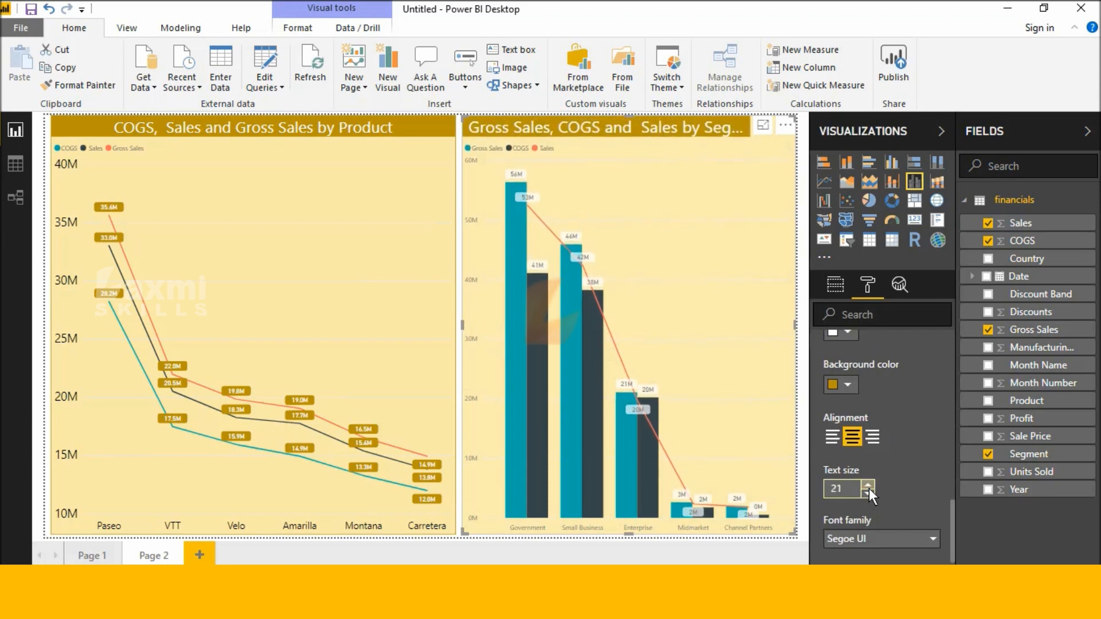
Shorten the combo chart's title text to "Gross Sales"
{"action": "scroll", "coordinate": [869, 487], "scroll_direction": "up", "scroll_amount": 3}
{"action": "left_click", "coordinate": [873, 447]}
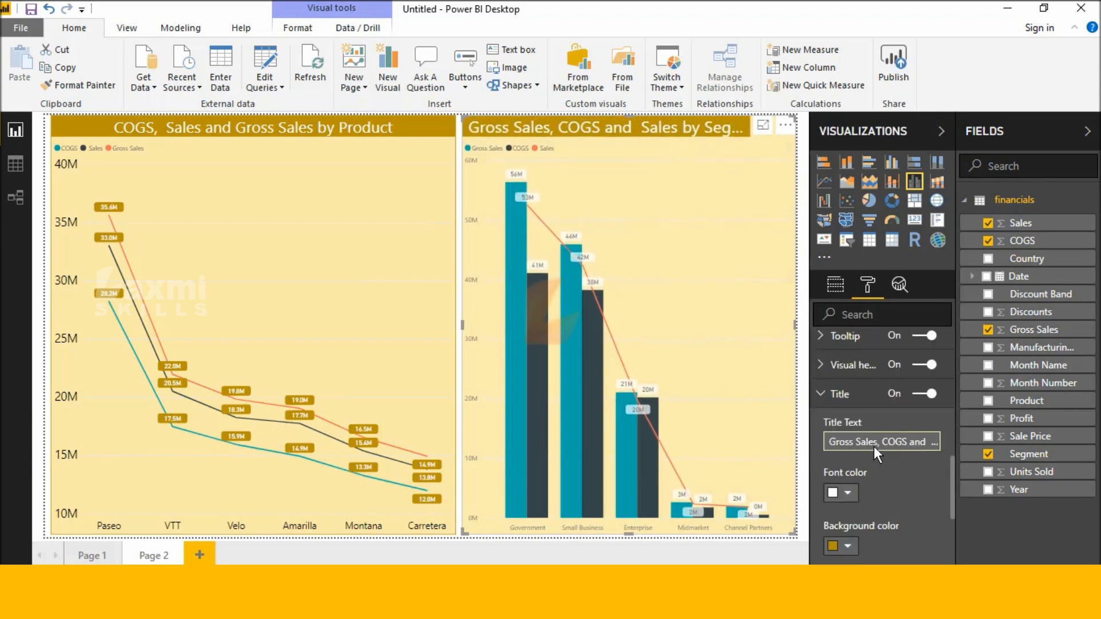
{"action": "left_click_drag", "start_coordinate": [875, 445], "coordinate": [947, 450]}
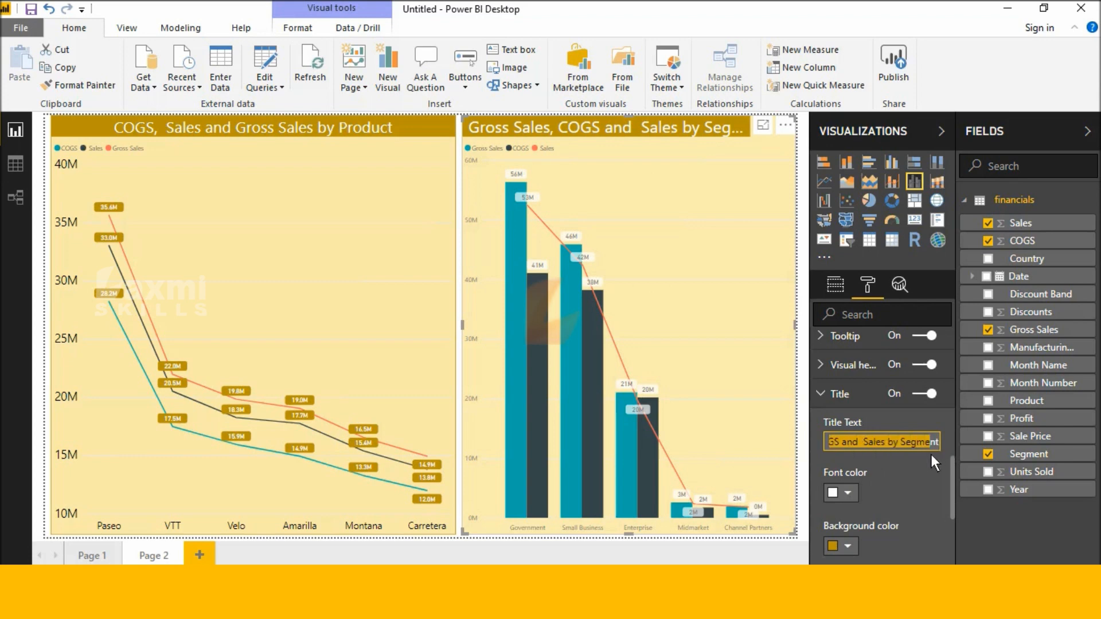
{"action": "left_click", "coordinate": [922, 472]}
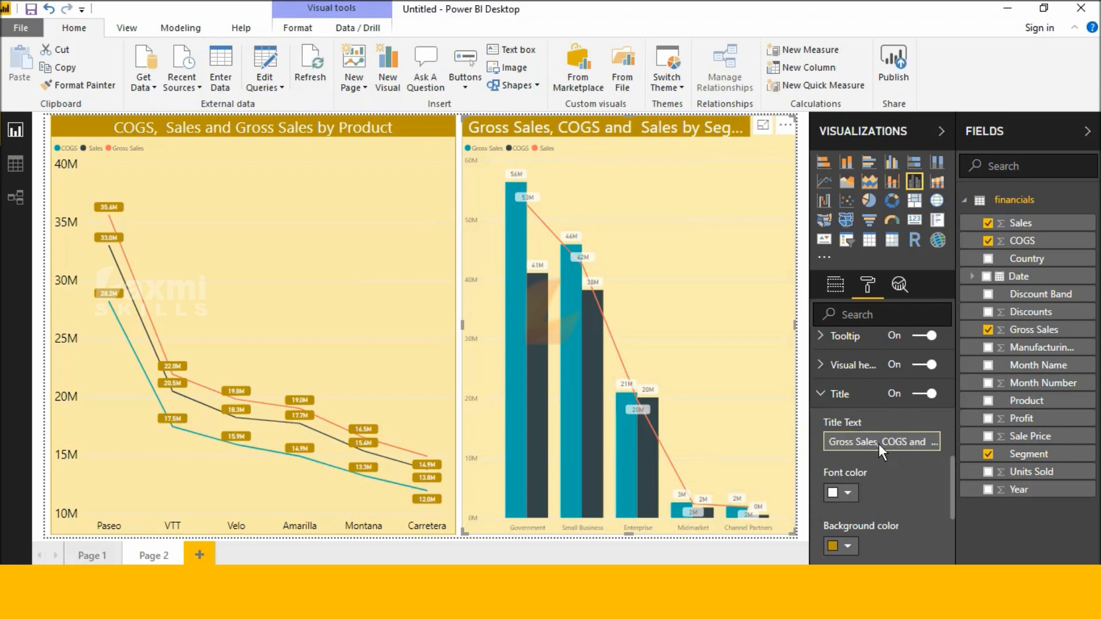
{"action": "left_click_drag", "start_coordinate": [876, 444], "coordinate": [907, 443]}
{"action": "left_click", "coordinate": [893, 453]}
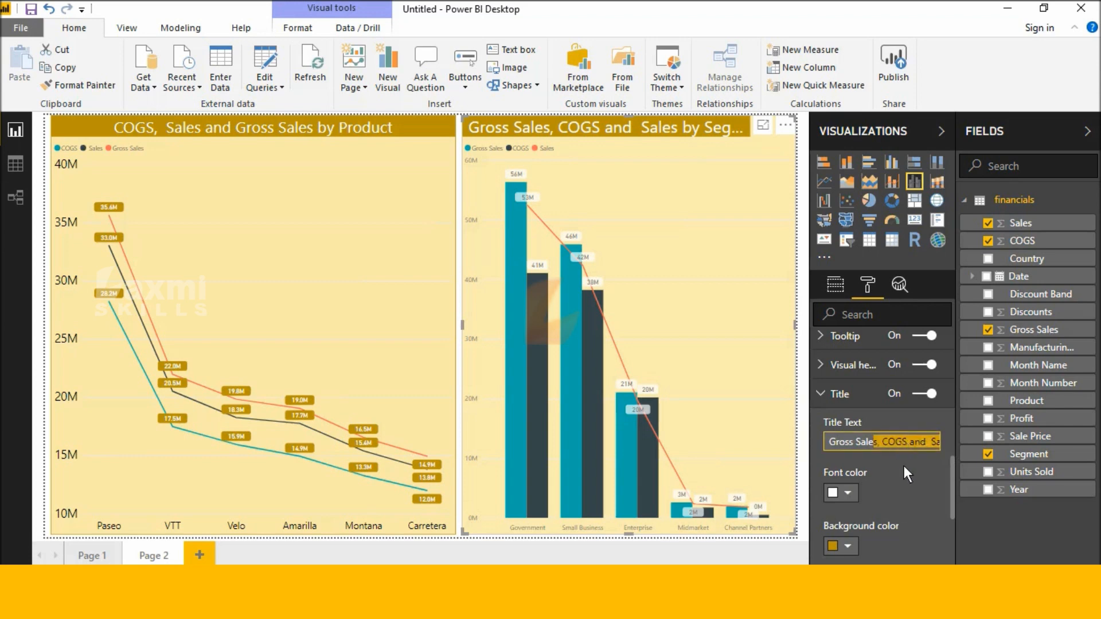
{"action": "scroll", "coordinate": [904, 465], "scroll_direction": "down", "scroll_amount": 5}
{"action": "scroll", "coordinate": [903, 448], "scroll_direction": "up", "scroll_amount": 3}
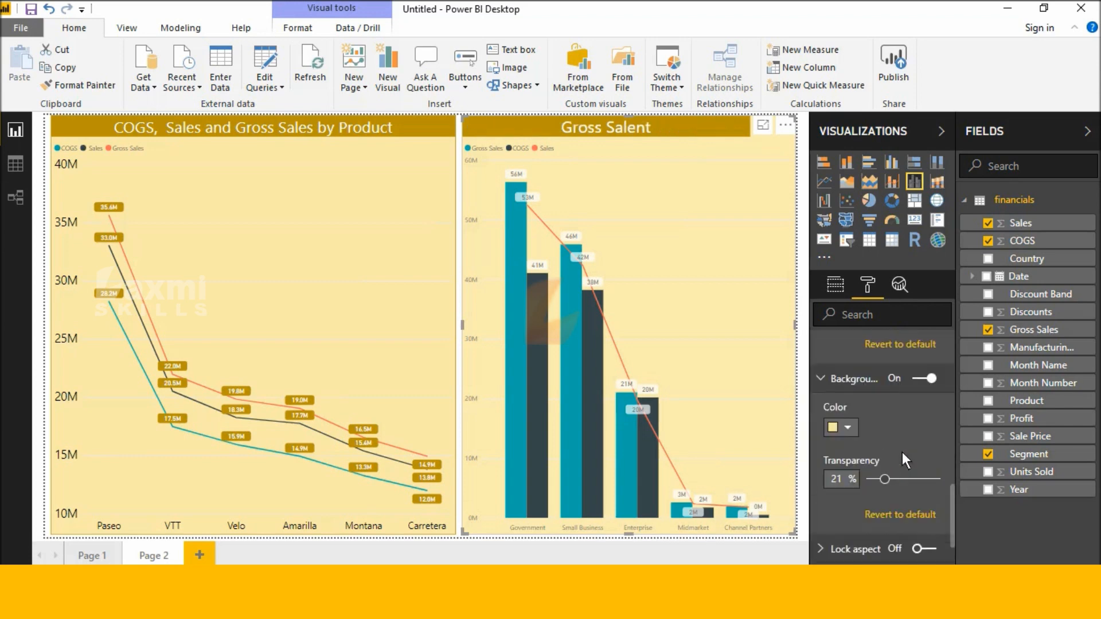
{"action": "scroll", "coordinate": [903, 452], "scroll_direction": "down", "scroll_amount": 2}
{"action": "scroll", "coordinate": [902, 452], "scroll_direction": "up", "scroll_amount": 6}
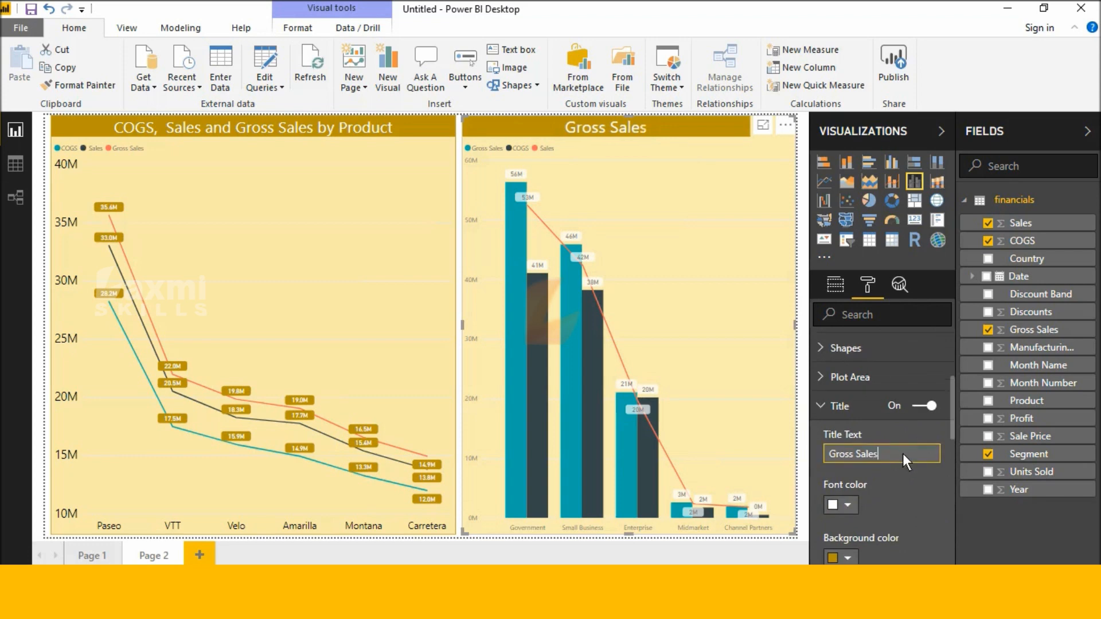
{"action": "left_click", "coordinate": [924, 514]}
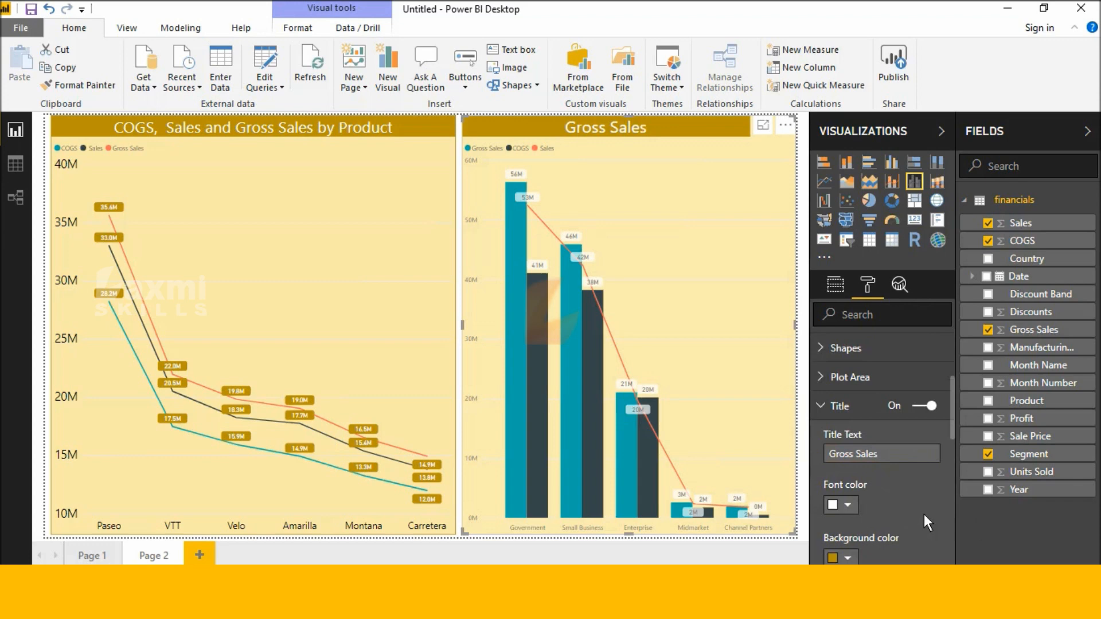
Turn on the combo chart's border and set its color to dark gold
{"action": "scroll", "coordinate": [924, 515], "scroll_direction": "down", "scroll_amount": 5}
{"action": "scroll", "coordinate": [924, 515], "scroll_direction": "down", "scroll_amount": 5}
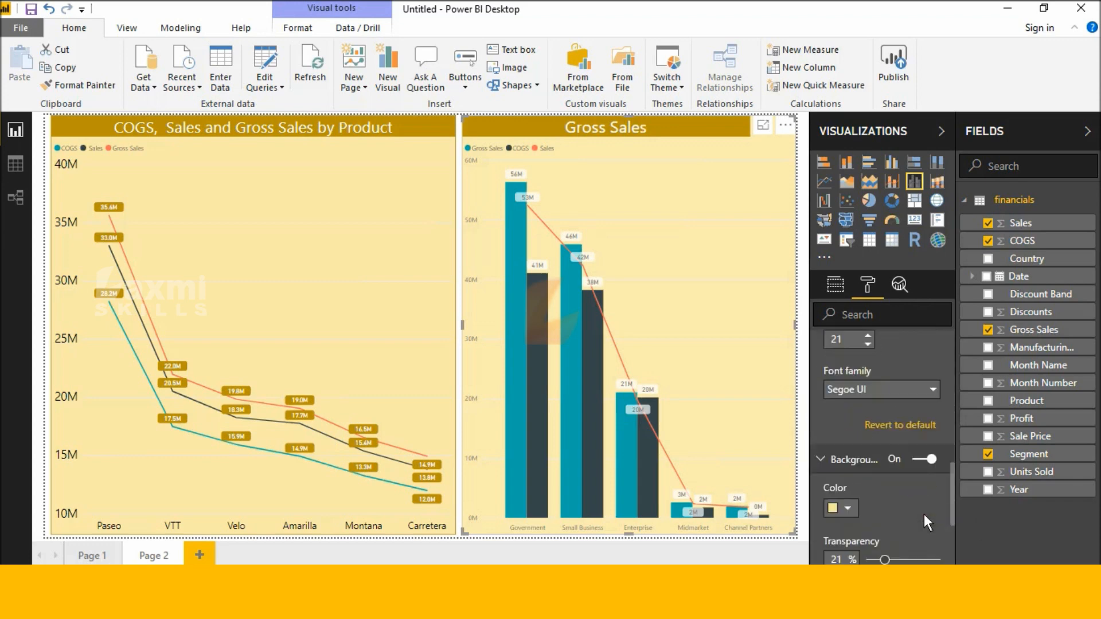
{"action": "left_click", "coordinate": [917, 498]}
{"action": "left_click", "coordinate": [828, 496]}
{"action": "left_click", "coordinate": [848, 546]}
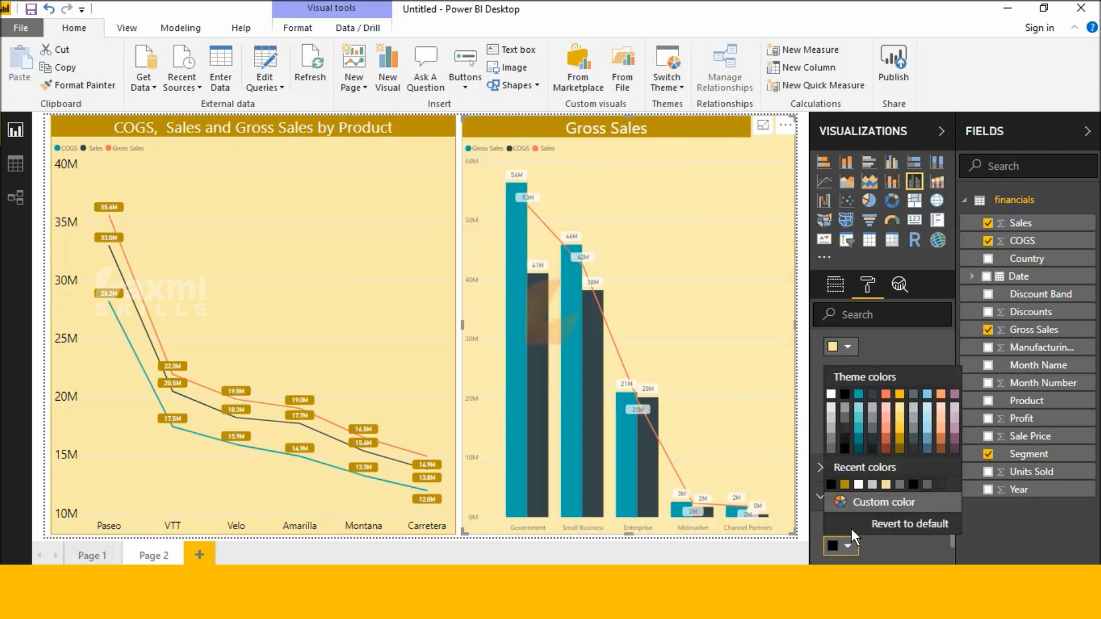
{"action": "left_click", "coordinate": [900, 443]}
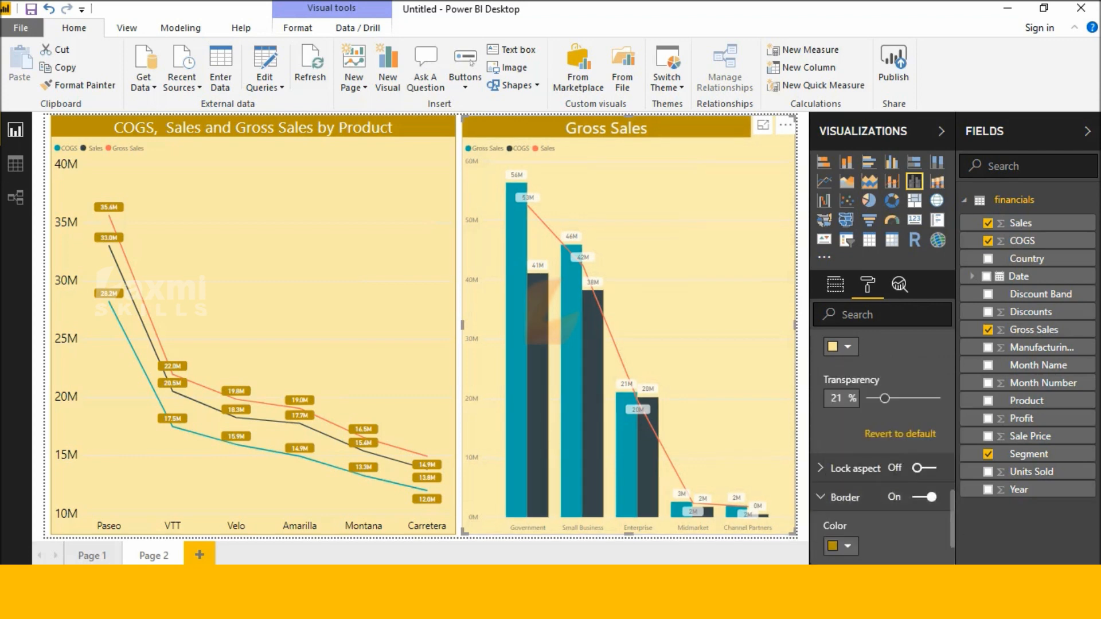
{"action": "left_click", "coordinate": [823, 498]}
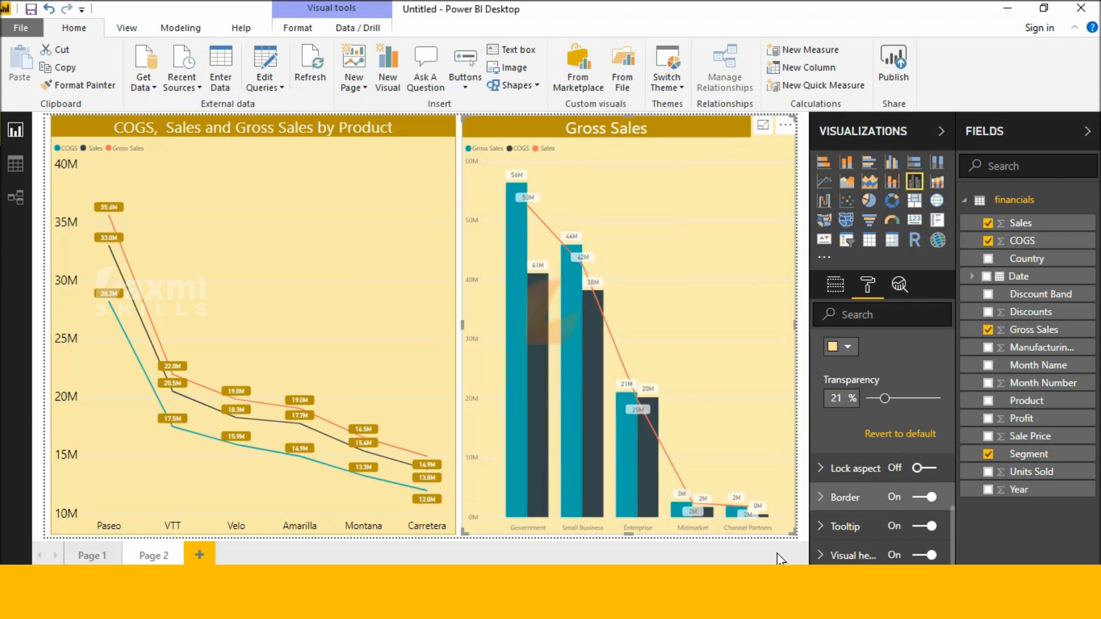
Add the Country field as a drillthrough field for Page 2
{"action": "scroll", "coordinate": [827, 371], "scroll_direction": "up", "scroll_amount": 4}
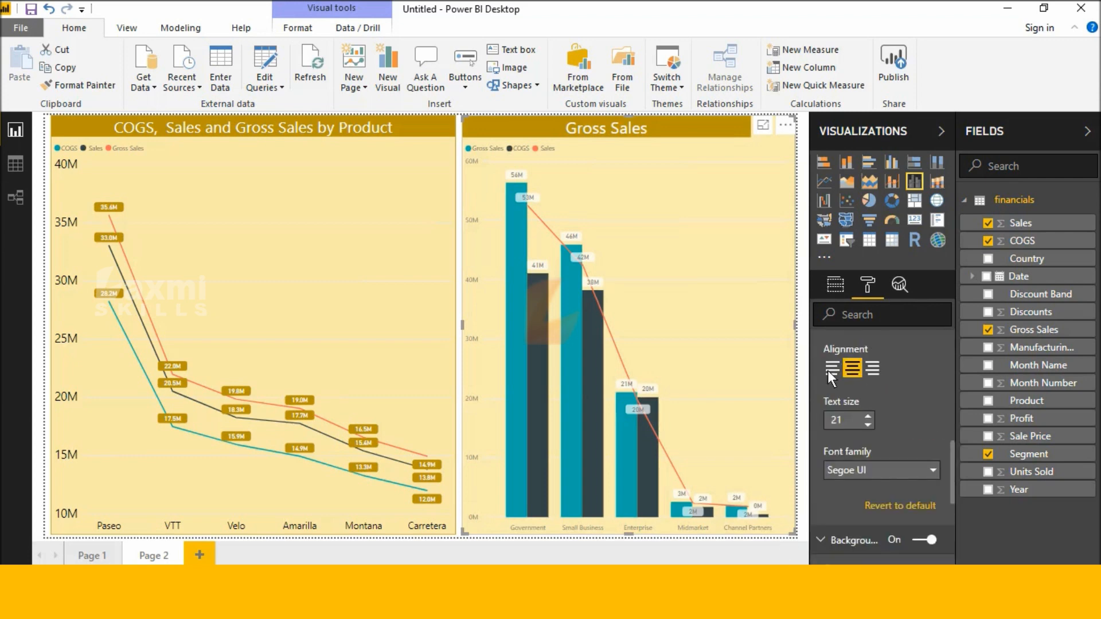
{"action": "left_click", "coordinate": [835, 296]}
{"action": "scroll", "coordinate": [835, 296], "scroll_direction": "down", "scroll_amount": 6}
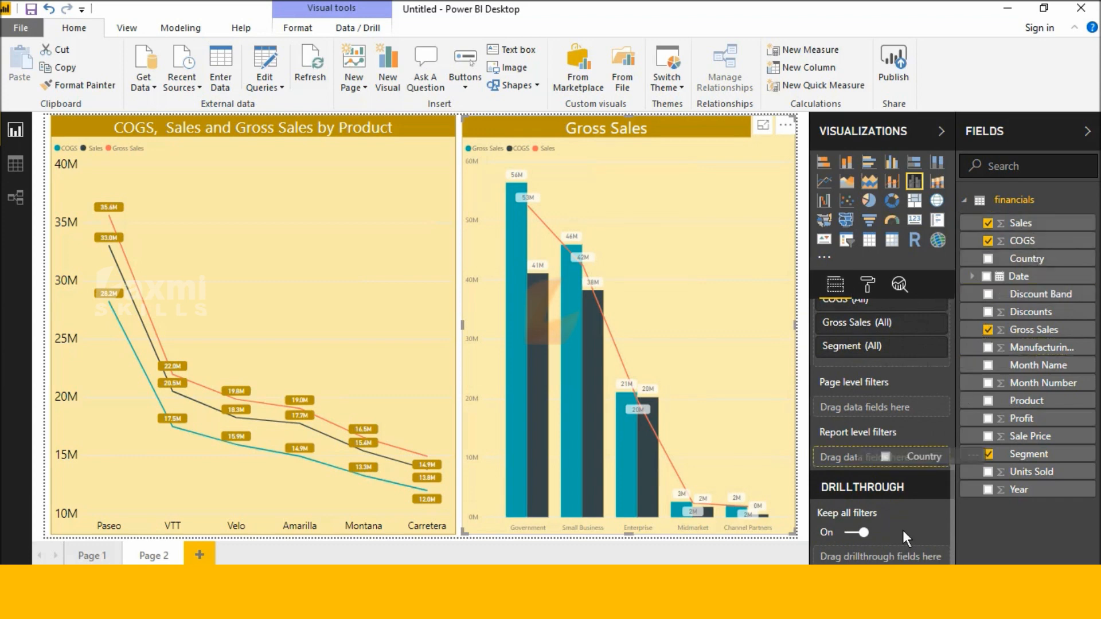
{"action": "left_click_drag", "start_coordinate": [1026, 259], "coordinate": [896, 558]}
{"action": "scroll", "coordinate": [906, 531], "scroll_direction": "down", "scroll_amount": 1}
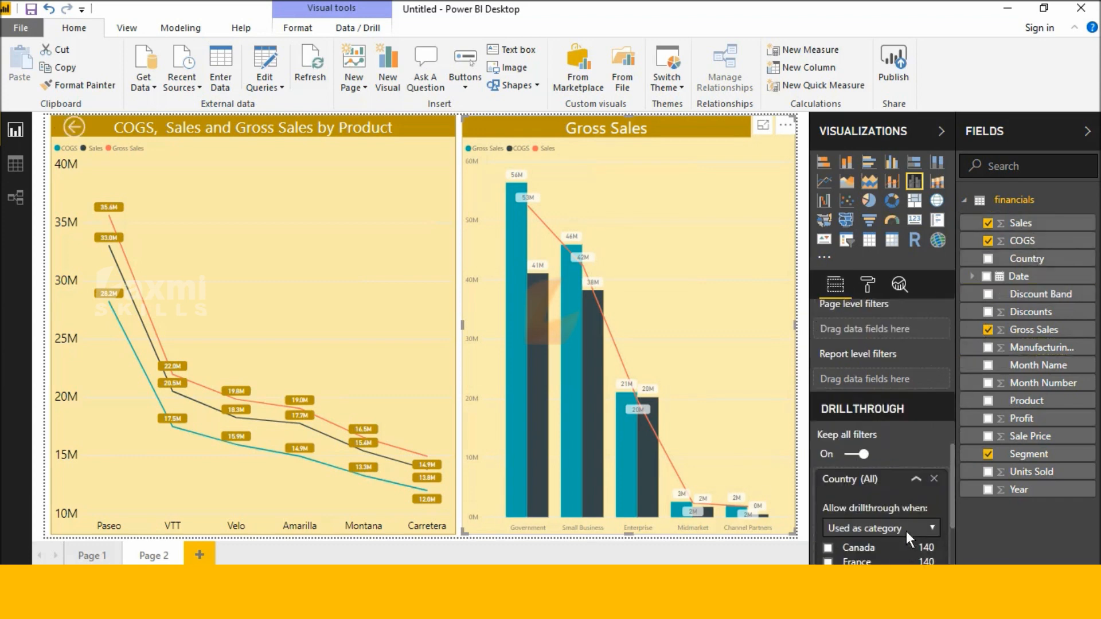